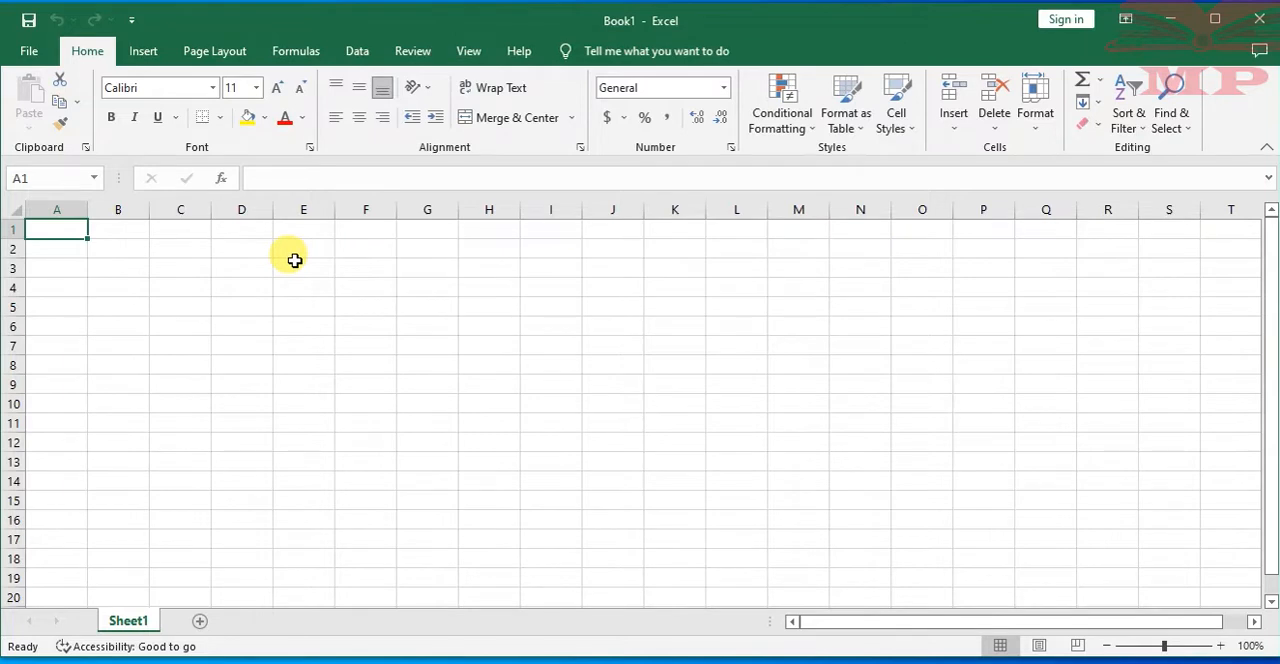
Jump along row 1 to the worksheet's last column, then return to column A
{"action": "left_click", "coordinate": [415, 273]}
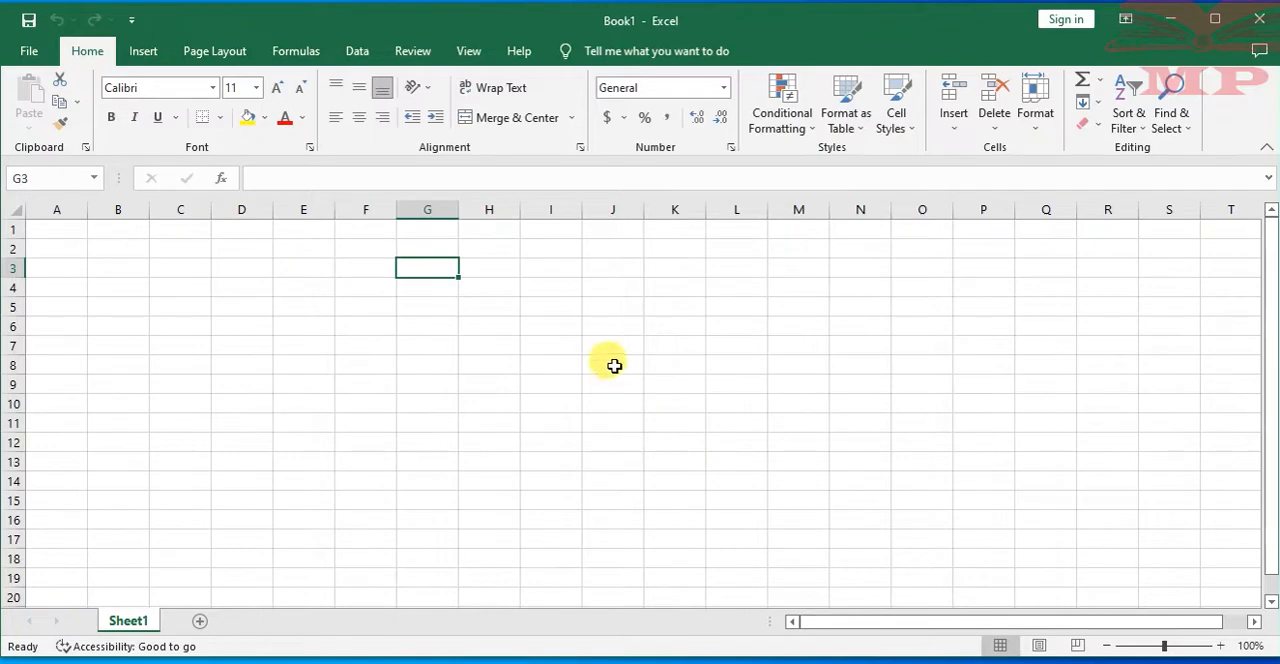
{"action": "left_click", "coordinate": [314, 249]}
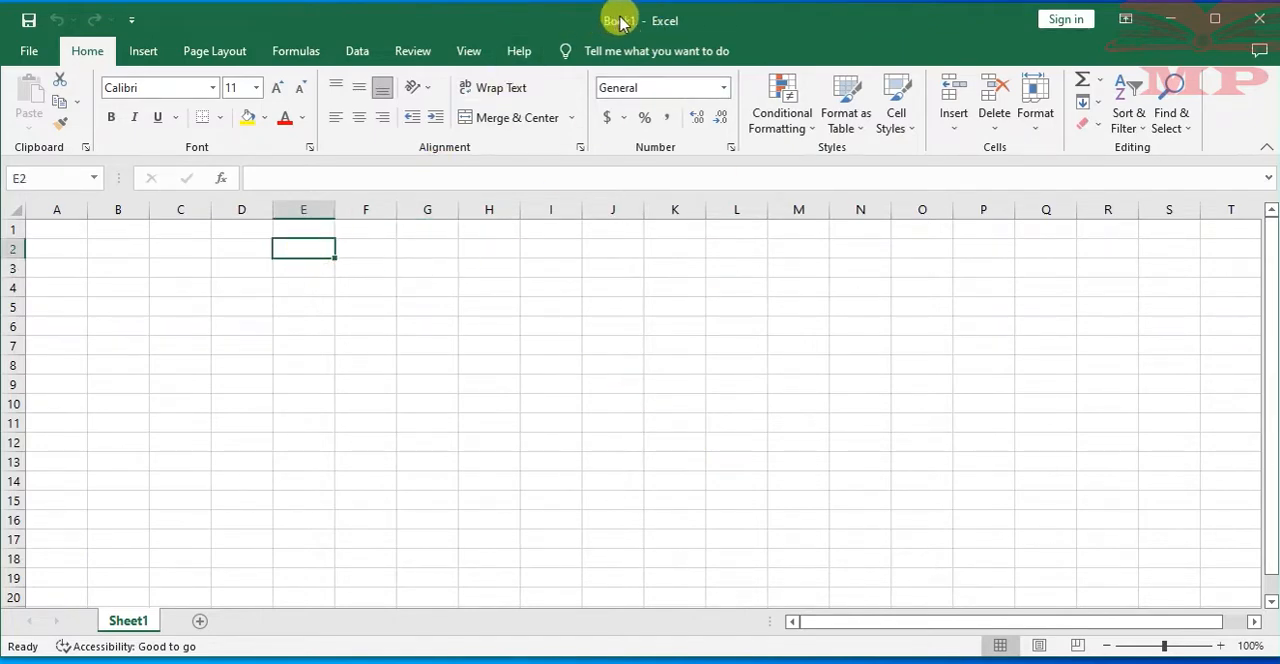
{"action": "left_click", "coordinate": [238, 230]}
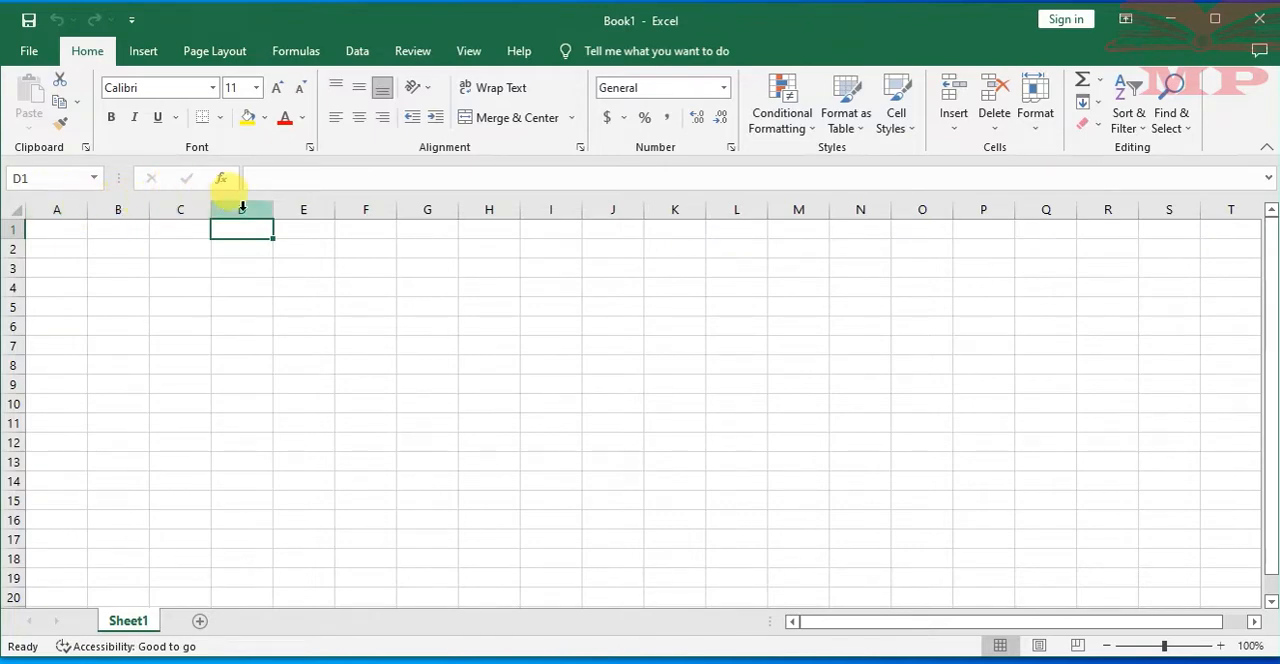
{"action": "key", "text": "ctrl+Right"}
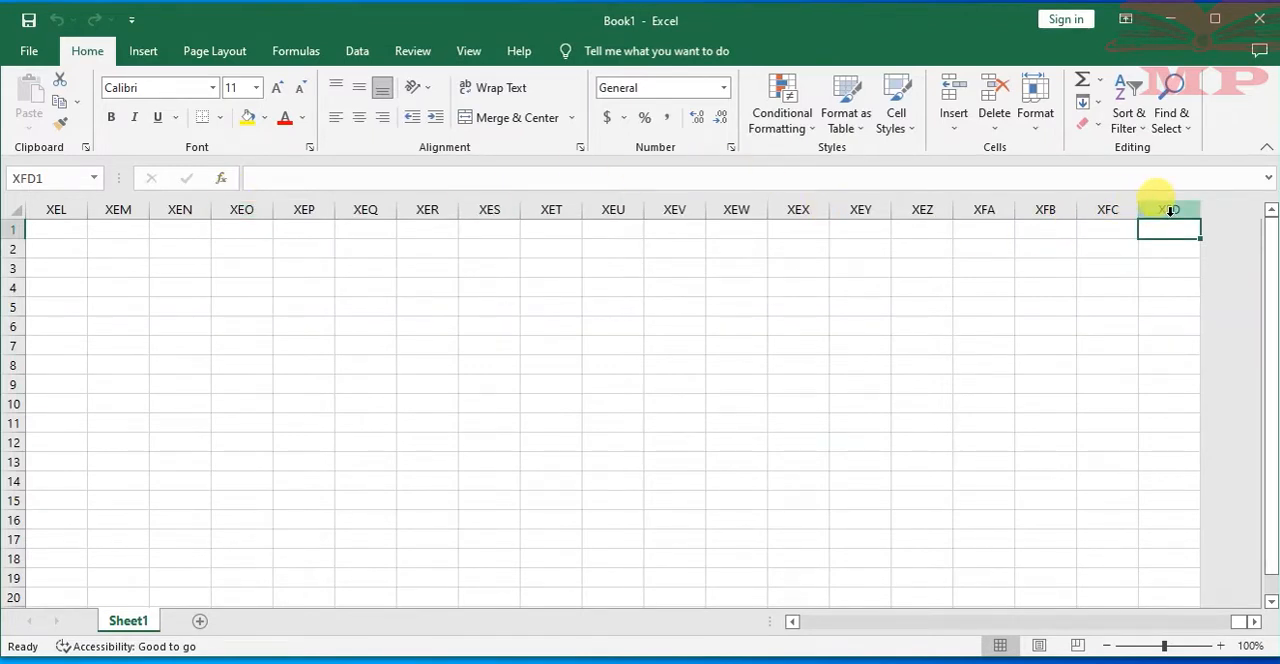
{"action": "key", "text": "ctrl+Left"}
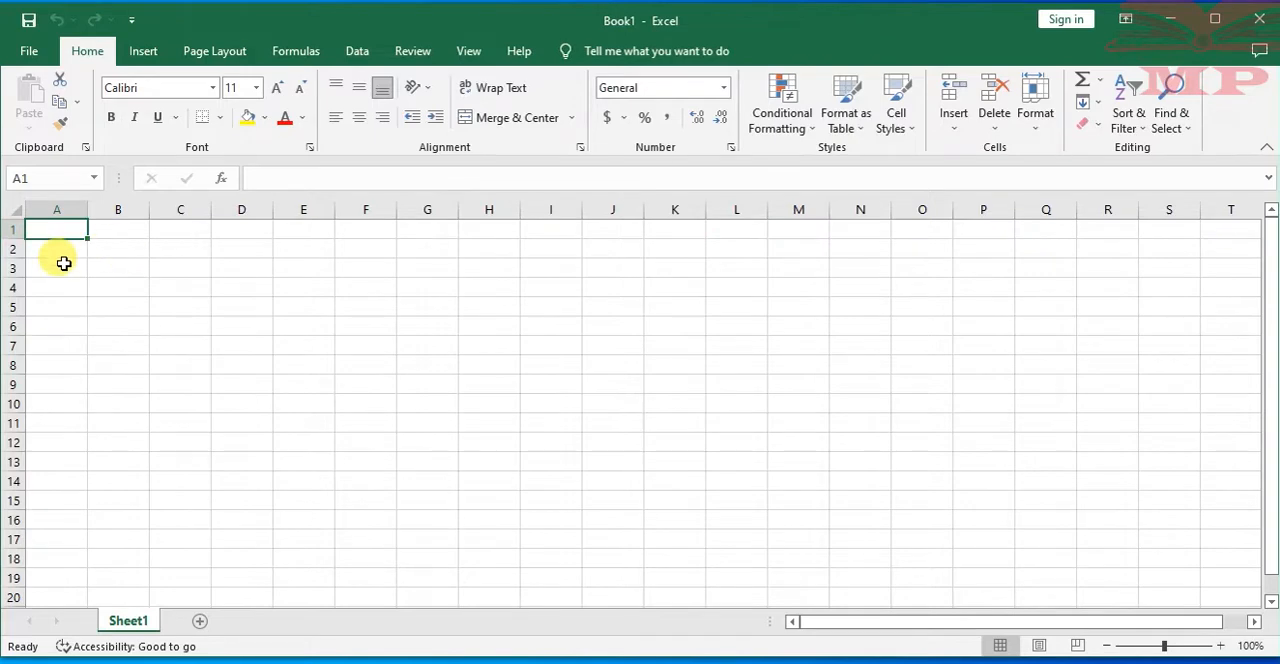
Jump down to the worksheet's last row, then return to cell A1
{"action": "key", "text": "ctrl+Down"}
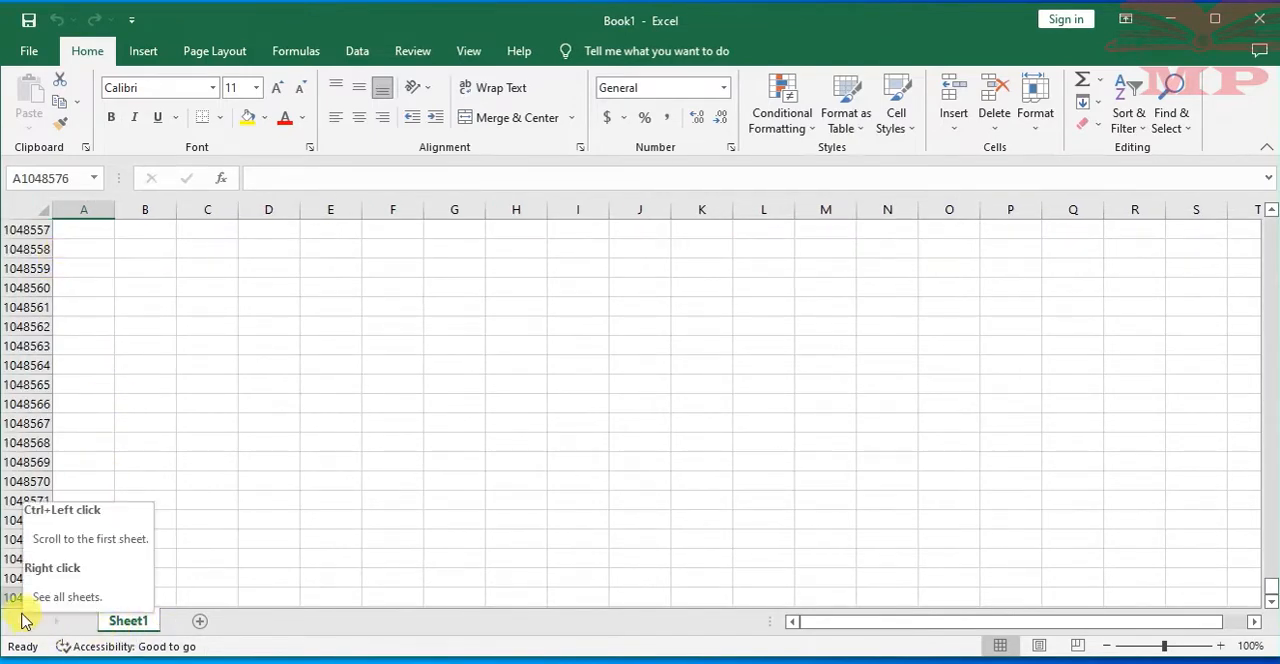
{"action": "left_click", "coordinate": [268, 538]}
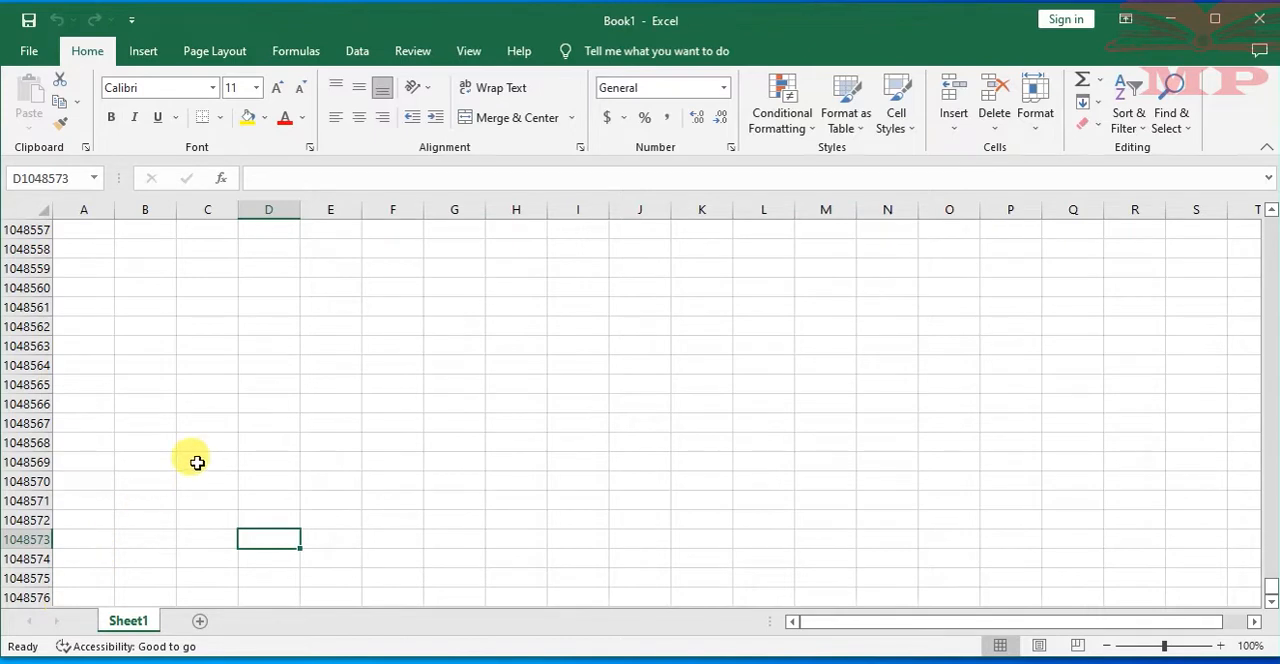
{"action": "key", "text": "ctrl+Up"}
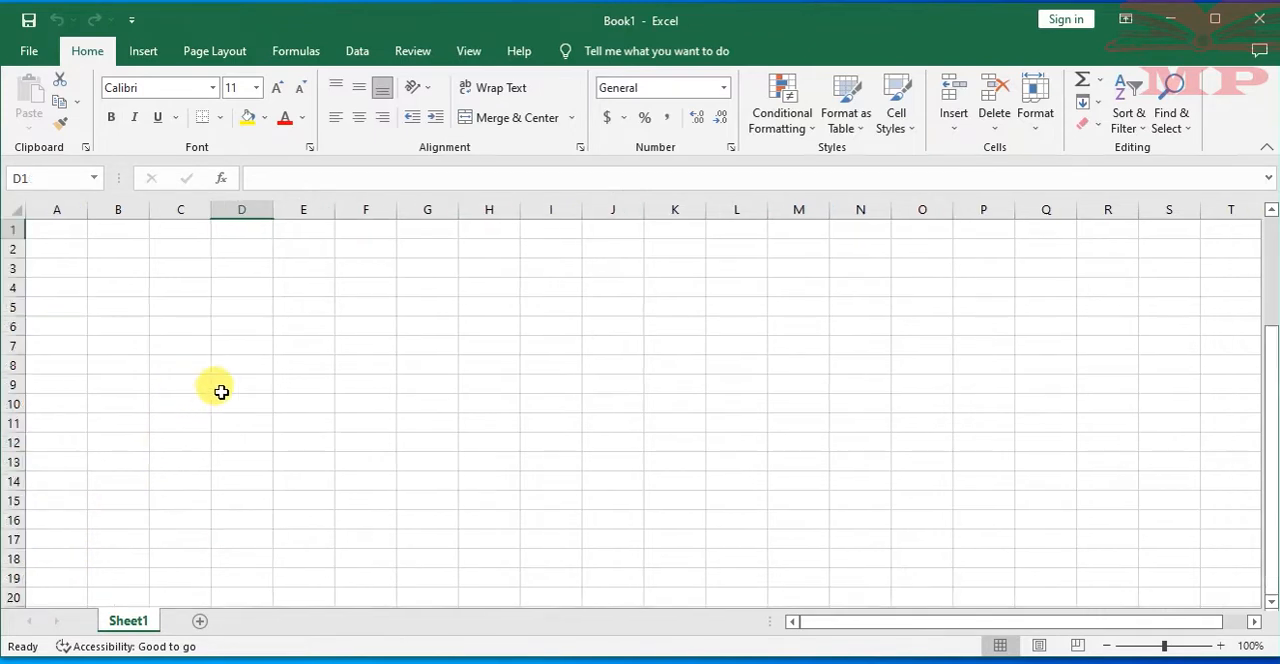
{"action": "left_click", "coordinate": [55, 223]}
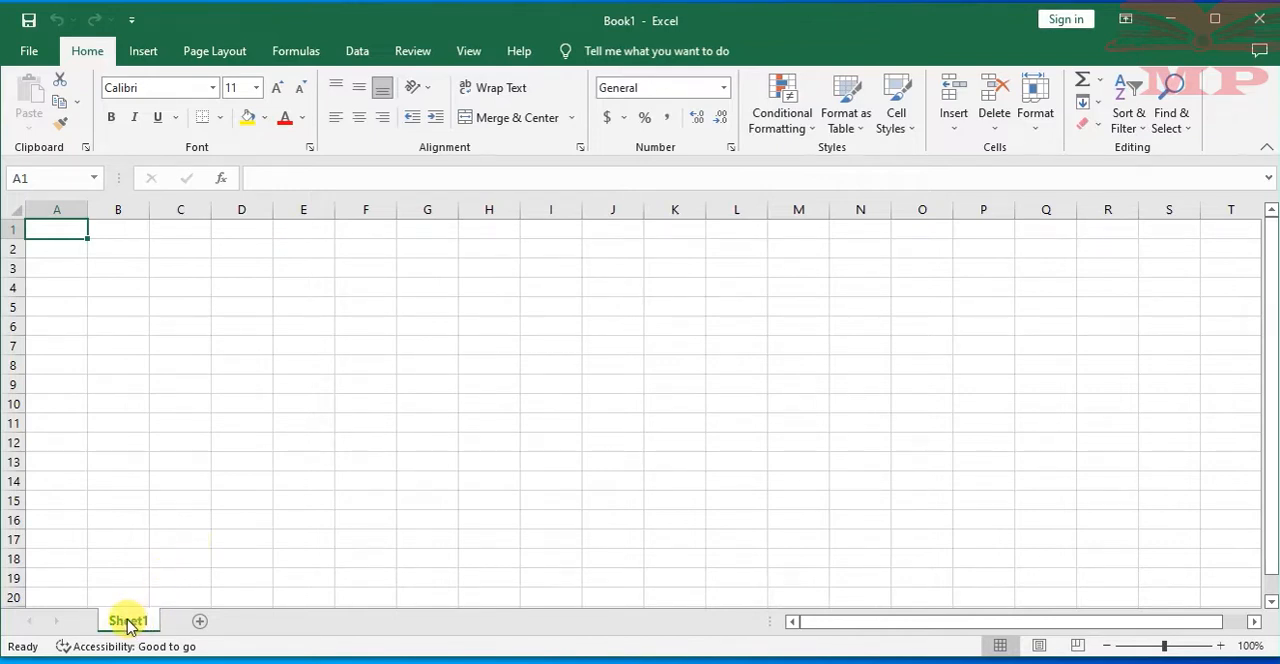
{"action": "left_click", "coordinate": [214, 343]}
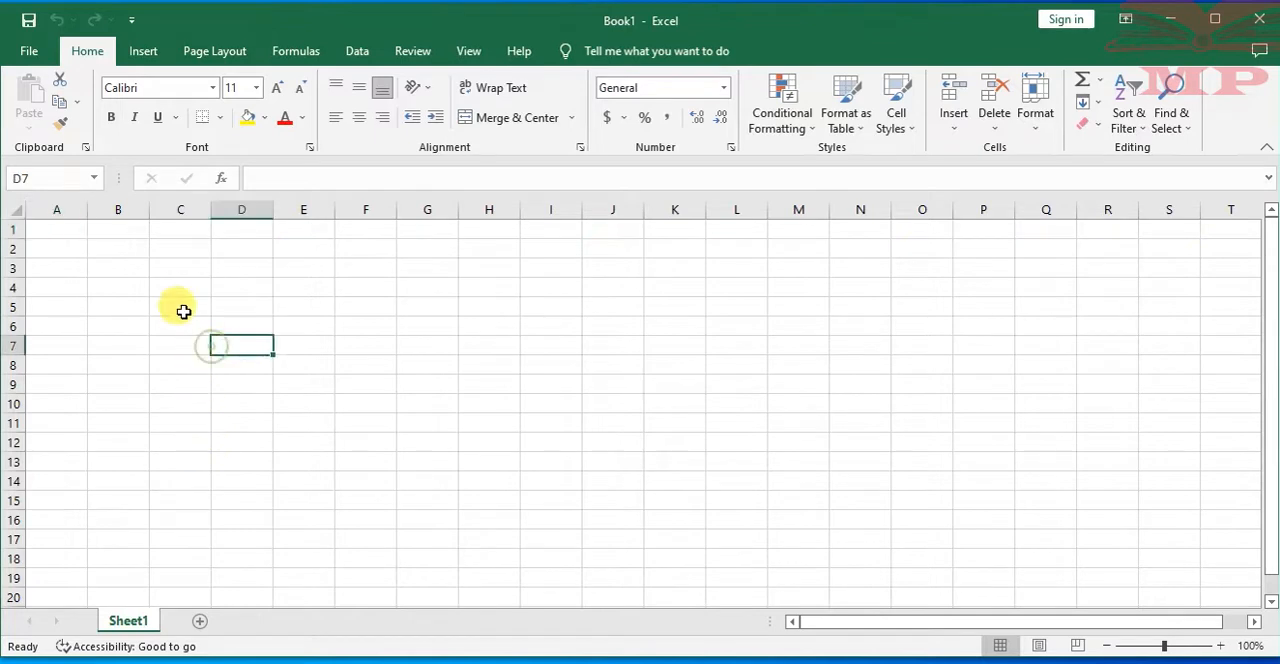
{"action": "left_click", "coordinate": [50, 228]}
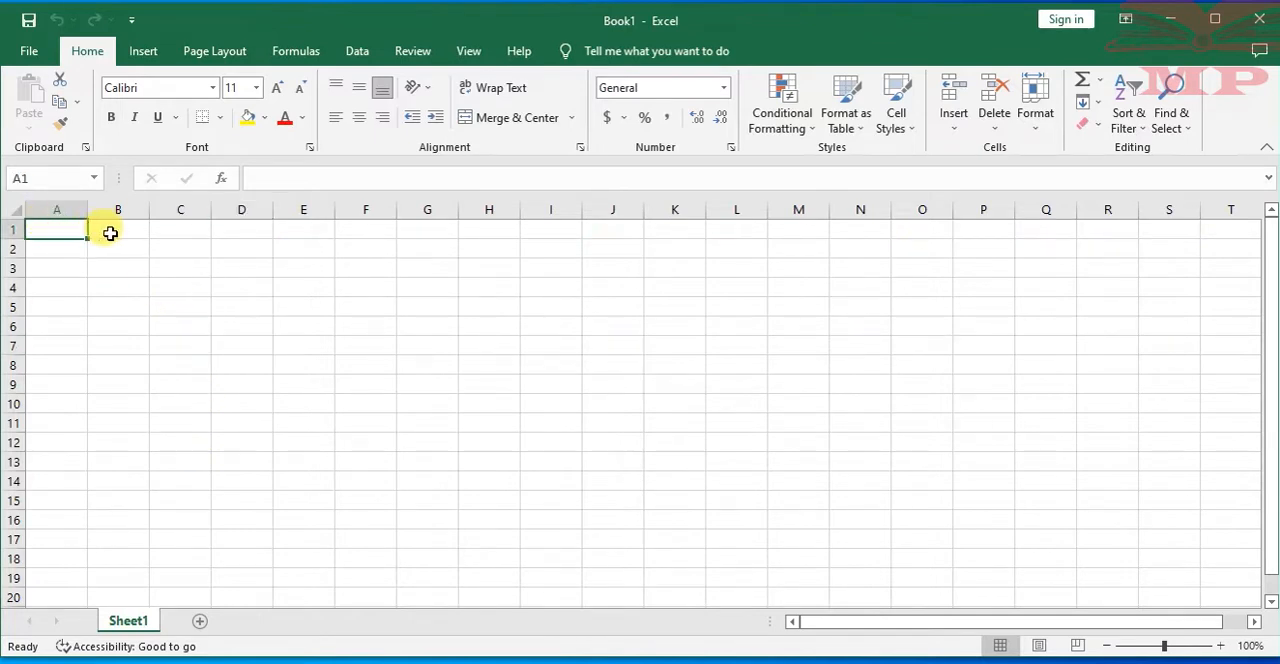
{"action": "left_click", "coordinate": [110, 232]}
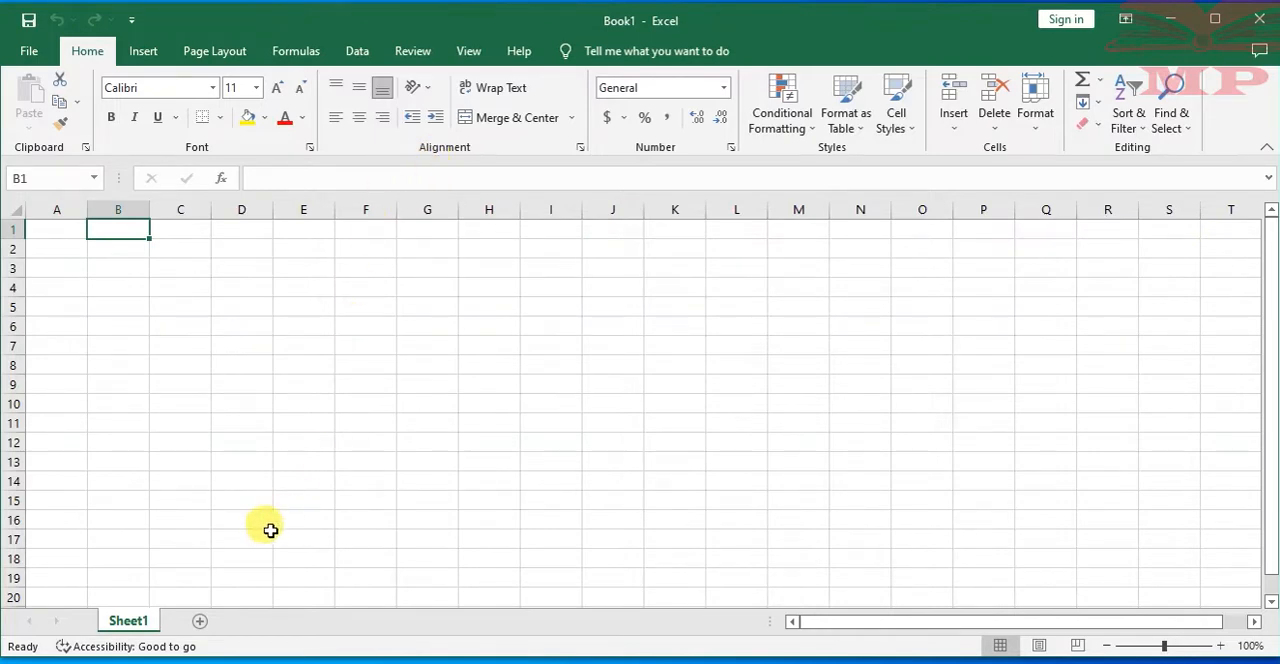
Add two new worksheets, Sheet2 and Sheet3, and delete both of them
{"action": "left_click", "coordinate": [198, 624]}
{"action": "left_click", "coordinate": [260, 623]}
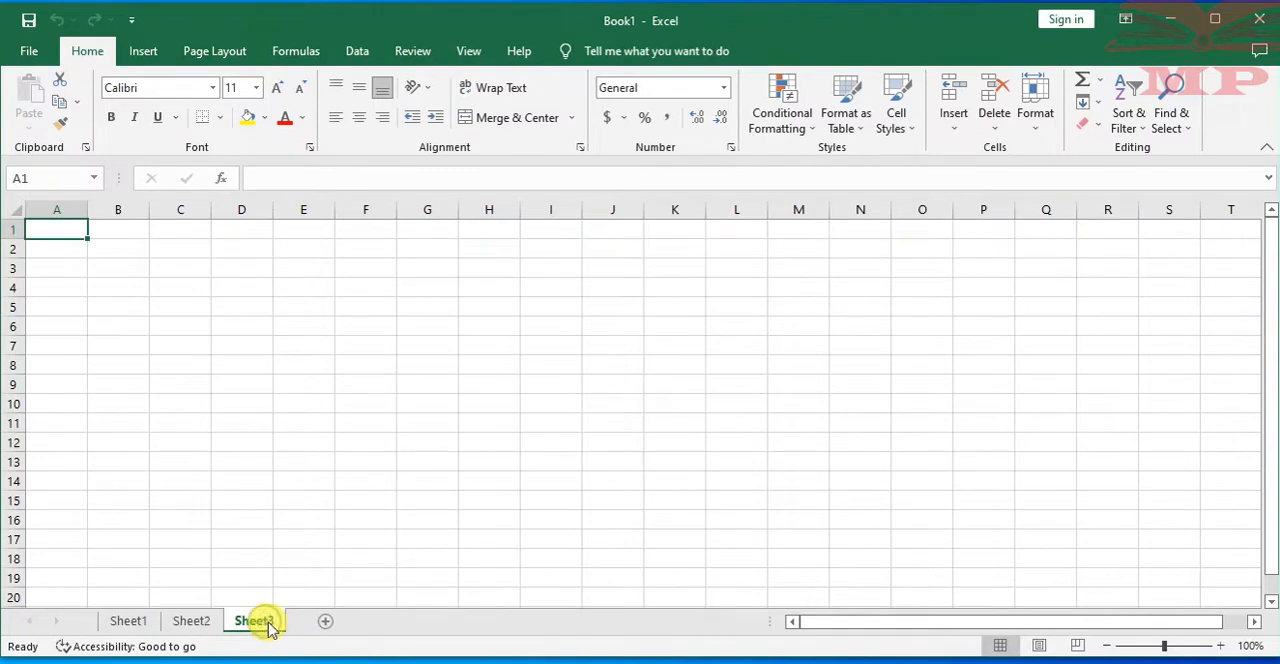
{"action": "right_click", "coordinate": [268, 625]}
{"action": "left_click", "coordinate": [315, 419]}
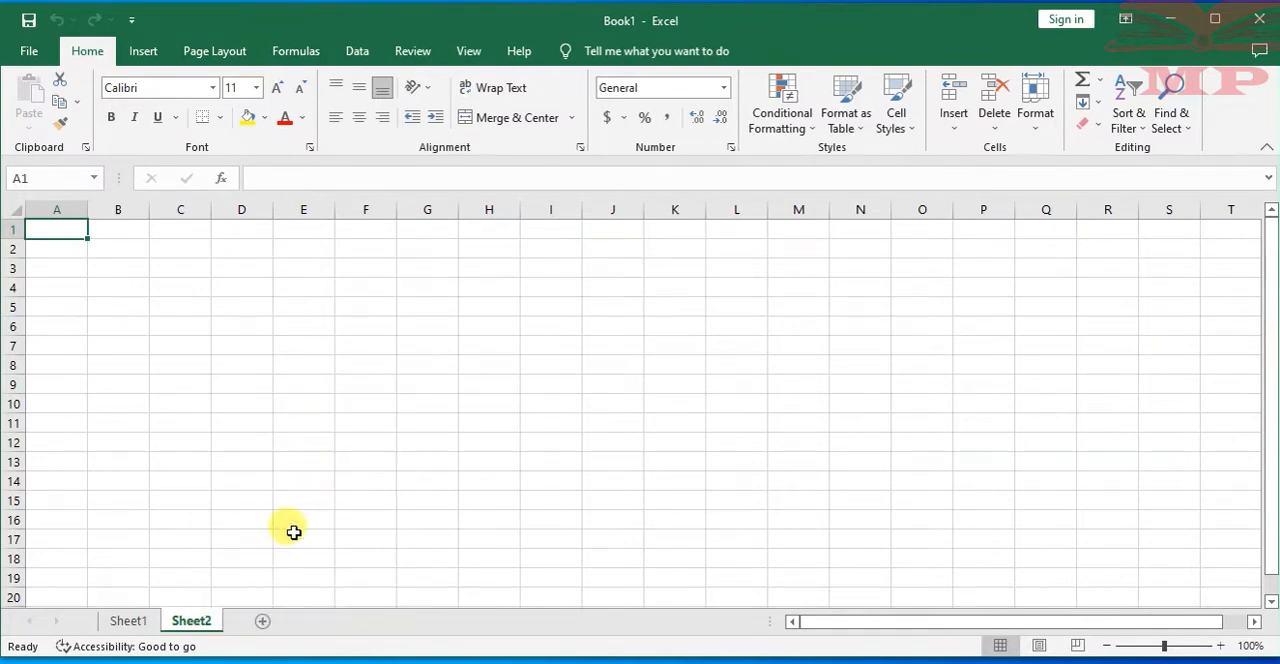
{"action": "right_click", "coordinate": [190, 620]}
{"action": "left_click", "coordinate": [249, 414]}
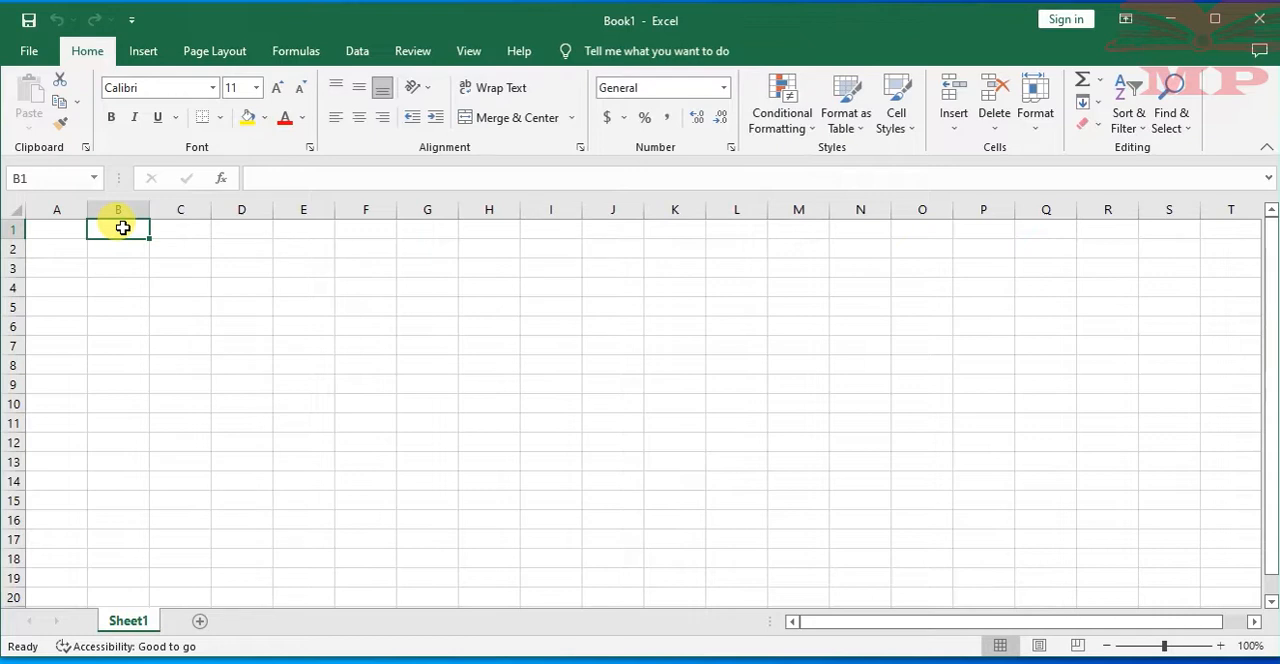
{"action": "left_click", "coordinate": [285, 245]}
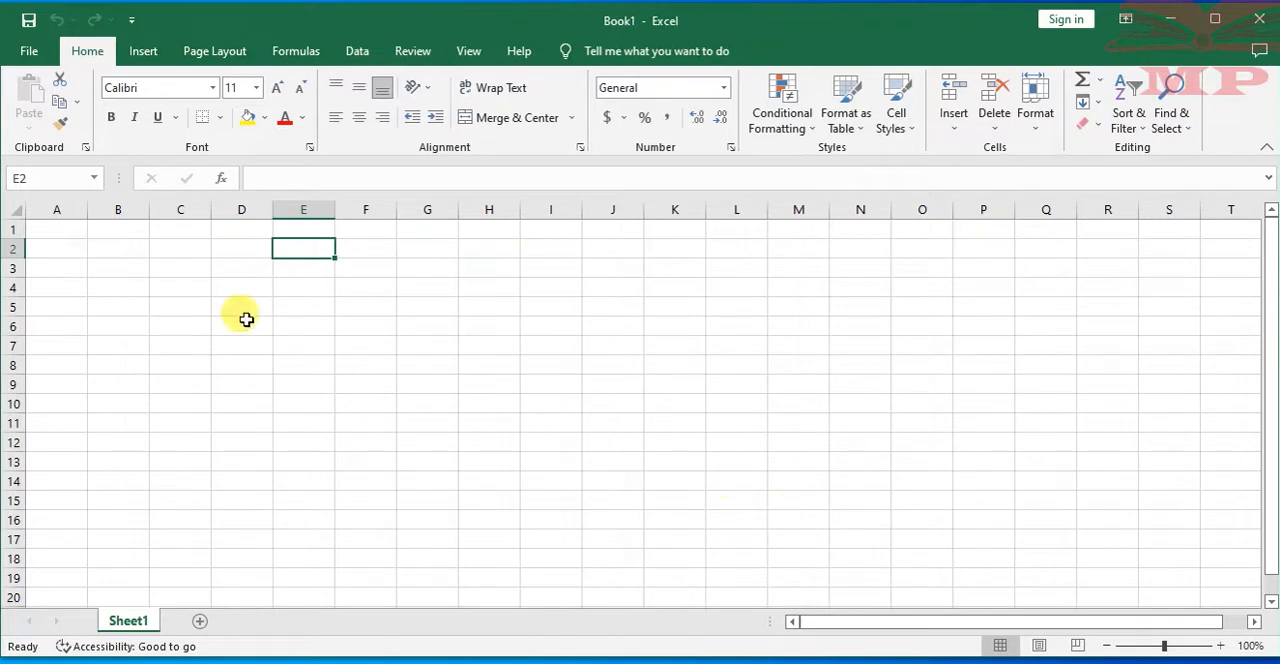
{"action": "left_click", "coordinate": [62, 229]}
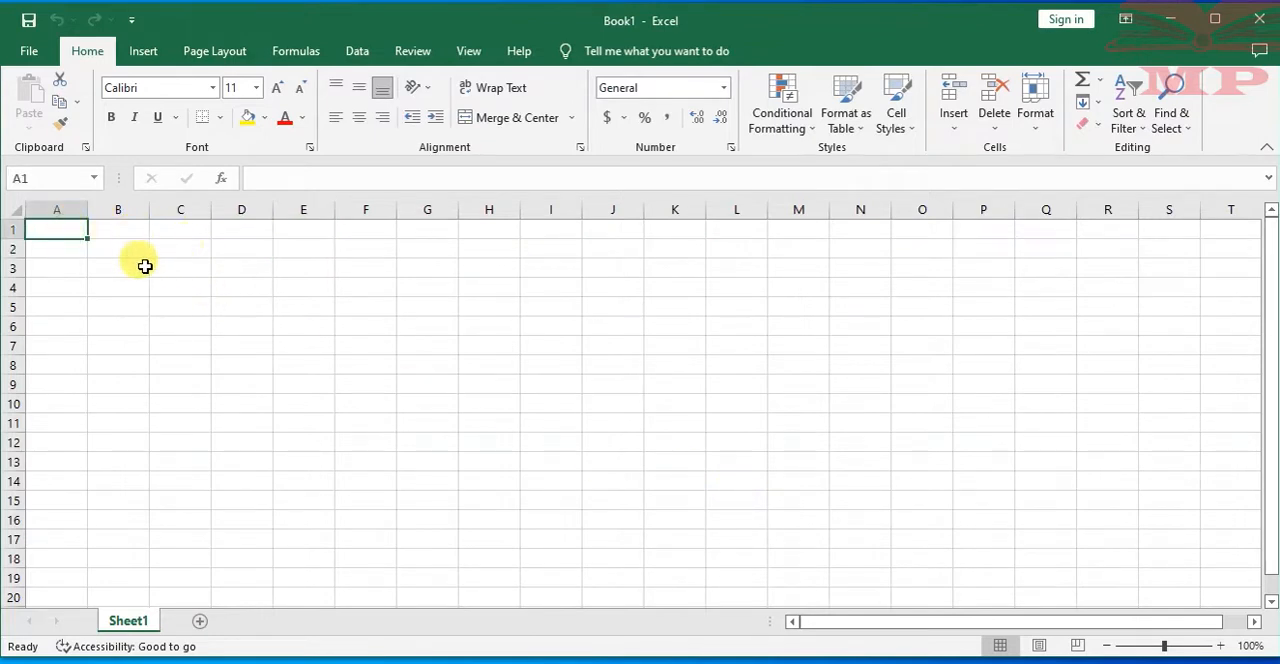
{"action": "left_click", "coordinate": [116, 229]}
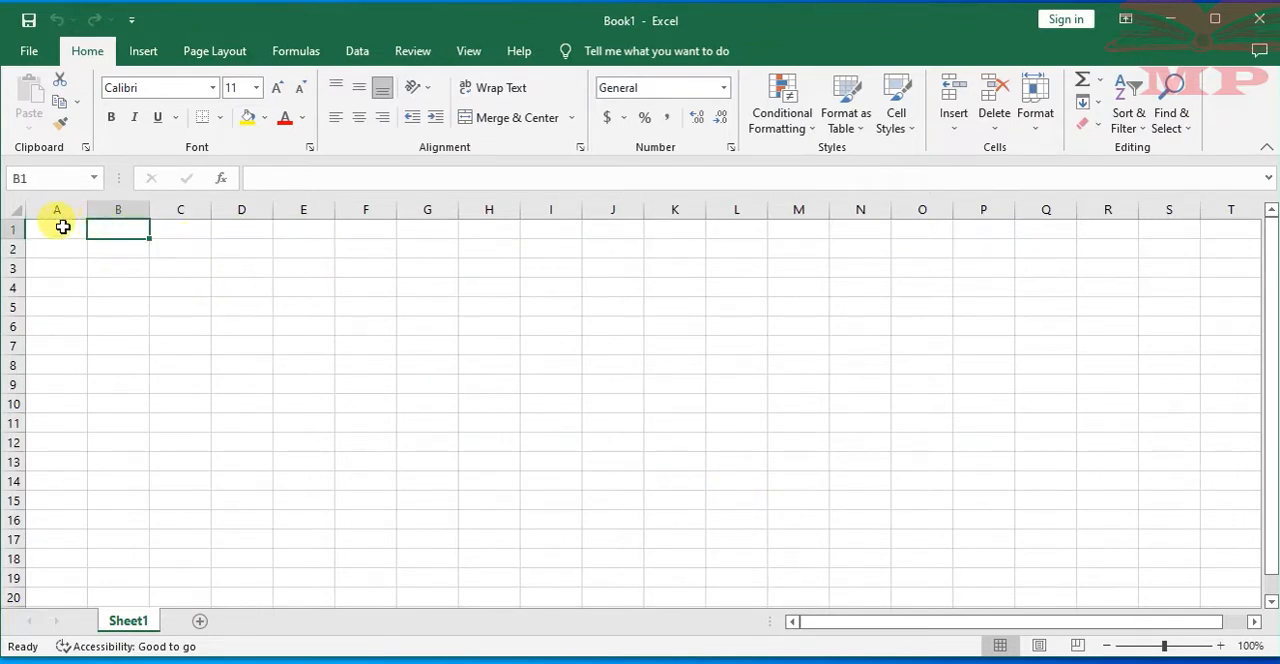
{"action": "left_click", "coordinate": [62, 227]}
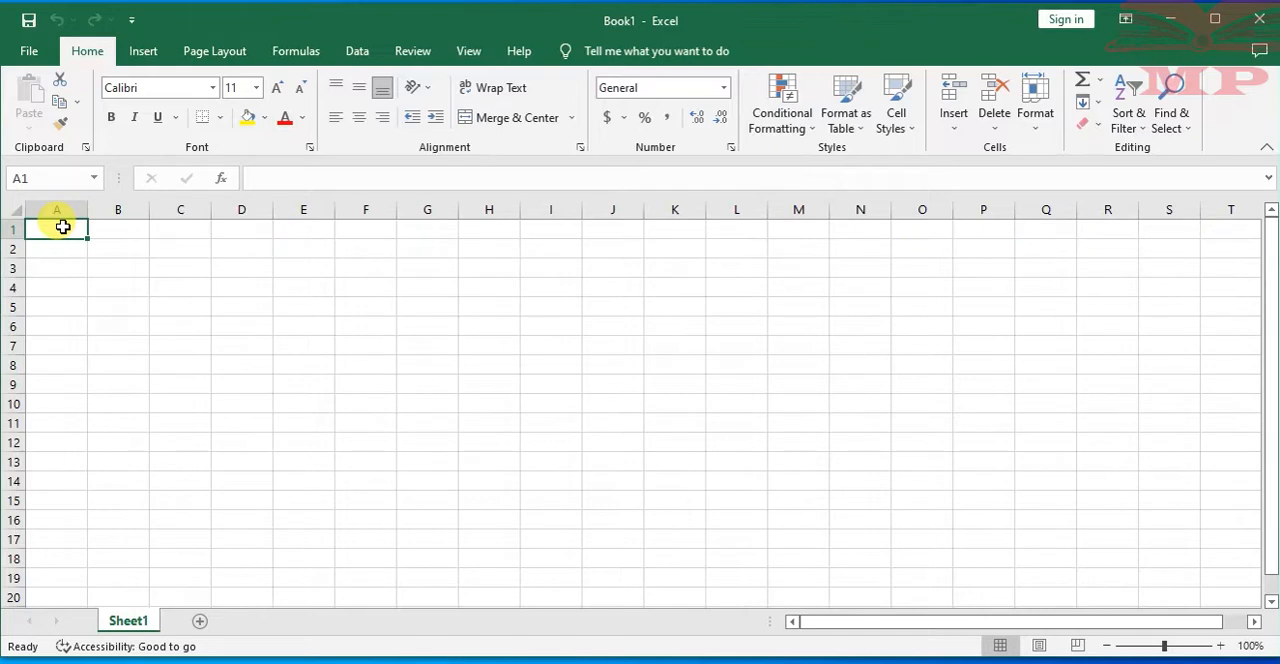
{"action": "left_click", "coordinate": [121, 229]}
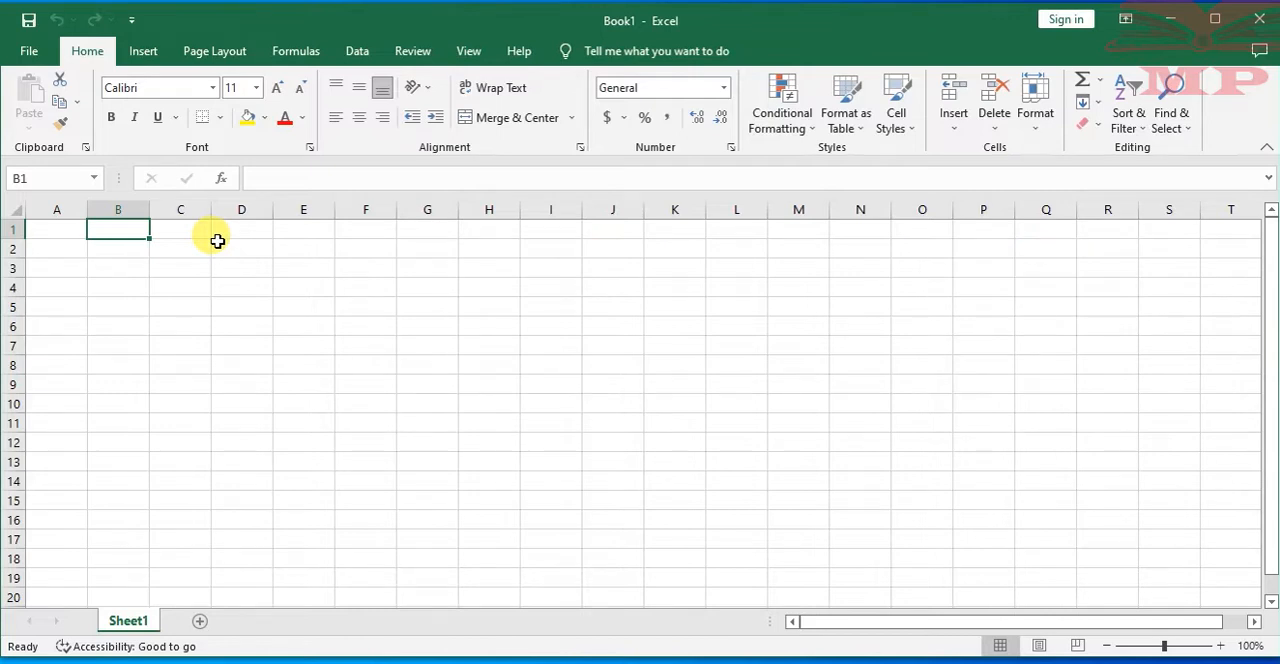
{"action": "left_click", "coordinate": [57, 229]}
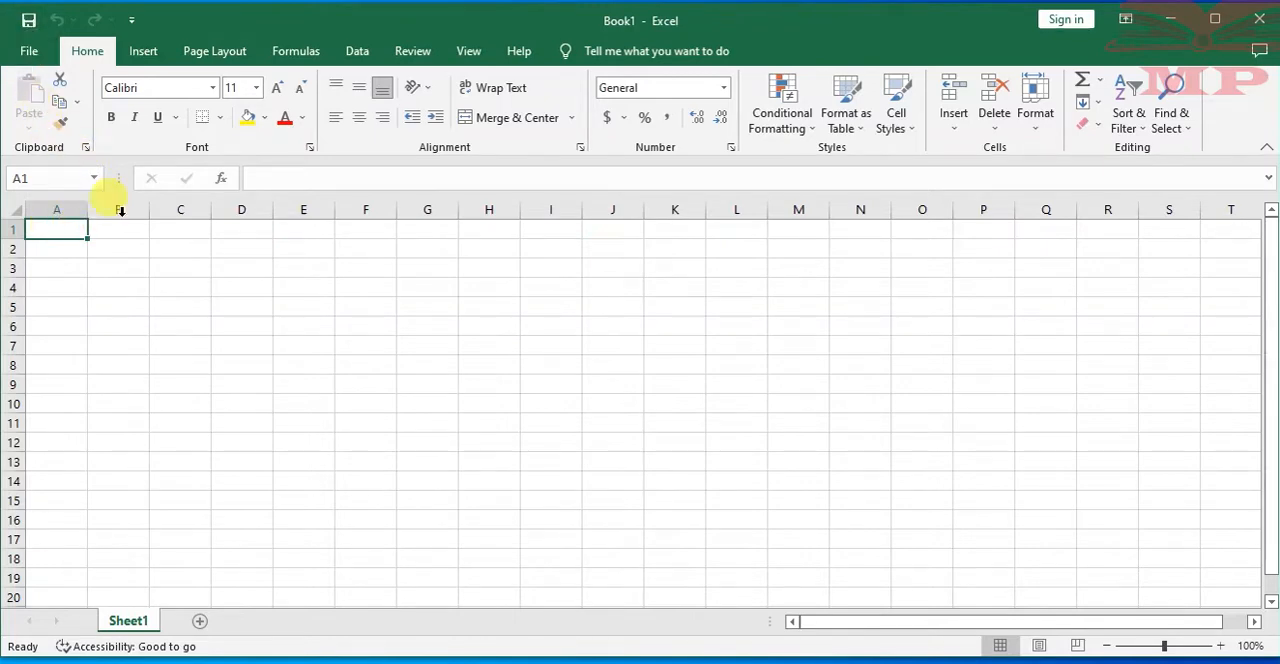
Start saving the new workbook and browse for a folder to save it in
{"action": "left_click", "coordinate": [27, 51]}
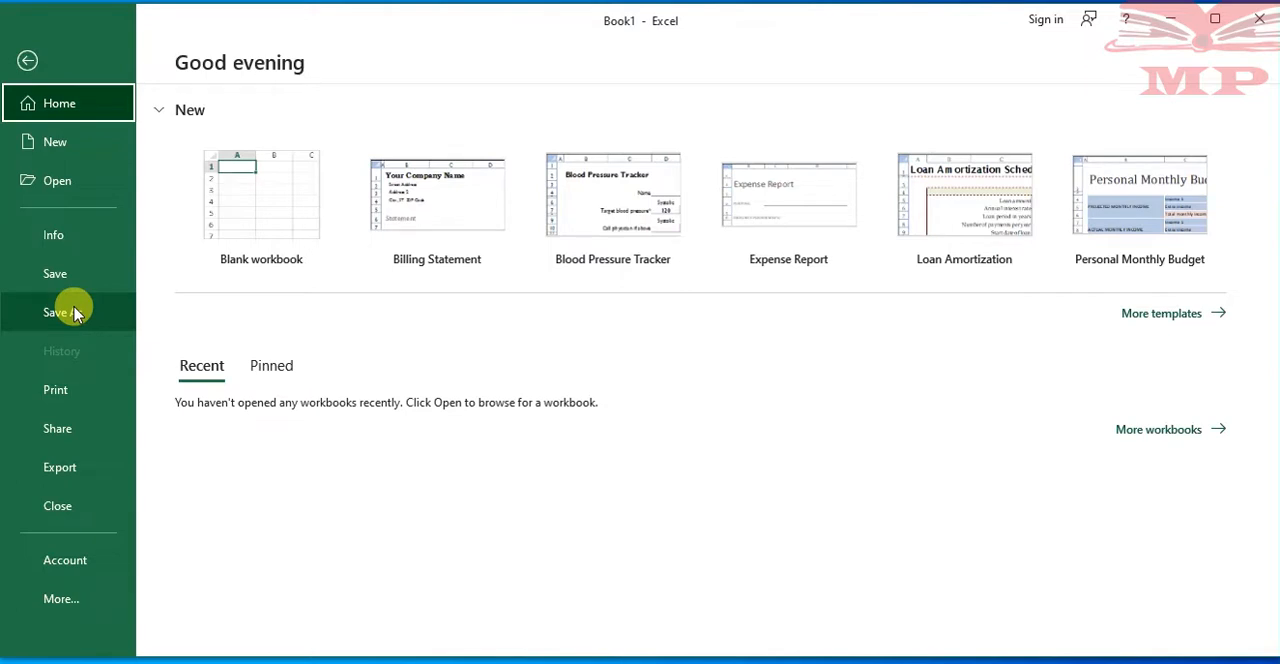
{"action": "left_click", "coordinate": [25, 58]}
{"action": "left_click", "coordinate": [28, 51]}
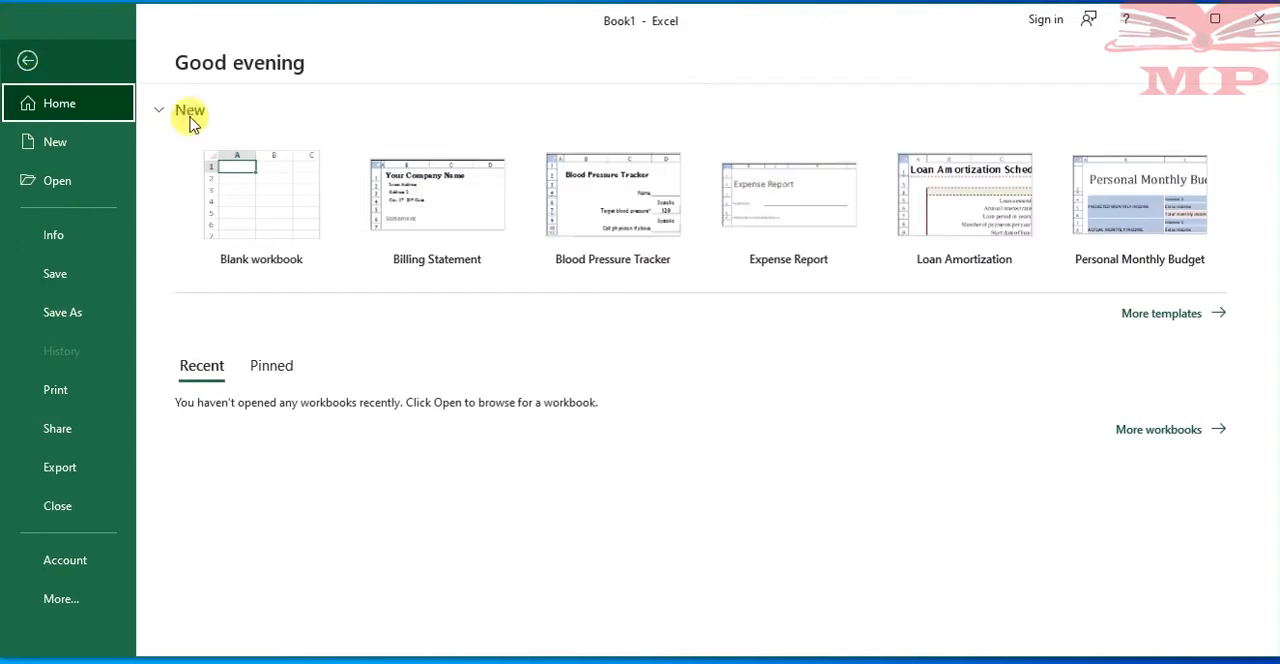
{"action": "left_click", "coordinate": [72, 273]}
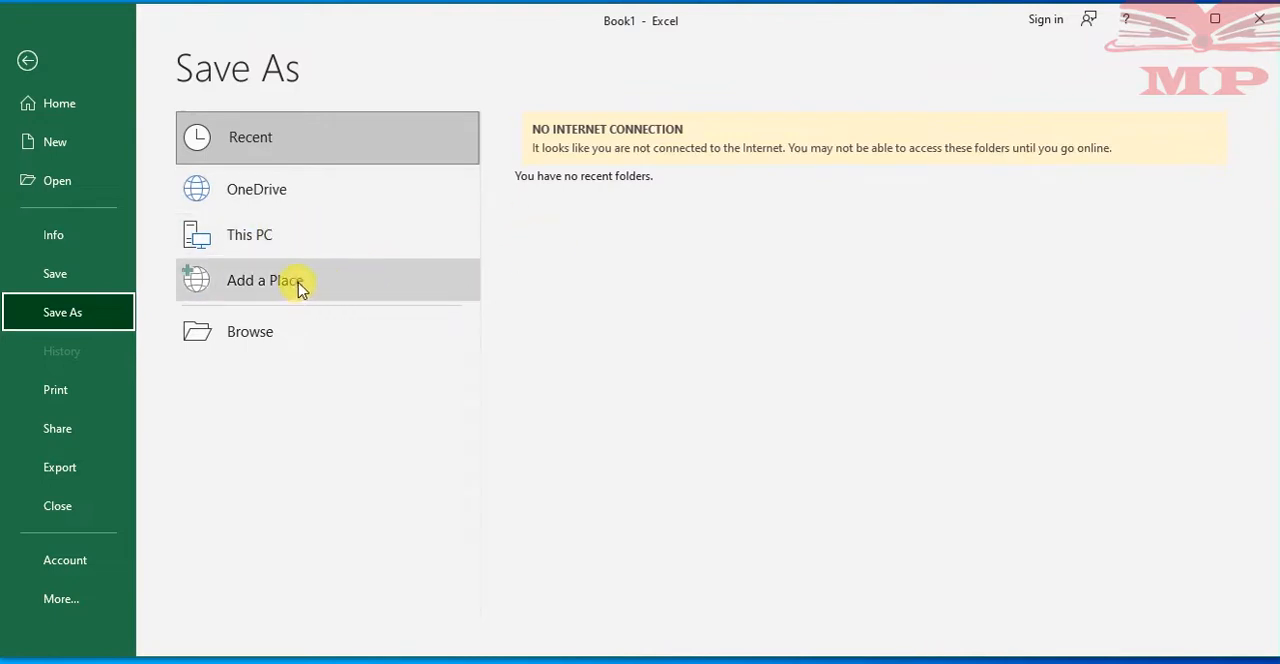
{"action": "left_click", "coordinate": [293, 340]}
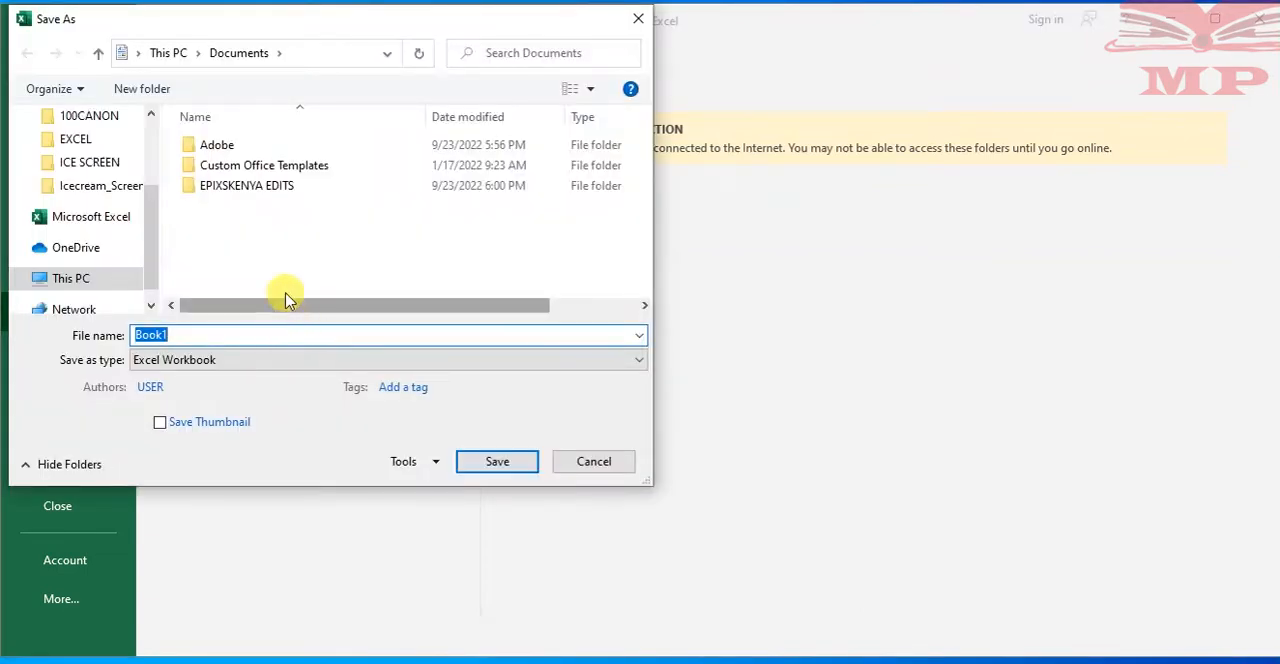
Choose the Desktop as the workbook's save location and select the whole file name
{"action": "left_click_drag", "start_coordinate": [156, 251], "coordinate": [153, 163]}
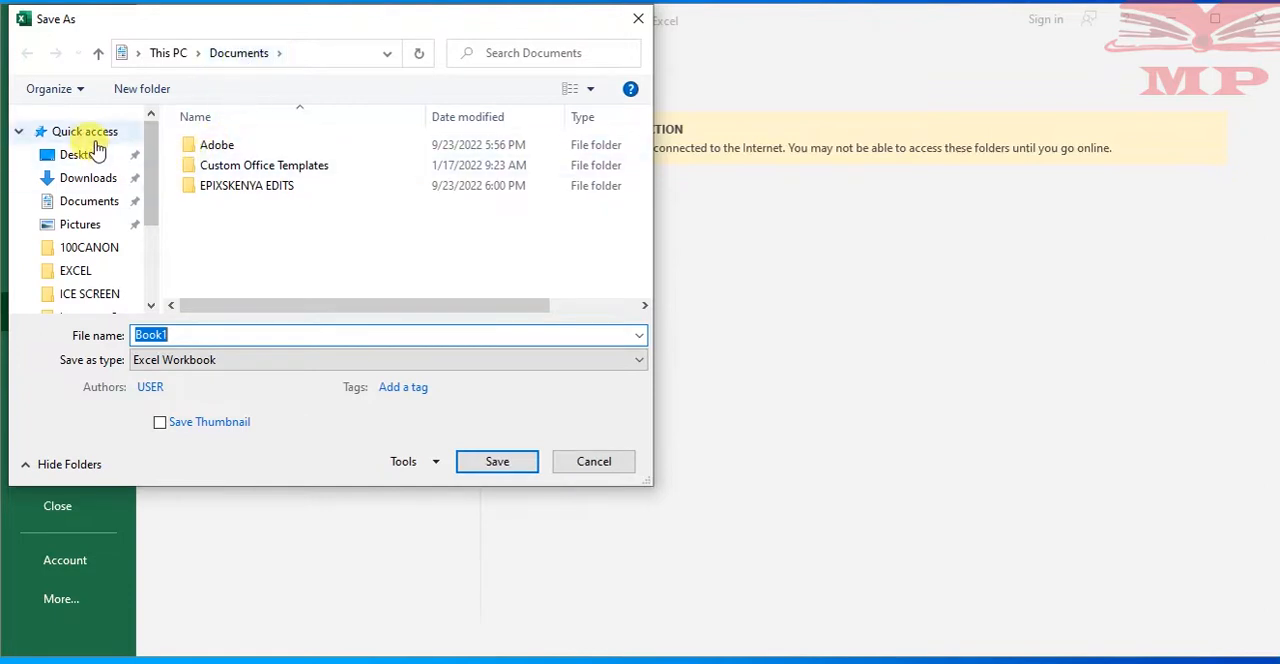
{"action": "left_click_drag", "start_coordinate": [145, 195], "coordinate": [170, 127]}
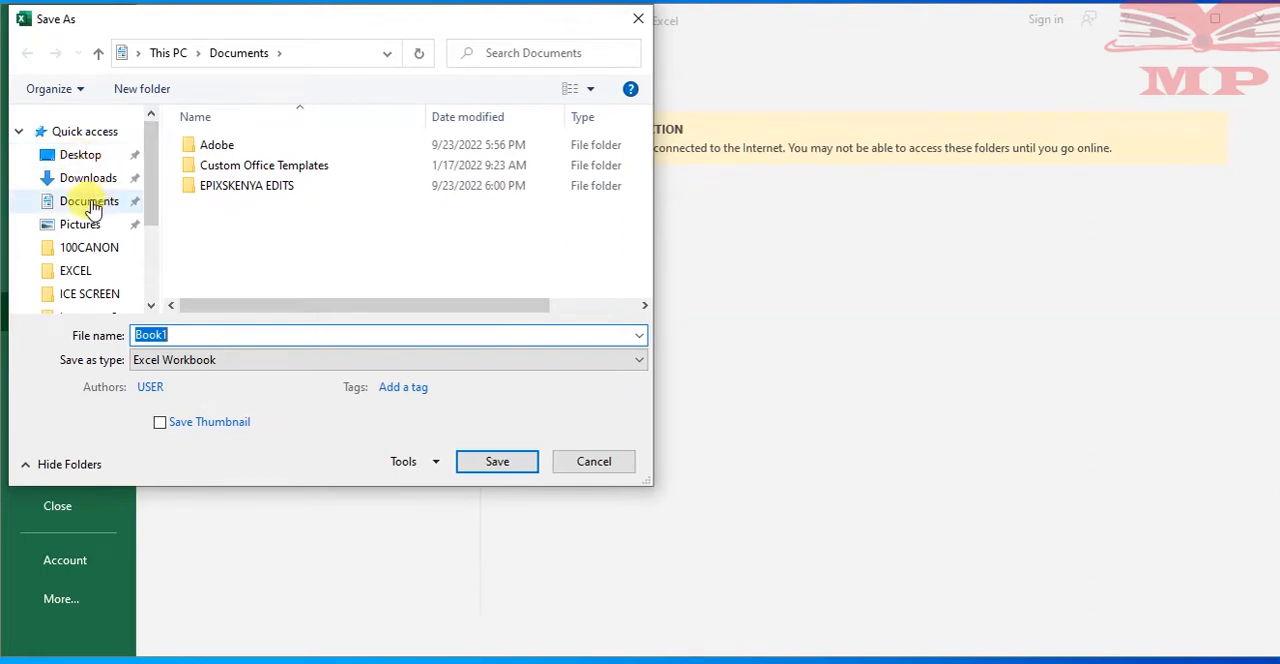
{"action": "mouse_move", "coordinate": [153, 195]}
{"action": "left_mouse_down"}
{"action": "mouse_move", "coordinate": [157, 272]}
{"action": "mouse_move", "coordinate": [157, 195]}
{"action": "left_mouse_up"}
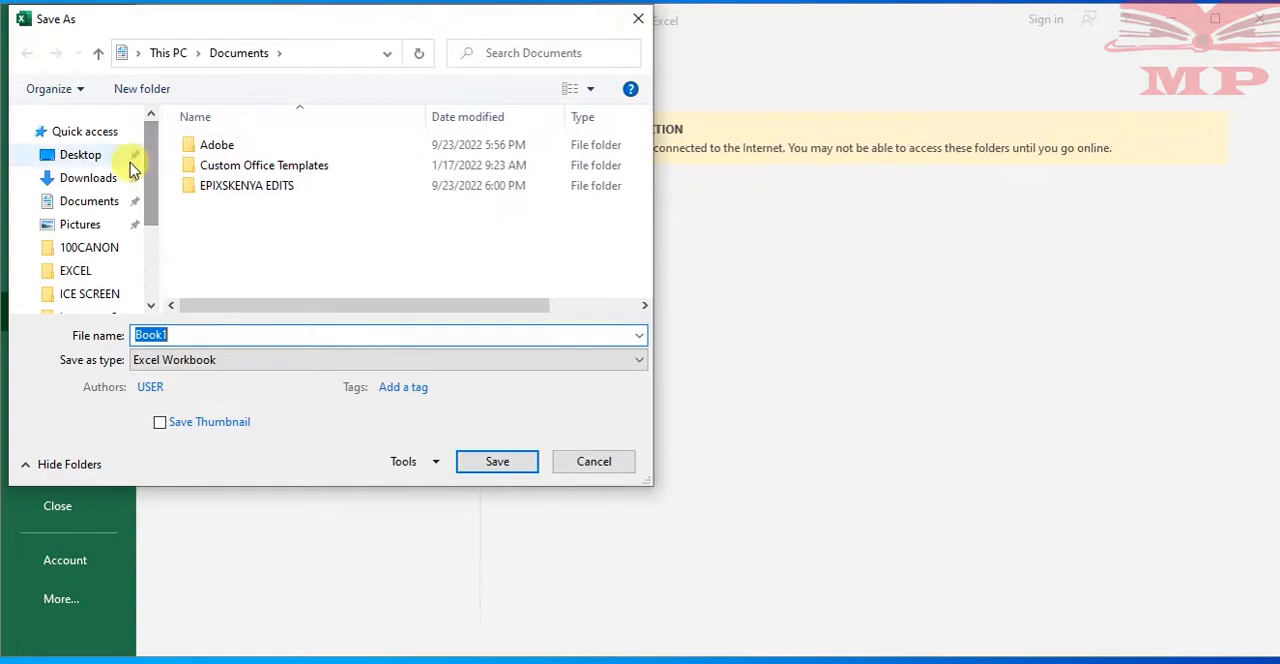
{"action": "left_click", "coordinate": [80, 158]}
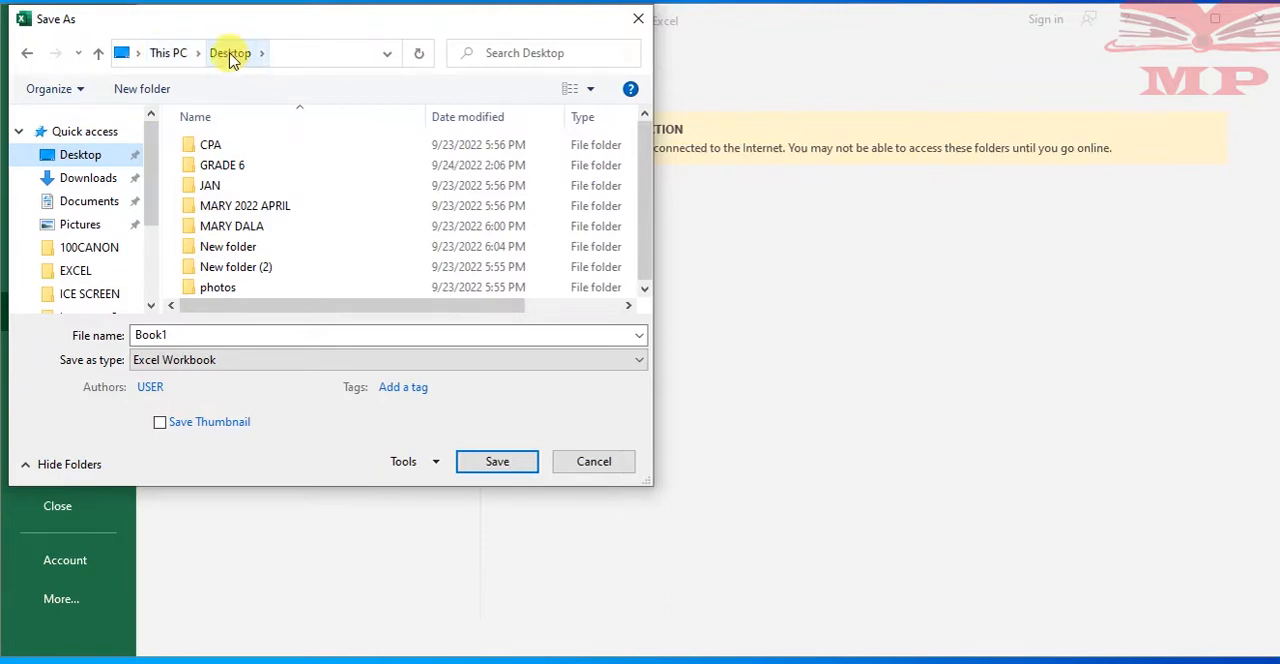
{"action": "left_click_drag", "start_coordinate": [646, 174], "coordinate": [443, 303]}
{"action": "double_click", "coordinate": [334, 329]}
{"action": "left_click_drag", "start_coordinate": [641, 208], "coordinate": [641, 145]}
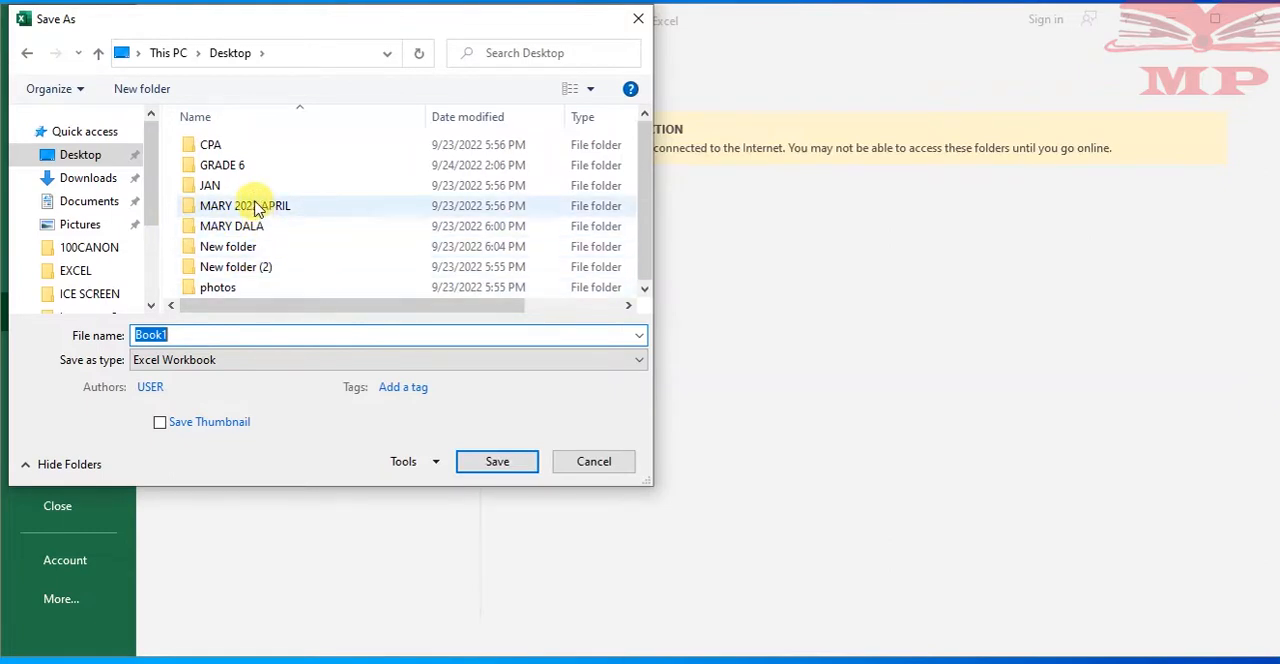
Create a new folder named Introduction to Ms Excel on the Desktop and open it as the save location
{"action": "left_click", "coordinate": [155, 90]}
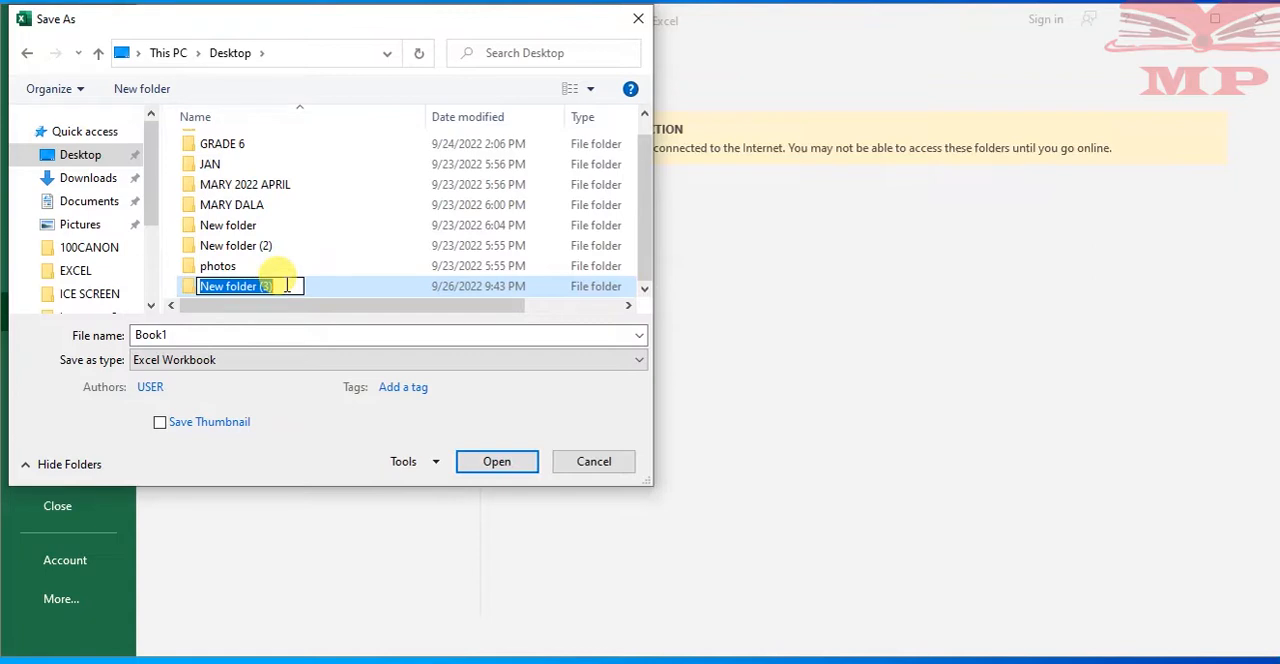
{"action": "type", "text": "iN"}
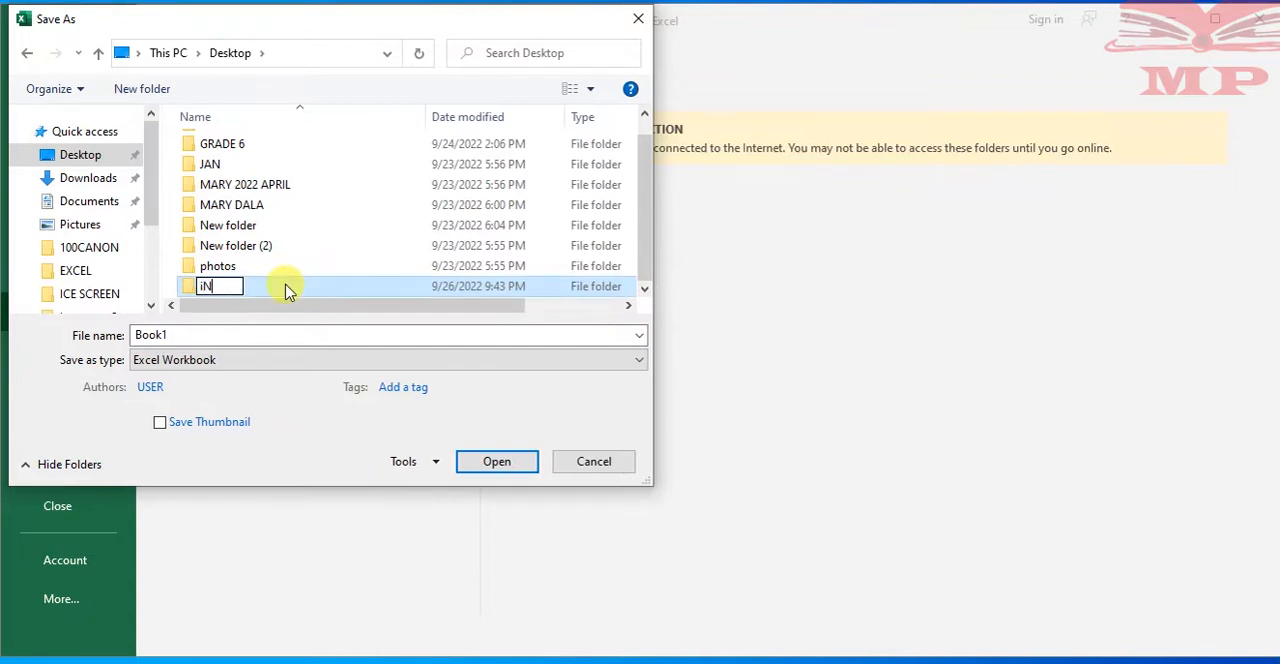
{"action": "type", "text": "TRODUCTION"}
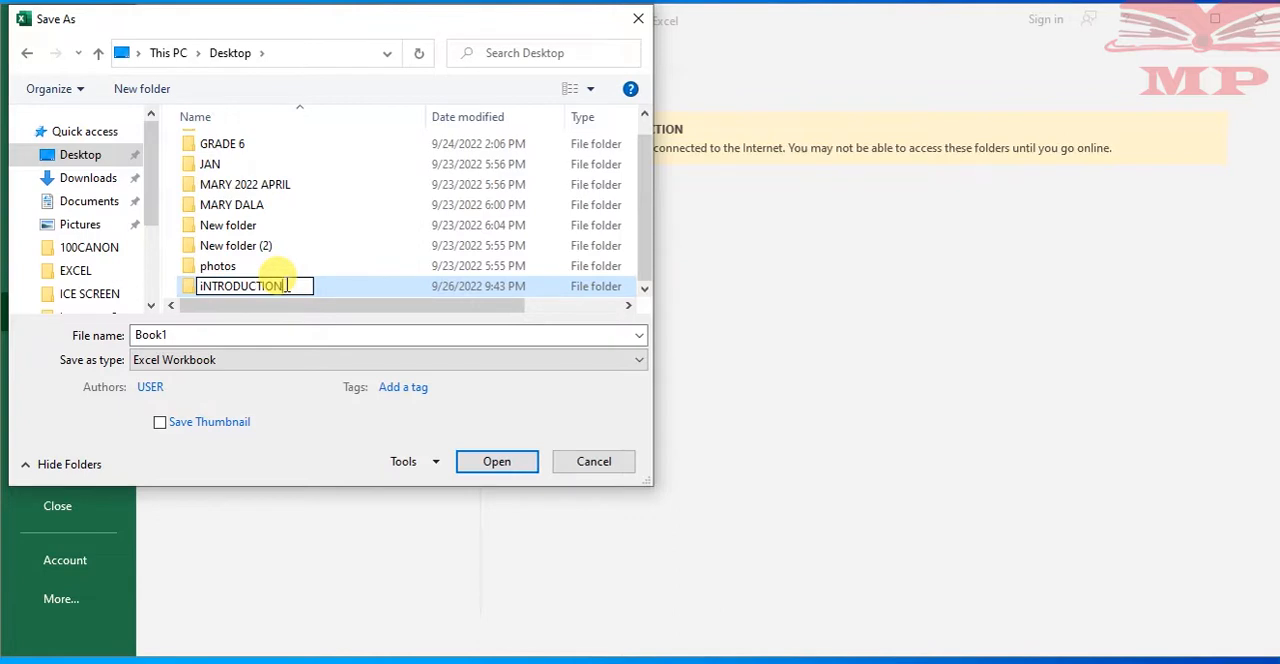
{"action": "key", "text": "BackSpace"}
{"action": "key", "text": "BackSpace"}
{"action": "key", "text": "BackSpace"}
{"action": "key", "text": "BackSpace"}
{"action": "key", "text": "BackSpace"}
{"action": "key", "text": "BackSpace"}
{"action": "key", "text": "BackSpace"}
{"action": "key", "text": "BackSpace"}
{"action": "key", "text": "BackSpace"}
{"action": "key", "text": "BackSpace"}
{"action": "key", "text": "BackSpace"}
{"action": "key", "text": "BackSpace"}
{"action": "key", "text": "BackSpace"}
{"action": "type", "text": "iN"}
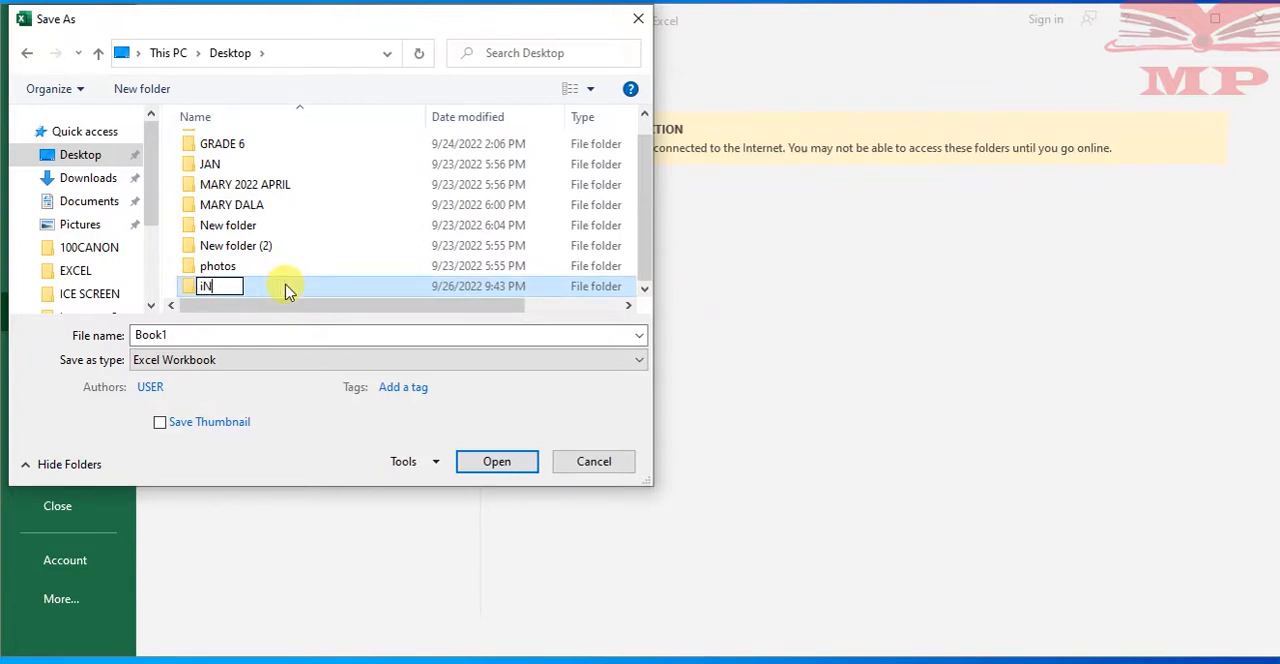
{"action": "key", "text": "BackSpace"}
{"action": "key", "text": "BackSpace"}
{"action": "type", "text": "Introduction to"}
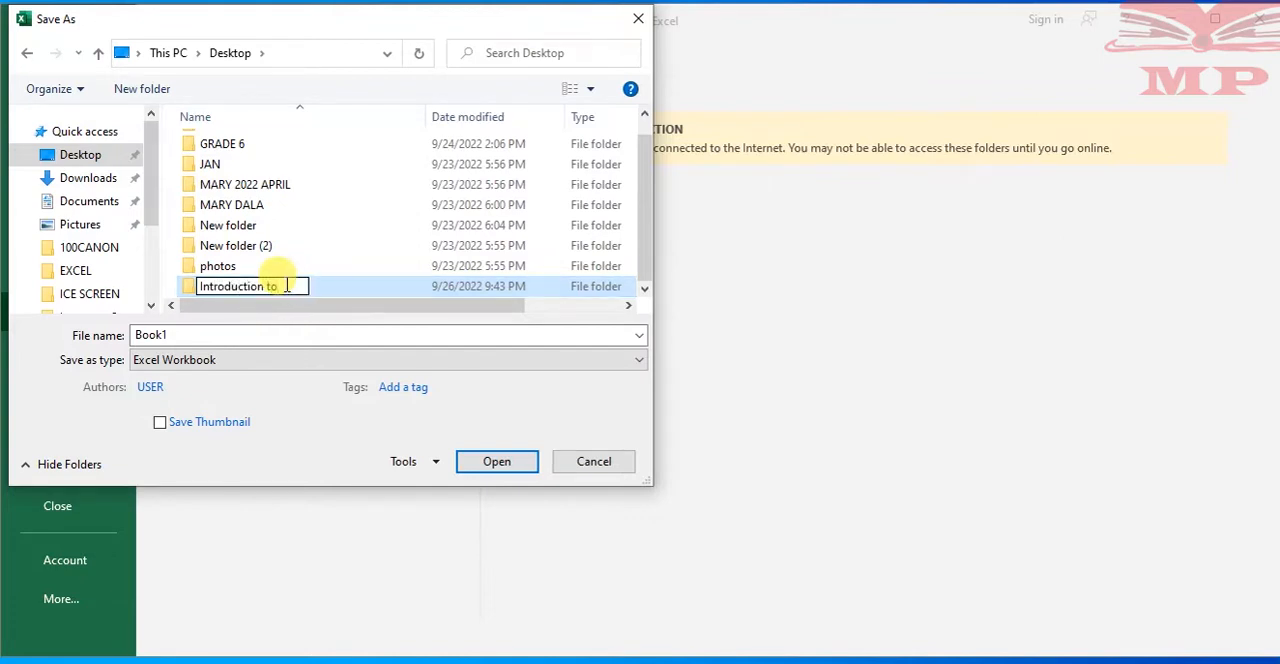
{"action": "type", "text": " ms Excel"}
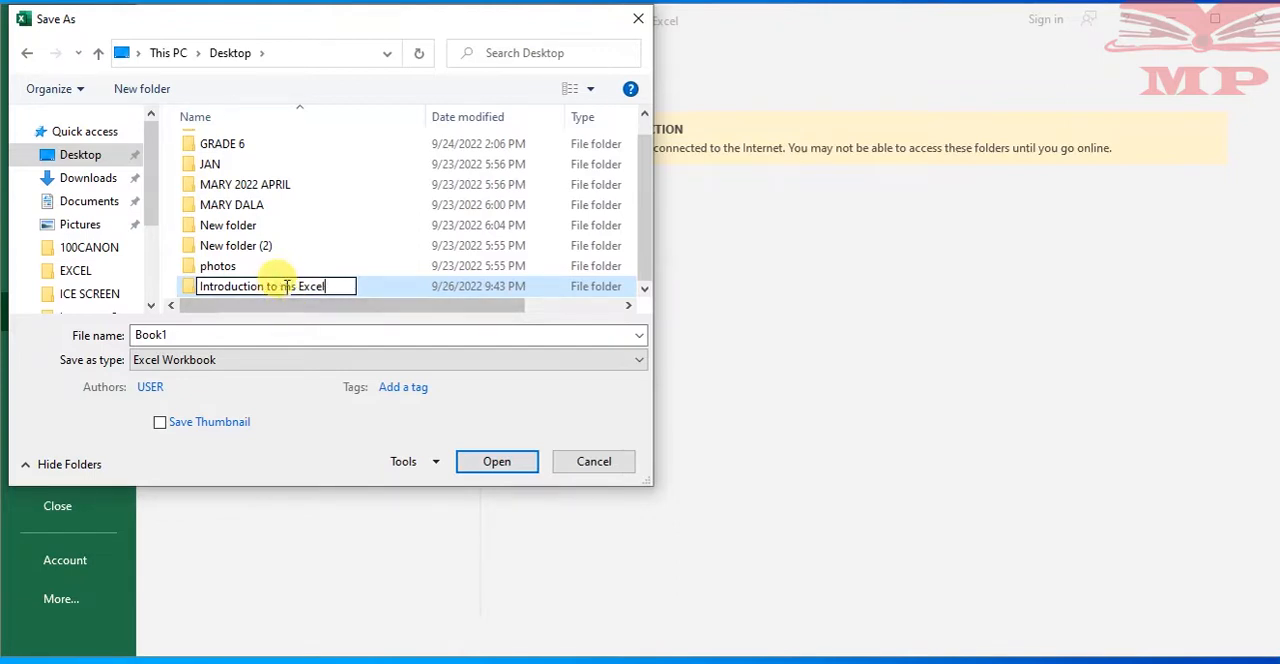
{"action": "key", "text": "BackSpace"}
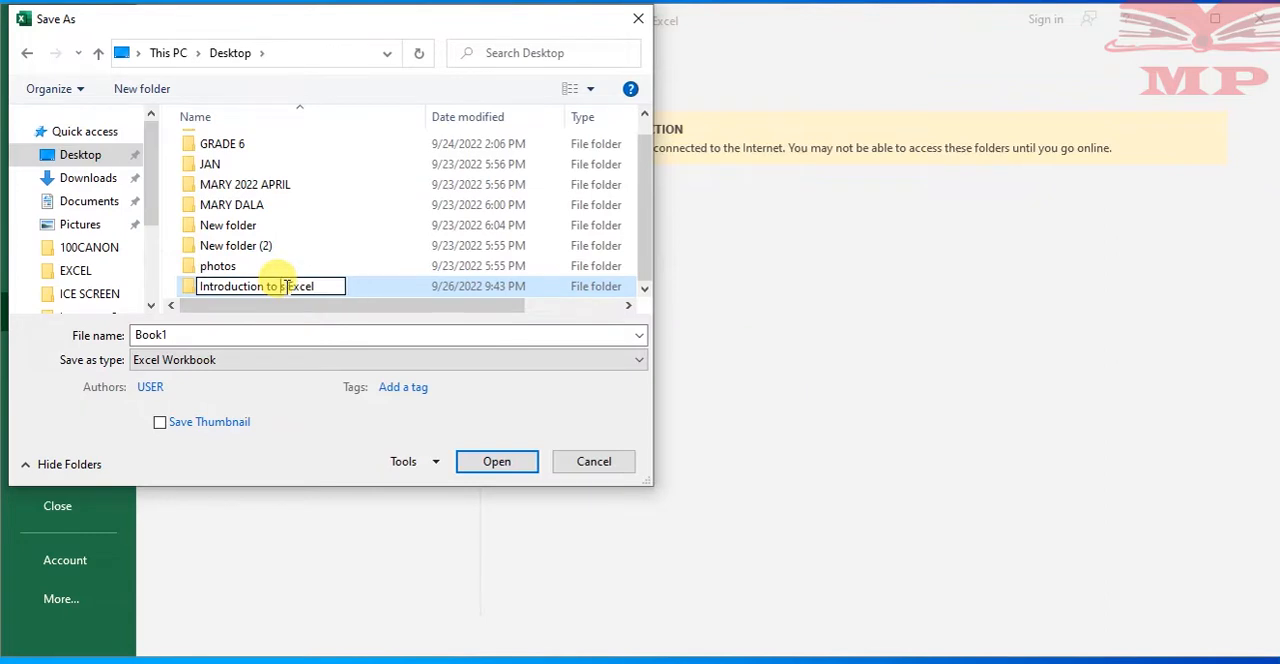
{"action": "type", "text": "Ms"}
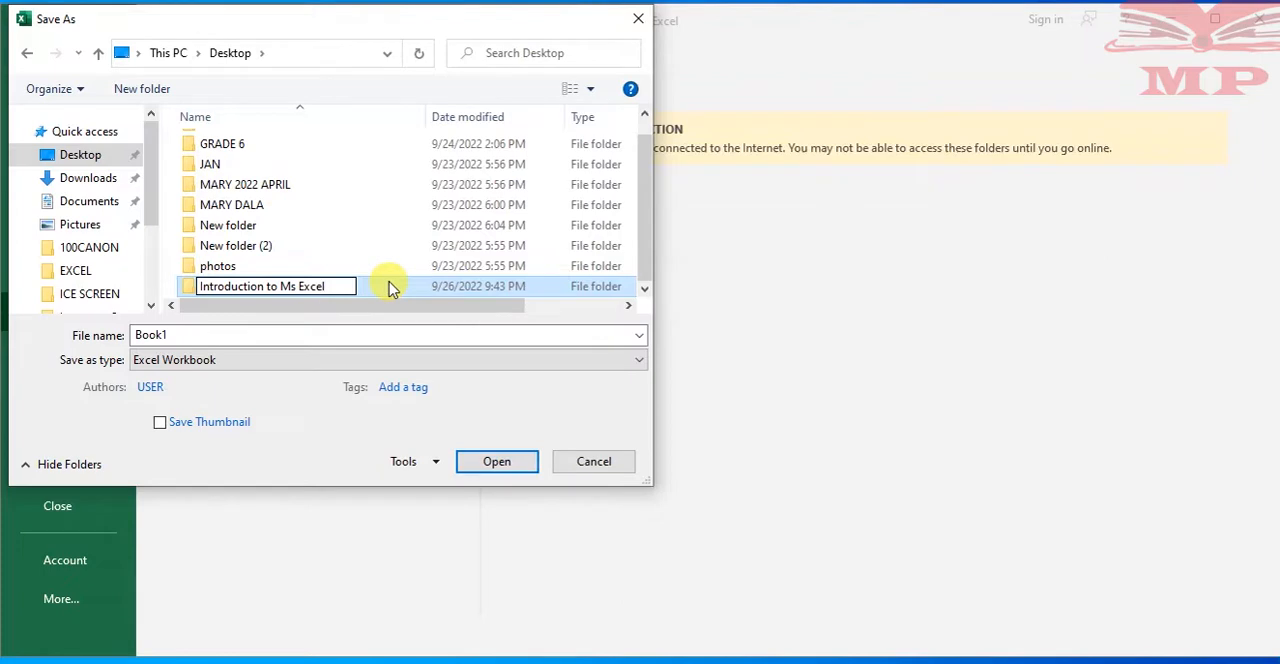
{"action": "left_click", "coordinate": [498, 462]}
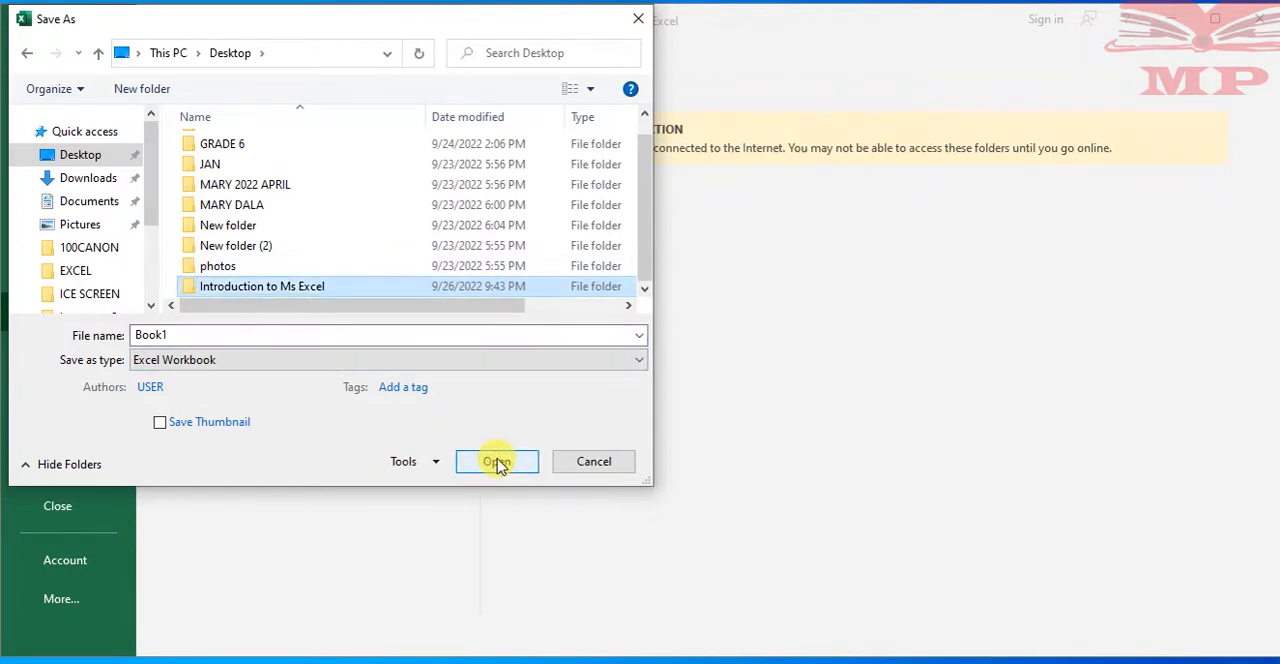
{"action": "left_click", "coordinate": [498, 462]}
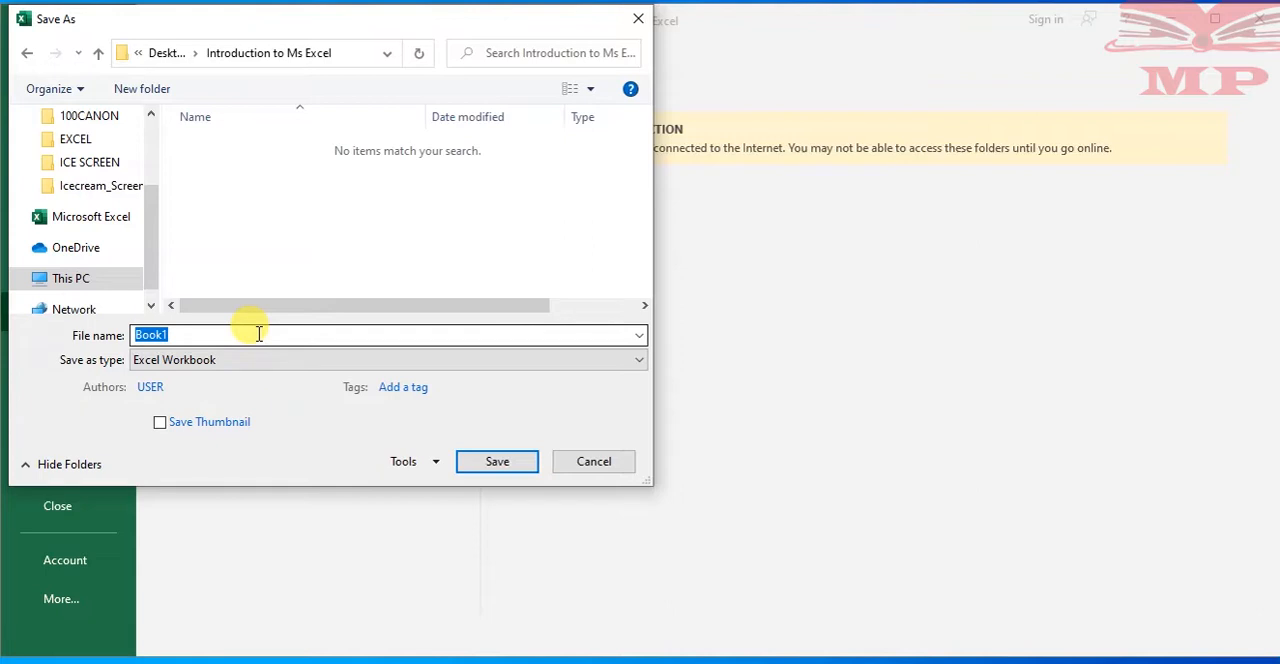
Name the workbook Excel practice and save it in the Introduction to Ms Excel folder
{"action": "type", "text": "eE"}
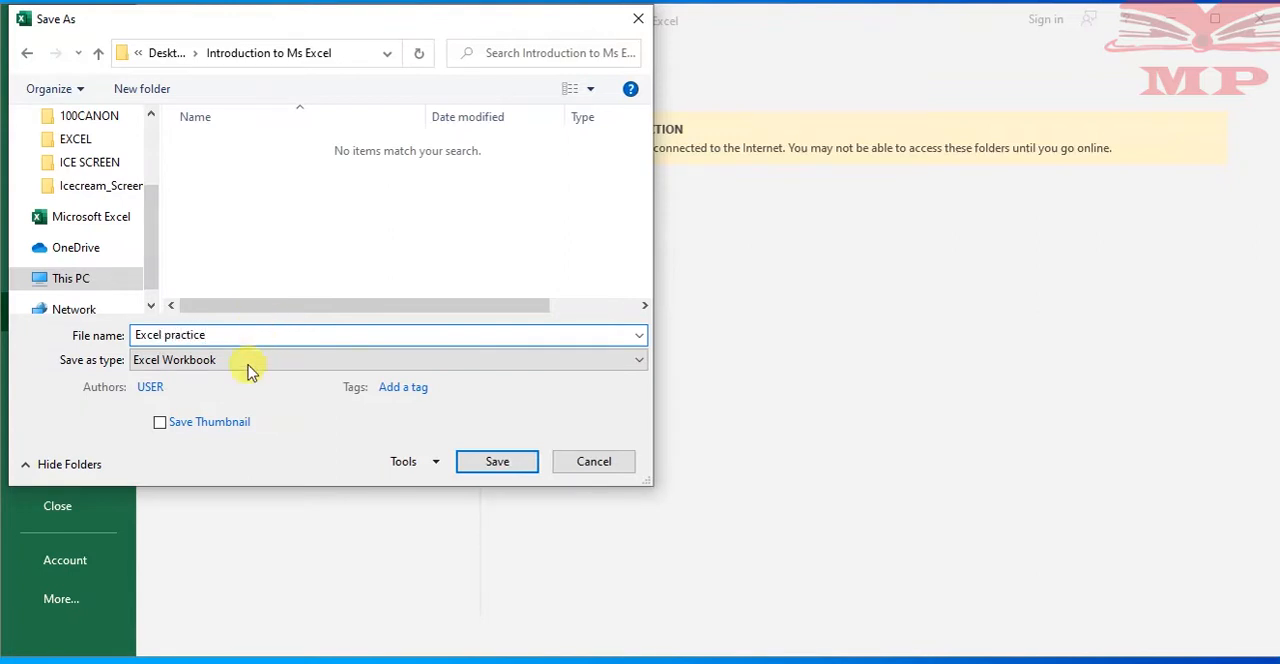
{"action": "left_click", "coordinate": [223, 334]}
{"action": "left_click_drag", "start_coordinate": [203, 336], "coordinate": [131, 331]}
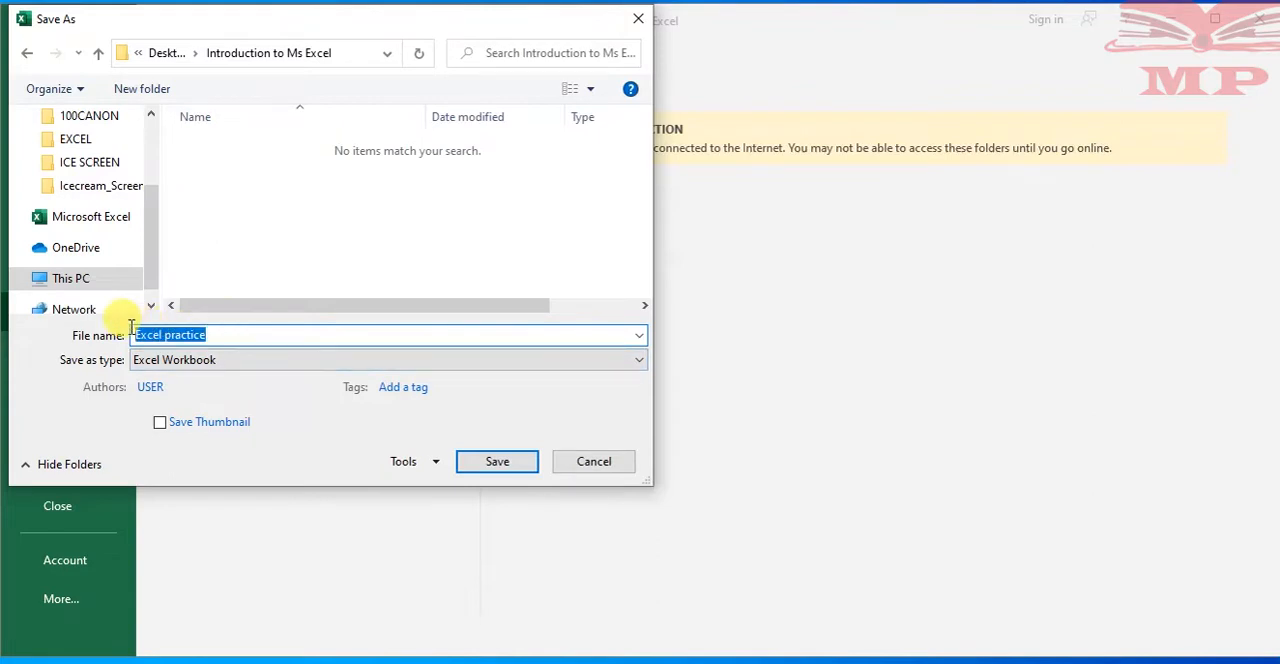
{"action": "left_click", "coordinate": [246, 335]}
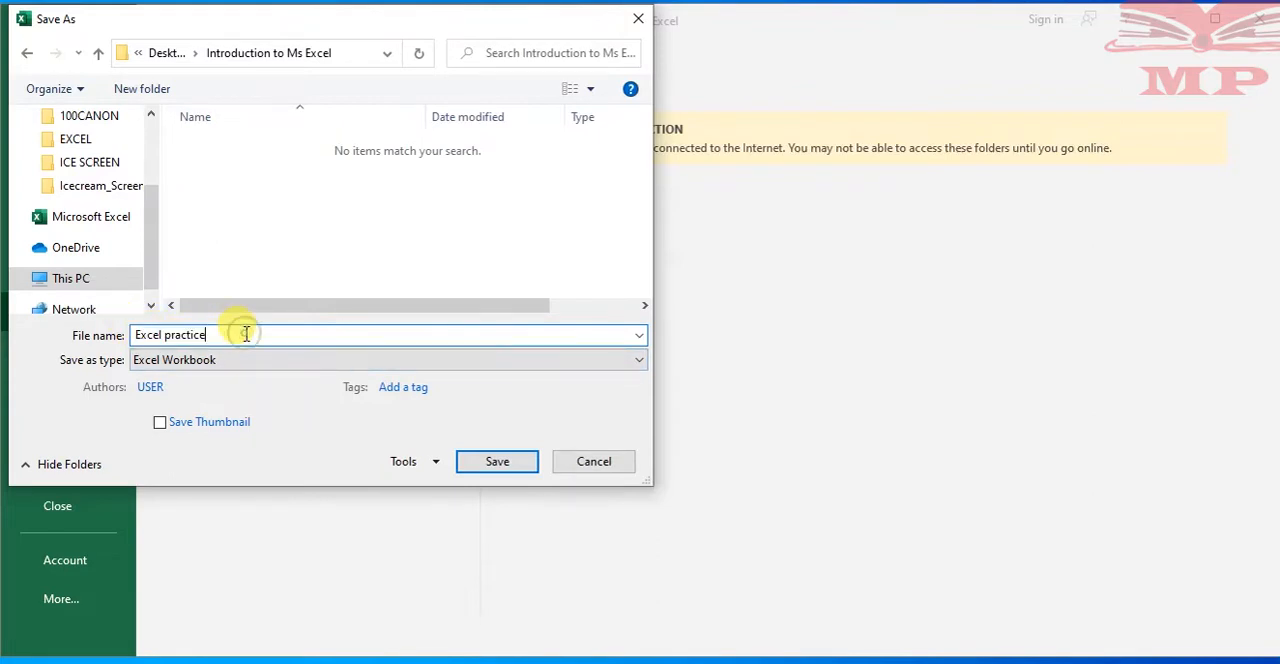
{"action": "left_click", "coordinate": [497, 468]}
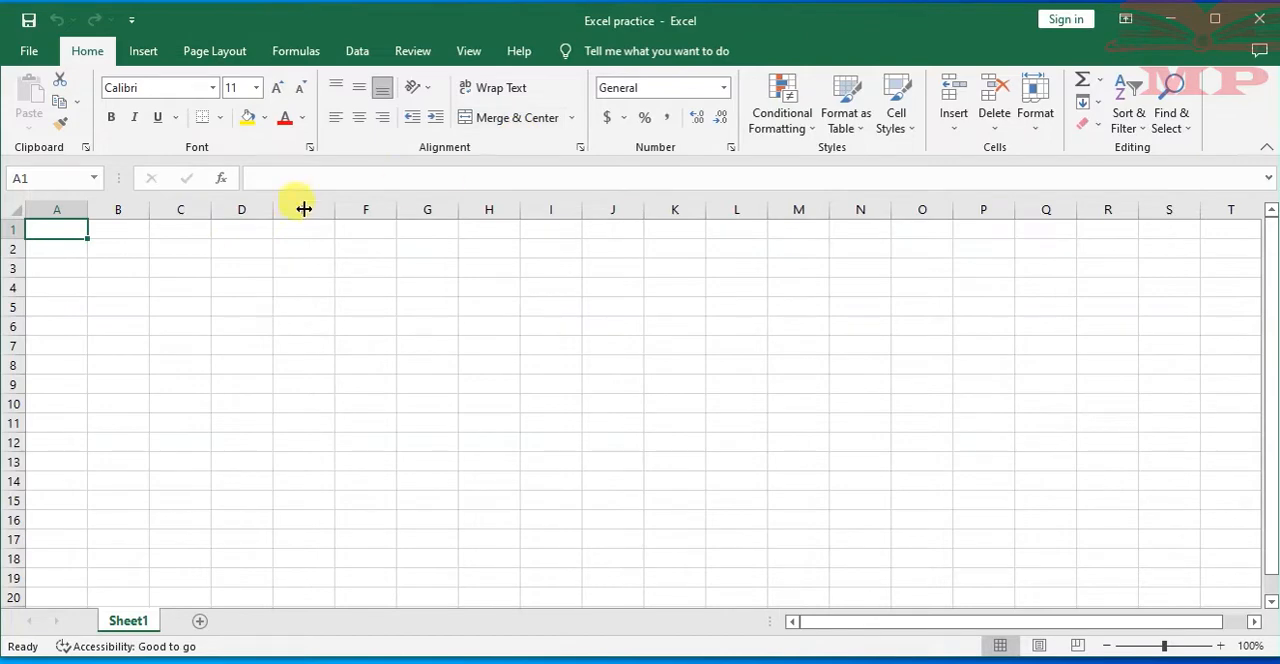
{"action": "left_click", "coordinate": [166, 233]}
{"action": "left_click", "coordinate": [108, 243]}
{"action": "left_click", "coordinate": [63, 228]}
{"action": "left_click", "coordinate": [72, 252]}
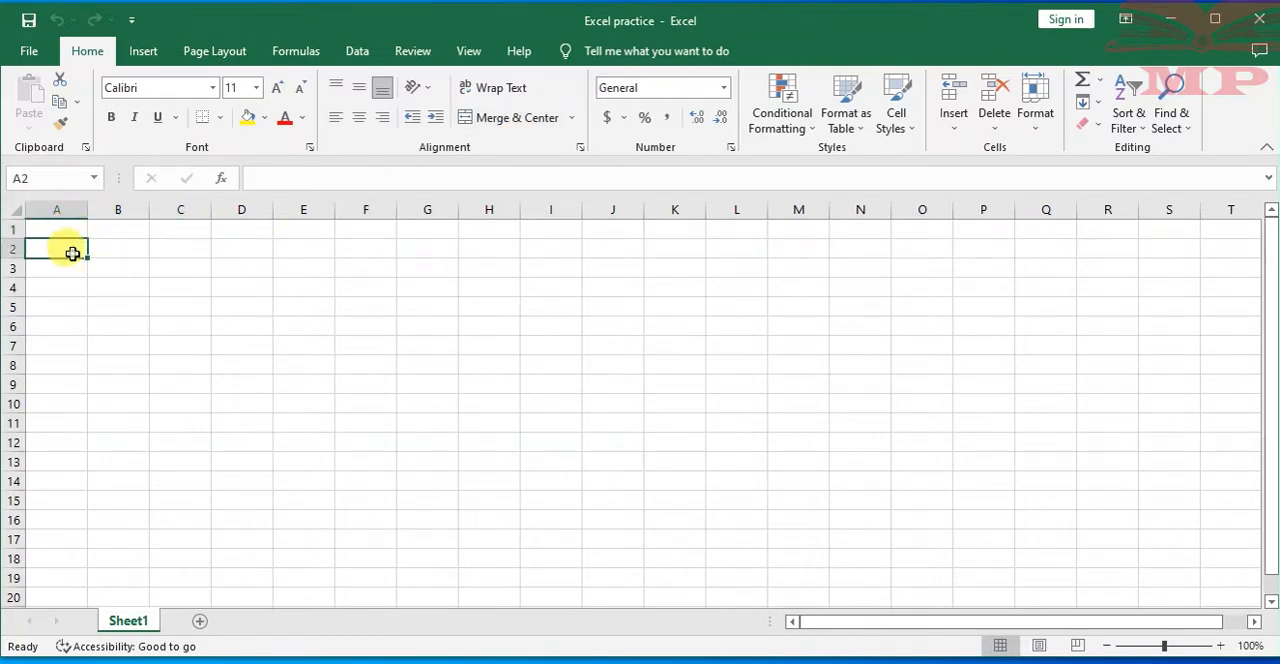
Close the workbook and reopen Excel practice through File Explorer from the Desktop folder Introduction to Ms Excel
{"action": "left_click", "coordinate": [1250, 20]}
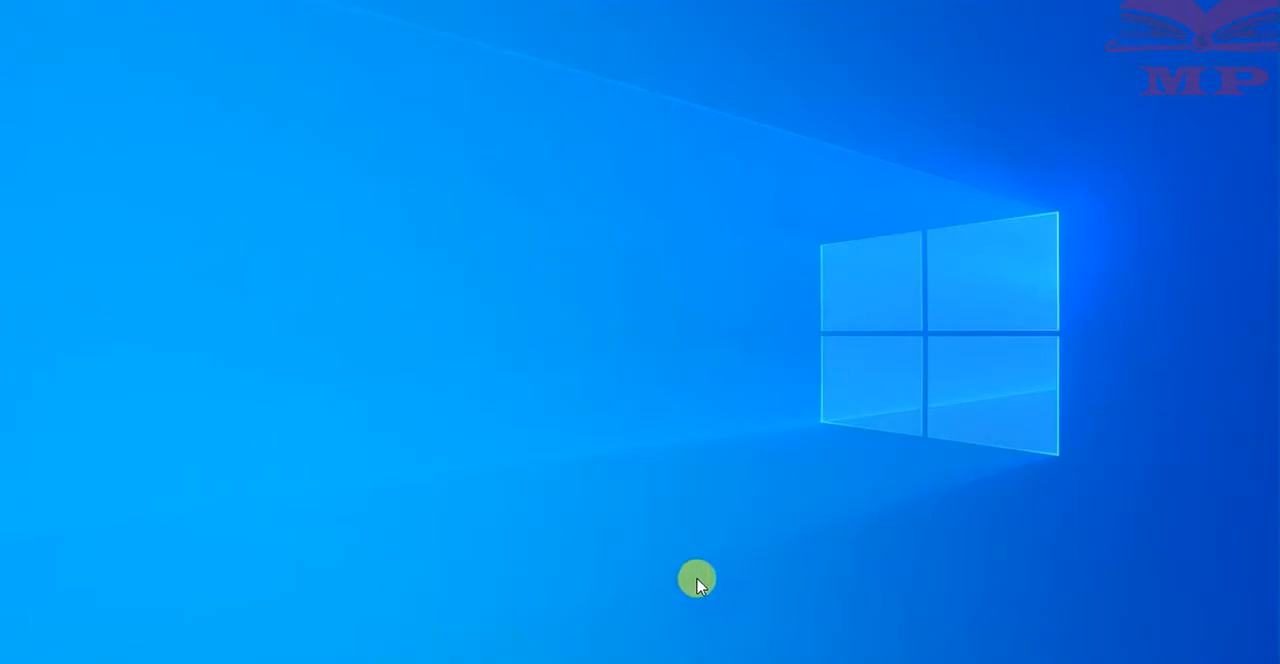
{"action": "mouse_move", "coordinate": [544, 663]}
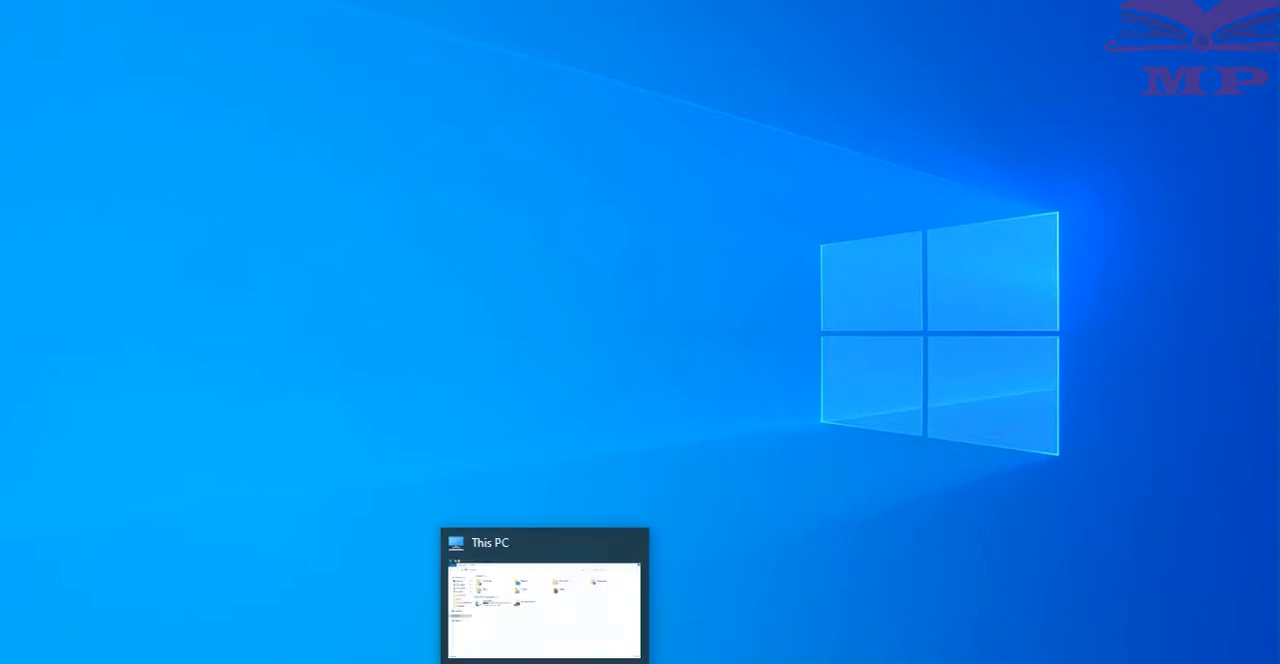
{"action": "left_click", "coordinate": [544, 663]}
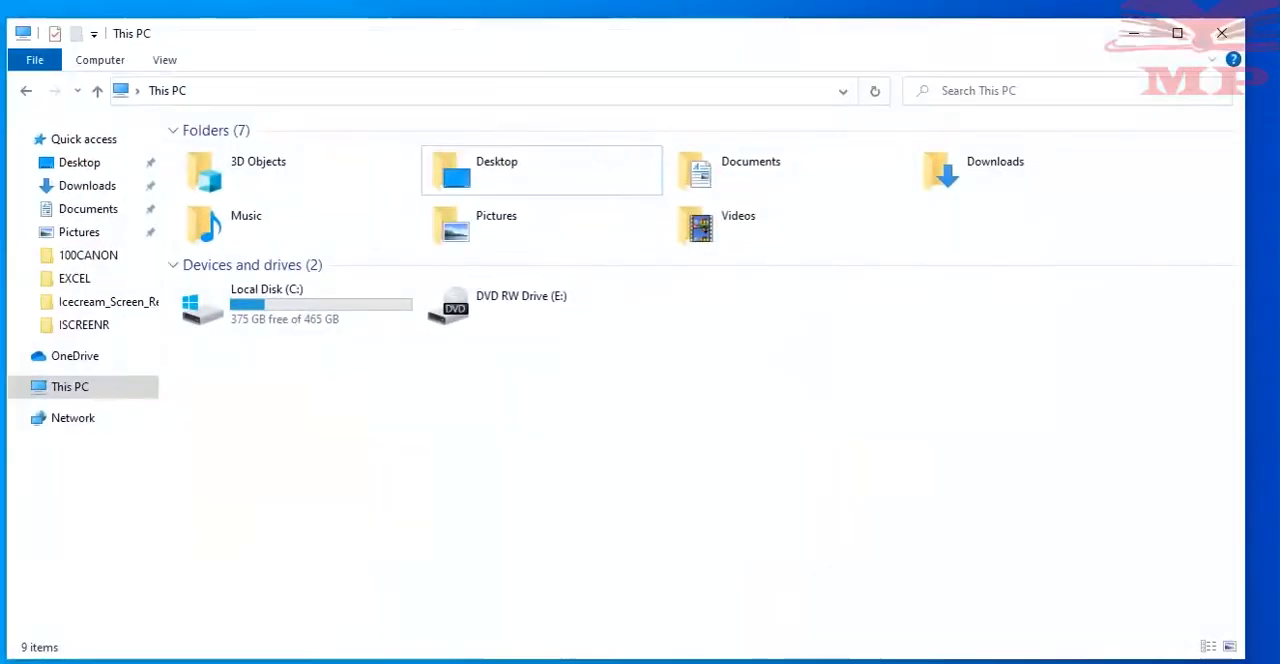
{"action": "double_click", "coordinate": [523, 180]}
{"action": "mouse_move", "coordinate": [338, 181]}
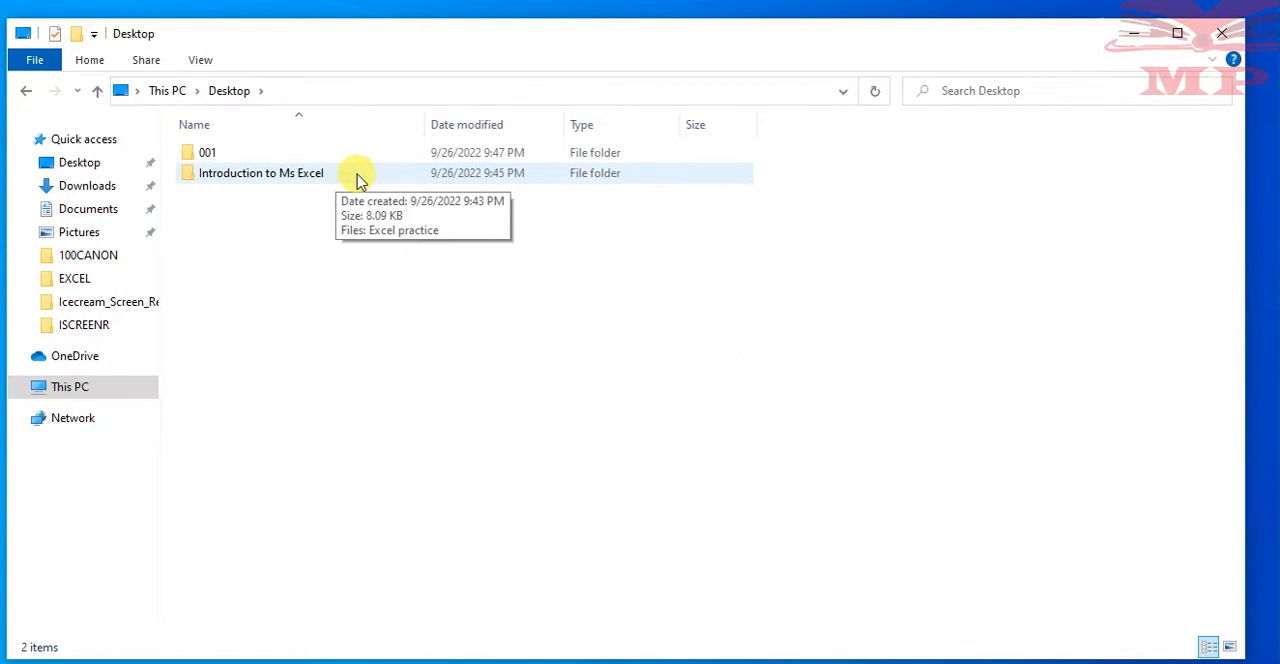
{"action": "double_click", "coordinate": [358, 176]}
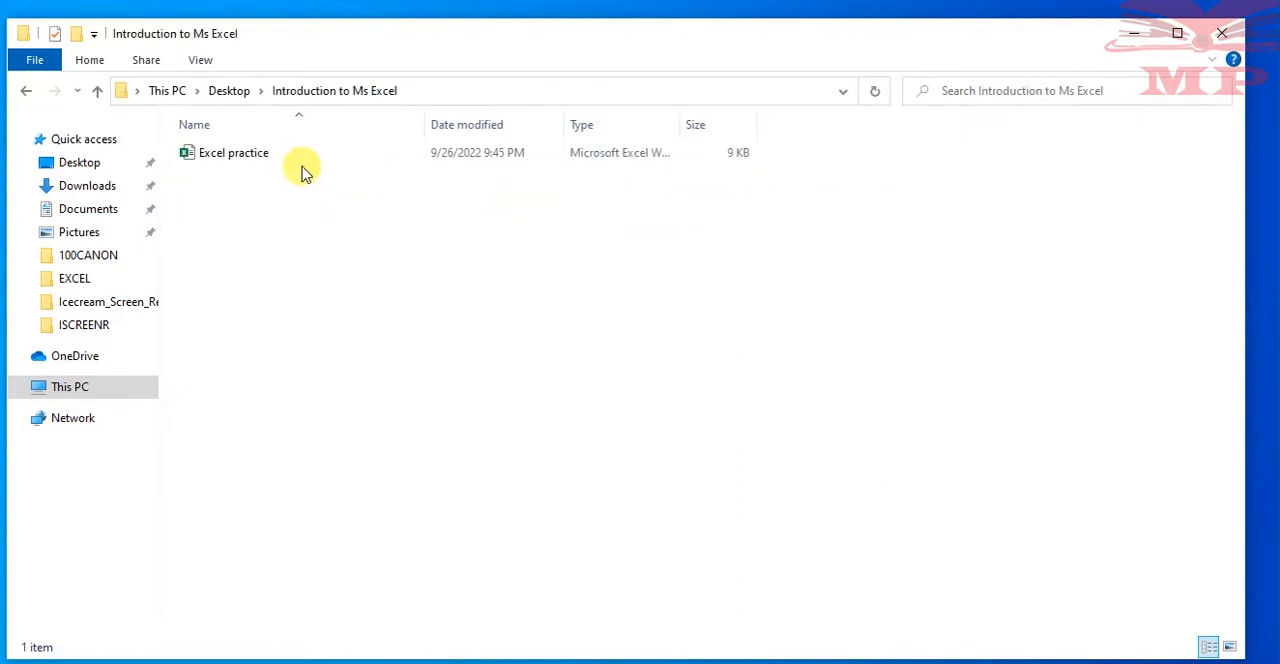
{"action": "mouse_move", "coordinate": [237, 160]}
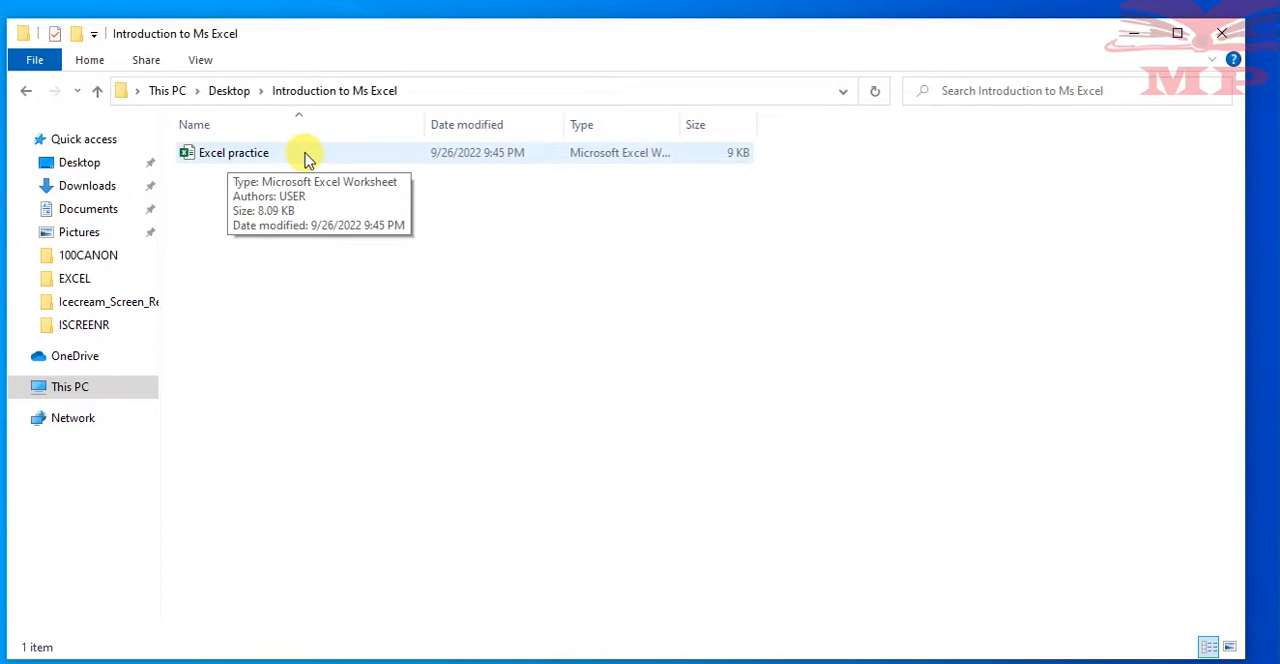
{"action": "double_click", "coordinate": [357, 152]}
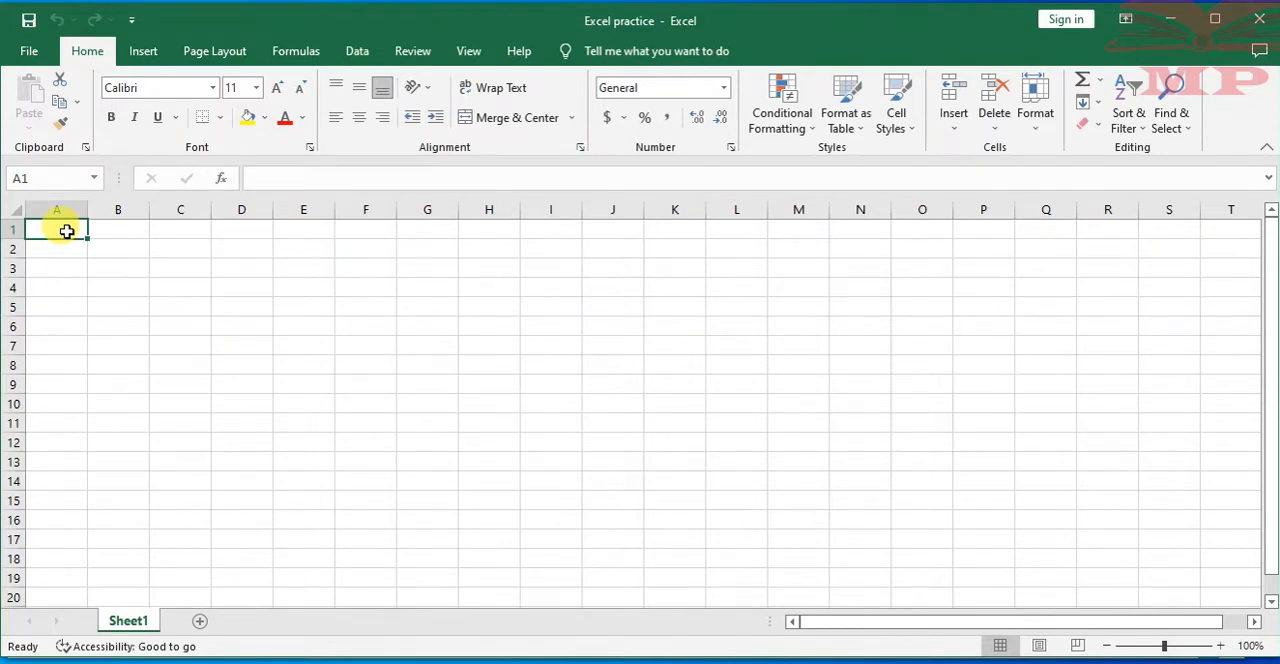
{"action": "left_click", "coordinate": [120, 229]}
{"action": "left_click", "coordinate": [180, 229]}
{"action": "left_click", "coordinate": [93, 230]}
{"action": "left_click", "coordinate": [60, 229]}
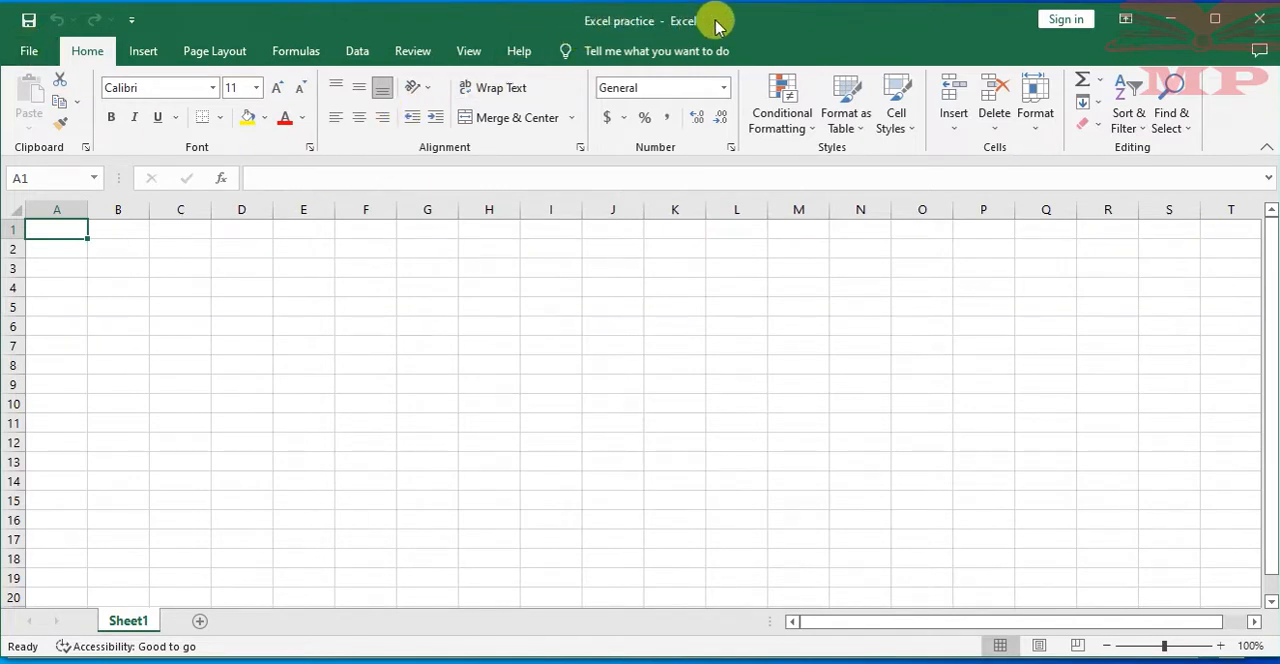
Save the reopened workbook under its existing name and location
{"action": "left_click", "coordinate": [28, 54]}
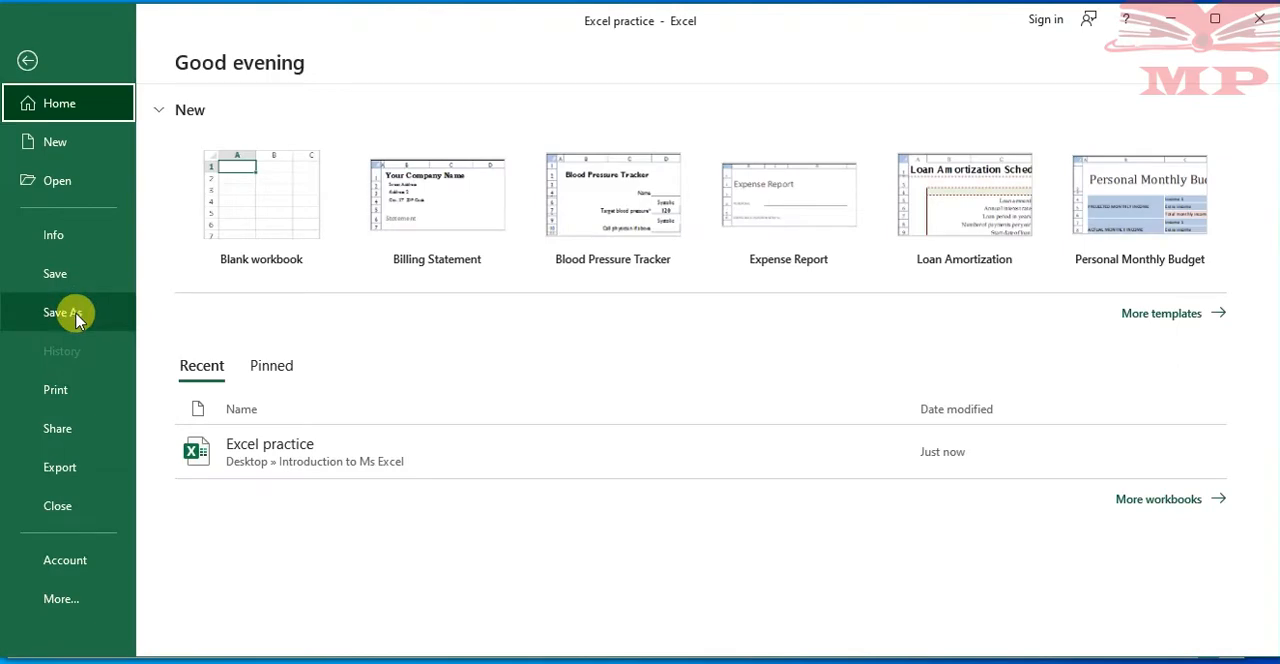
{"action": "left_click", "coordinate": [62, 274]}
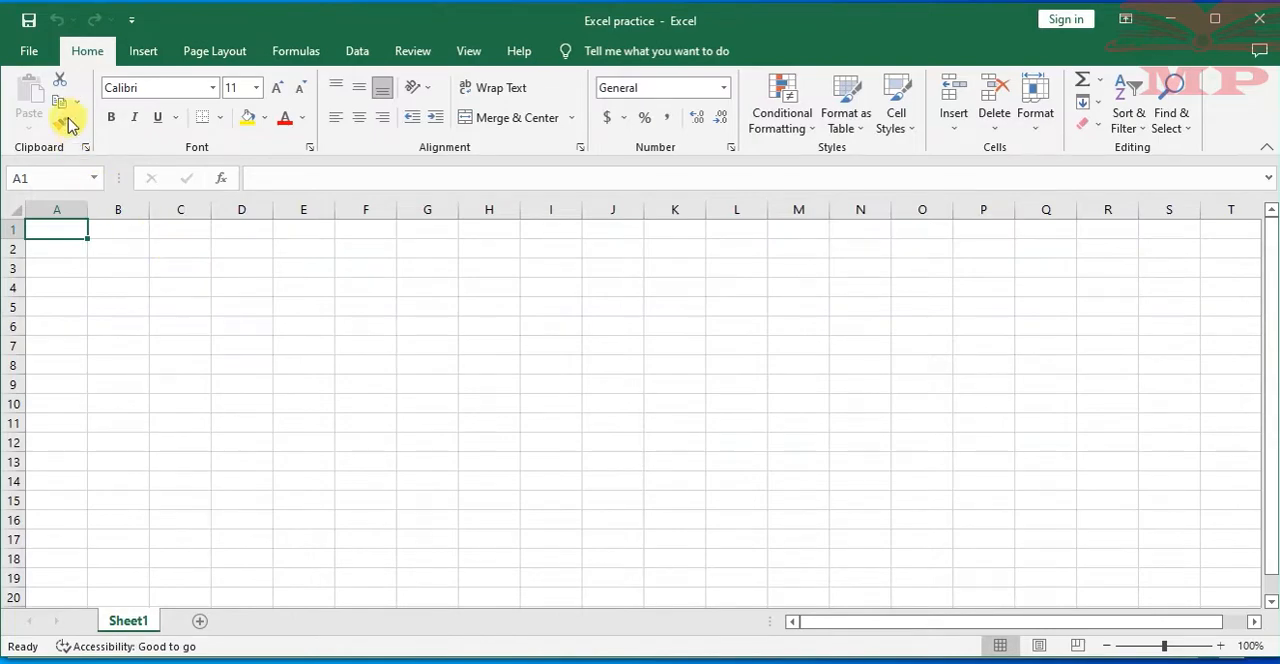
{"action": "left_click", "coordinate": [25, 51]}
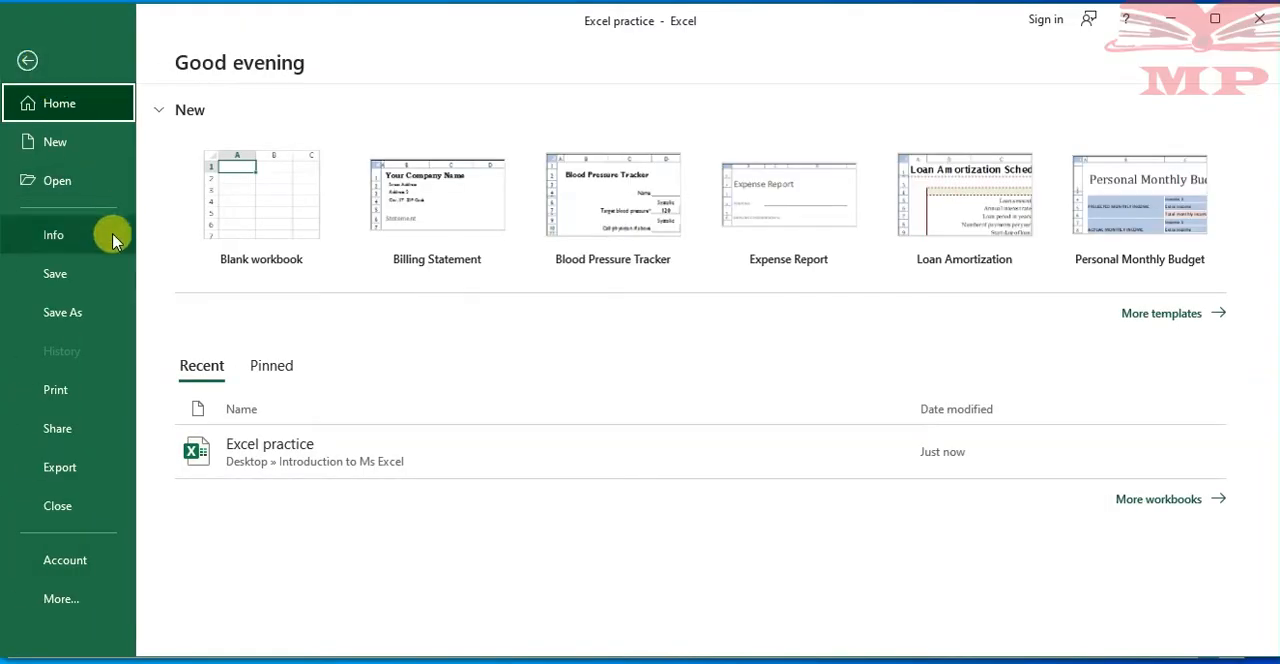
{"action": "left_click", "coordinate": [66, 320]}
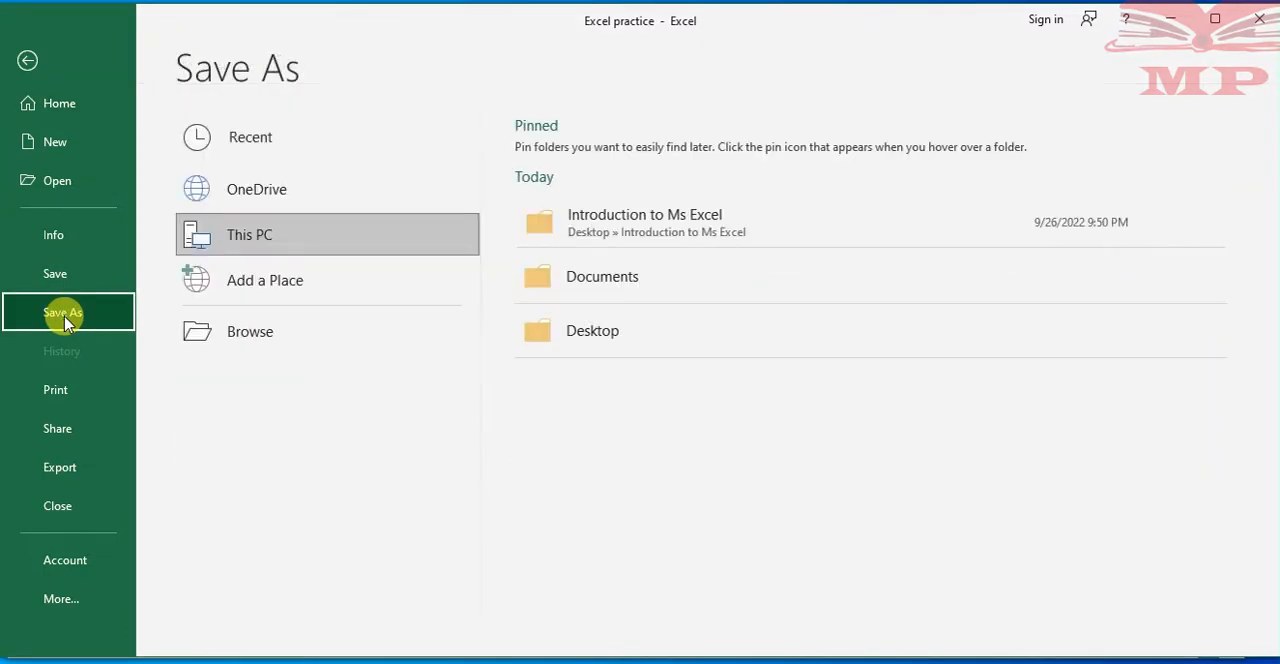
{"action": "left_click", "coordinate": [742, 227]}
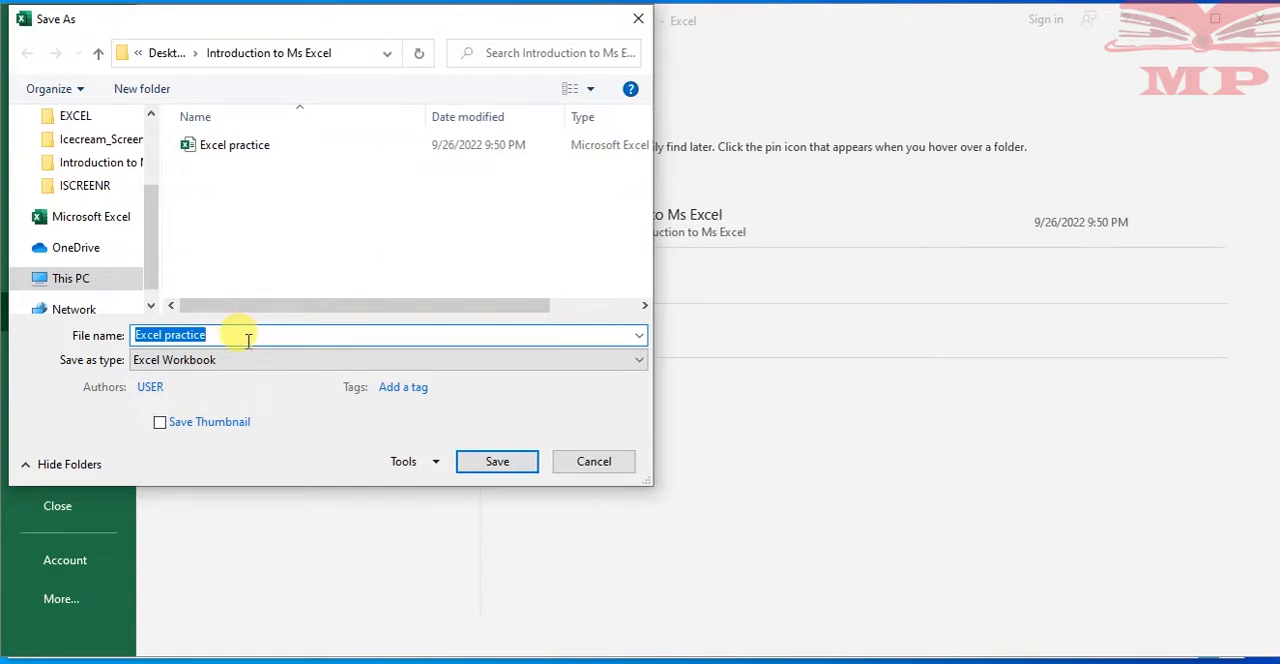
{"action": "left_click", "coordinate": [248, 340]}
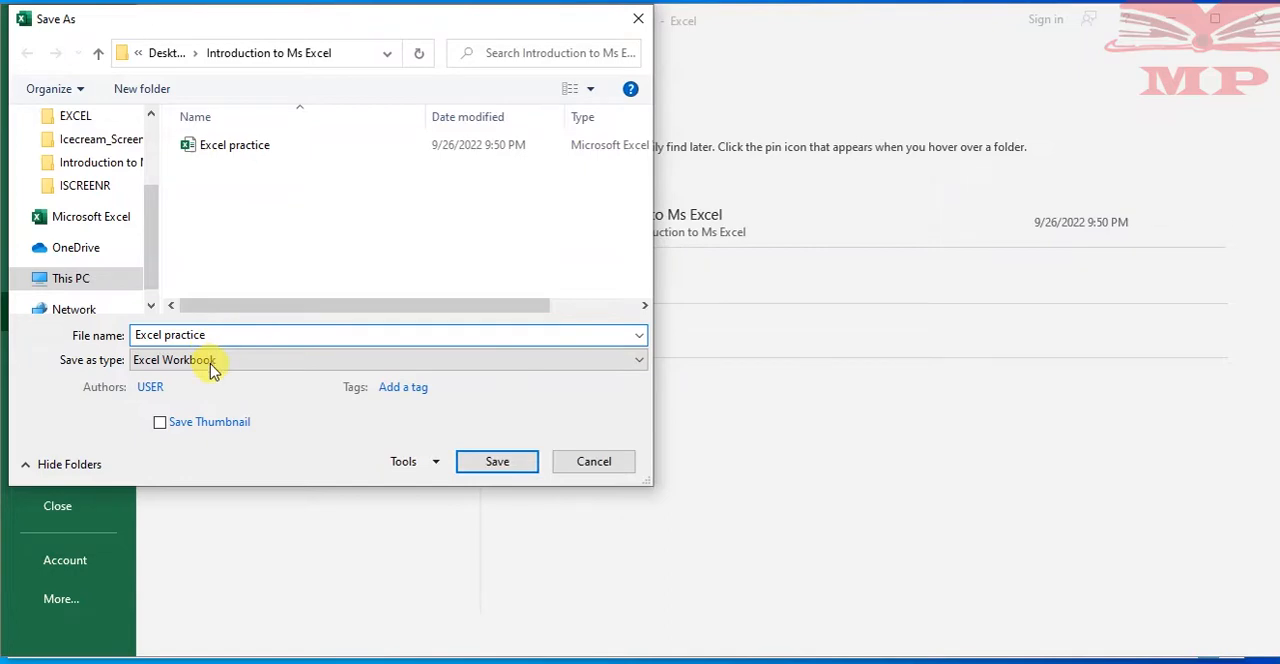
{"action": "left_click", "coordinate": [600, 462]}
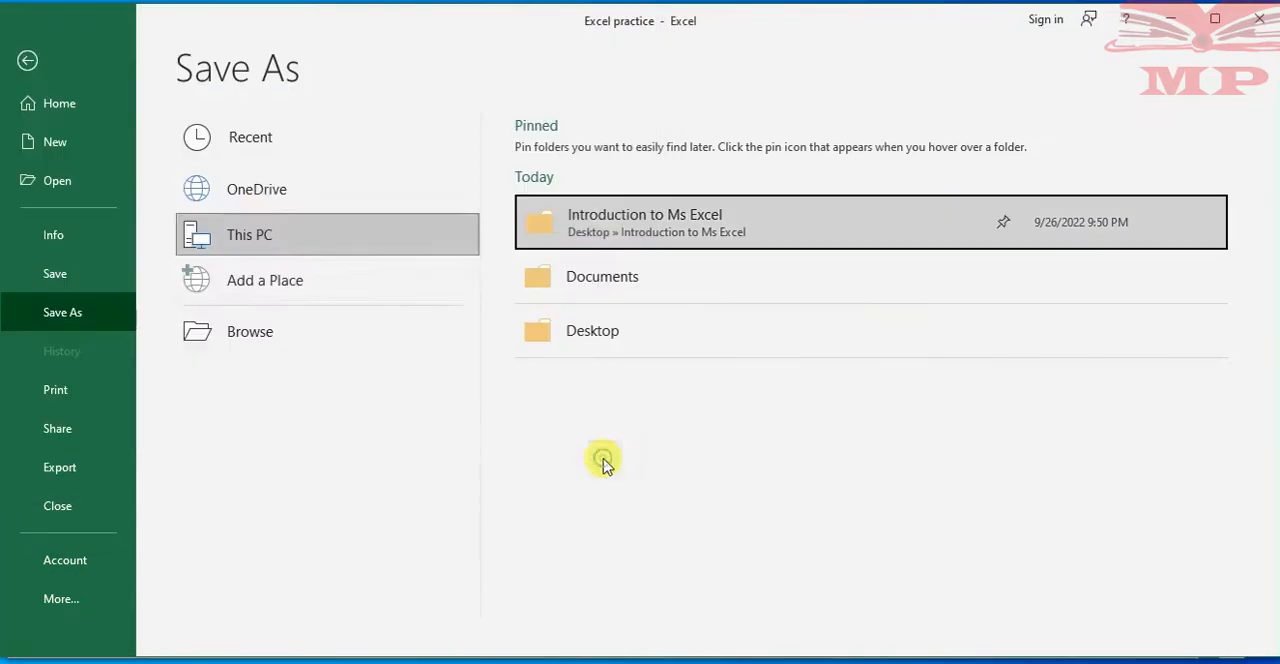
{"action": "left_click", "coordinate": [26, 61]}
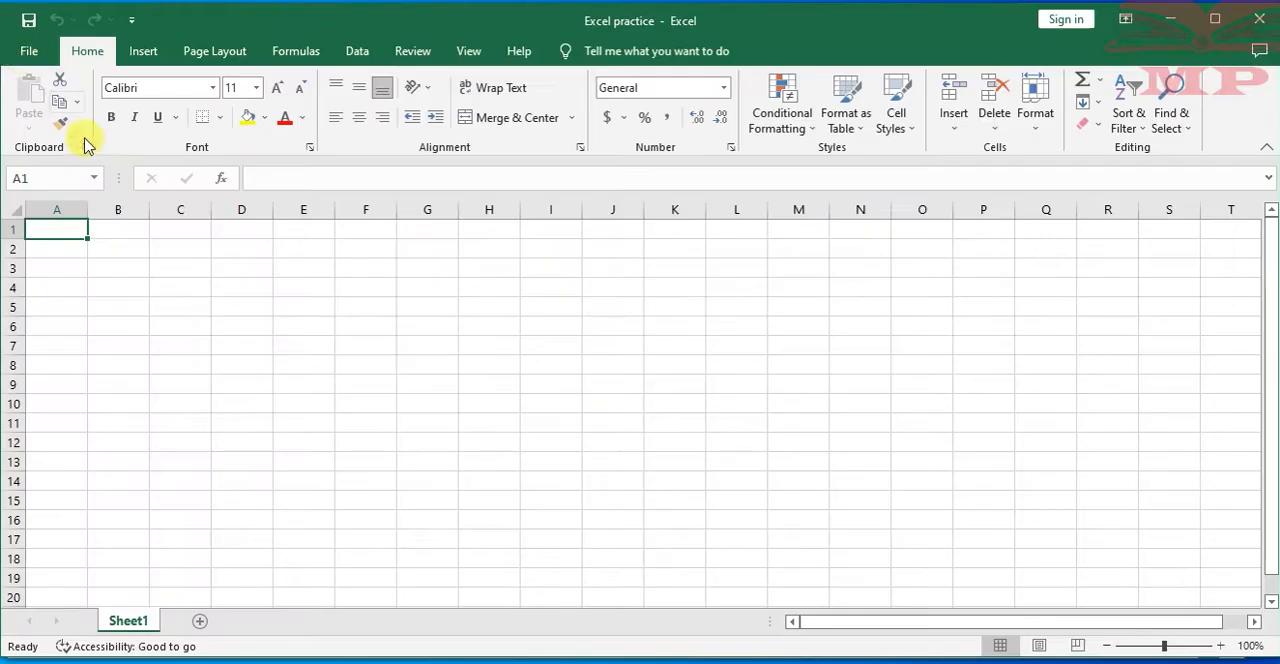
{"action": "left_click", "coordinate": [243, 241]}
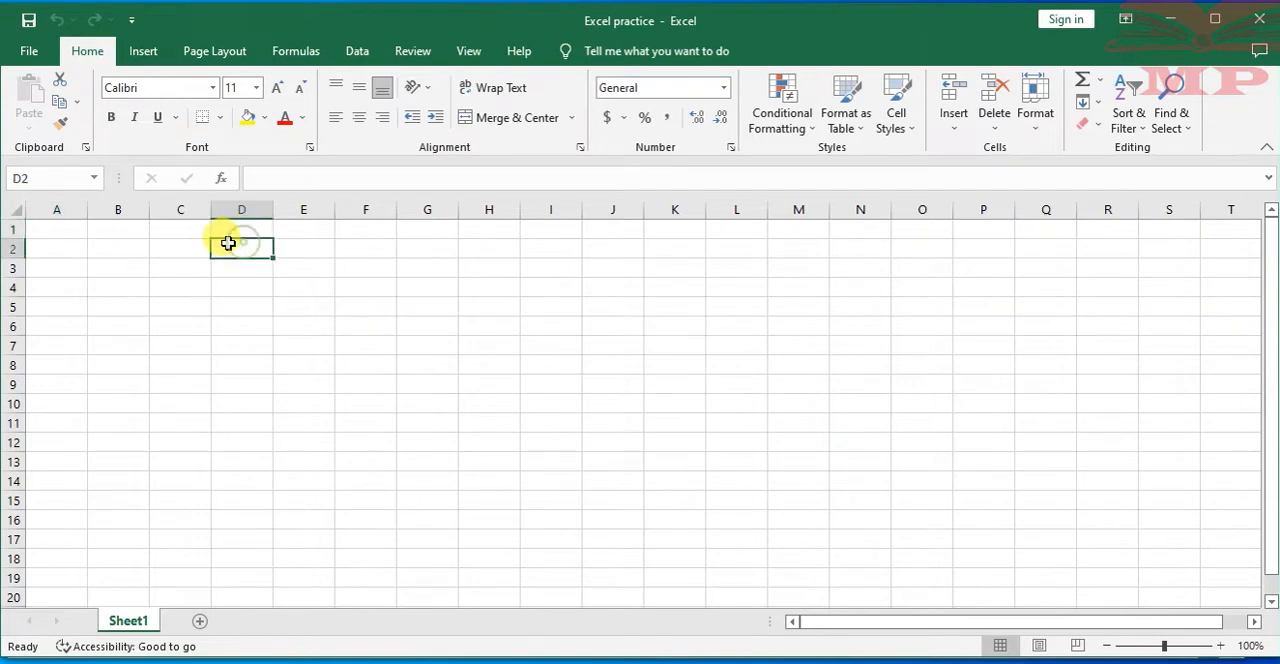
{"action": "left_click", "coordinate": [181, 247]}
{"action": "left_click", "coordinate": [139, 241]}
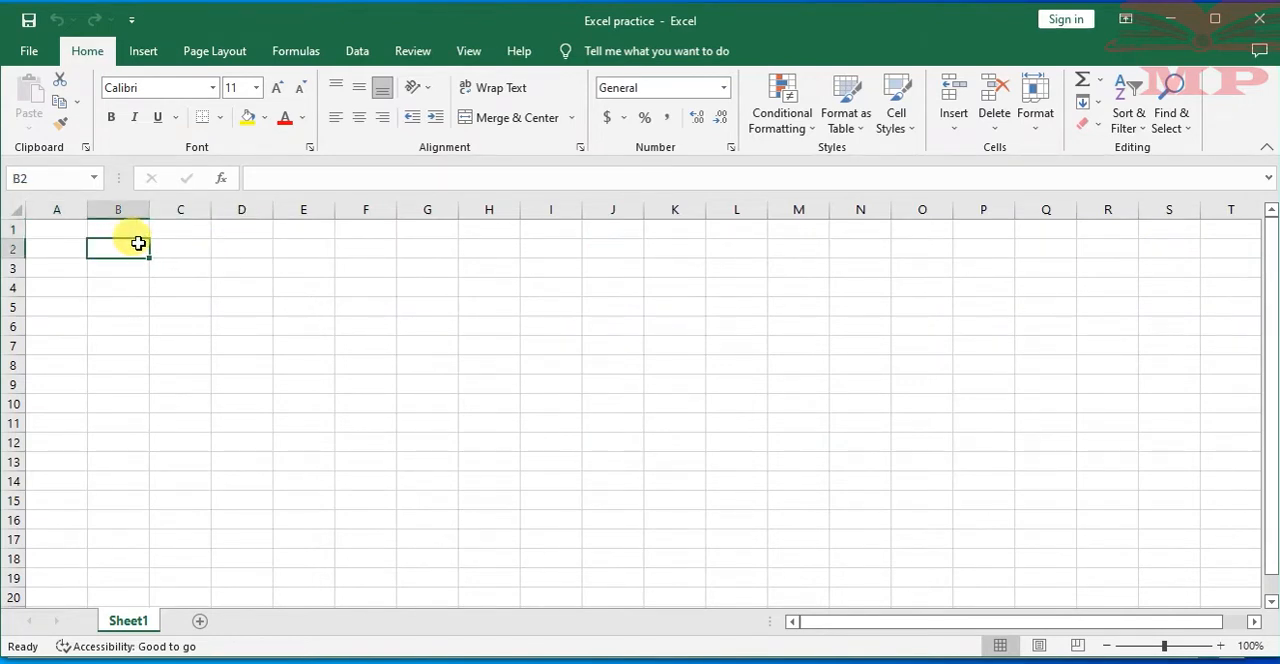
{"action": "left_click", "coordinate": [59, 228]}
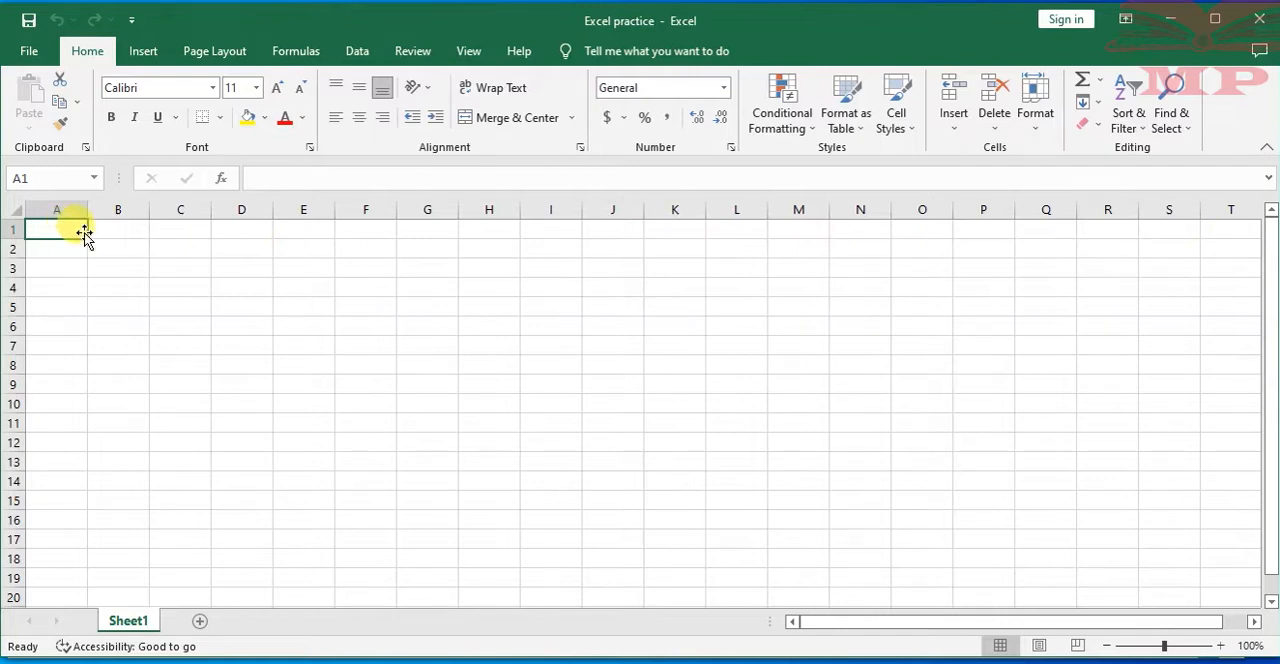
{"action": "left_click", "coordinate": [115, 228]}
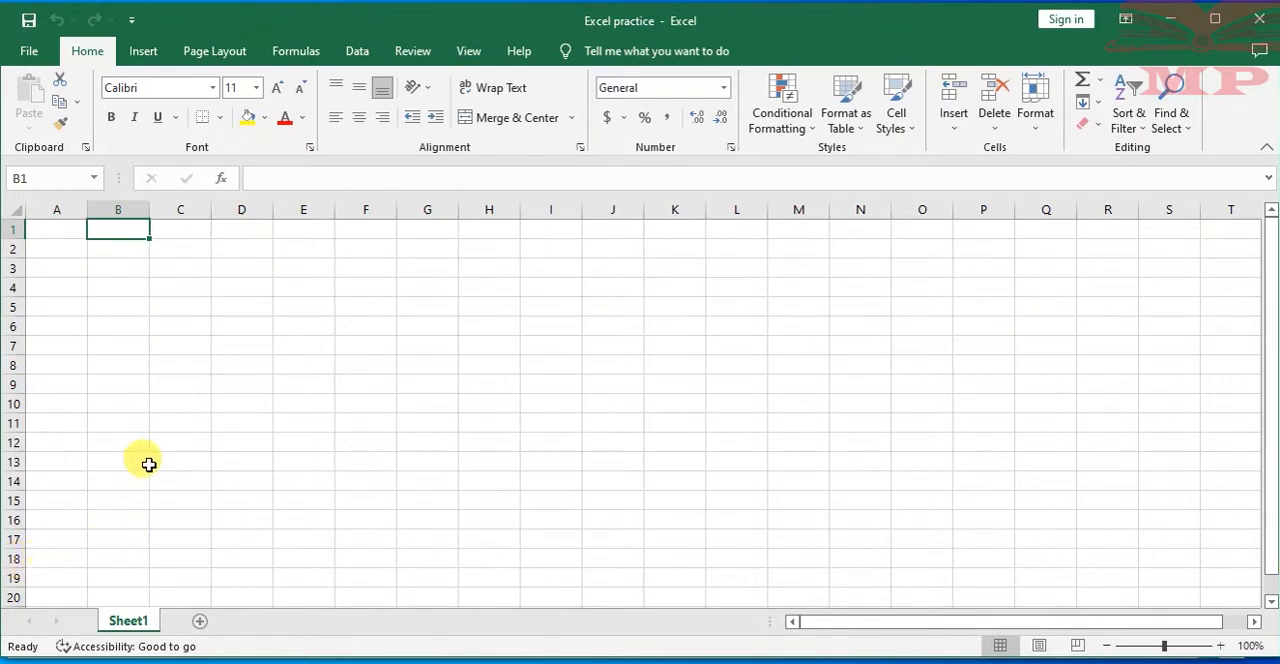
Select cells A1, B1, A3 and C5 in turn and check the active cell's address in the Name Box
{"action": "left_click", "coordinate": [53, 229]}
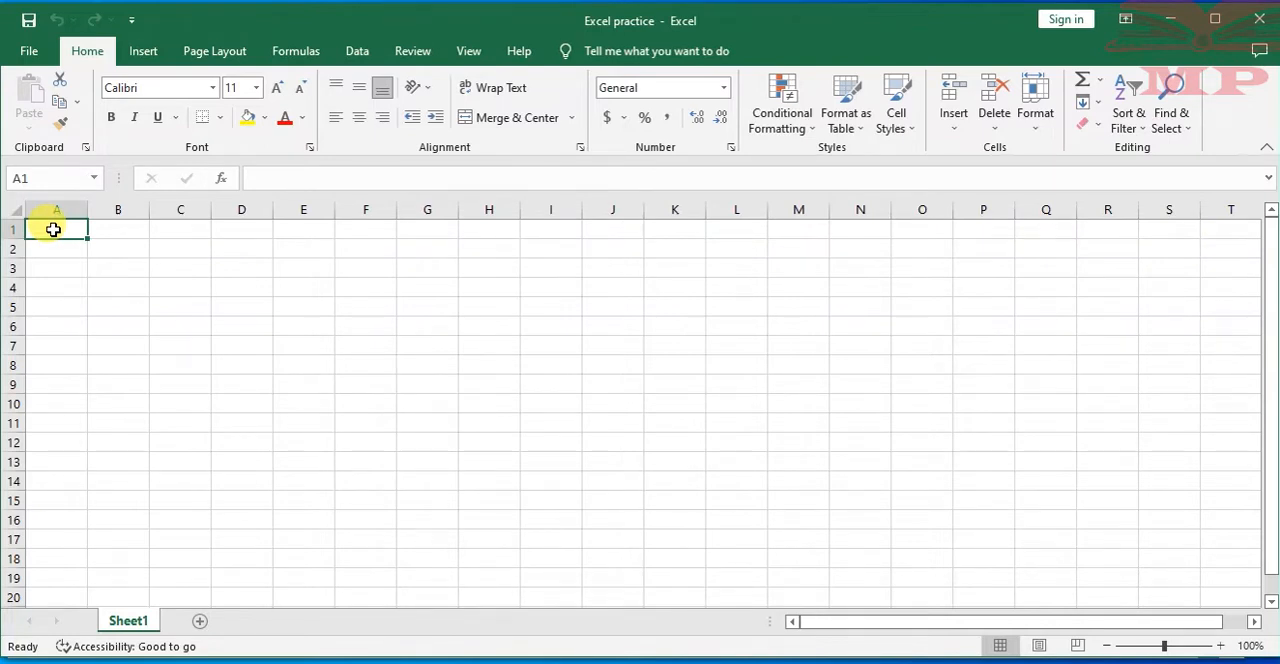
{"action": "left_click", "coordinate": [119, 249]}
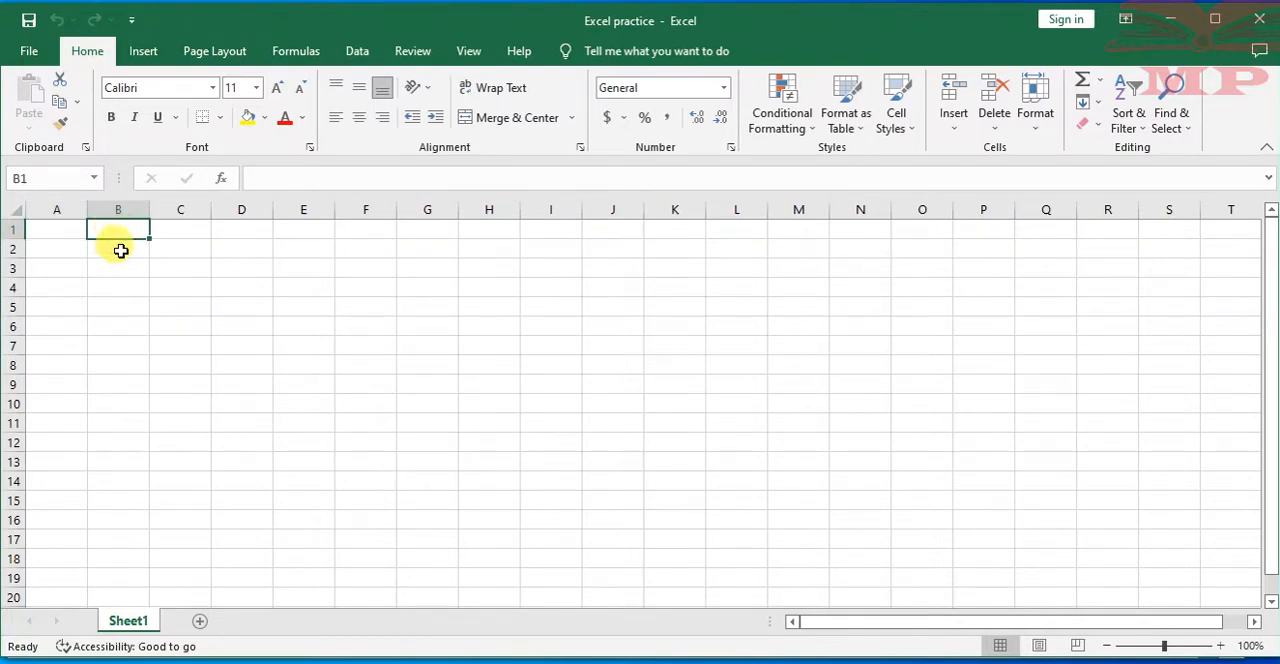
{"action": "left_click", "coordinate": [62, 266]}
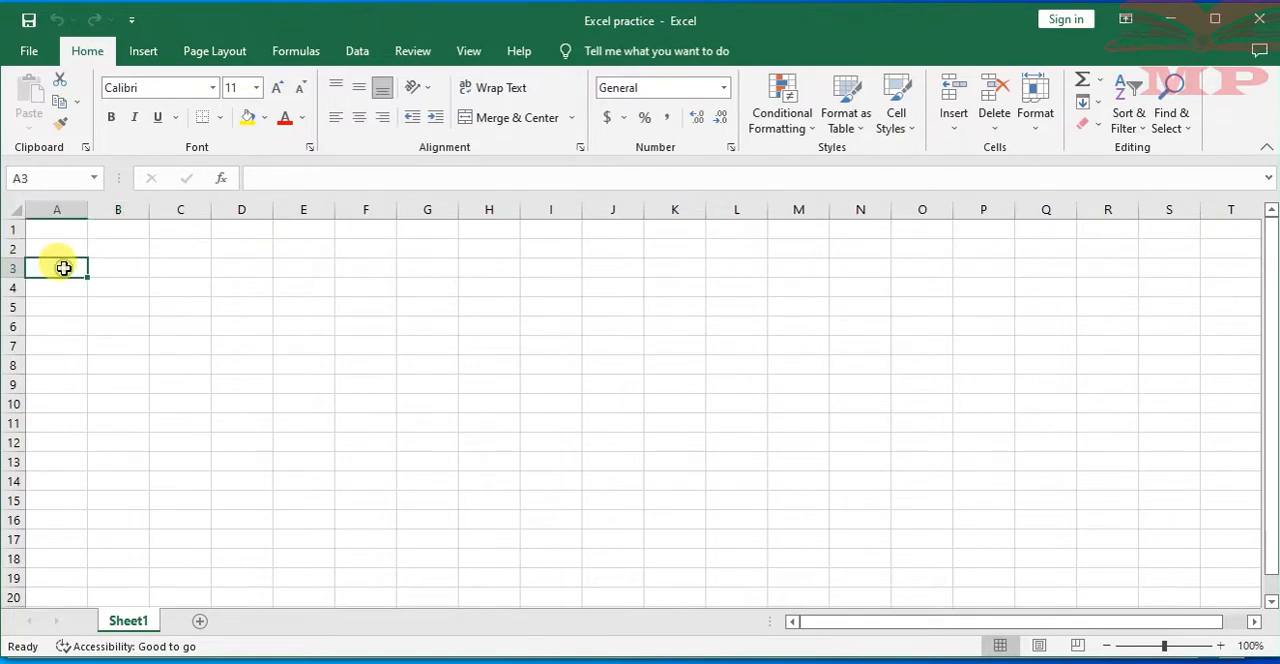
{"action": "left_click", "coordinate": [48, 230]}
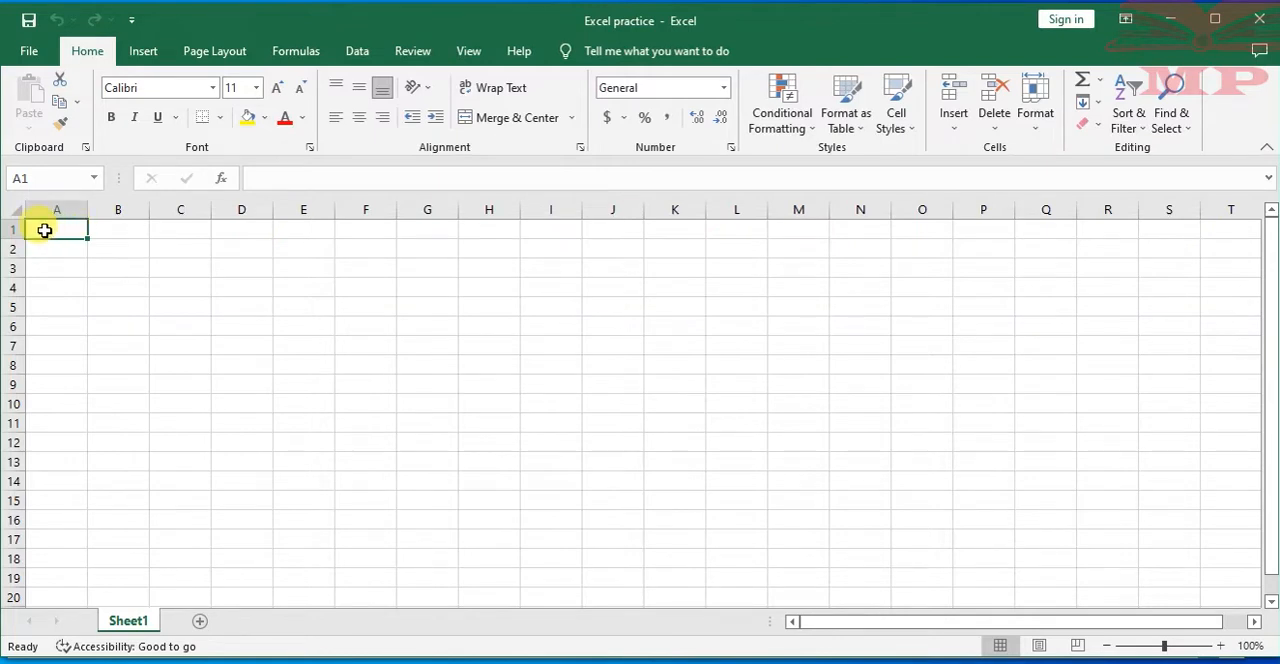
{"action": "left_click", "coordinate": [50, 178]}
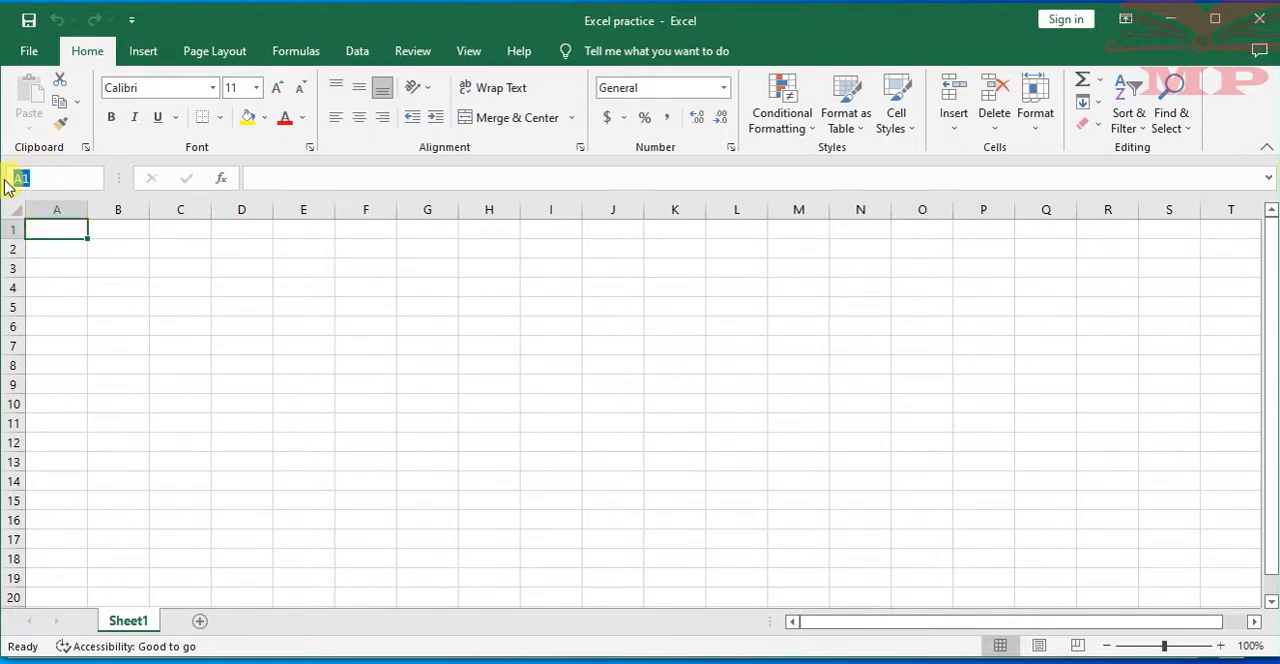
{"action": "left_click", "coordinate": [127, 231]}
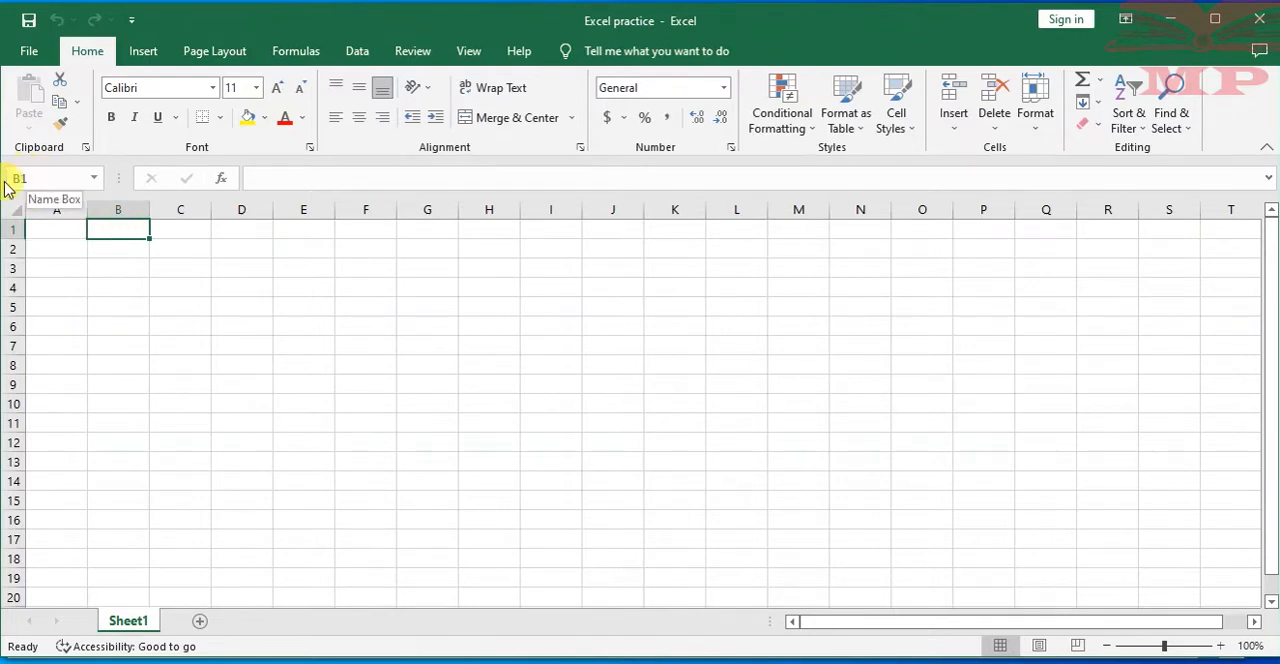
{"action": "left_click", "coordinate": [173, 305]}
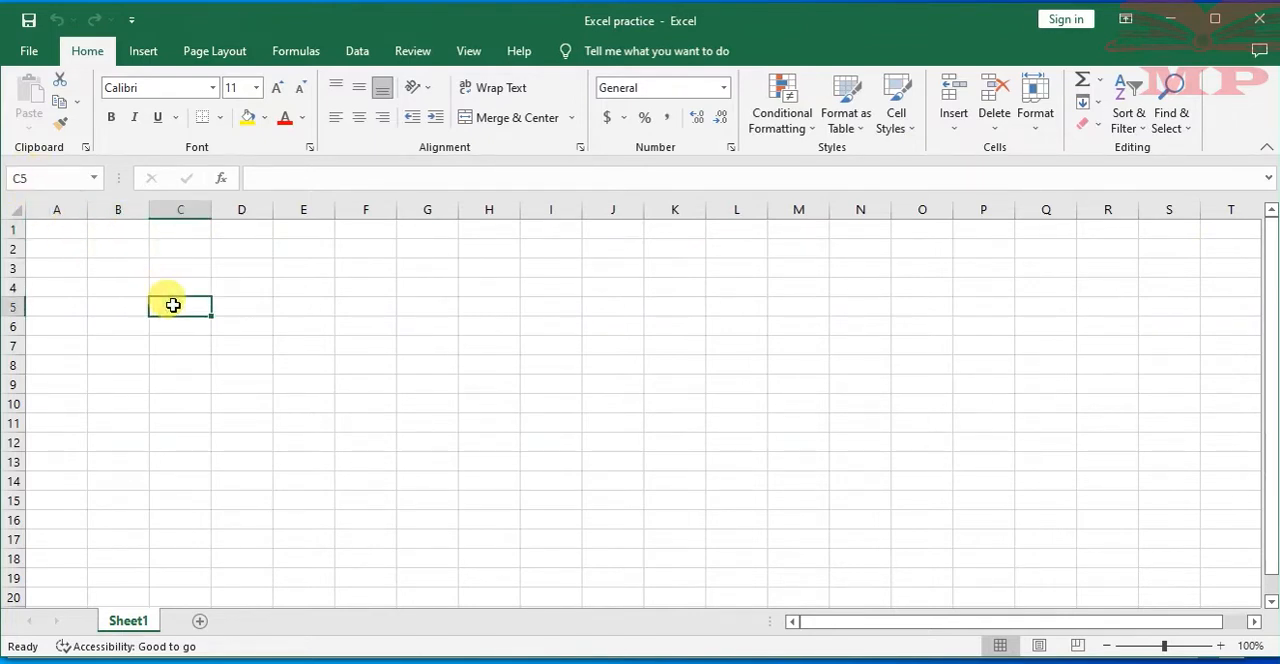
{"action": "left_click", "coordinate": [40, 177]}
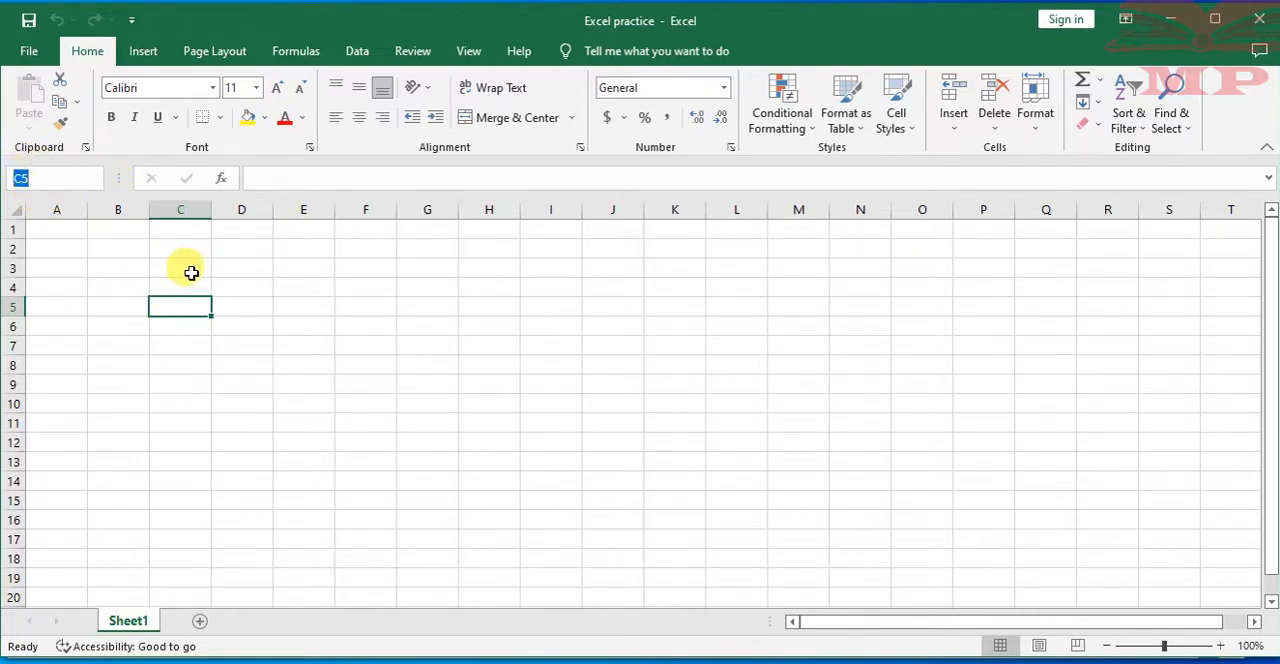
Select cells F3 and D2, the whole of row 2, and cells S5, T20 and A1 to compare their addresses
{"action": "left_click", "coordinate": [362, 266]}
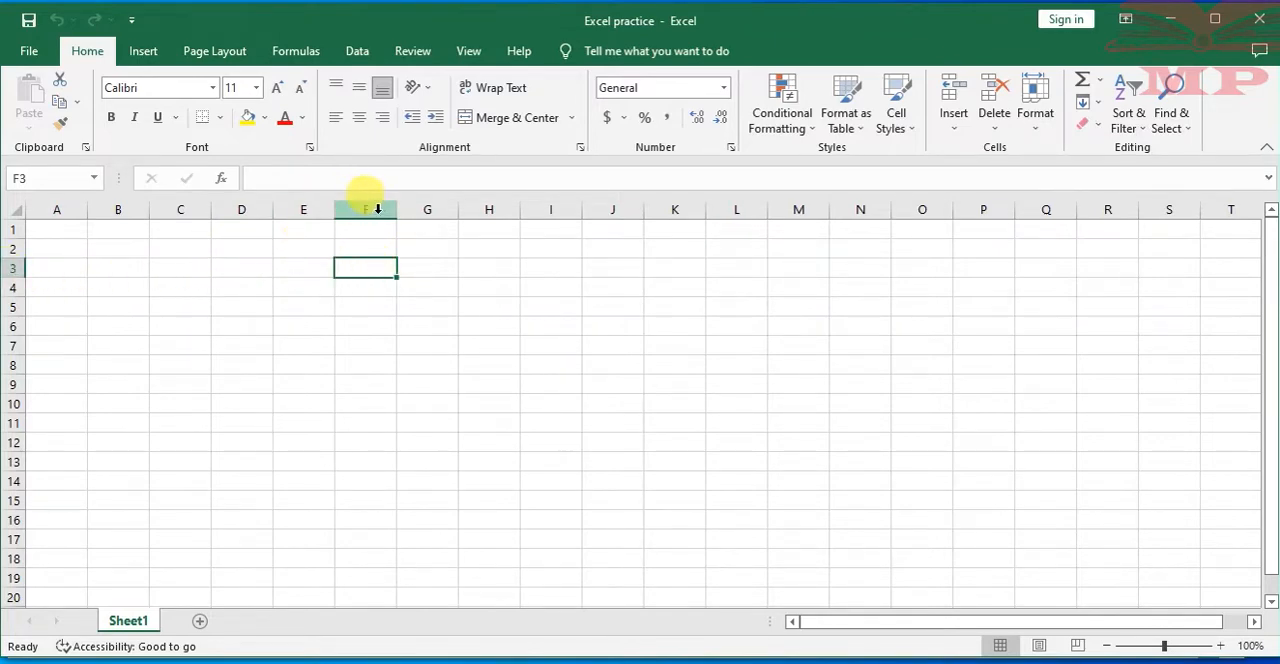
{"action": "left_click", "coordinate": [234, 249]}
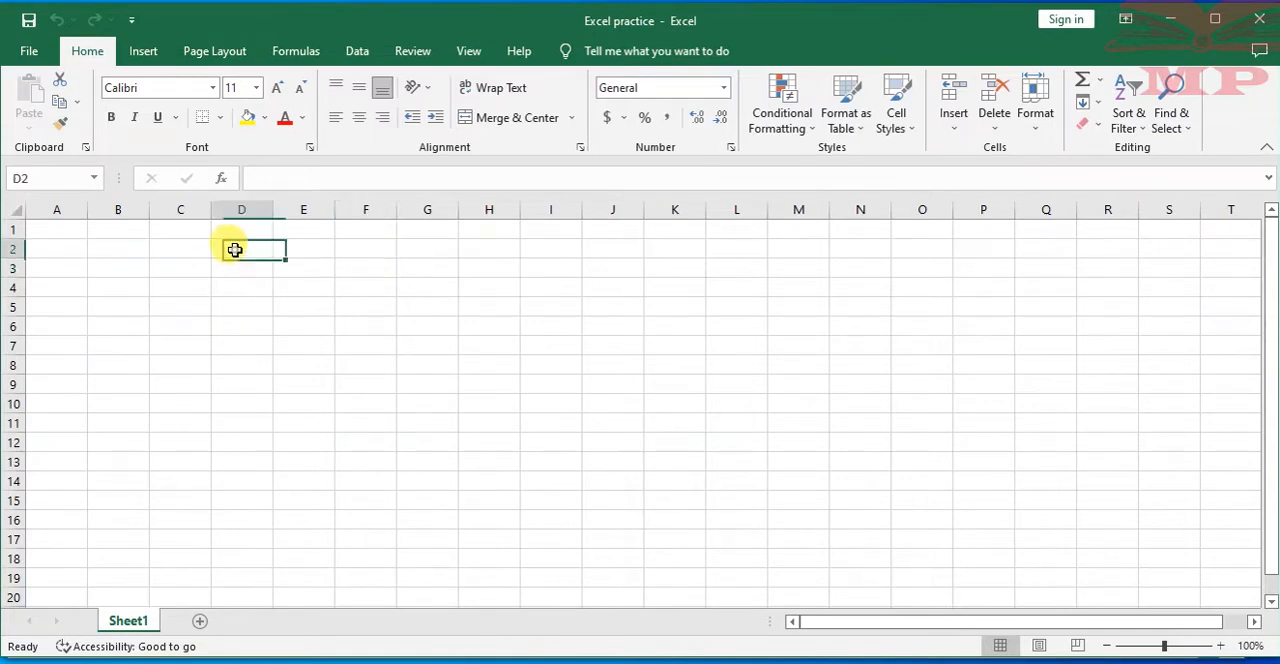
{"action": "left_click", "coordinate": [13, 249]}
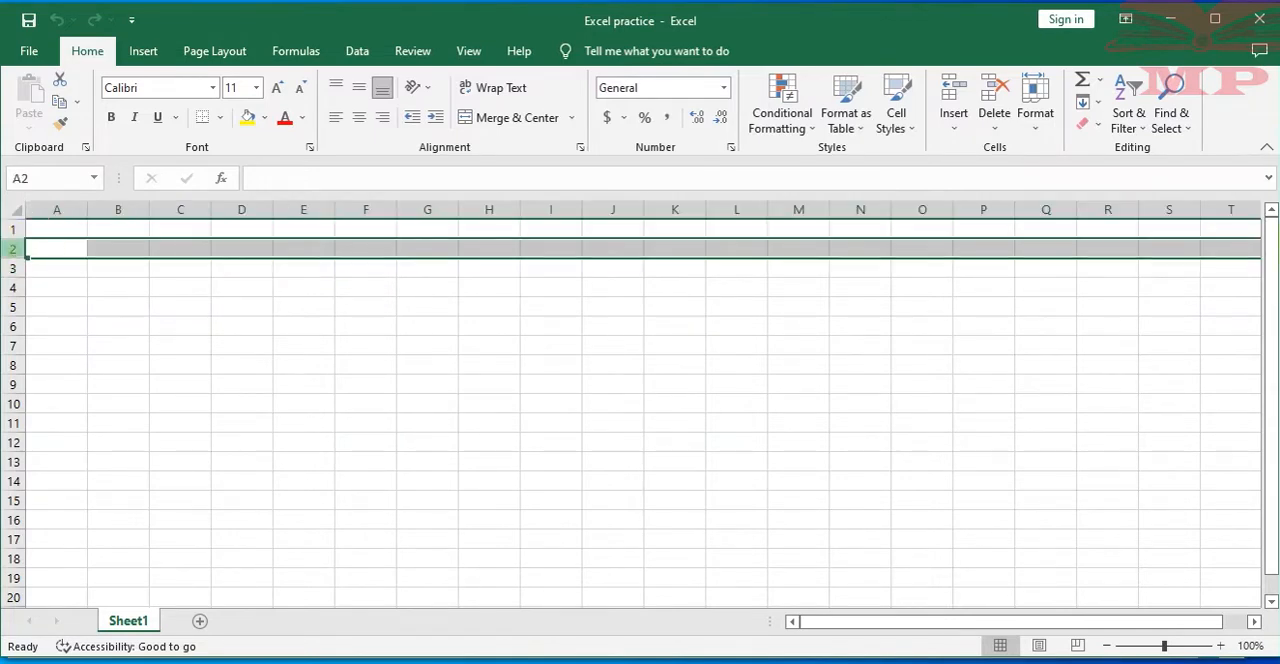
{"action": "left_click", "coordinate": [1152, 309]}
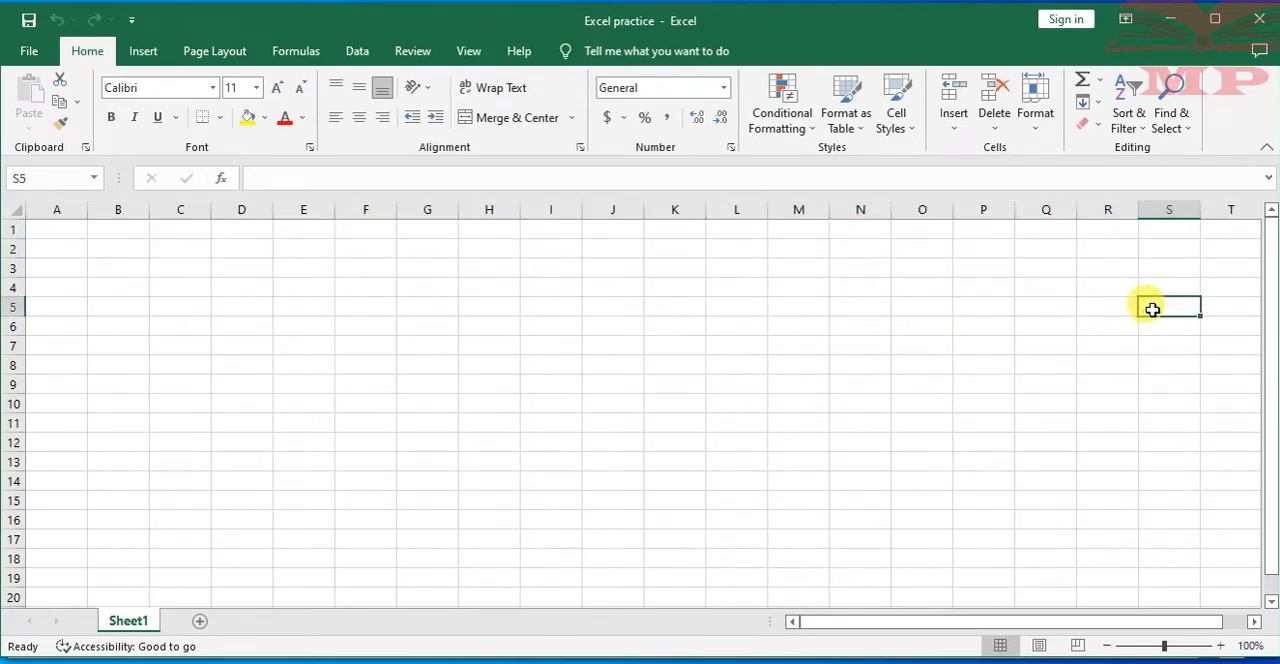
{"action": "left_click", "coordinate": [1245, 591]}
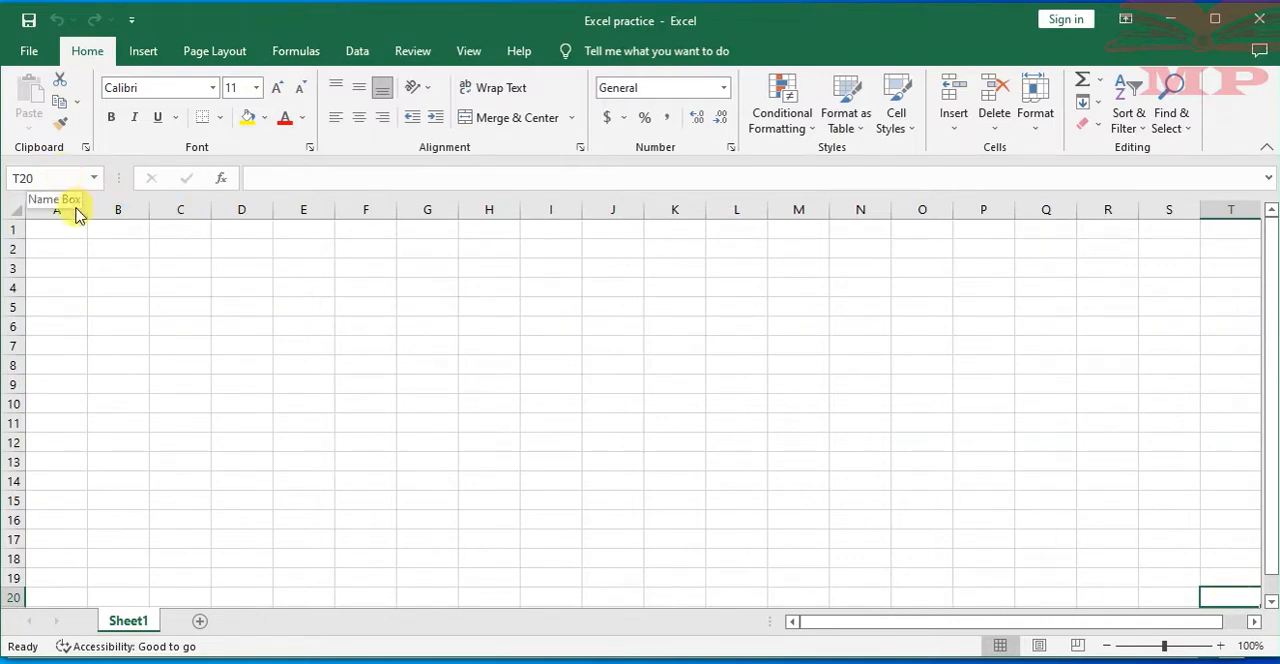
{"action": "left_click", "coordinate": [53, 228]}
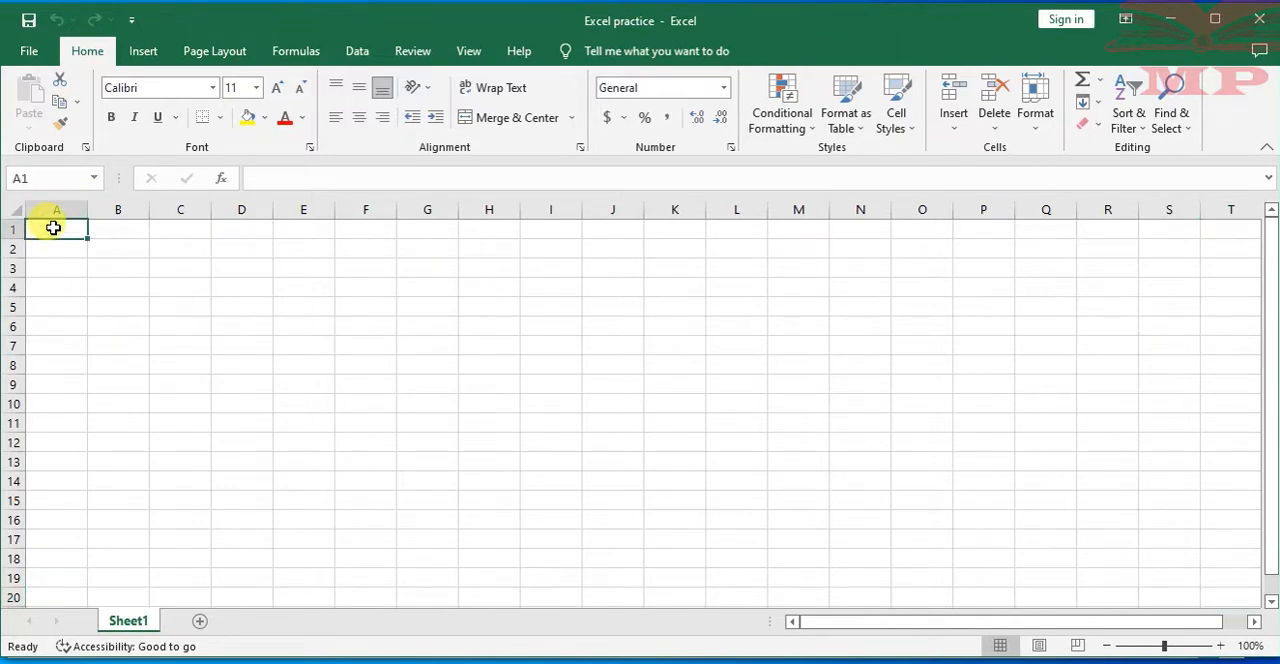
Select the vertical range B2 to B11 and write its reference B2:B11 as text in cell D4
{"action": "left_click", "coordinate": [118, 244]}
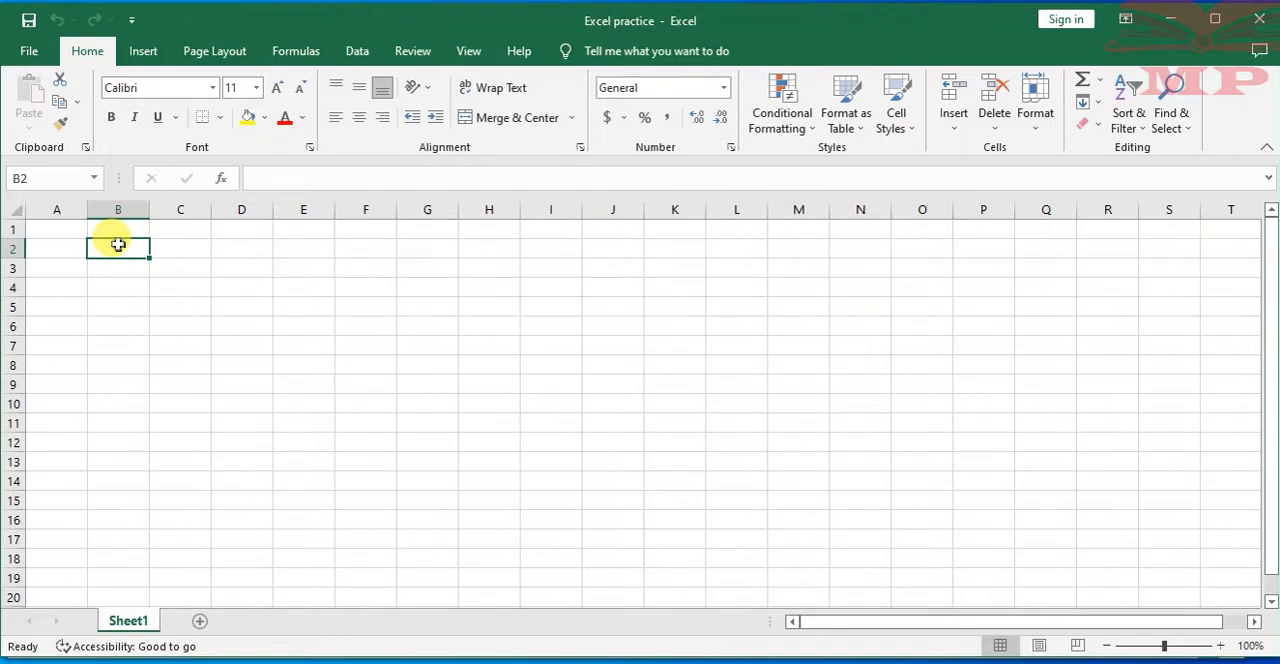
{"action": "left_click_drag", "start_coordinate": [118, 244], "coordinate": [125, 413]}
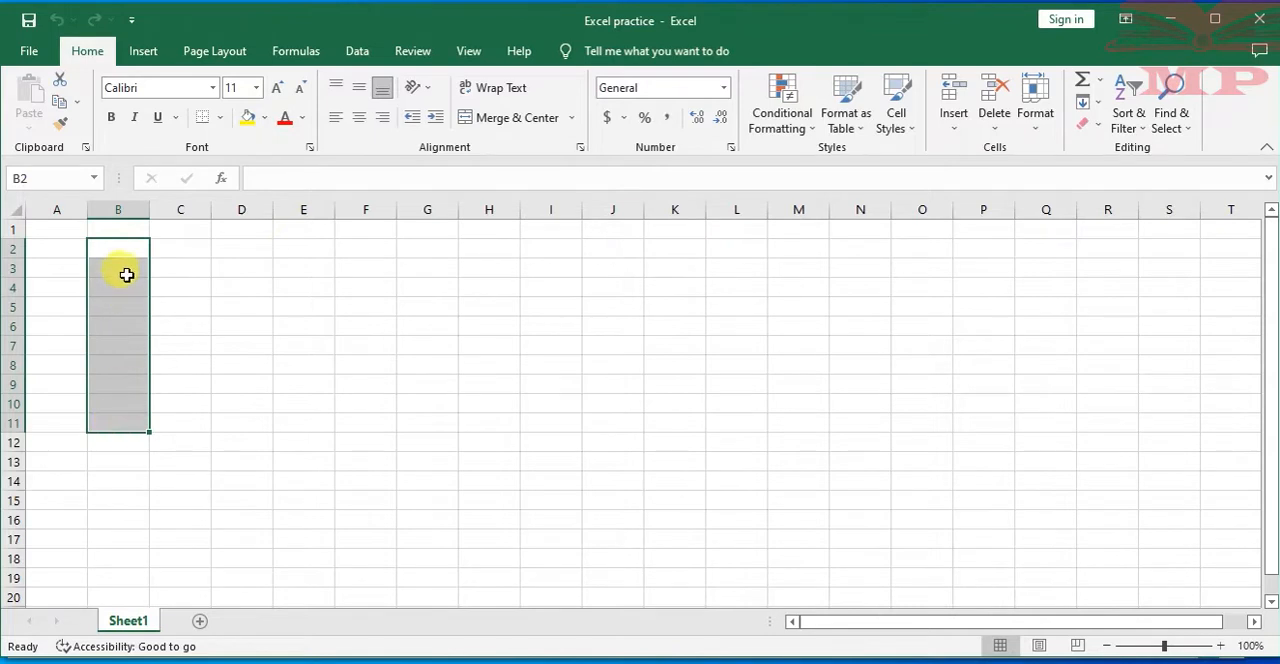
{"action": "left_click", "coordinate": [241, 286]}
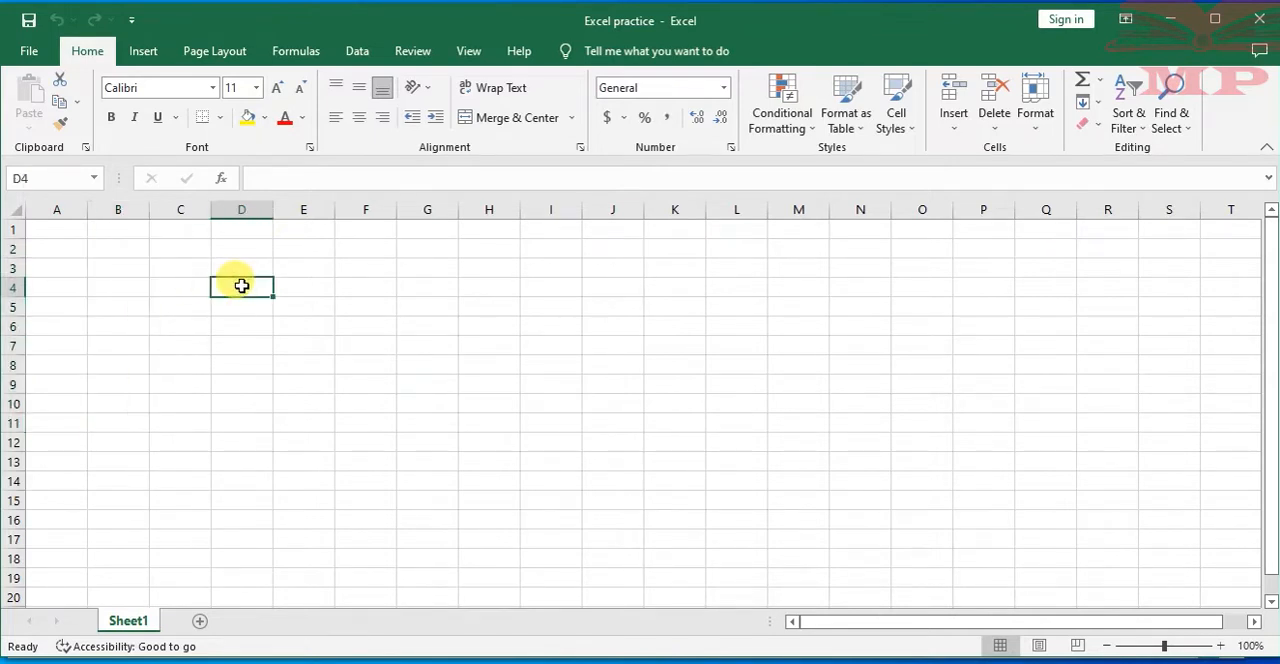
{"action": "type", "text": "b2"}
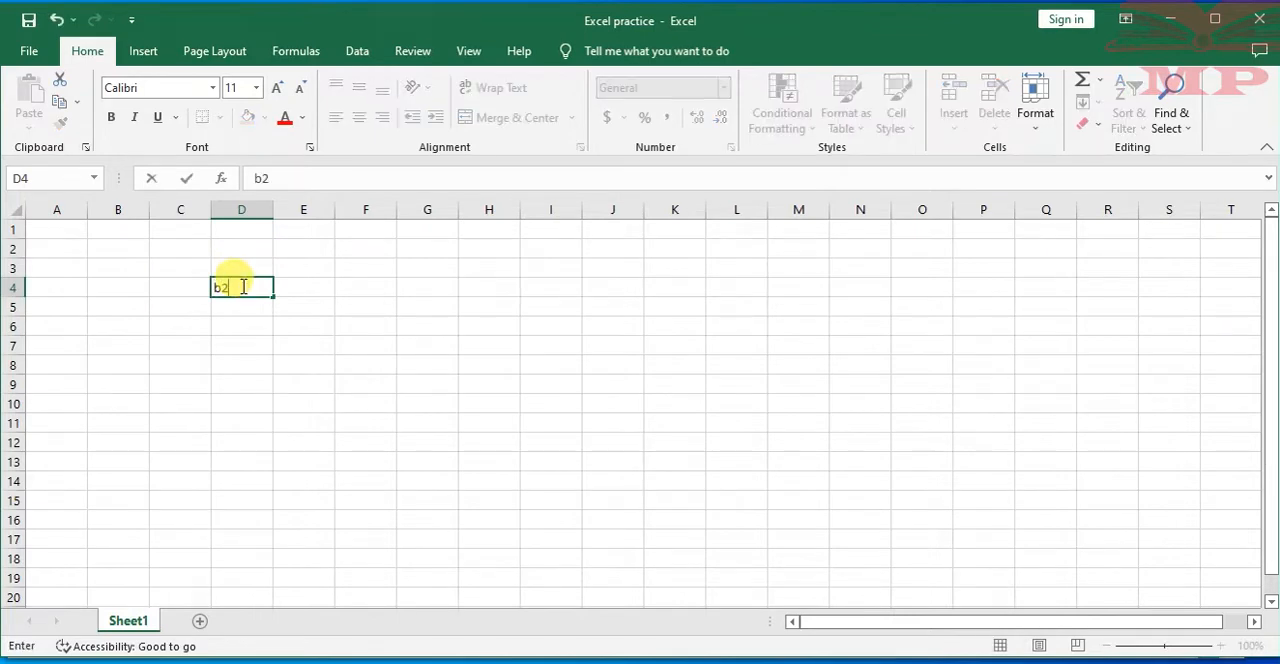
{"action": "key", "text": "BackSpace"}
{"action": "key", "text": "BackSpace"}
{"action": "type", "text": "B"}
{"action": "left_click", "coordinate": [250, 328]}
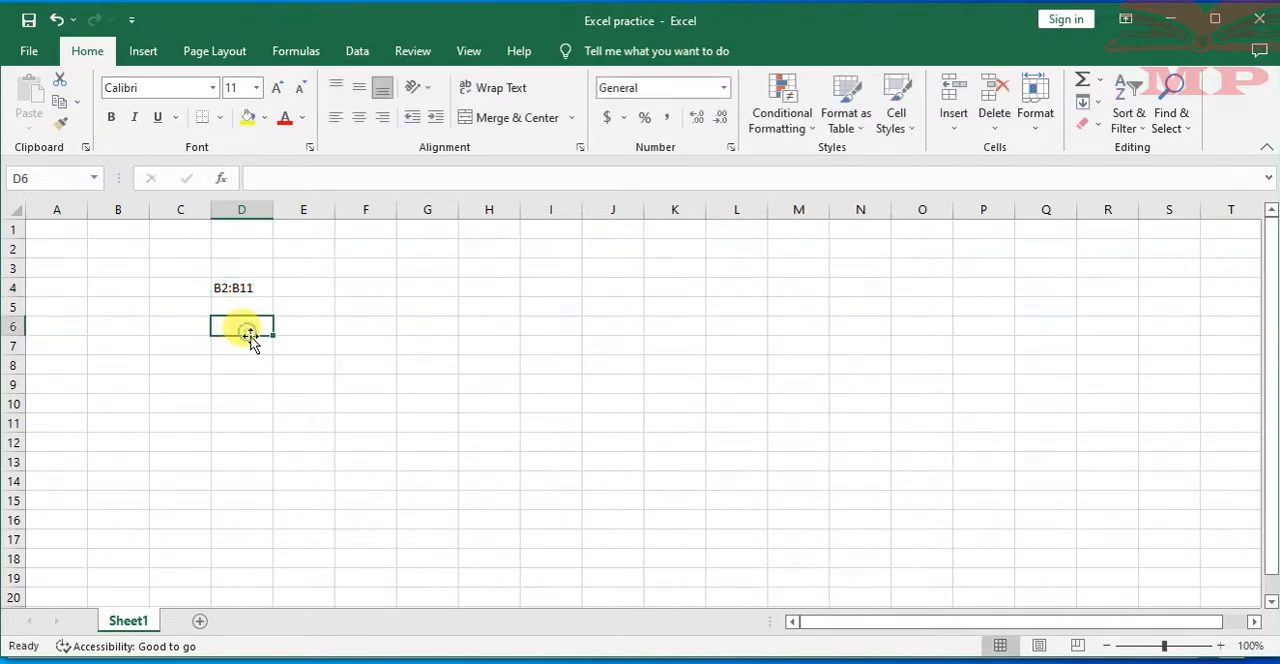
{"action": "left_click", "coordinate": [237, 287]}
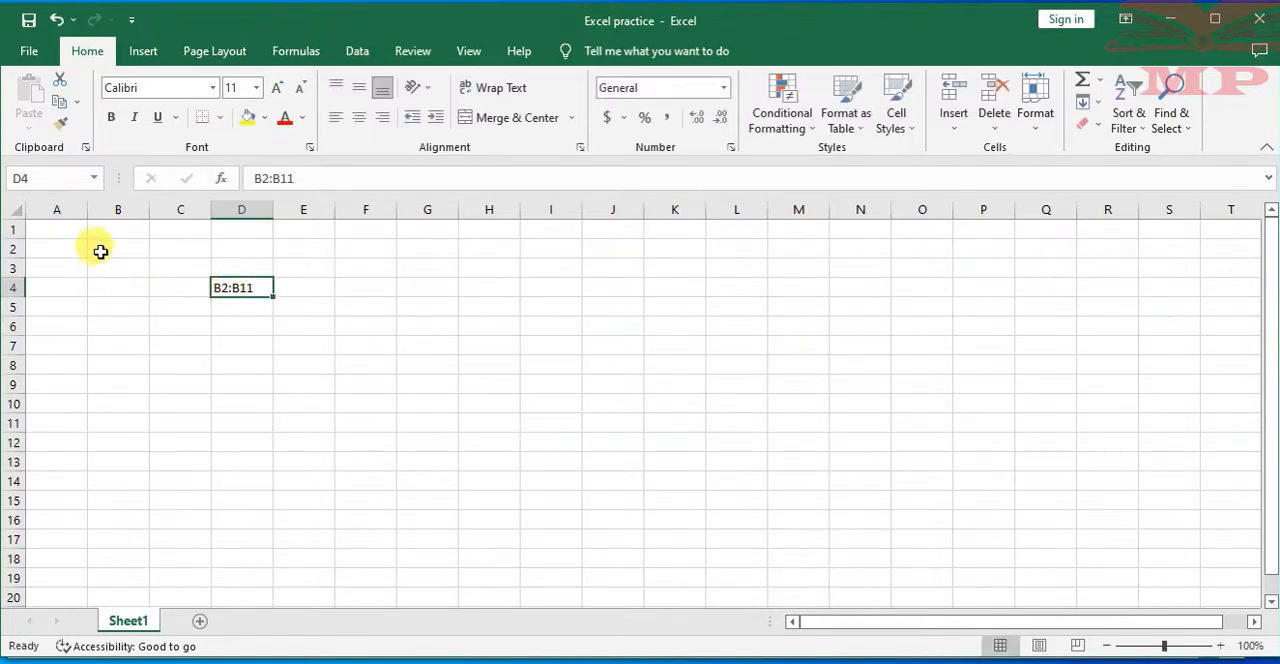
Reselect the vertical range B2:B11 and clear the text from cell D4
{"action": "left_click_drag", "start_coordinate": [117, 249], "coordinate": [126, 425]}
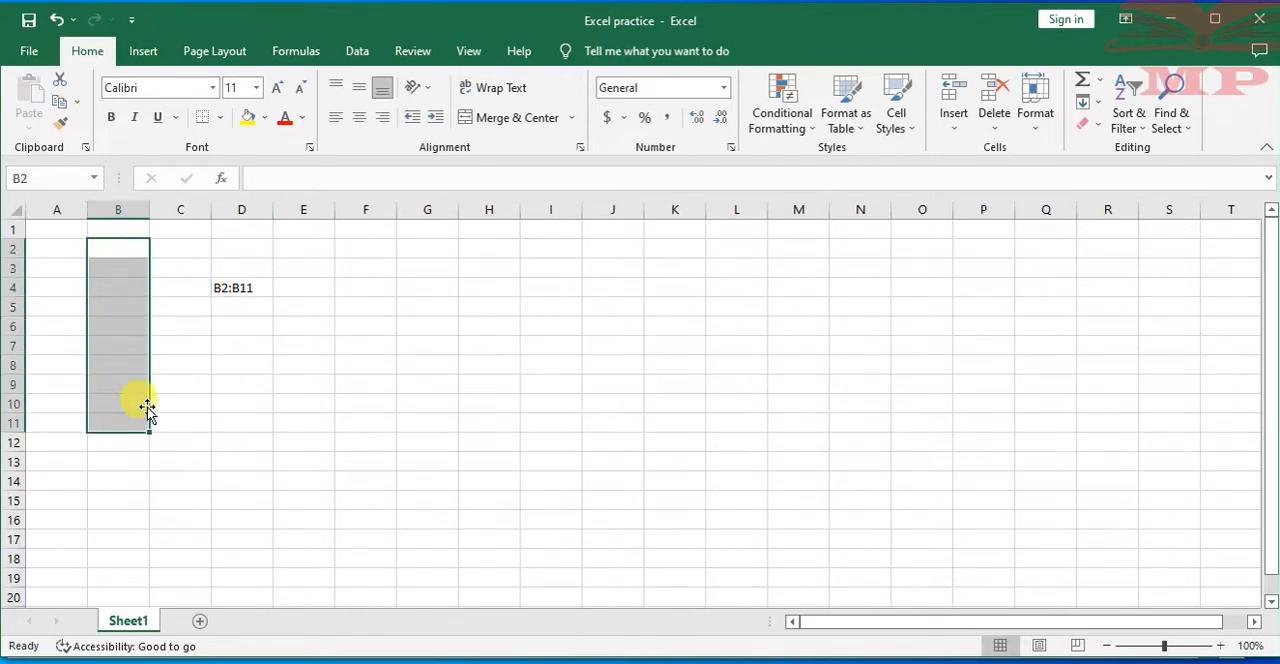
{"action": "left_click", "coordinate": [240, 289]}
{"action": "key", "text": "BackSpace"}
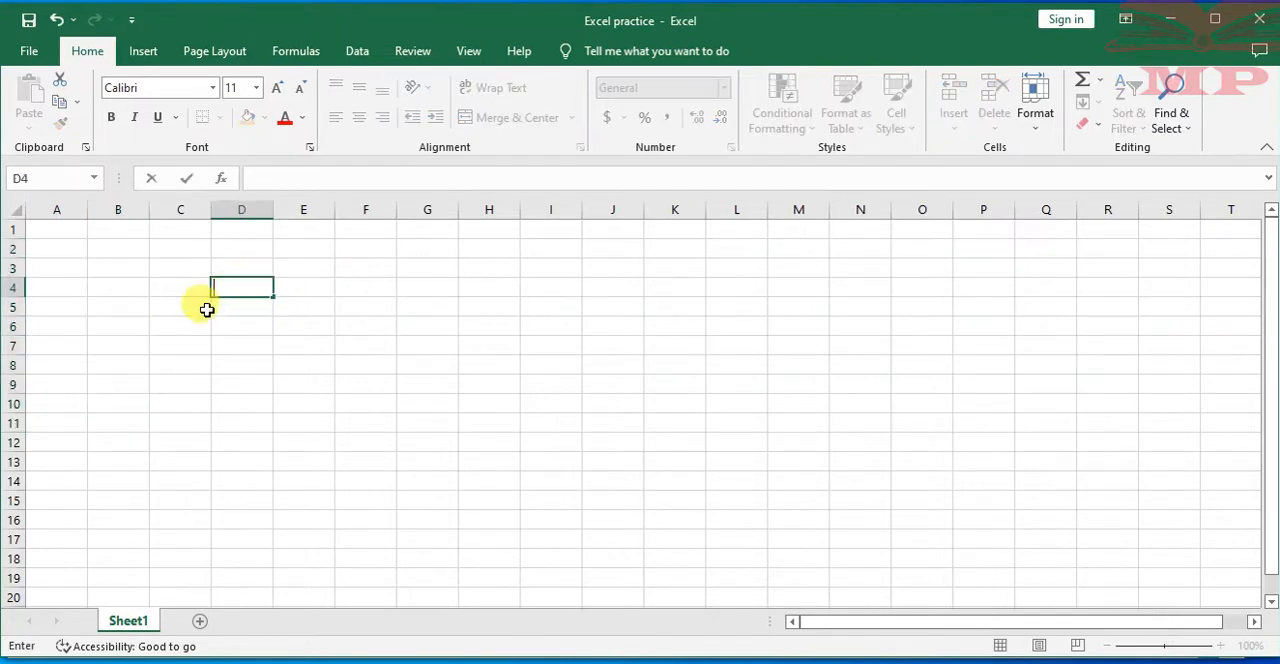
Select the horizontal range B3:G3, and select the block B2:I14 and exclude its corner cell I14 from the selection
{"action": "left_click_drag", "start_coordinate": [114, 264], "coordinate": [408, 266]}
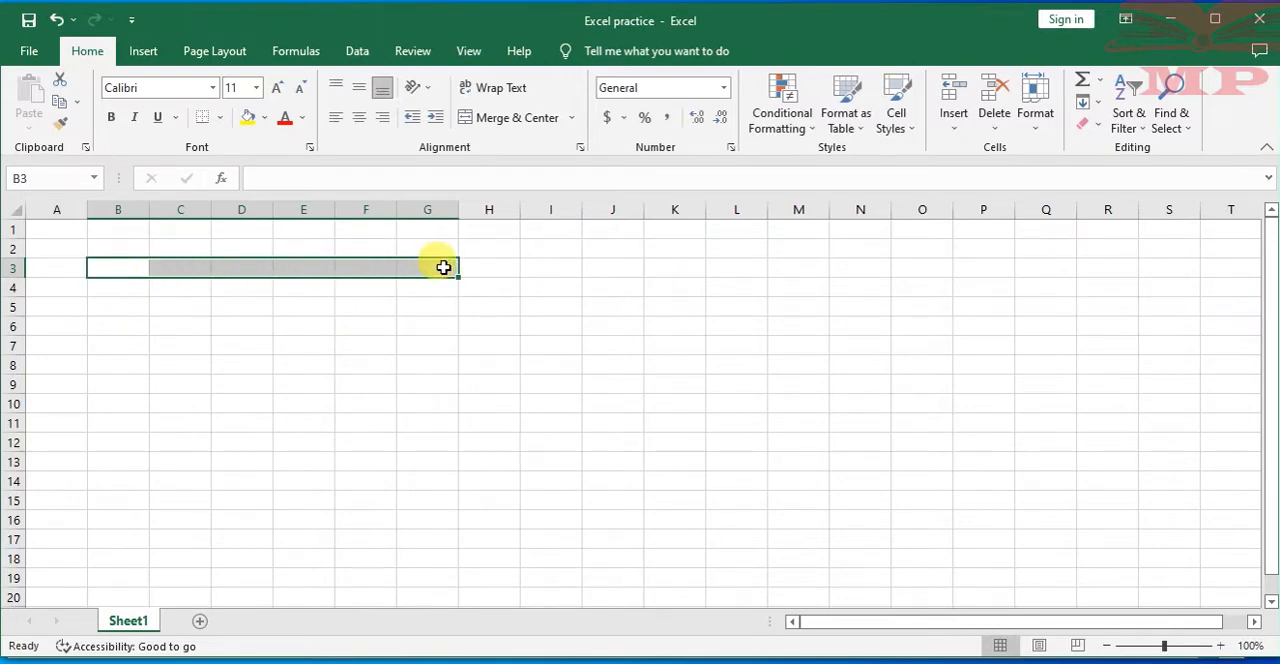
{"action": "left_click", "coordinate": [443, 289]}
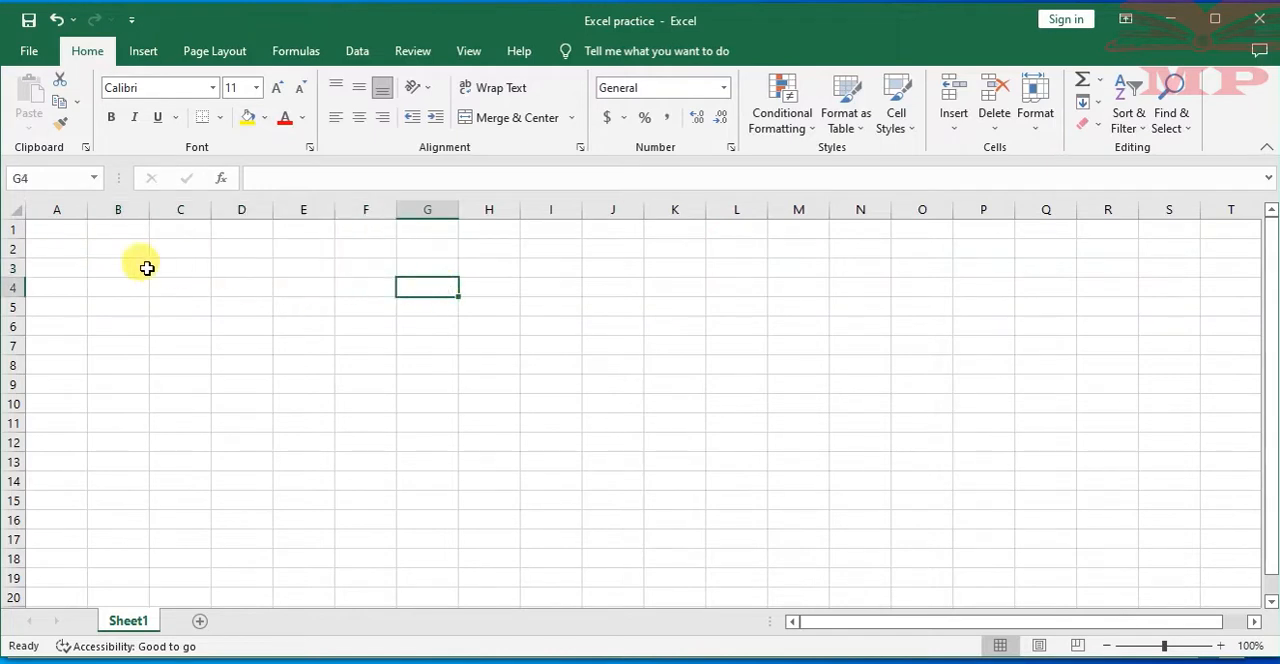
{"action": "left_click_drag", "start_coordinate": [123, 246], "coordinate": [534, 469]}
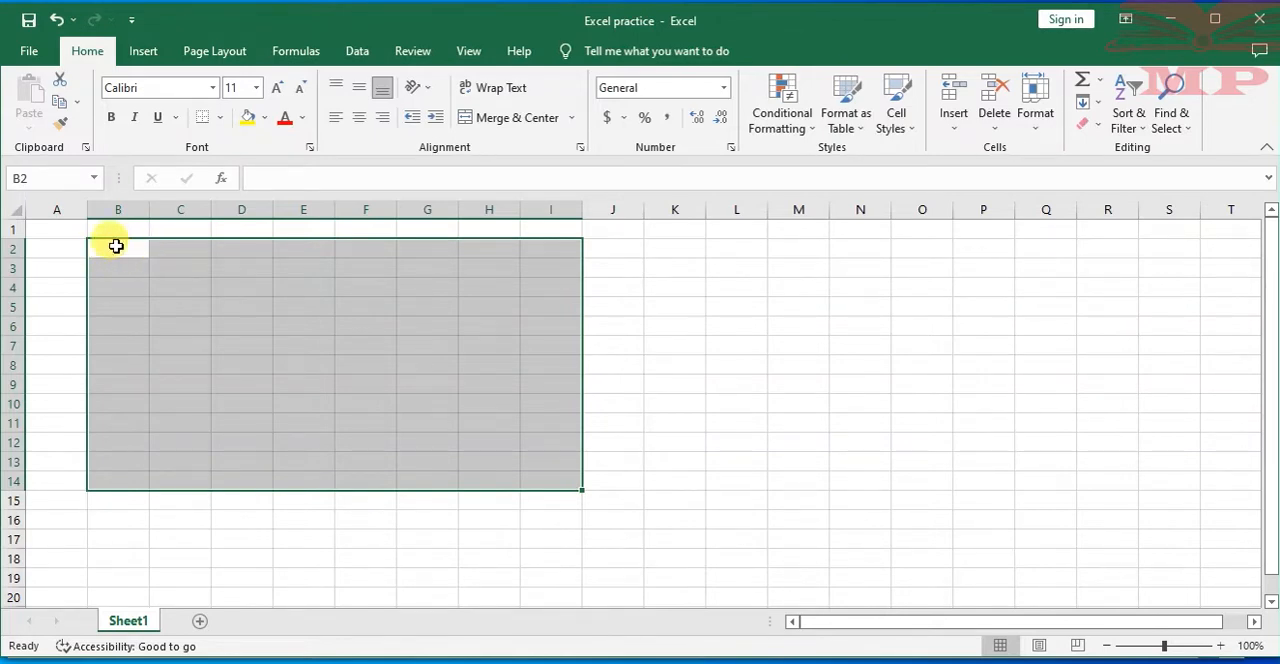
{"action": "left_click", "coordinate": [564, 485], "text": "ctrl"}
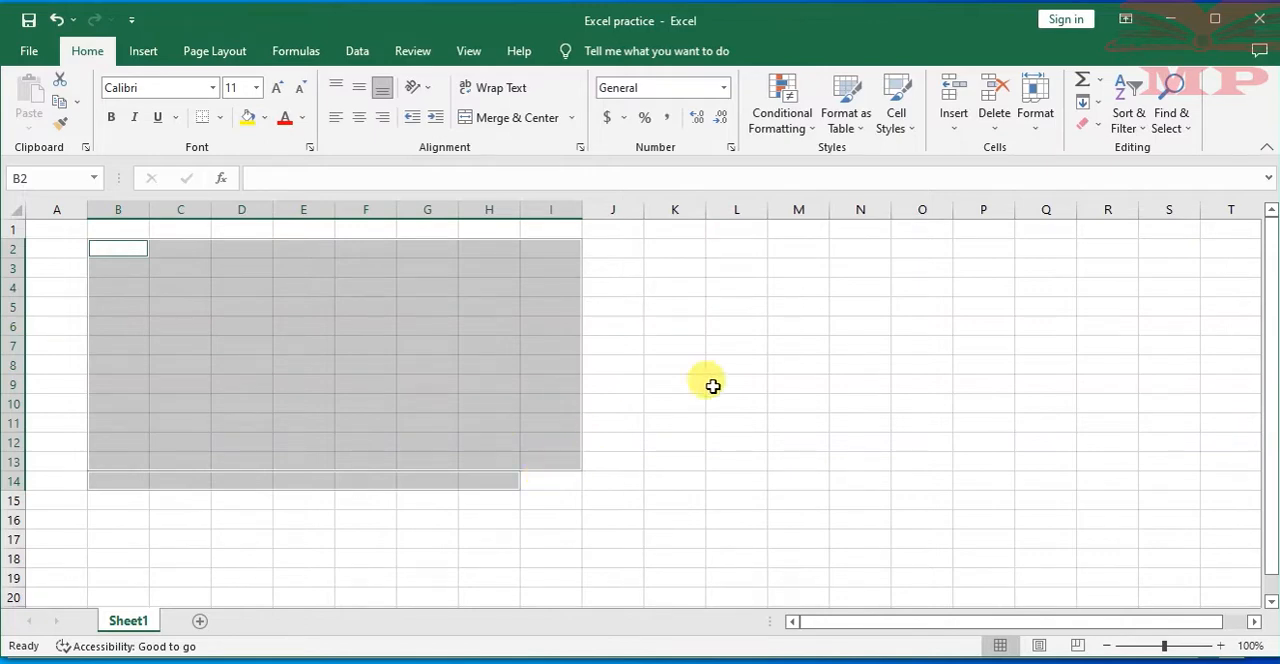
{"action": "left_click", "coordinate": [708, 316]}
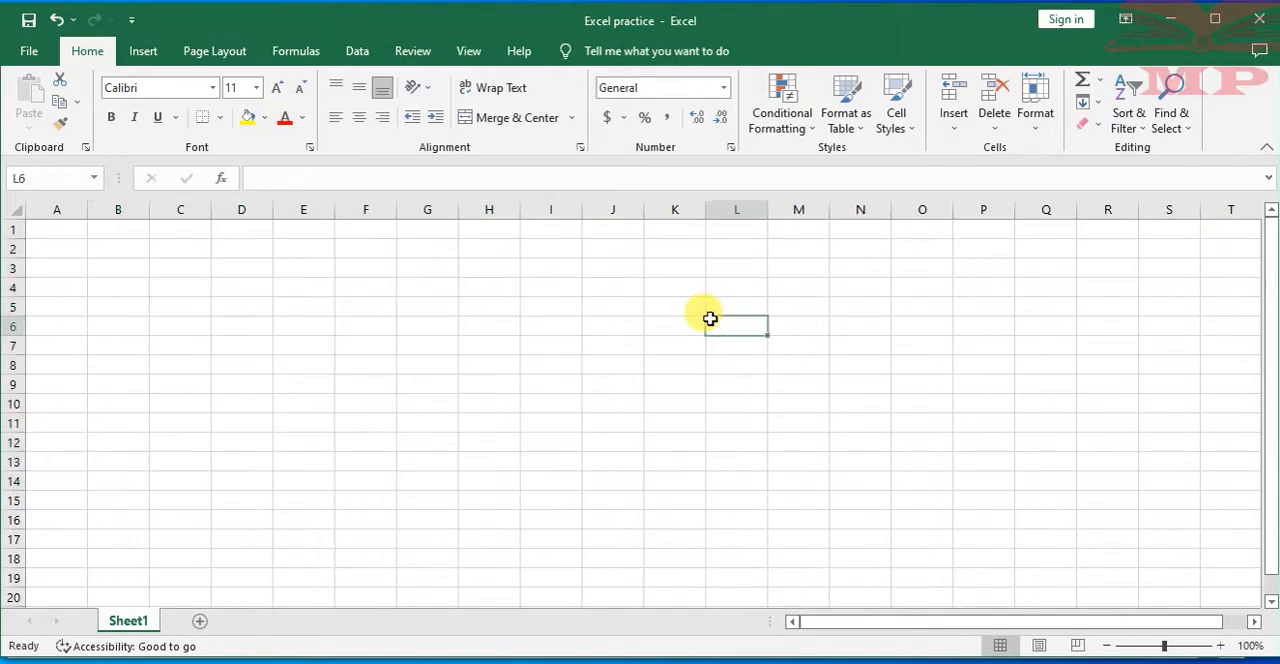
Select the two-column range B2:C7, and replace that selection with single cells E5 and B2
{"action": "left_click", "coordinate": [113, 250]}
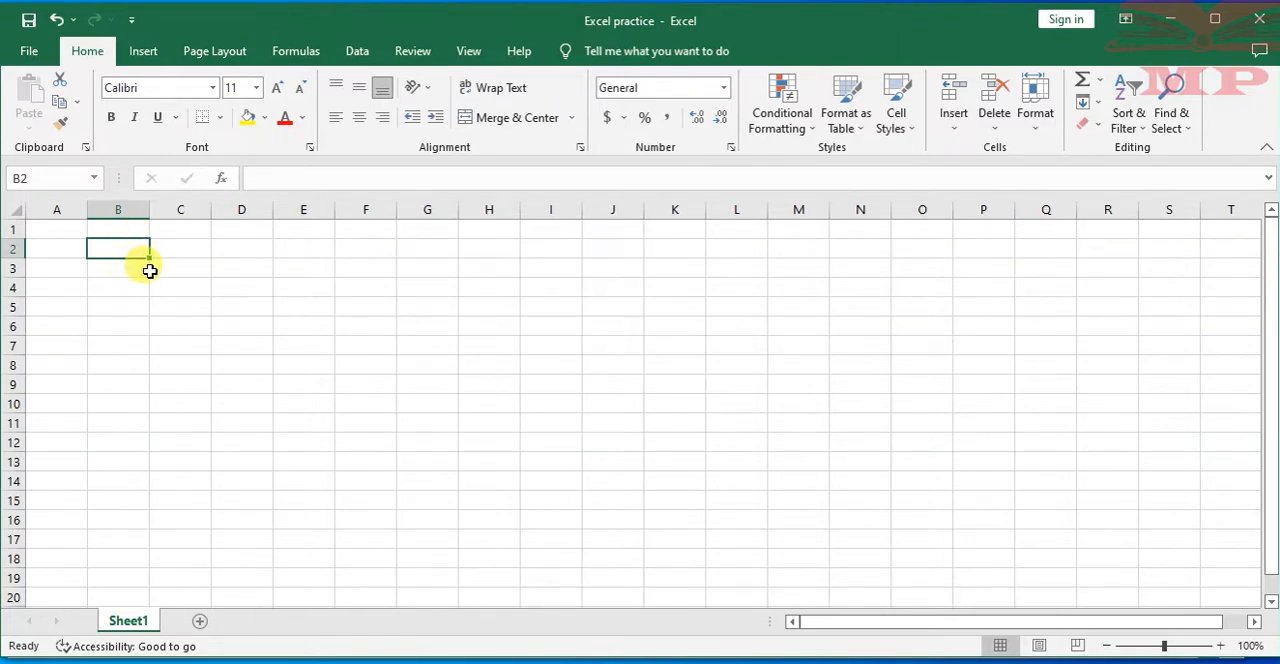
{"action": "left_click_drag", "start_coordinate": [109, 243], "coordinate": [202, 345]}
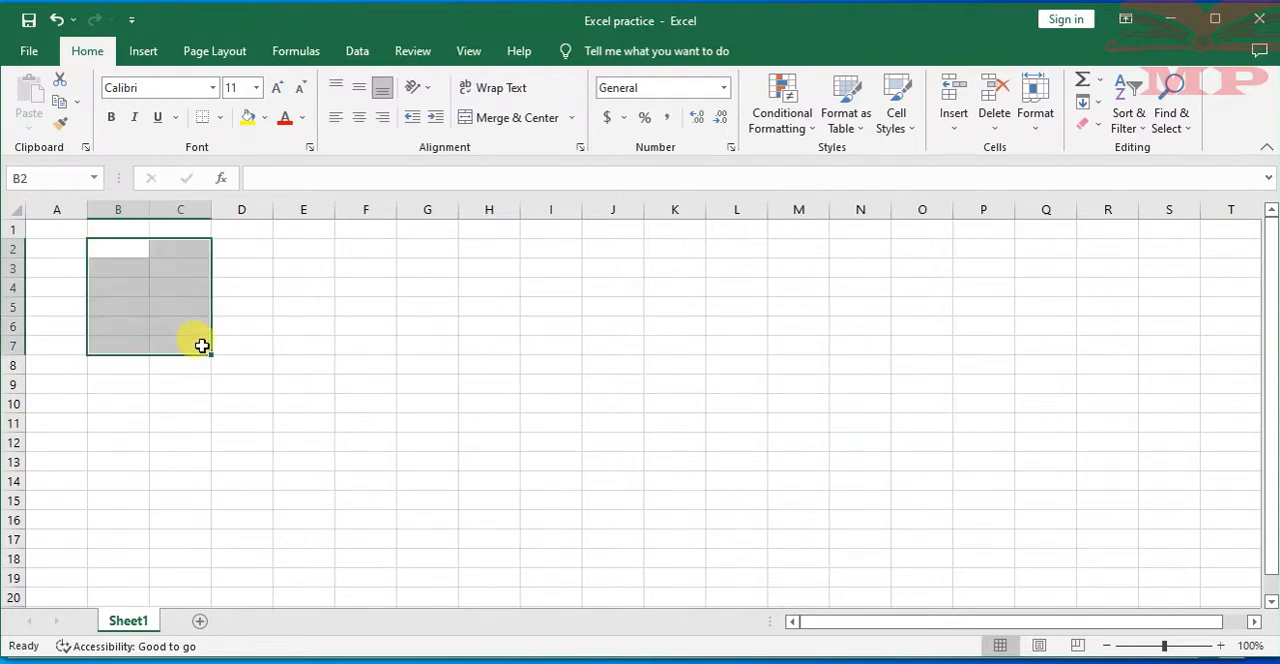
{"action": "left_click", "coordinate": [292, 311]}
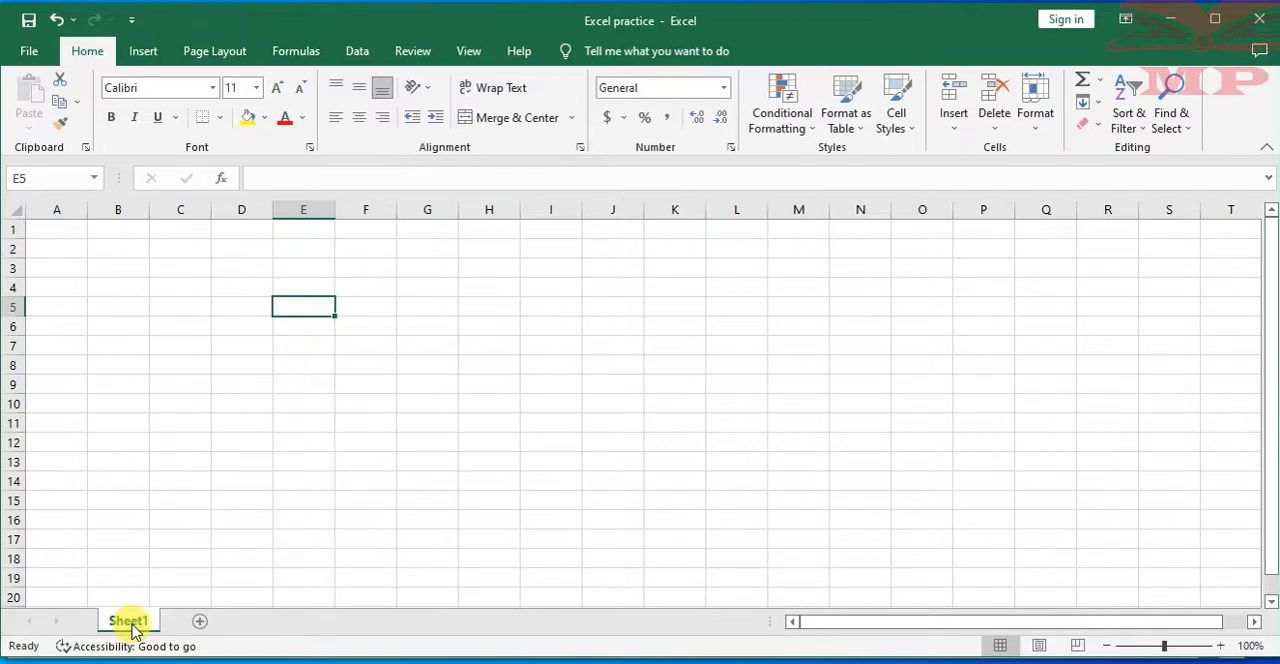
{"action": "left_click", "coordinate": [126, 248]}
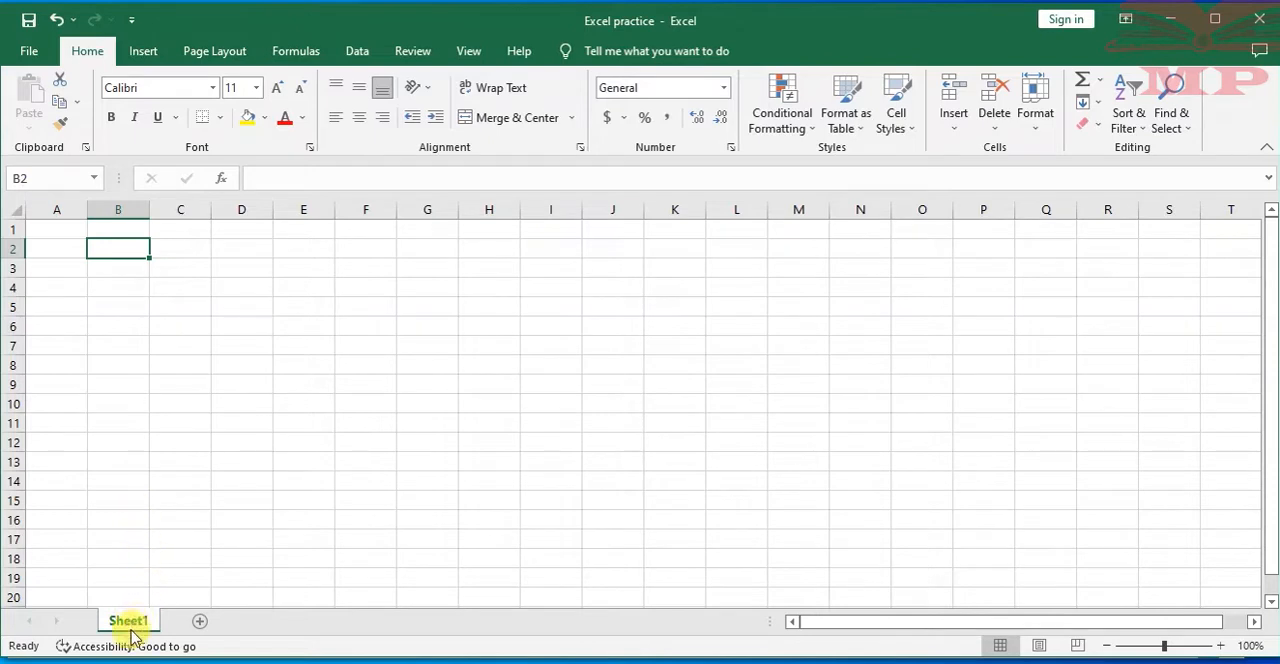
Add two new worksheets to the workbook after Sheet1, dismissing the accessibility tip
{"action": "left_click", "coordinate": [203, 627]}
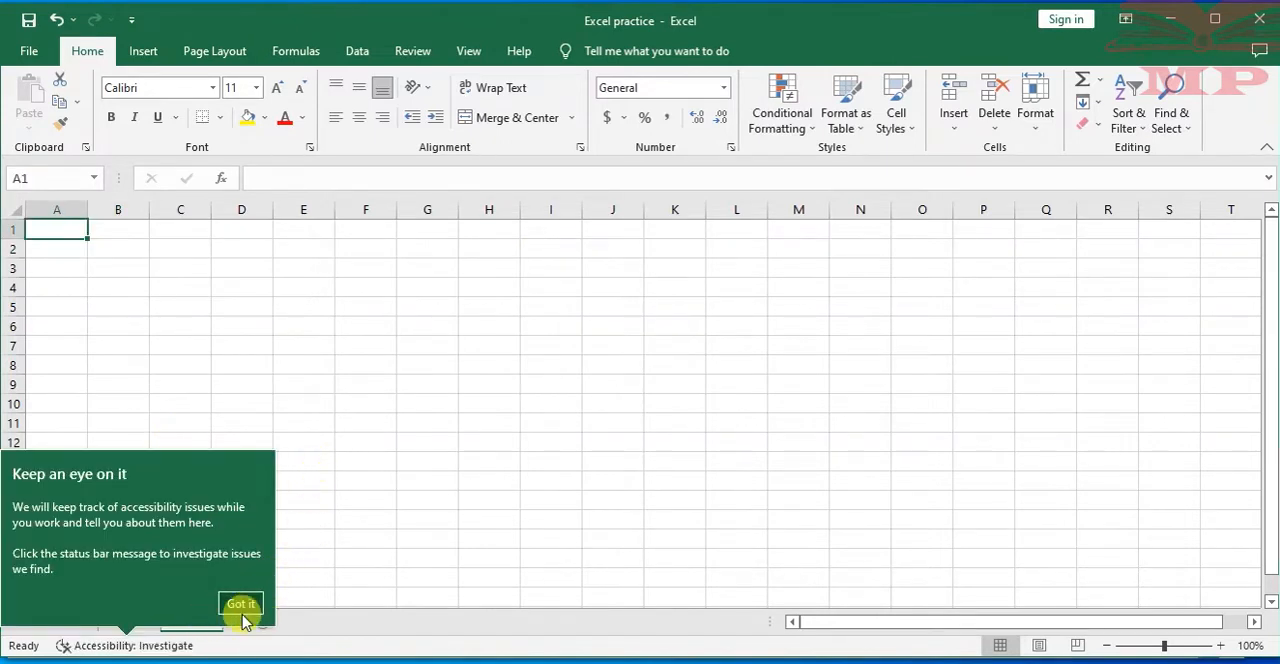
{"action": "left_click", "coordinate": [242, 610]}
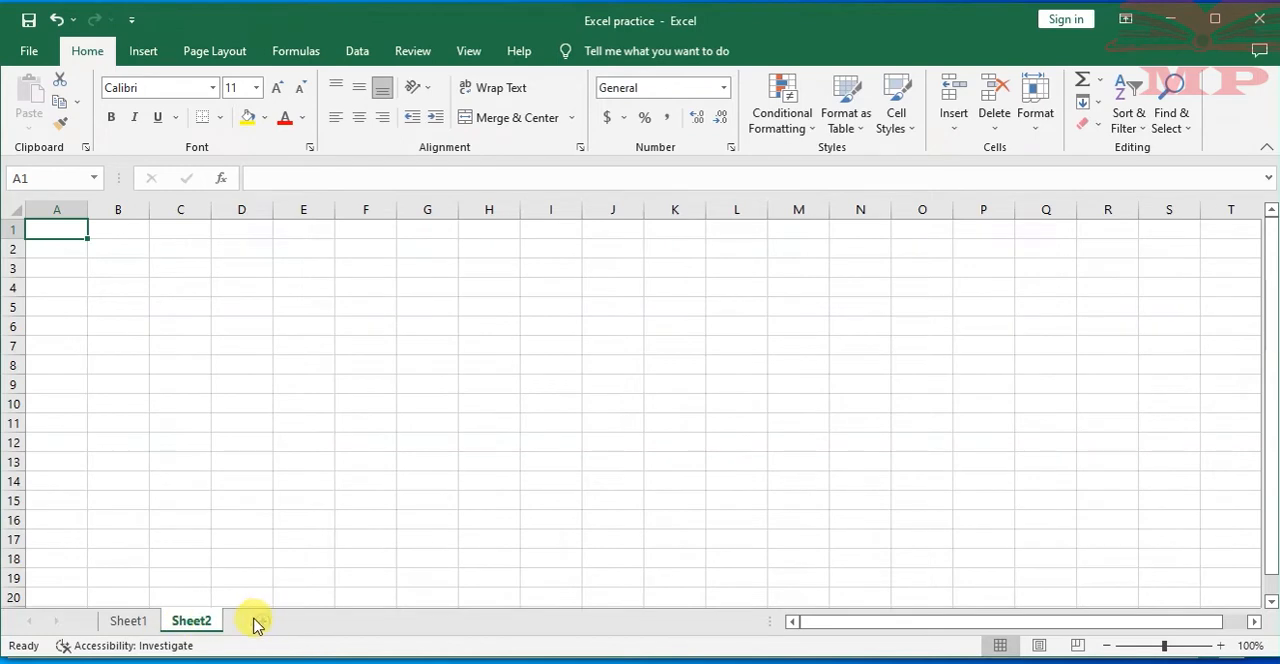
{"action": "left_click", "coordinate": [261, 622]}
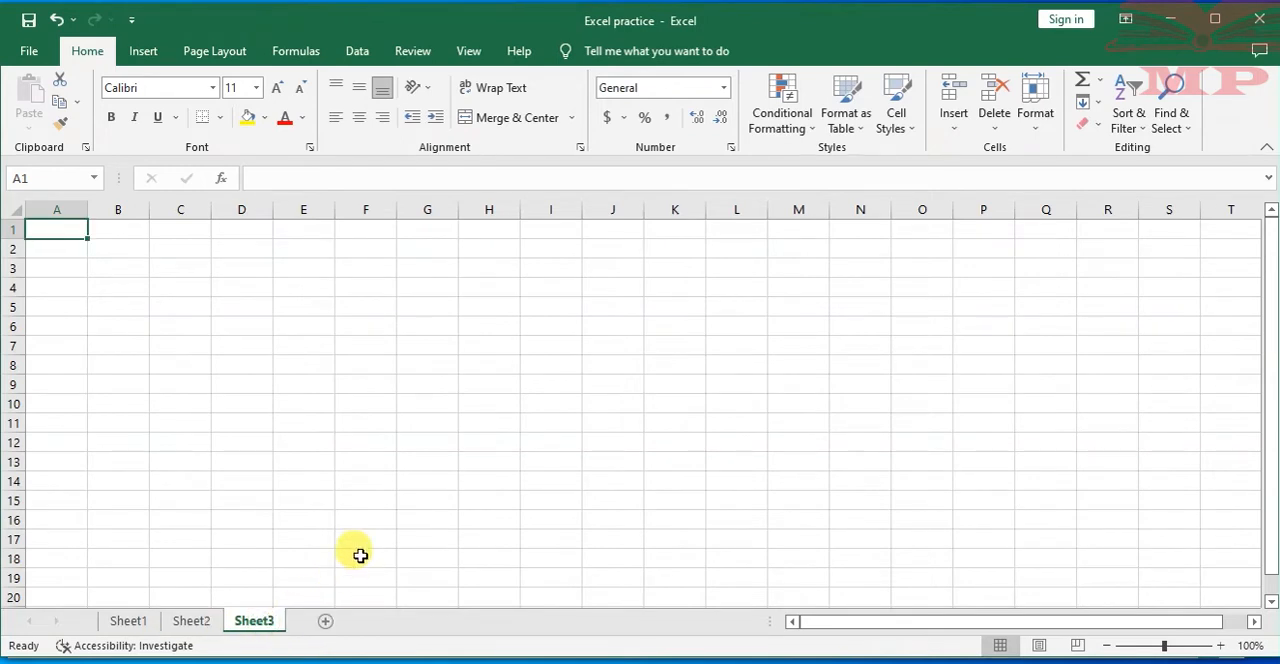
Switch through the worksheets Sheet1, Sheet2 and Sheet3 in order to view each one
{"action": "left_click", "coordinate": [133, 621]}
{"action": "left_click", "coordinate": [191, 622]}
{"action": "left_click", "coordinate": [264, 622]}
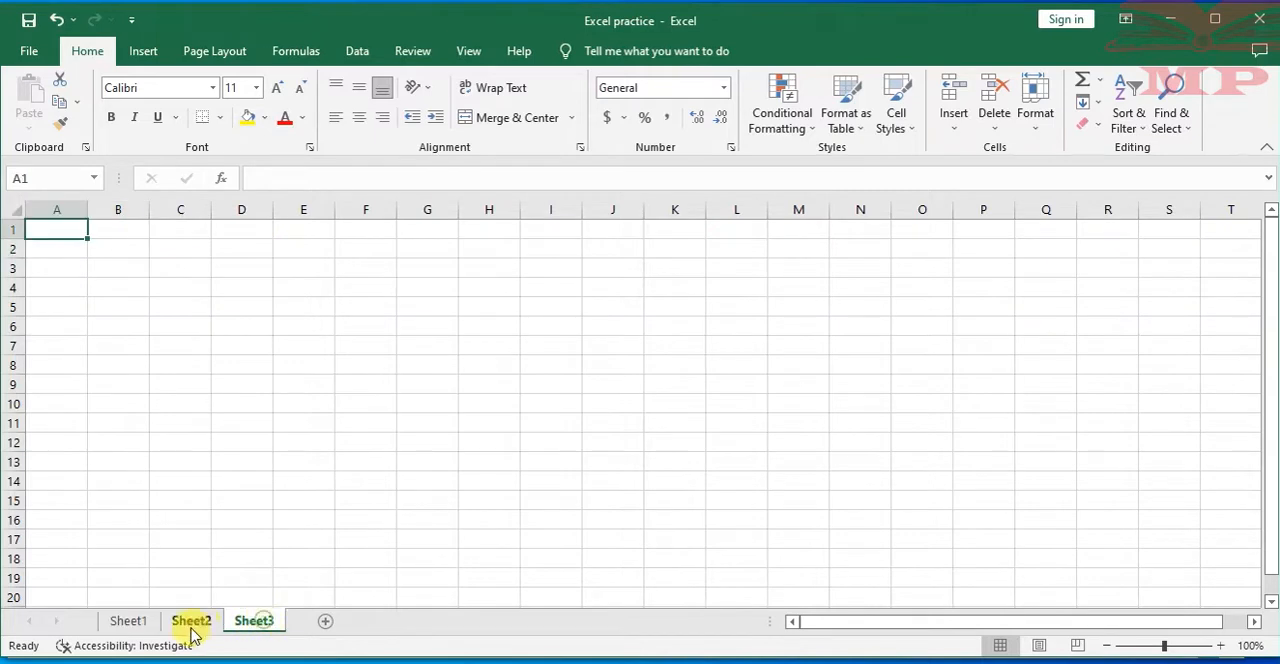
Enter the heading FINANCIAL ACCOUNTING in cell B2 of Sheet1
{"action": "left_click", "coordinate": [137, 622]}
{"action": "left_click", "coordinate": [255, 622]}
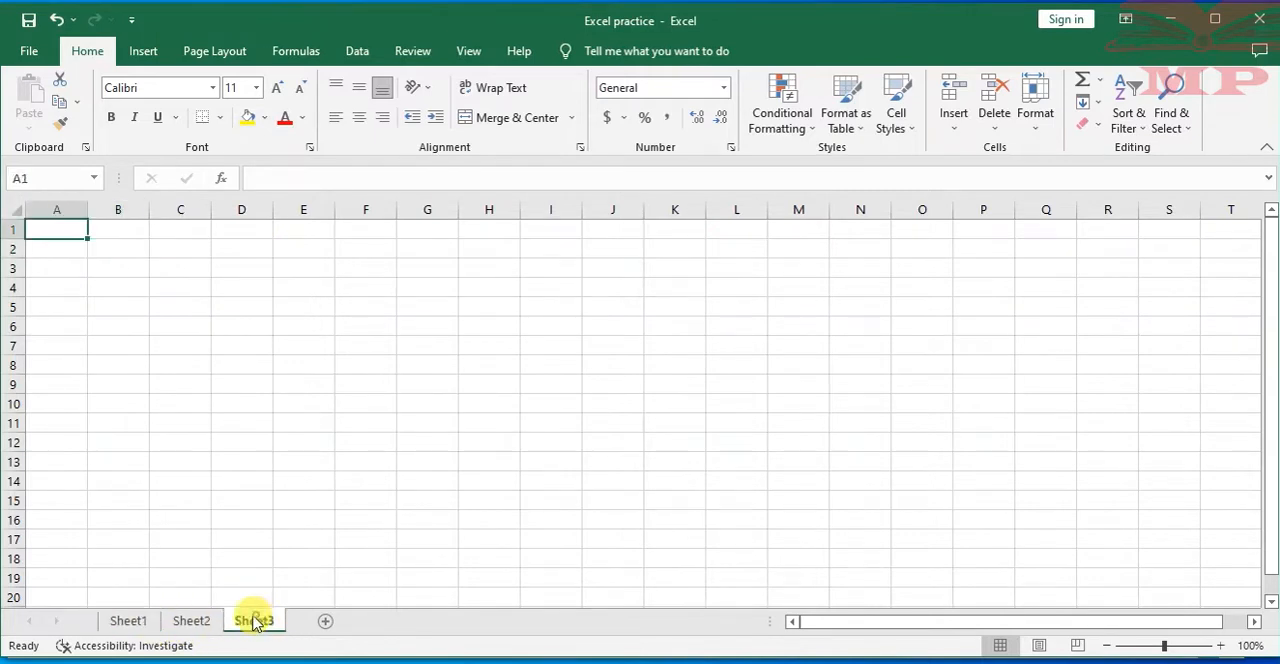
{"action": "left_click", "coordinate": [127, 621]}
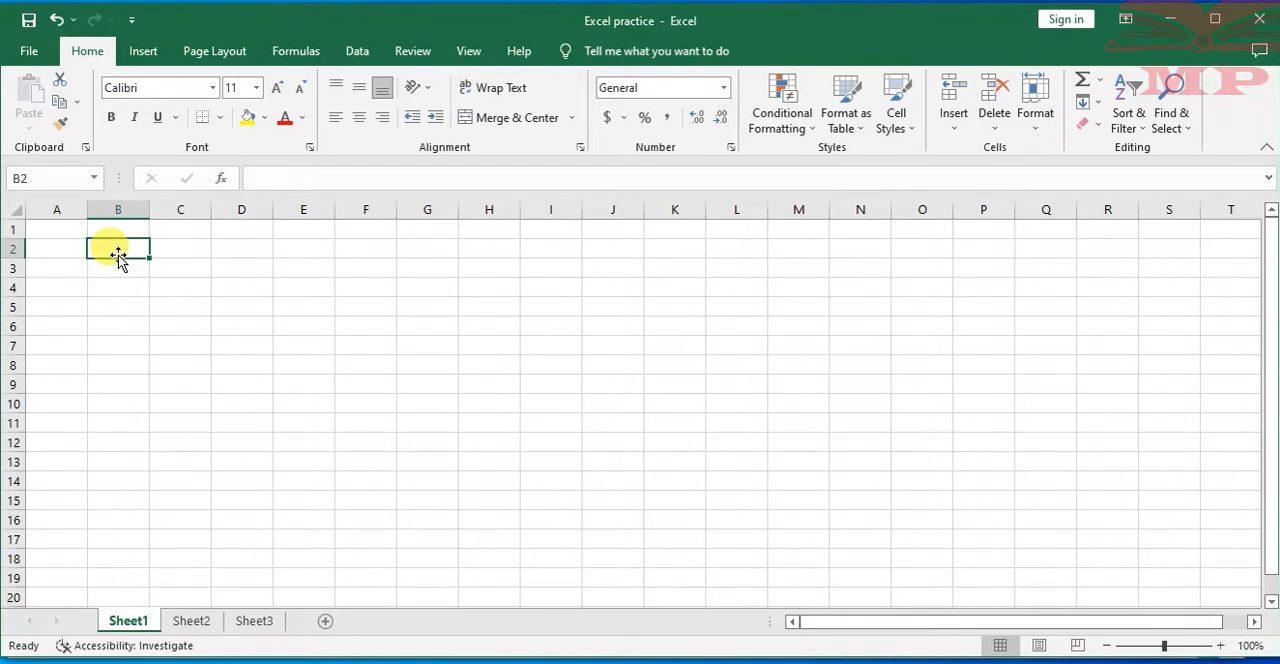
{"action": "type", "text": "Fl"}
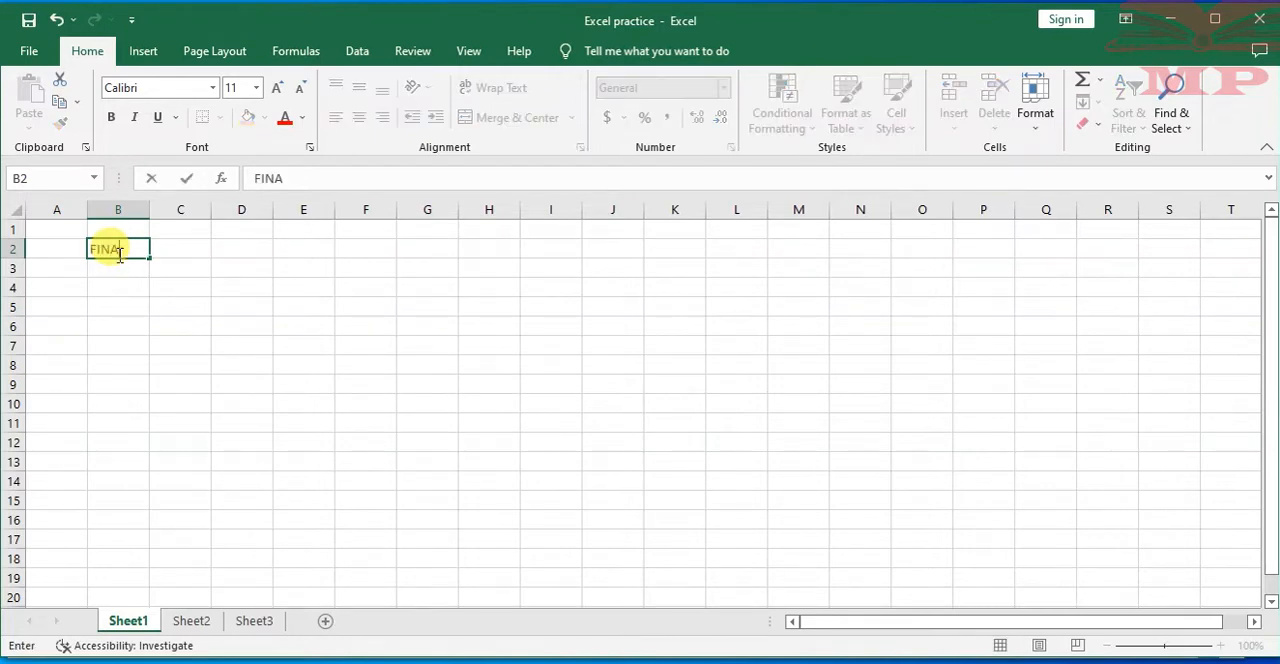
{"action": "type", "text": "NANCIAL ACCOUNTING"}
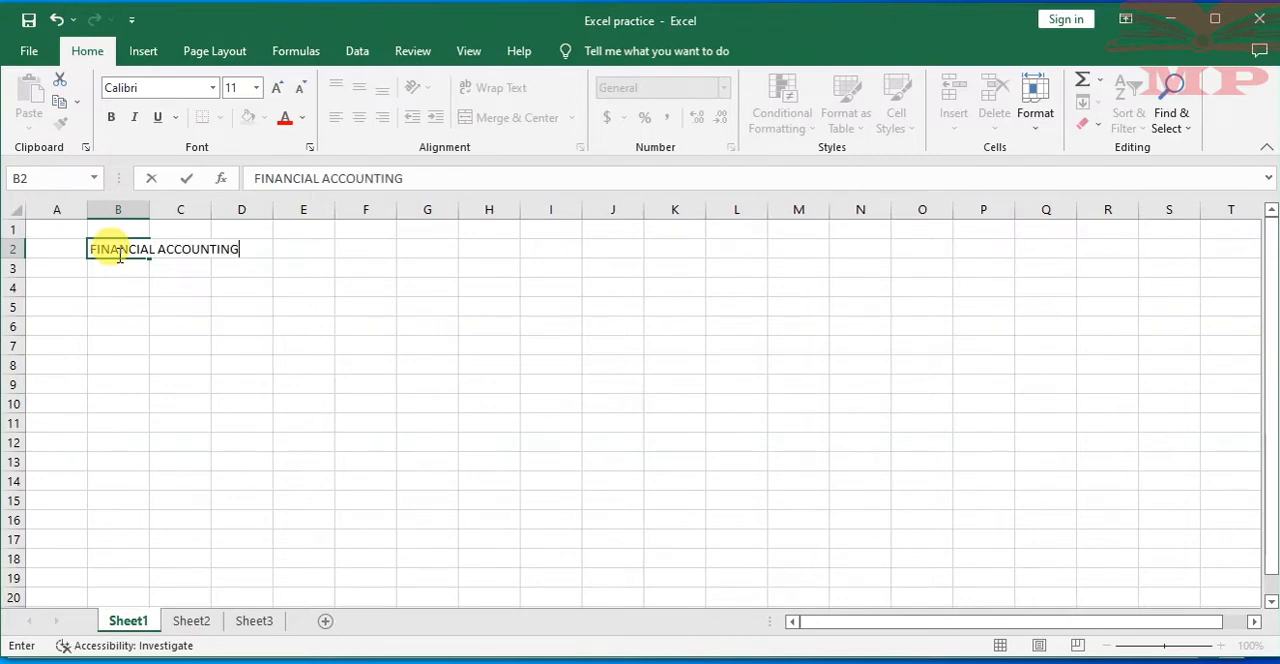
{"action": "left_click", "coordinate": [238, 324]}
Enter the heading COST ACCOUNTING in cell B3 of Sheet2
{"action": "left_click", "coordinate": [190, 620]}
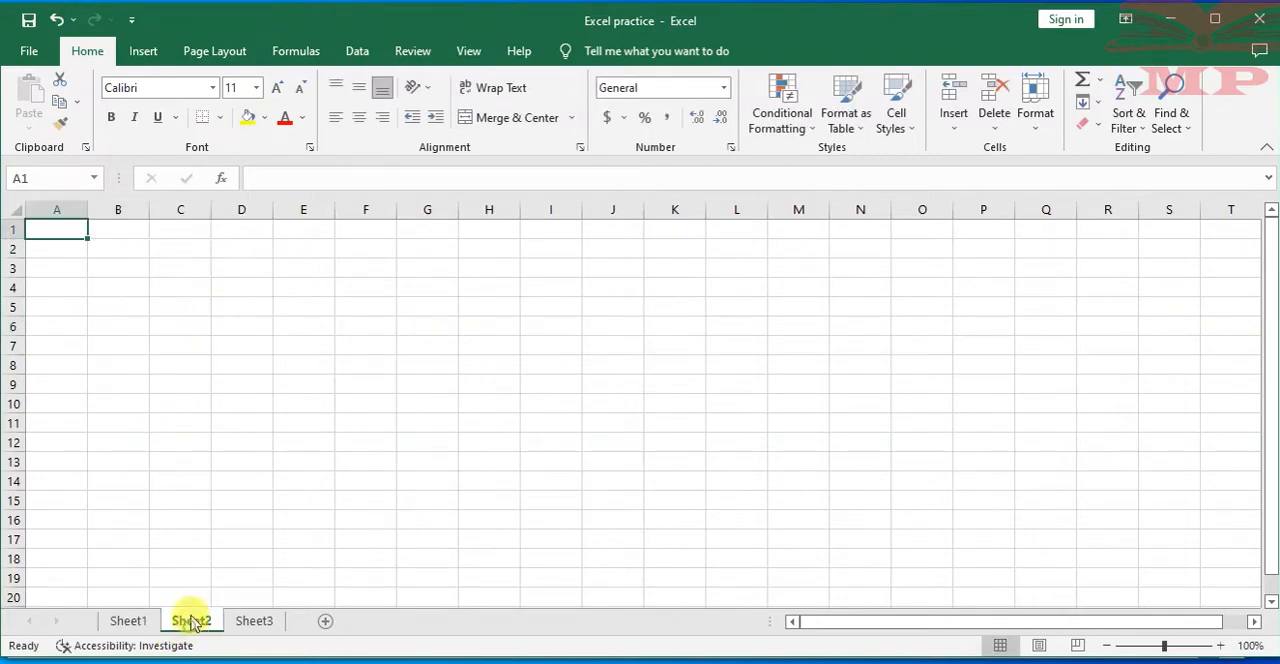
{"action": "left_click", "coordinate": [118, 263]}
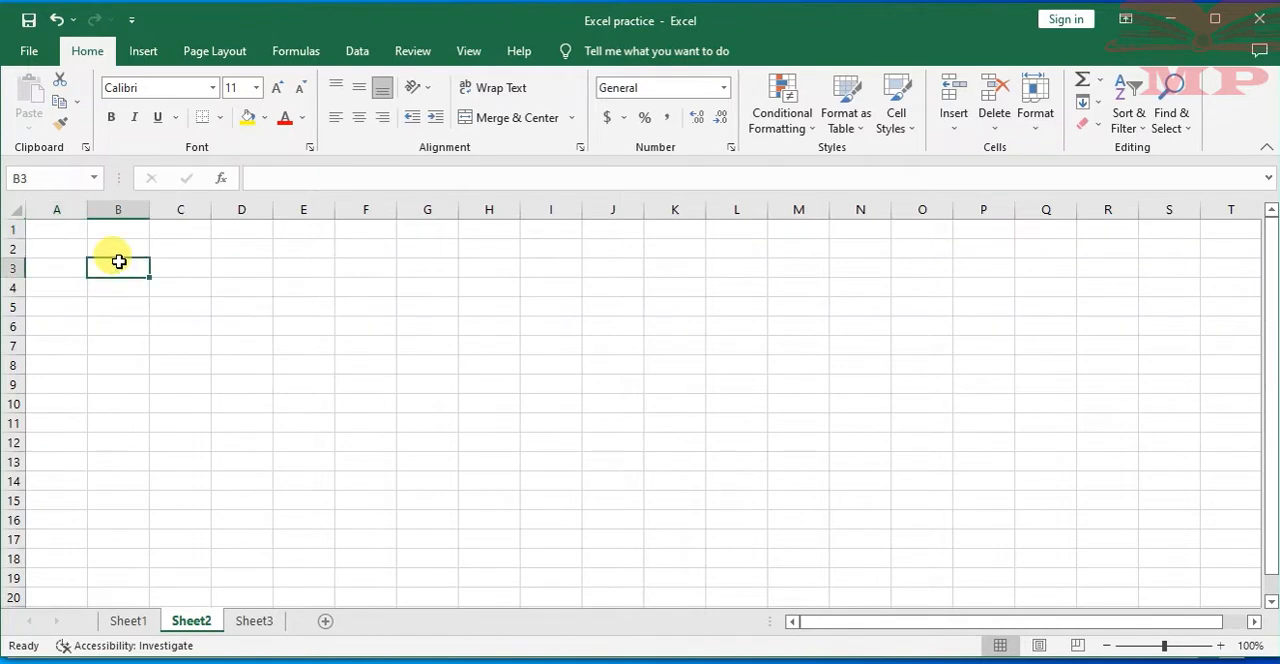
{"action": "type", "text": "COST ACCOUNTING"}
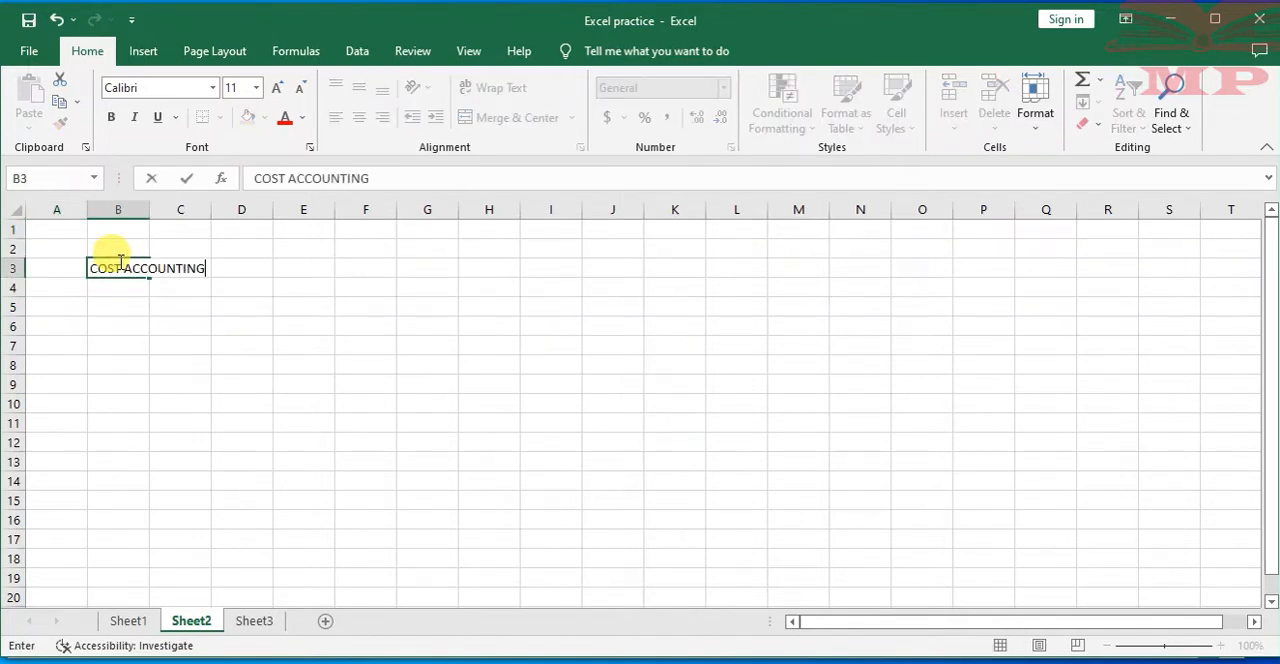
Enter the heading TAXATION DATA in cell B3 of Sheet3
{"action": "left_click", "coordinate": [256, 621]}
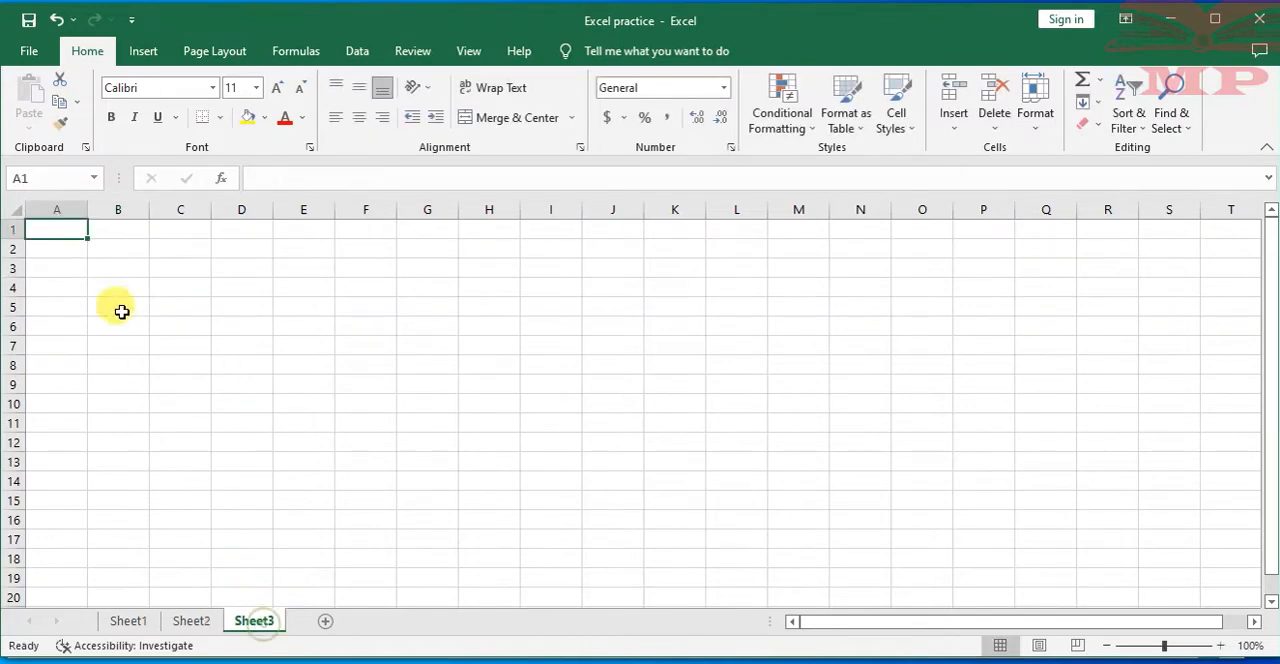
{"action": "left_click", "coordinate": [110, 268]}
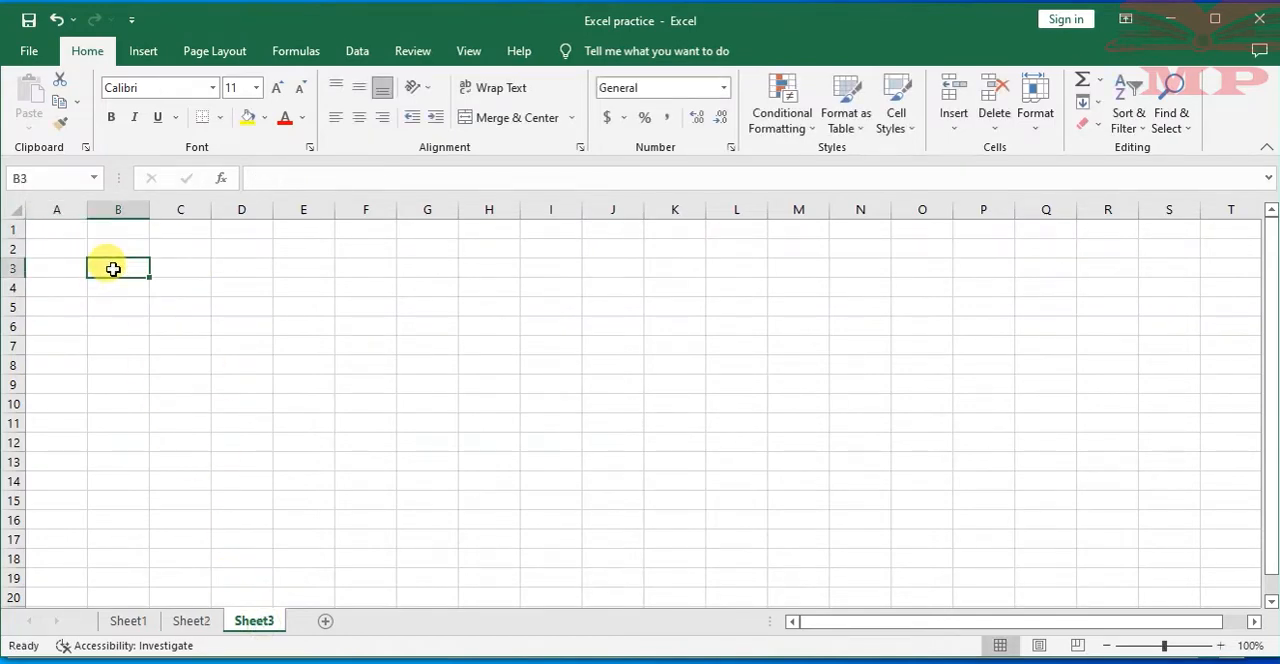
{"action": "type", "text": "TAXATIO"}
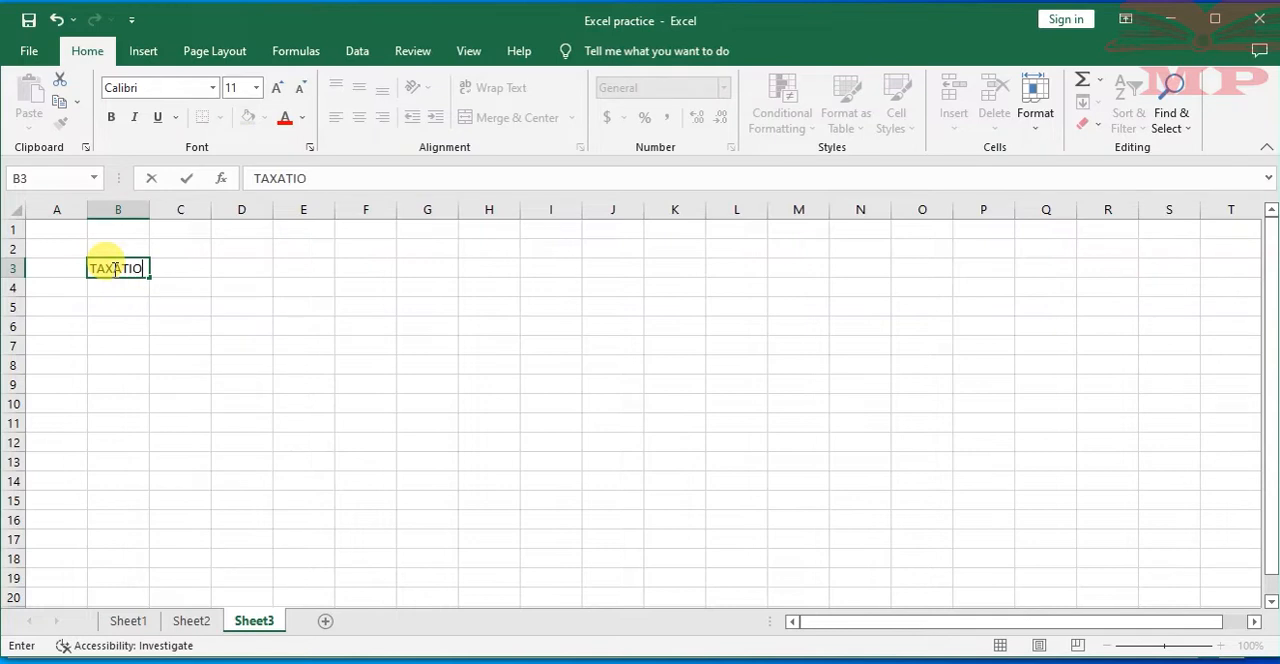
{"action": "type", "text": "N DATA"}
{"action": "left_click", "coordinate": [177, 322]}
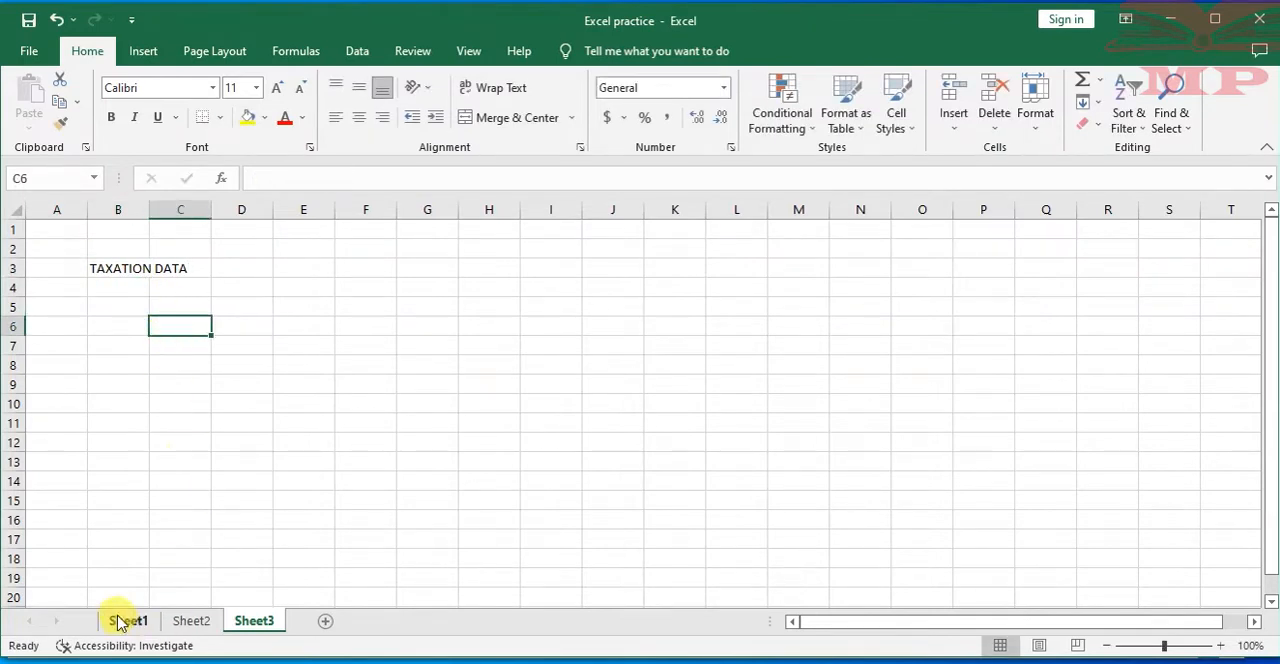
Switch back and forth between Sheet1, Sheet2 and Sheet3 to compare their headings, and check cell B2 on Sheet1
{"action": "left_click", "coordinate": [184, 621]}
{"action": "left_click", "coordinate": [124, 621]}
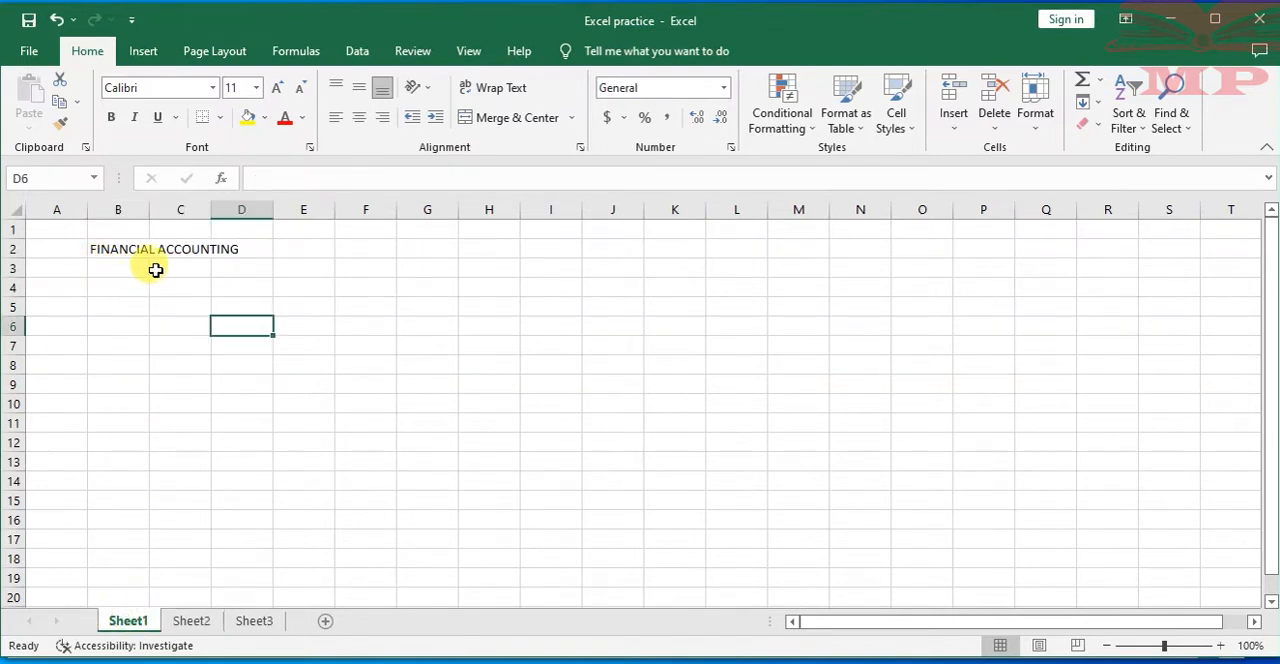
{"action": "left_click", "coordinate": [190, 622]}
{"action": "left_click", "coordinate": [251, 624]}
{"action": "left_click", "coordinate": [191, 622]}
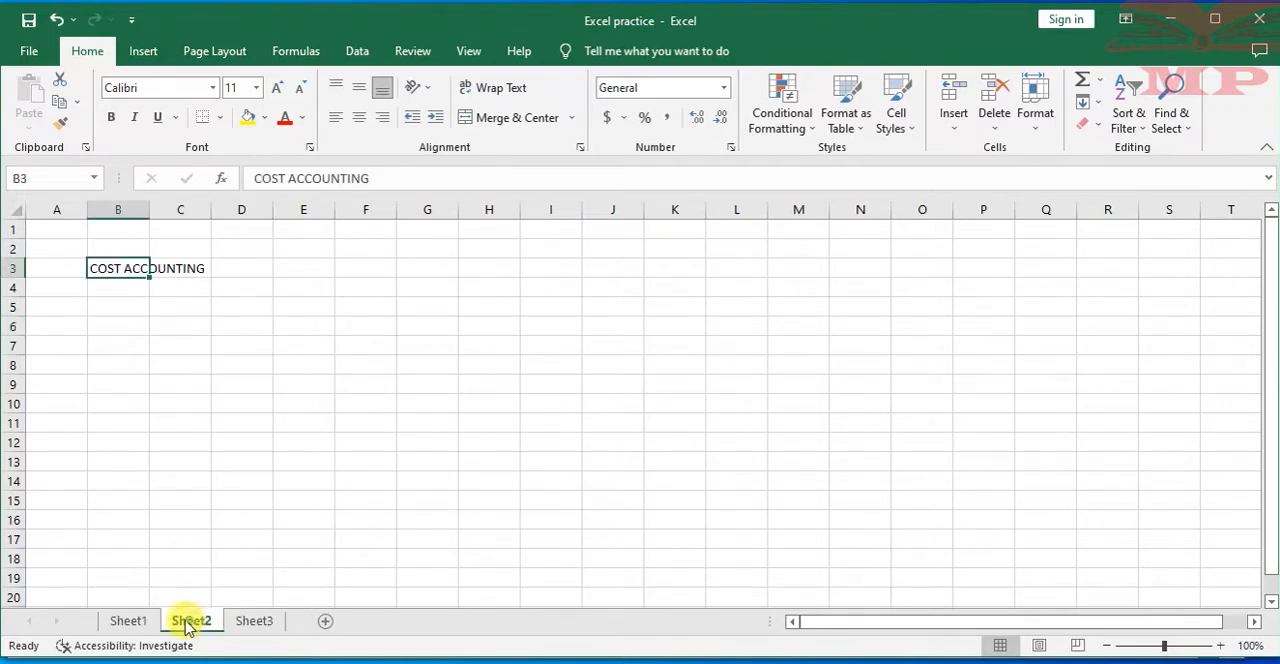
{"action": "left_click", "coordinate": [127, 622]}
{"action": "left_click", "coordinate": [255, 621]}
{"action": "left_click", "coordinate": [191, 621]}
{"action": "left_click", "coordinate": [129, 621]}
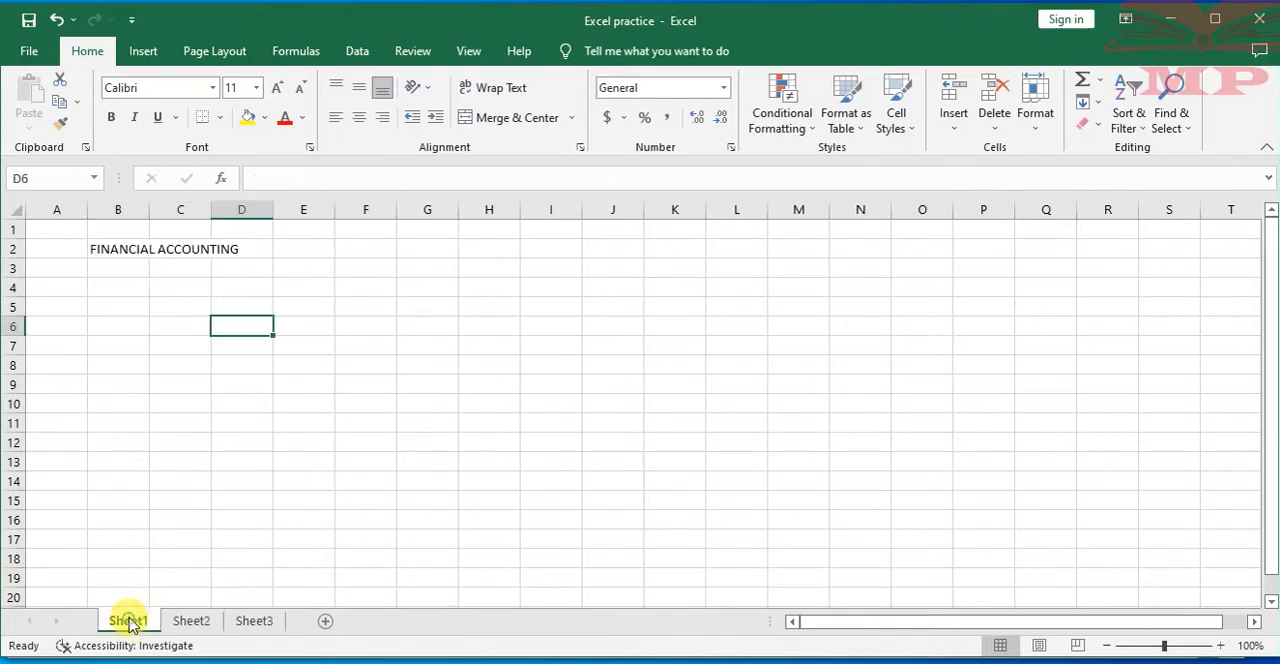
{"action": "left_click", "coordinate": [127, 250]}
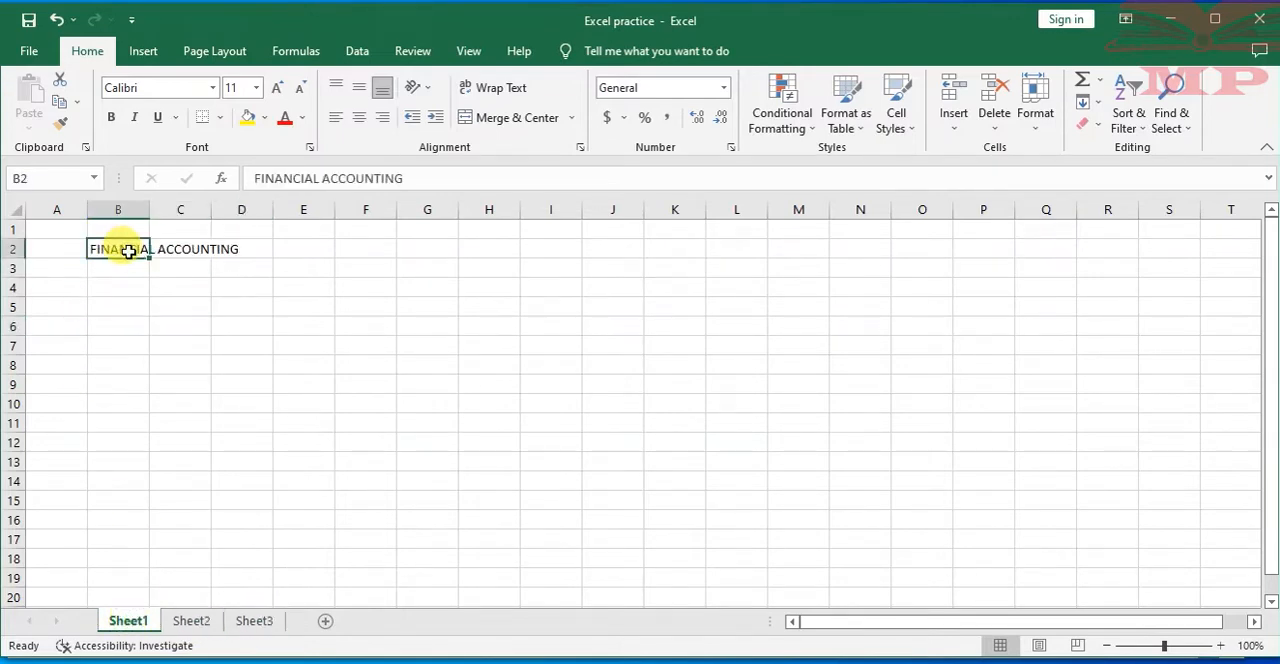
Insert a new worksheet directly before Sheet3 with the Insert Sheet command
{"action": "left_click", "coordinate": [256, 624]}
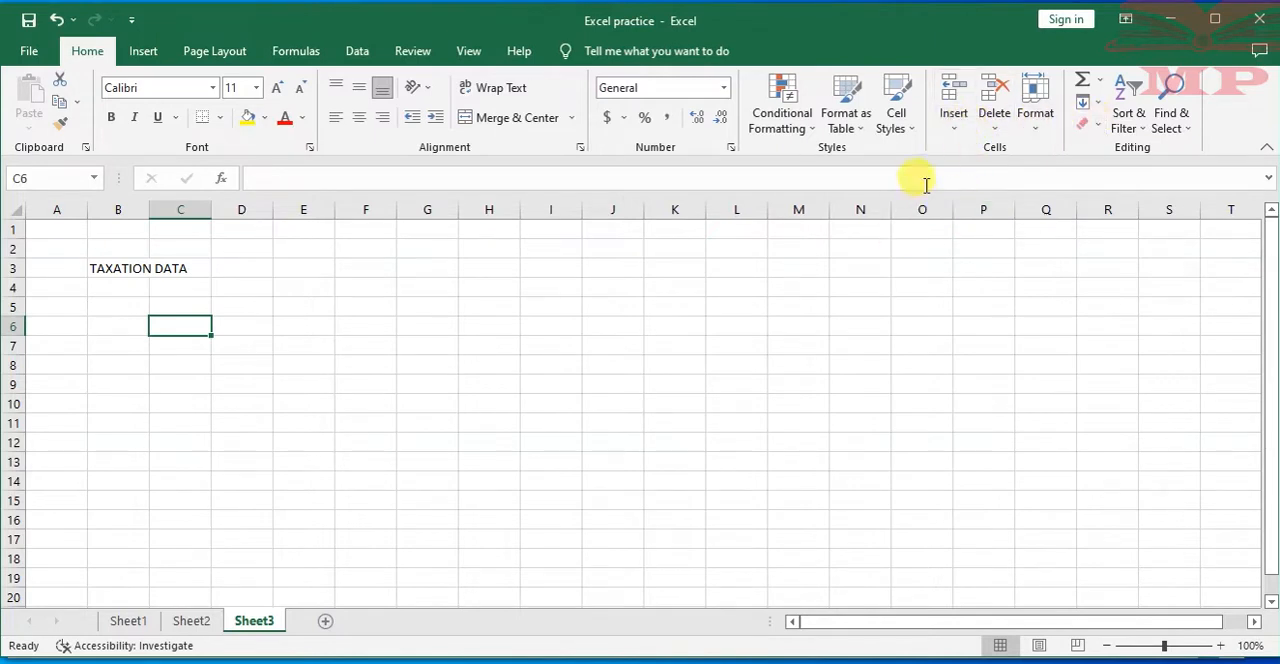
{"action": "left_click", "coordinate": [955, 128]}
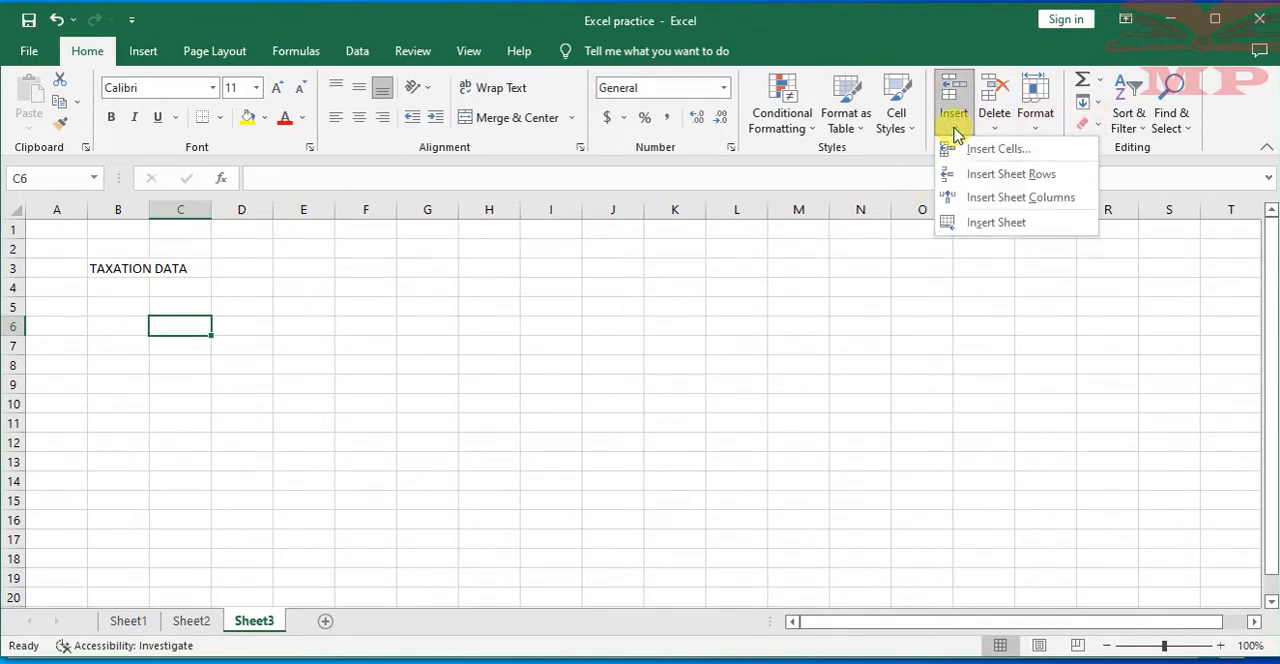
{"action": "left_click", "coordinate": [888, 372]}
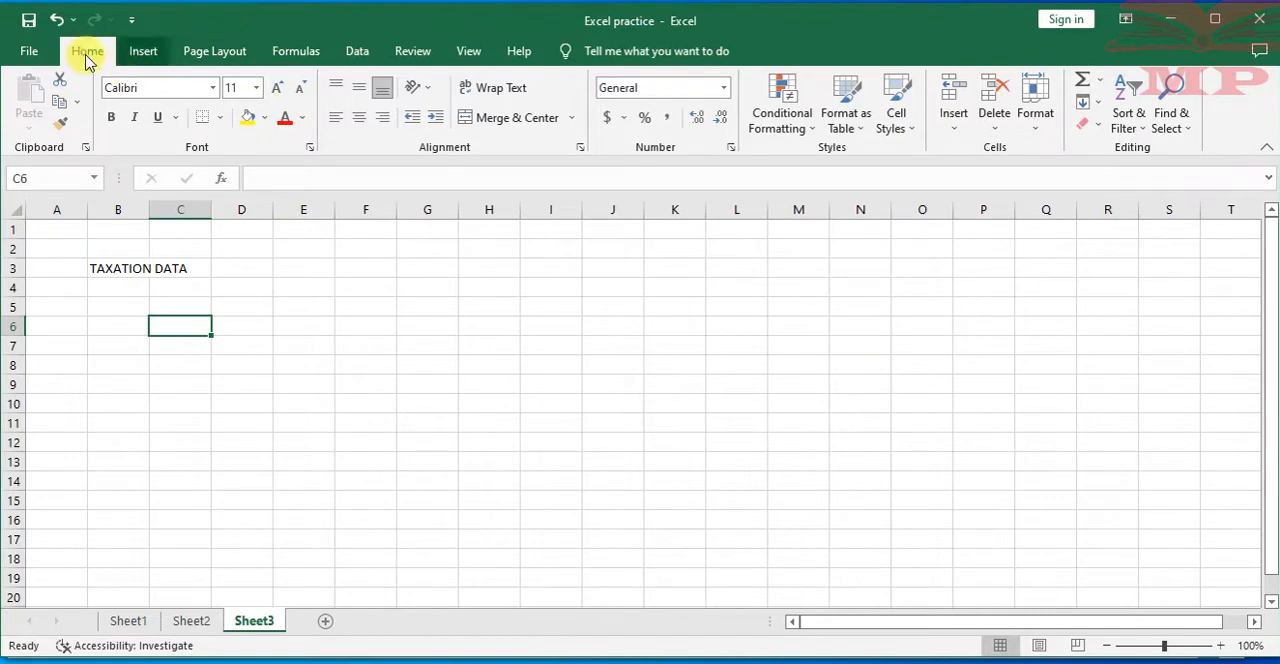
{"action": "left_click", "coordinate": [960, 130]}
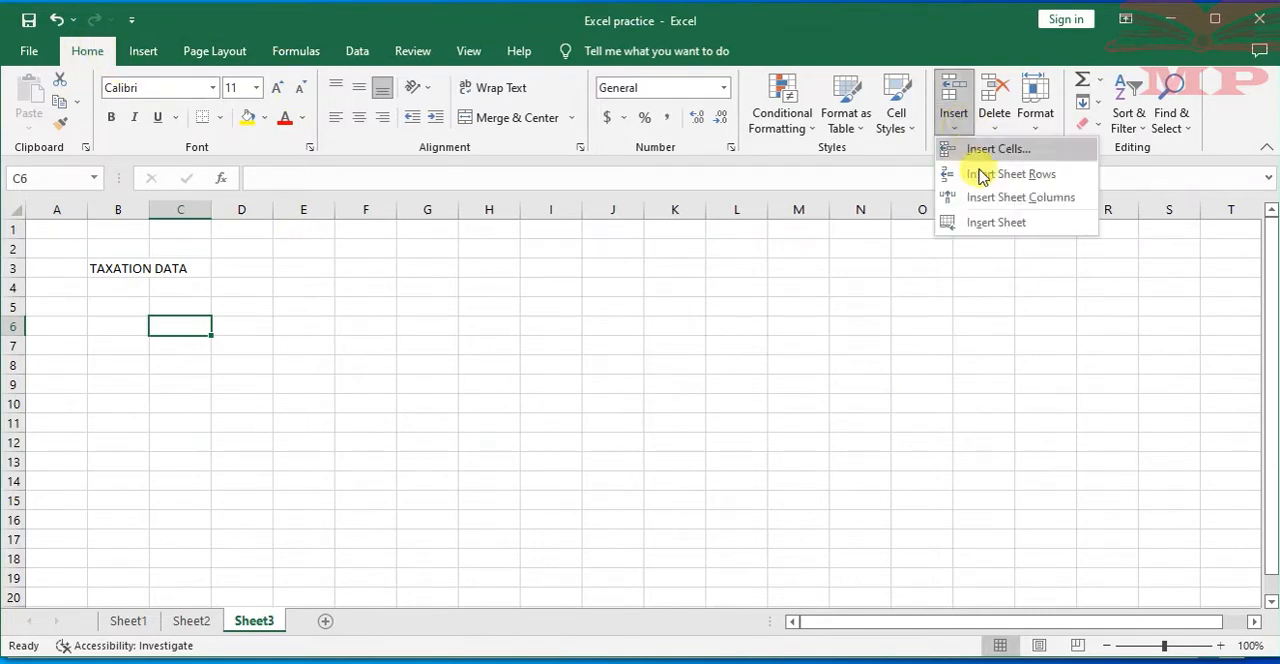
{"action": "left_click", "coordinate": [1002, 223]}
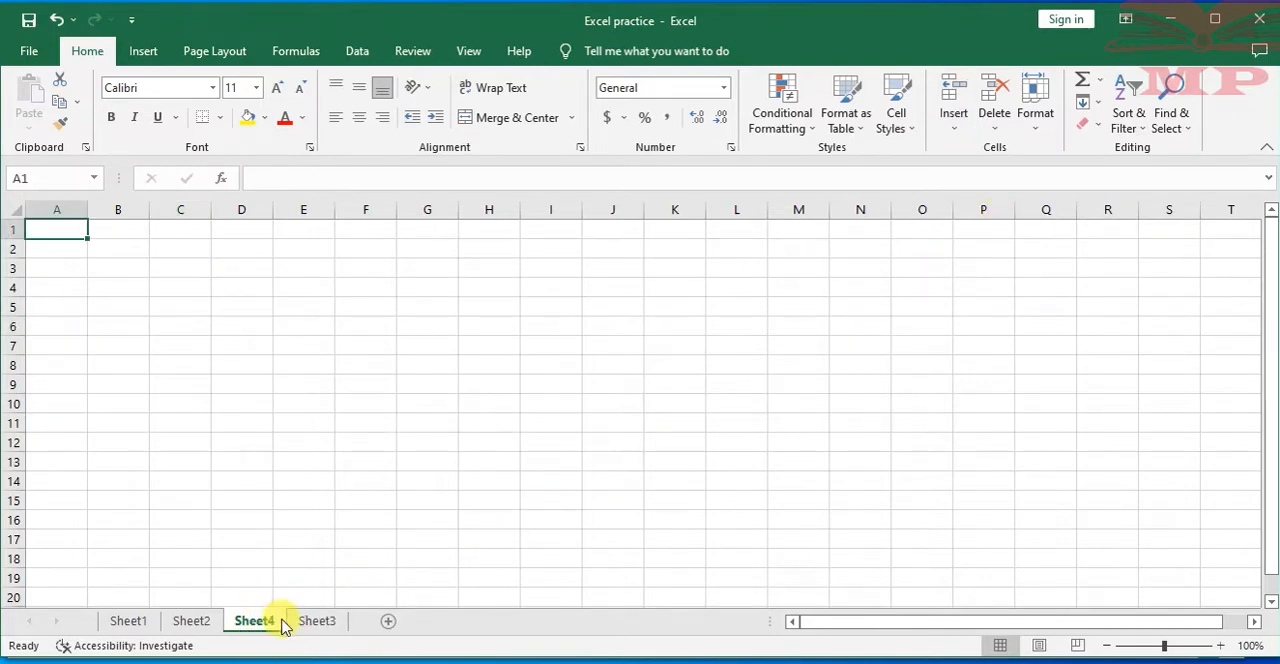
Insert another worksheet between Sheet4 and Sheet3, and select cell C2 on it
{"action": "left_click", "coordinate": [314, 624]}
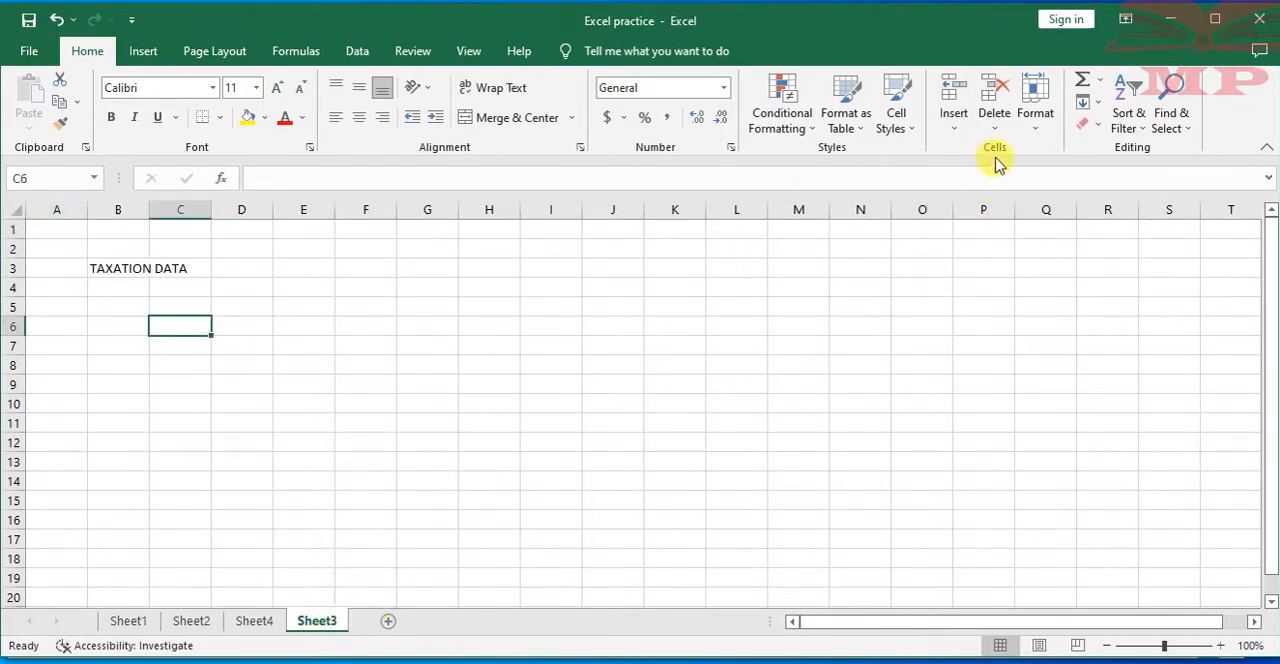
{"action": "left_click", "coordinate": [956, 132]}
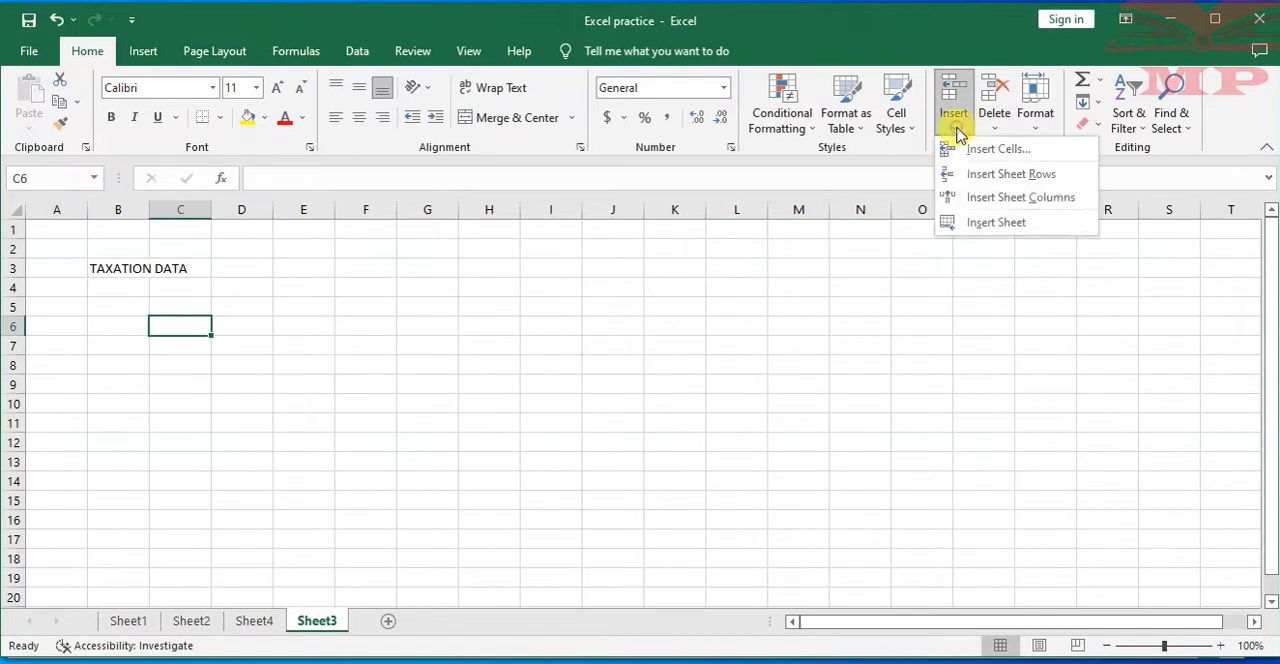
{"action": "left_click", "coordinate": [994, 222]}
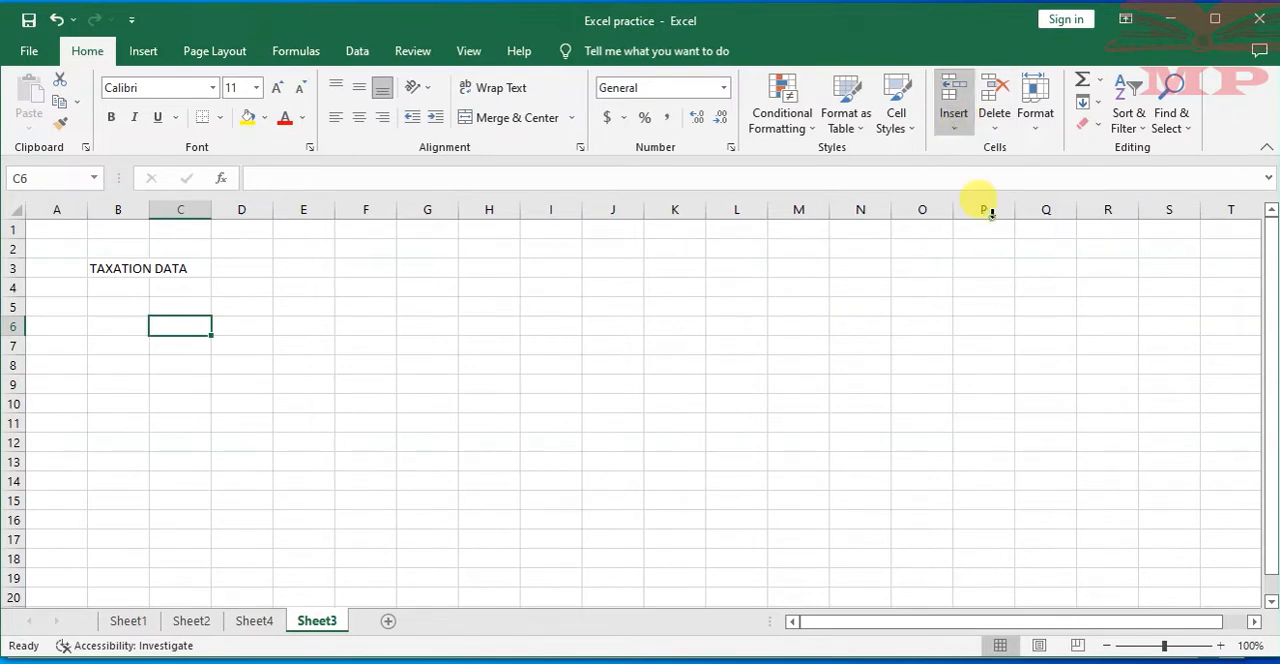
{"action": "left_click", "coordinate": [366, 518]}
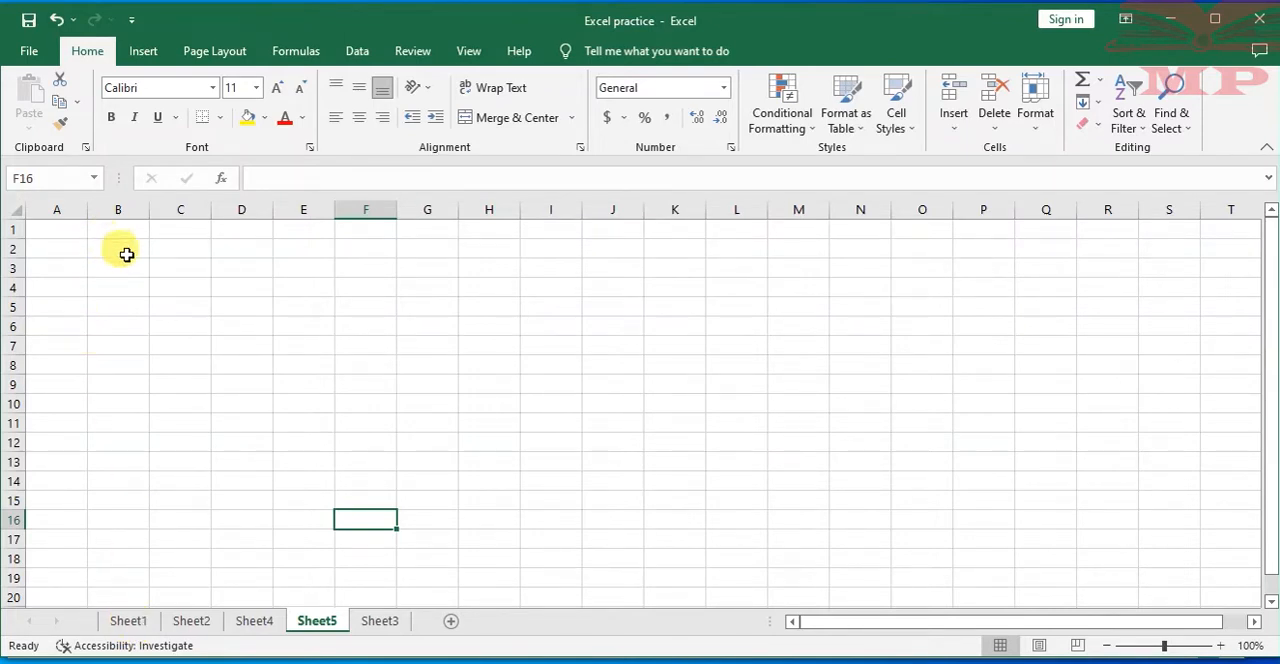
{"action": "left_click", "coordinate": [176, 249]}
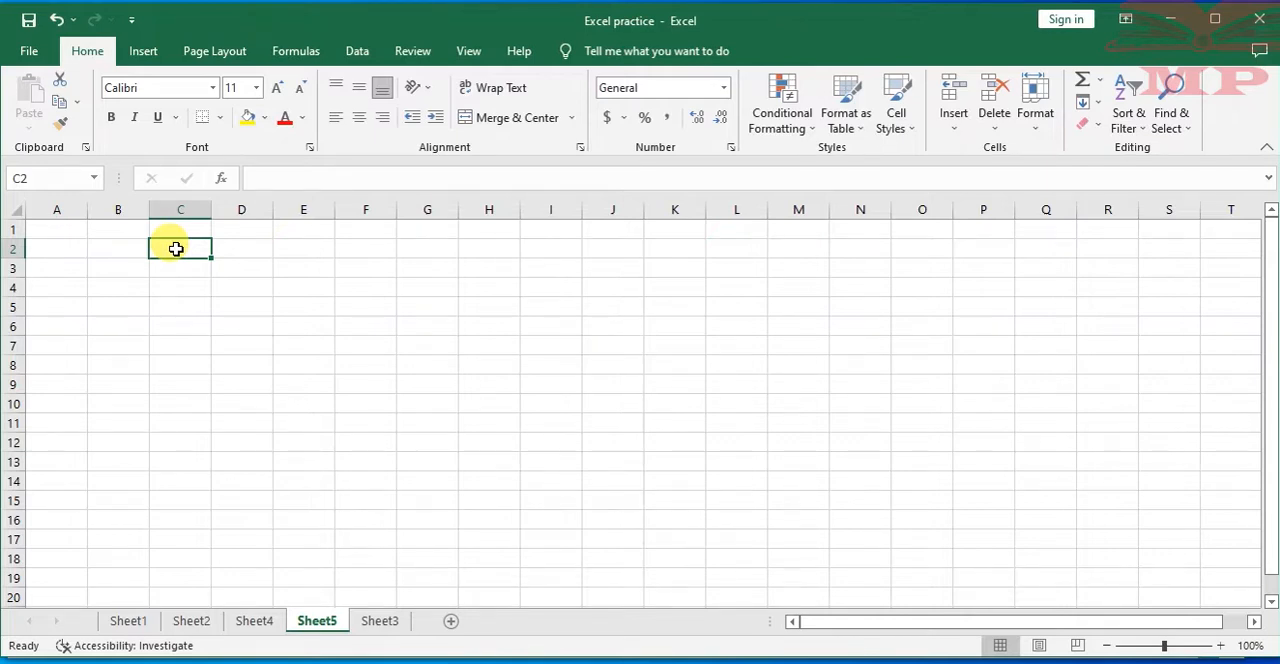
Go through all five worksheets to examine what each one contains, and return to Sheet1
{"action": "left_click", "coordinate": [128, 622]}
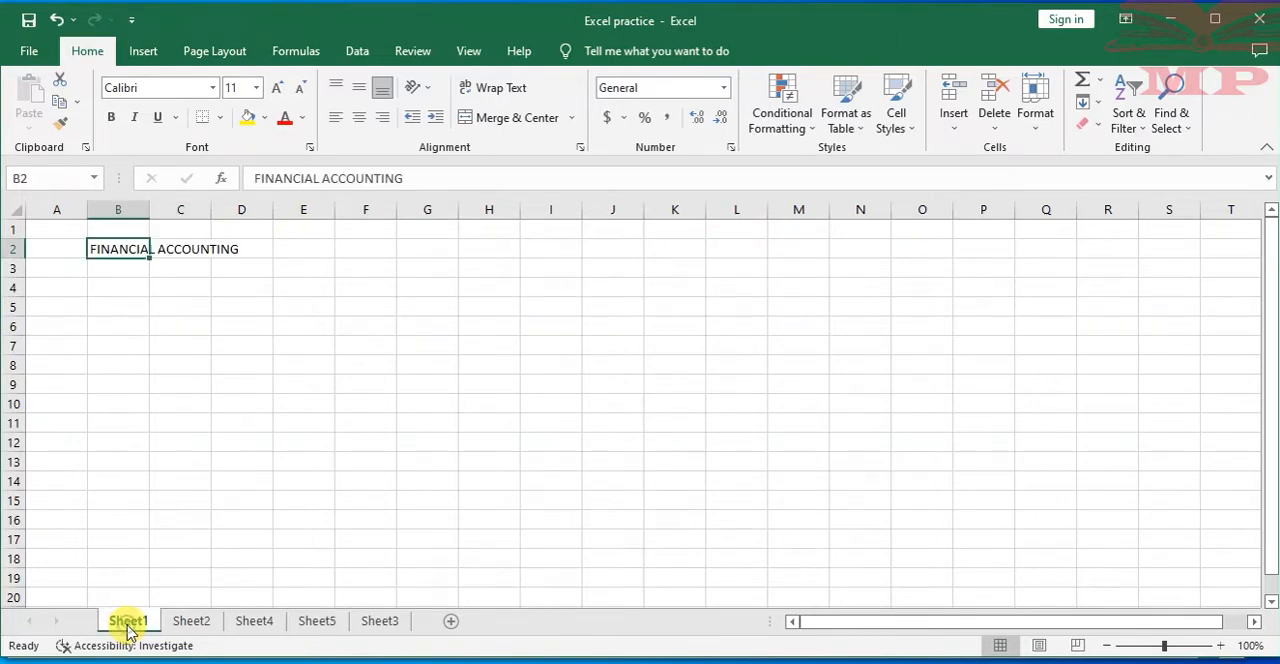
{"action": "left_click", "coordinate": [185, 624]}
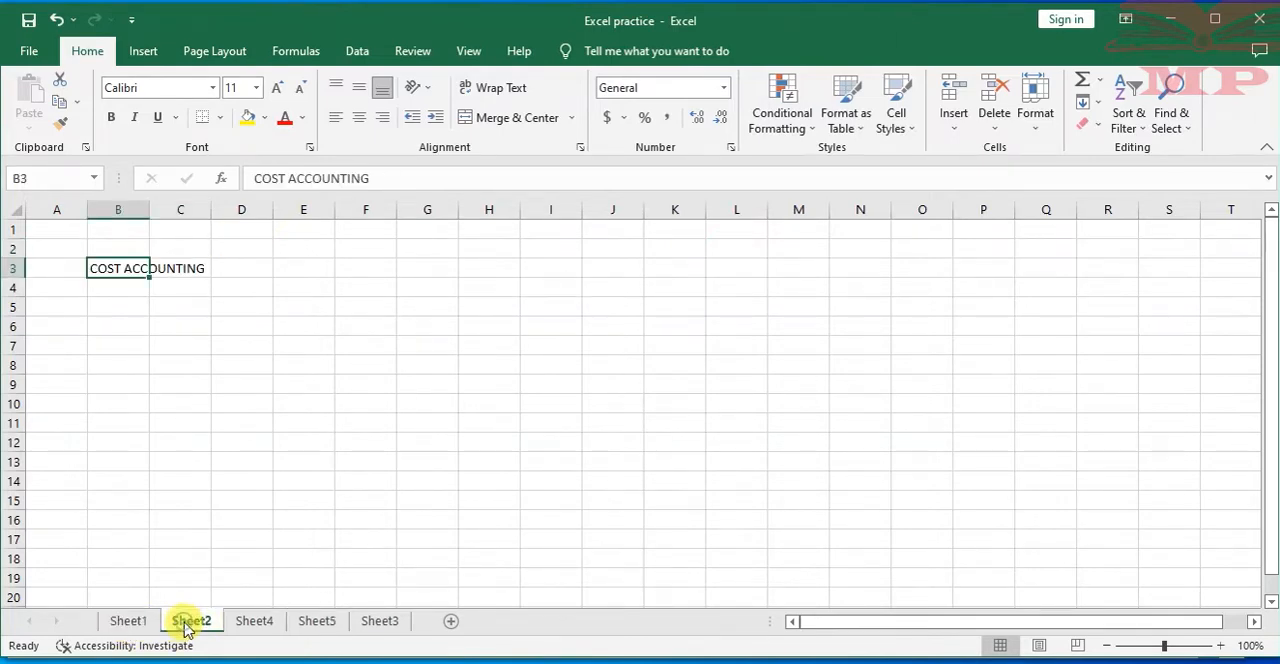
{"action": "left_click", "coordinate": [245, 624]}
{"action": "left_click", "coordinate": [316, 624]}
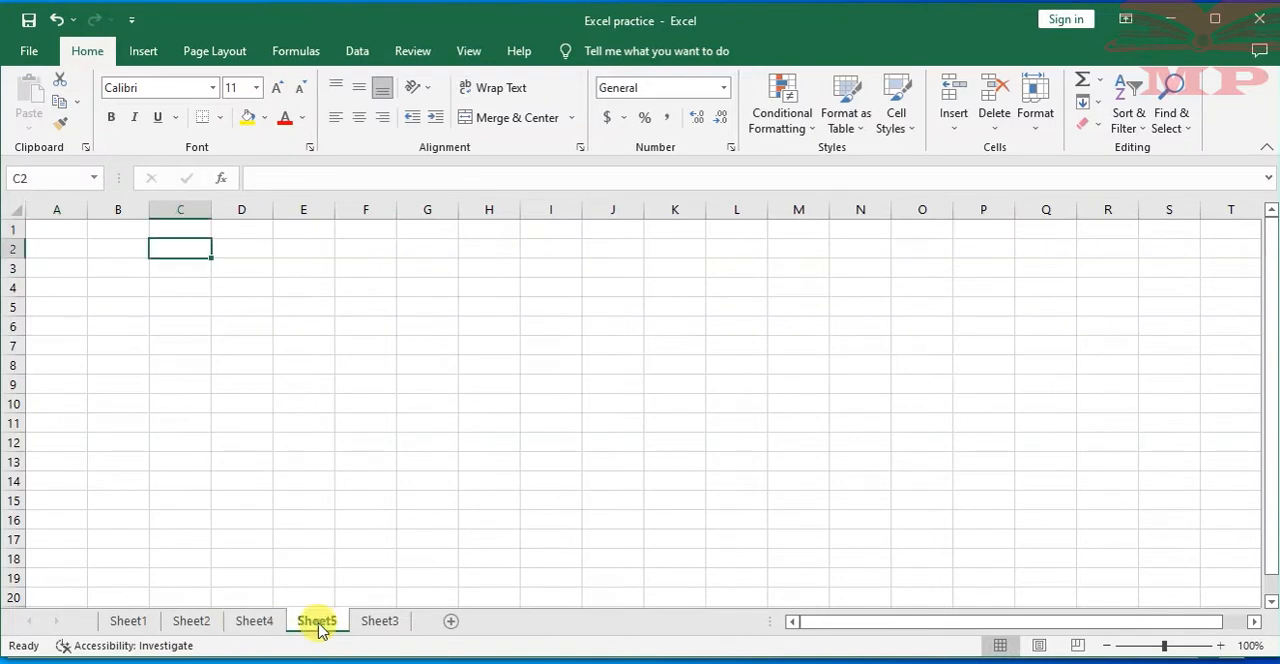
{"action": "left_click", "coordinate": [380, 622]}
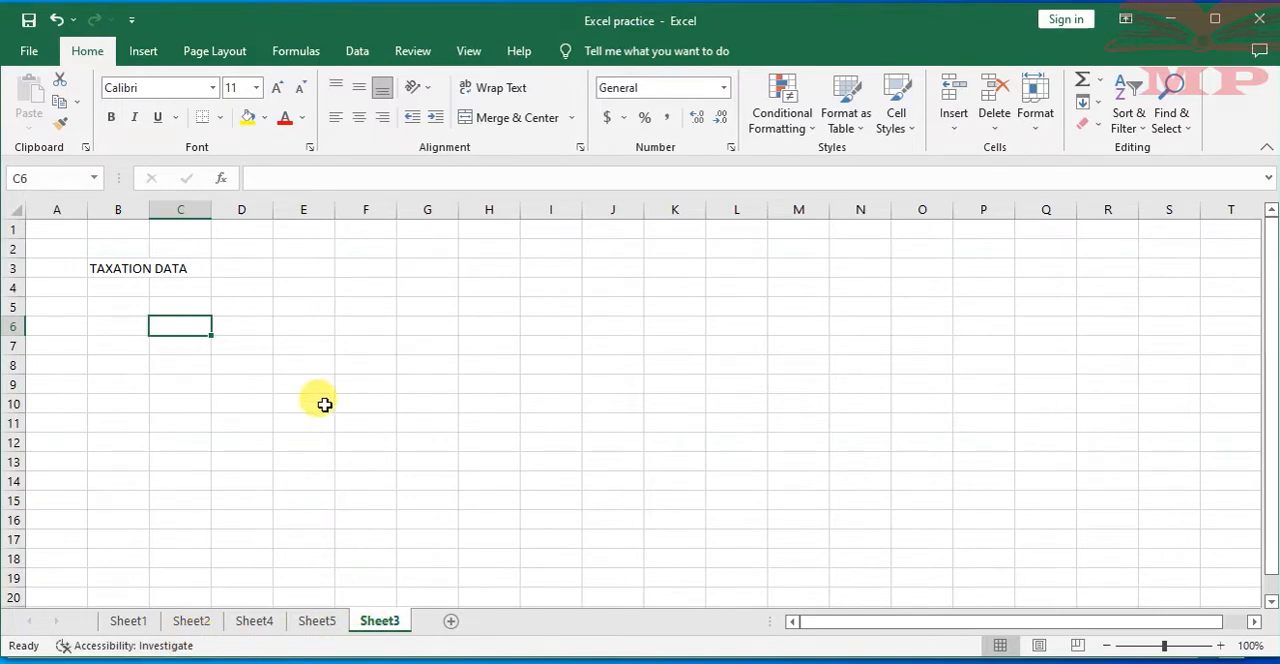
{"action": "left_click", "coordinate": [117, 266]}
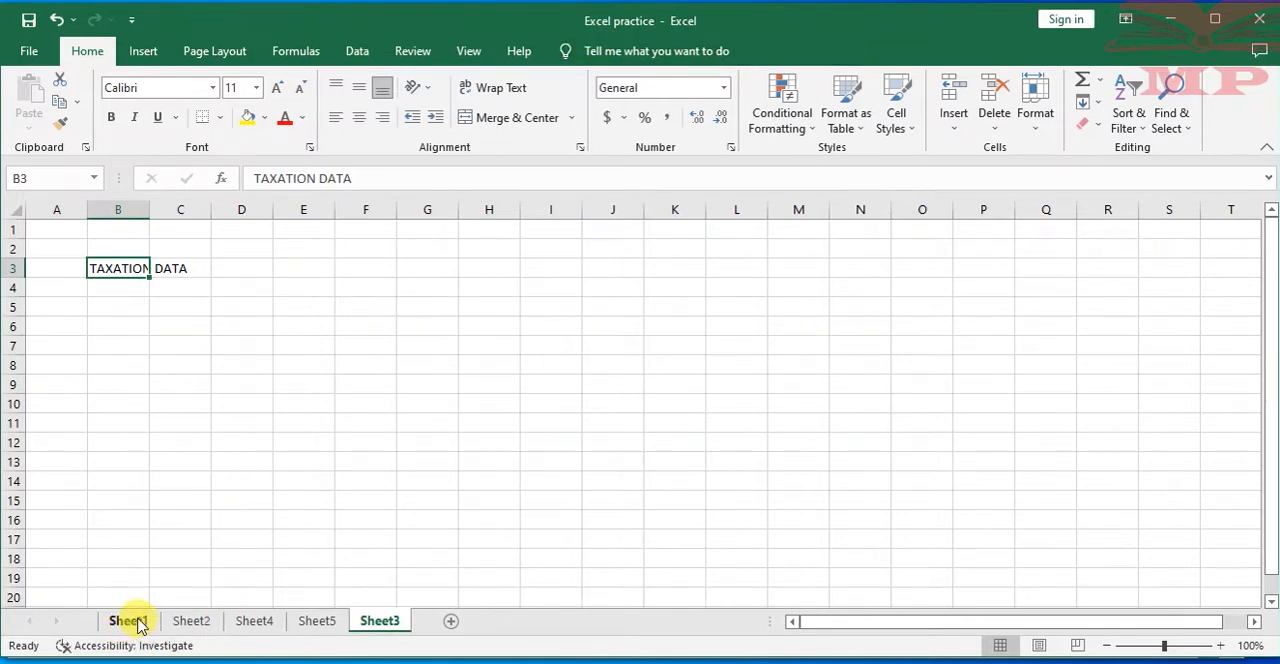
{"action": "left_click", "coordinate": [191, 621]}
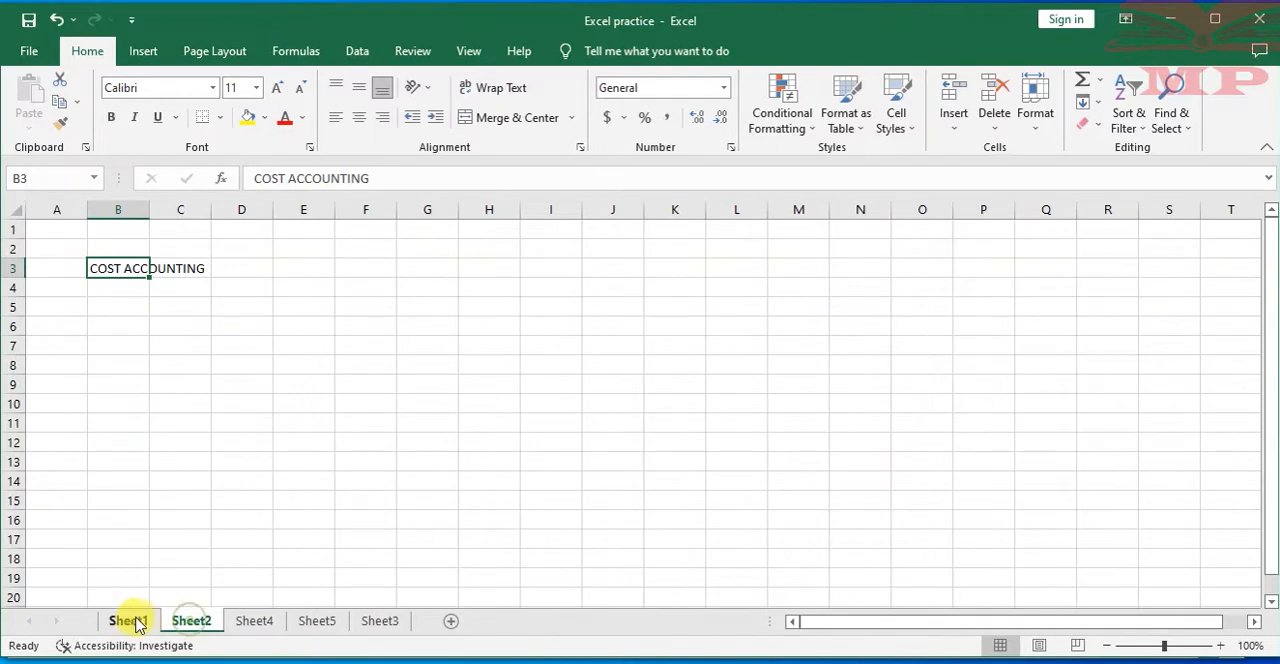
{"action": "left_click", "coordinate": [128, 621]}
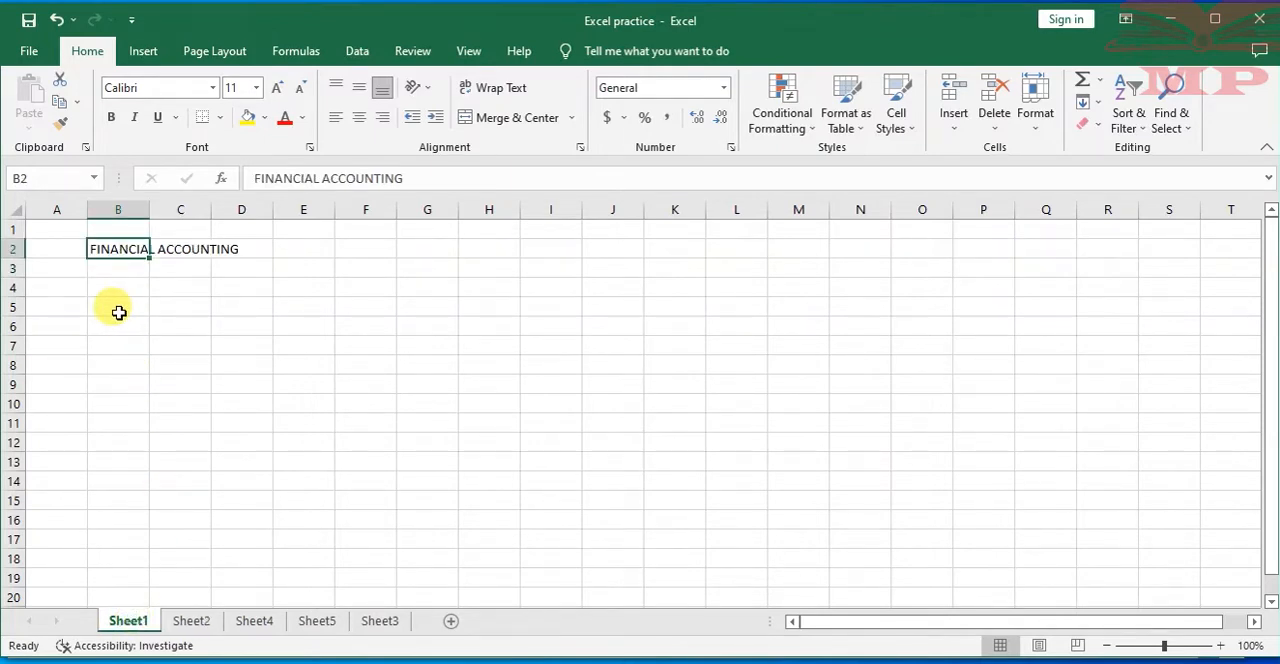
Select cells B2 and C2 on Sheet1 alternately to check which one holds the heading text
{"action": "left_click", "coordinate": [172, 248]}
{"action": "left_click", "coordinate": [100, 248]}
{"action": "left_click", "coordinate": [191, 249]}
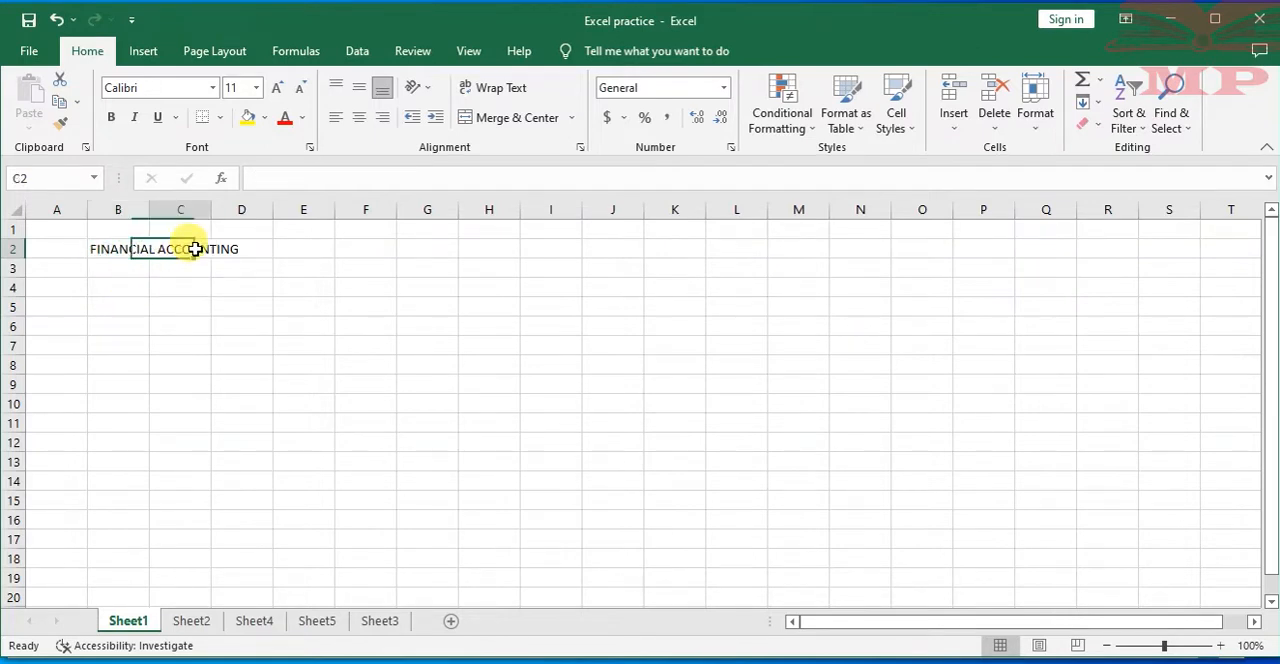
{"action": "left_click", "coordinate": [115, 248]}
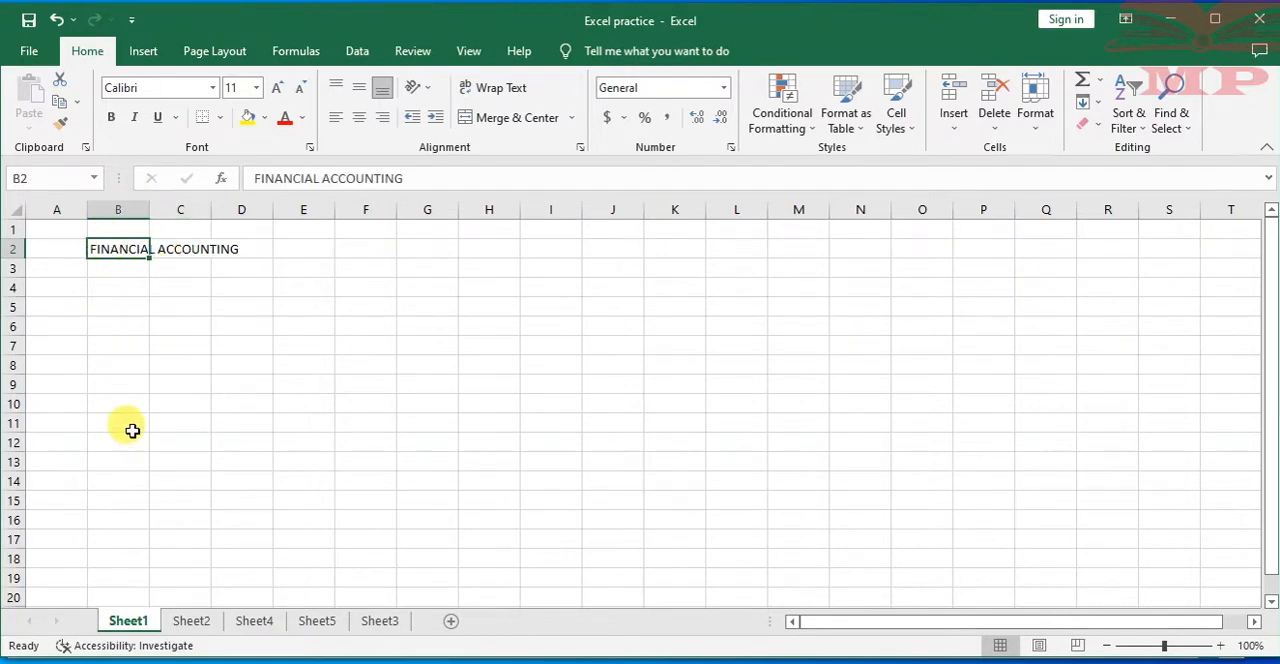
{"action": "right_click", "coordinate": [128, 627]}
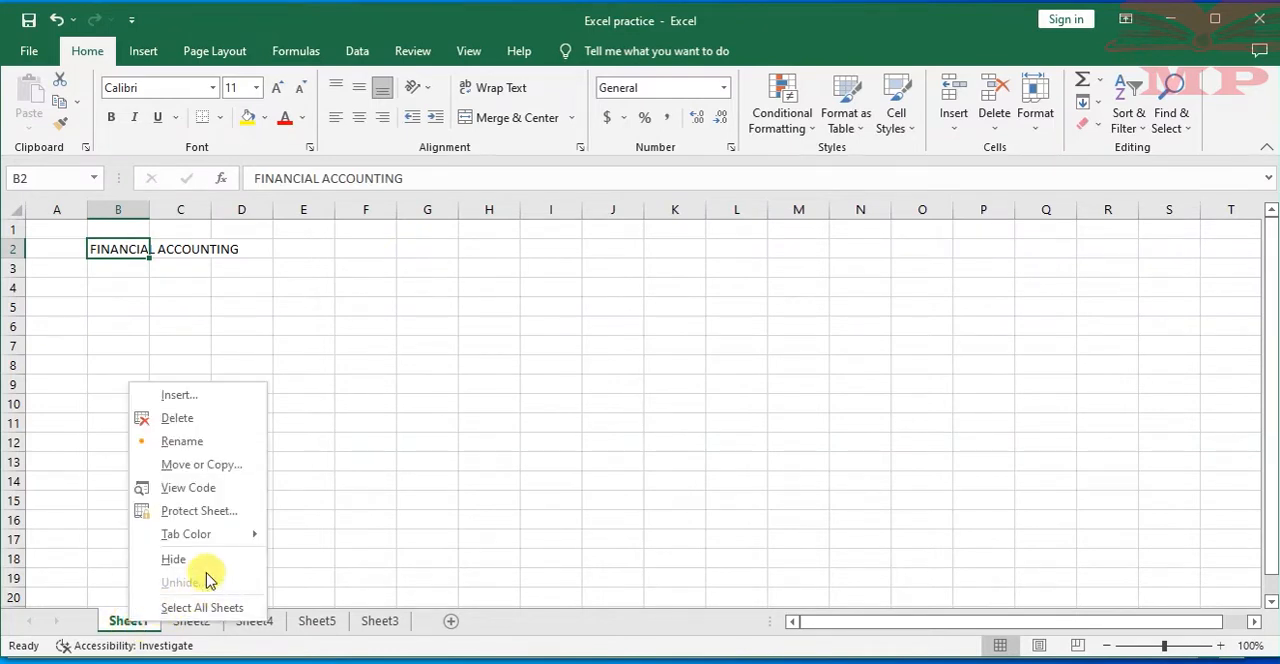
{"action": "left_click", "coordinate": [183, 442]}
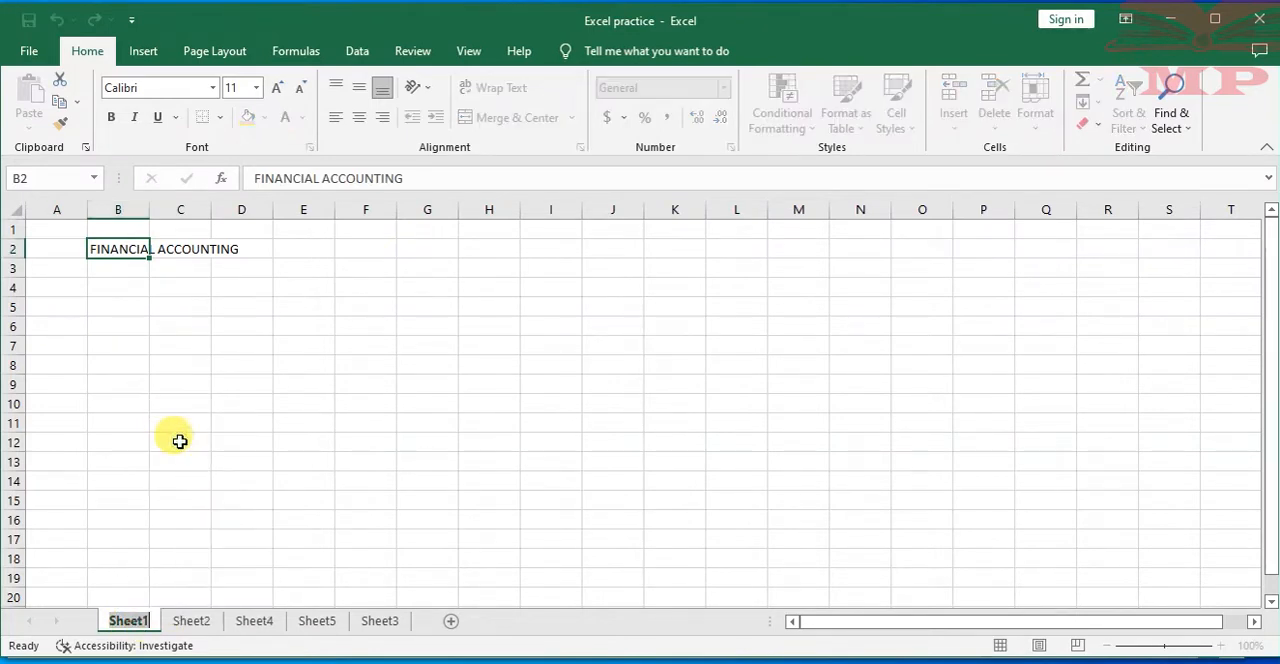
{"action": "left_click", "coordinate": [234, 440]}
{"action": "double_click", "coordinate": [126, 620]}
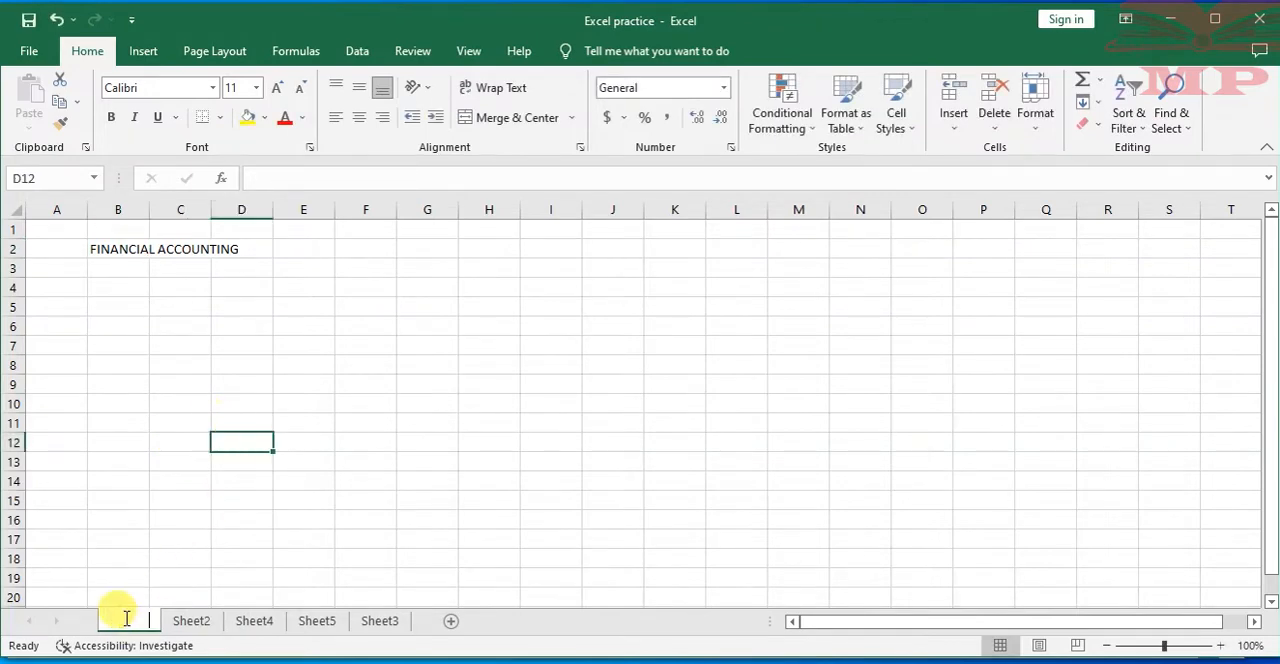
{"action": "left_click", "coordinate": [110, 402]}
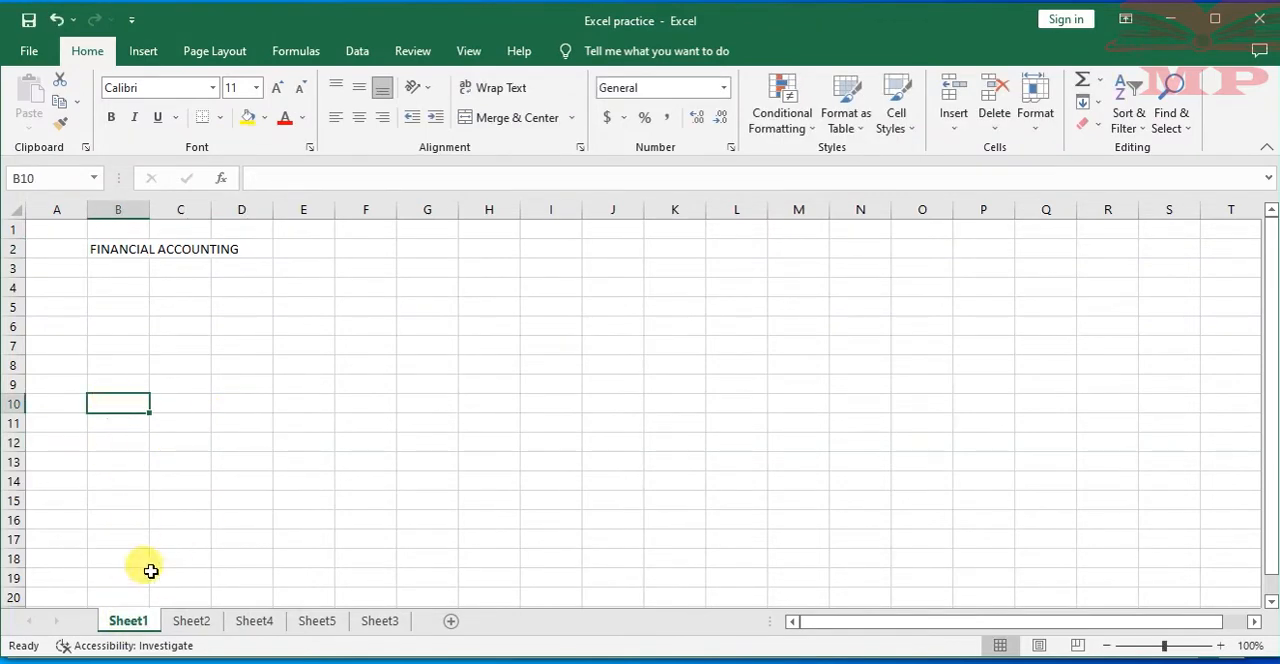
Rename Sheet1 as Jan
{"action": "double_click", "coordinate": [128, 620]}
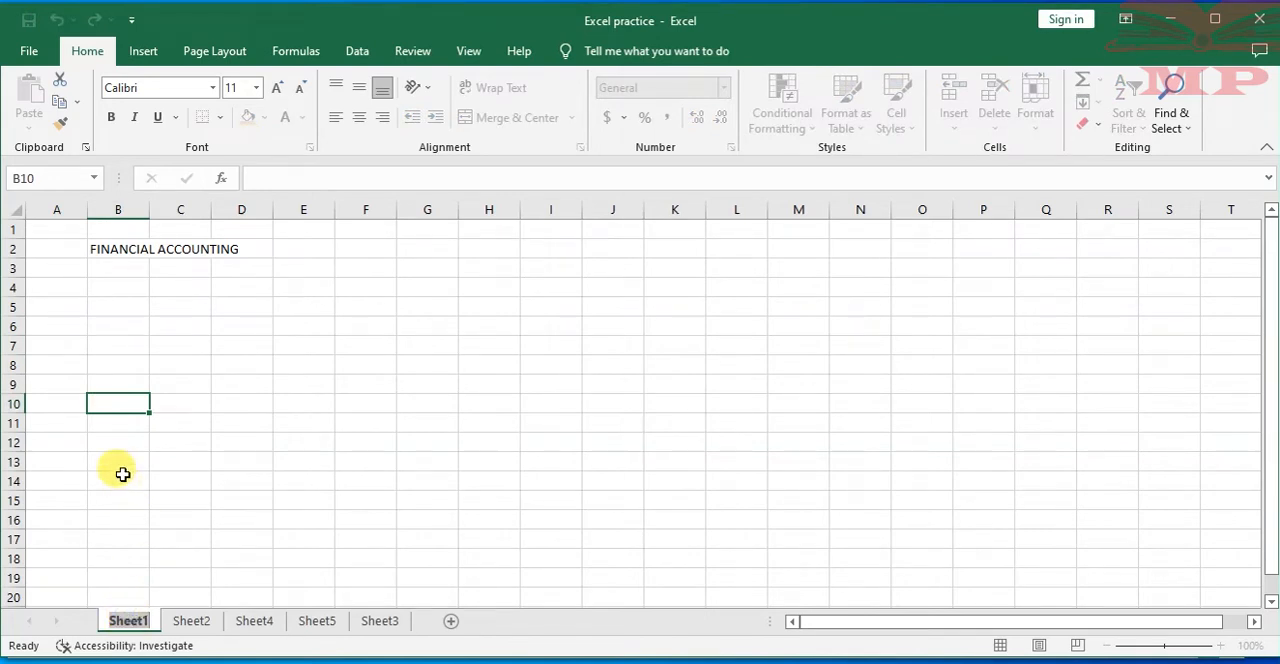
{"action": "type", "text": "jAN"}
{"action": "key", "text": "BackSpace"}
{"action": "key", "text": "BackSpace"}
{"action": "key", "text": "BackSpace"}
{"action": "type", "text": "Jan"}
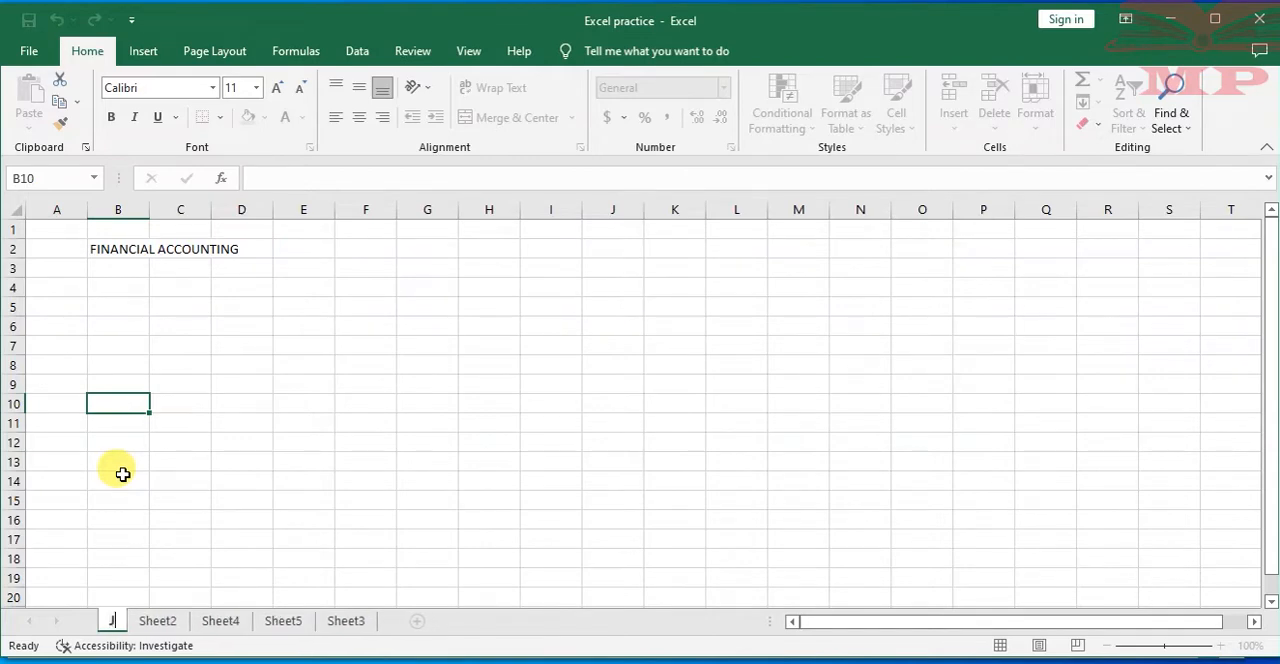
{"action": "left_click", "coordinate": [182, 478]}
{"action": "right_click", "coordinate": [174, 620]}
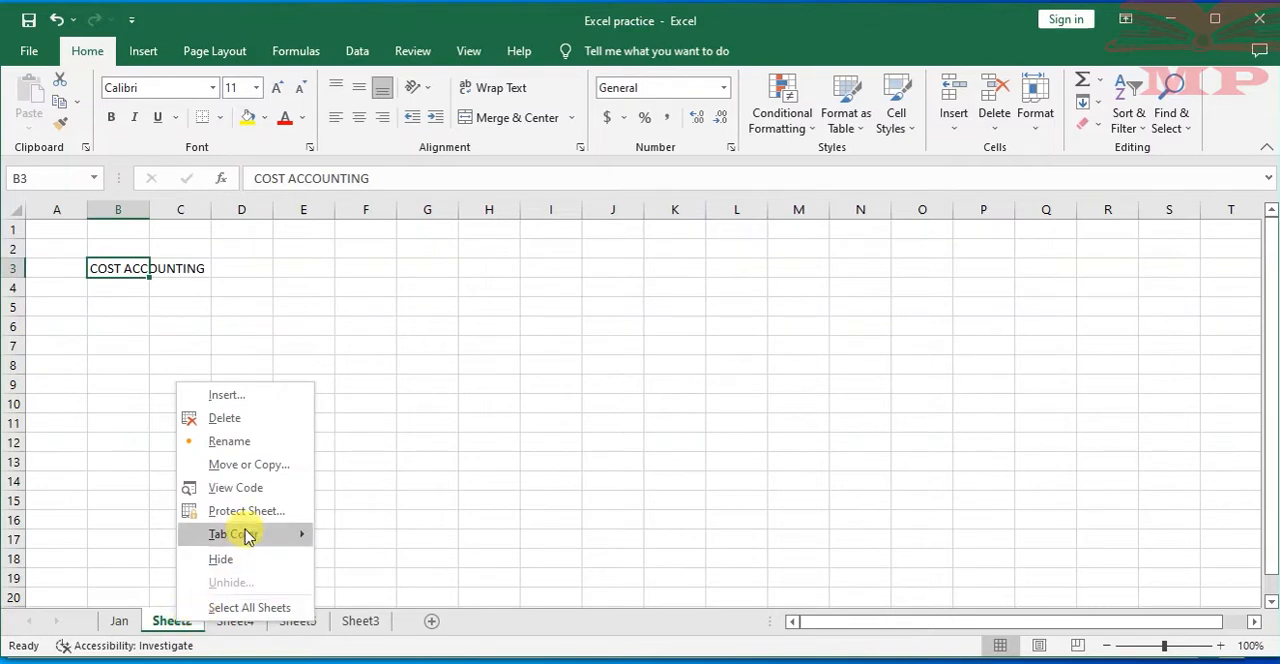
{"action": "right_click", "coordinate": [166, 620]}
{"action": "left_click", "coordinate": [410, 414]}
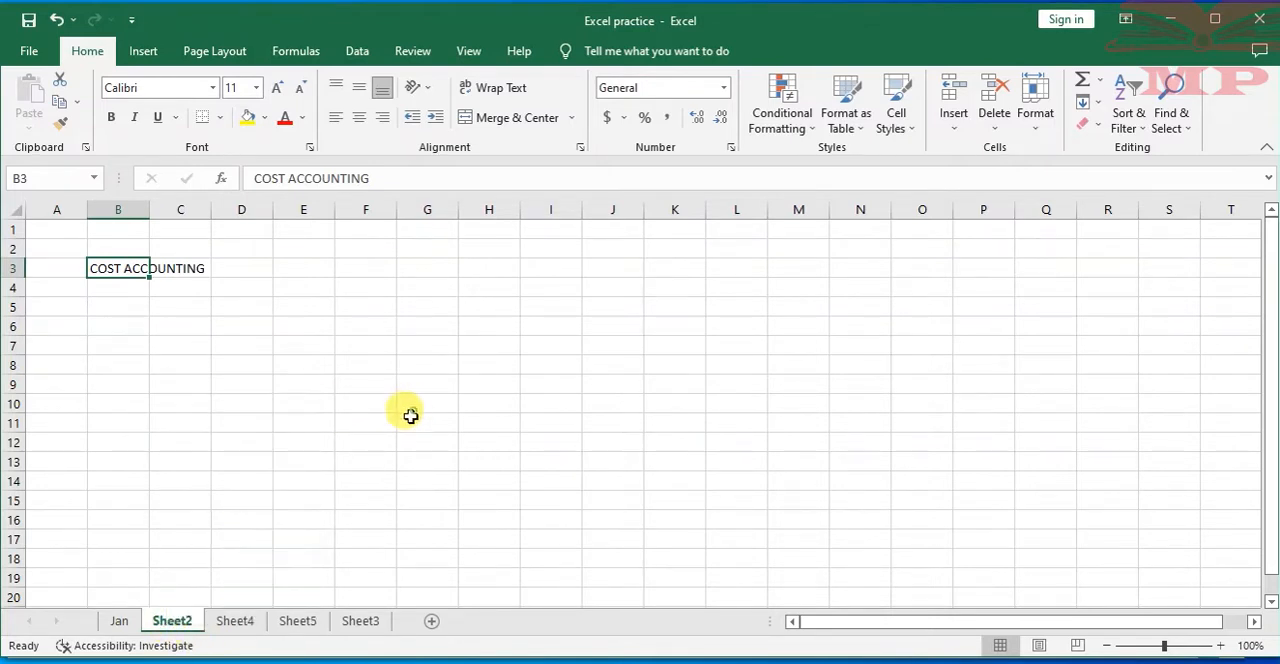
{"action": "right_click", "coordinate": [166, 620]}
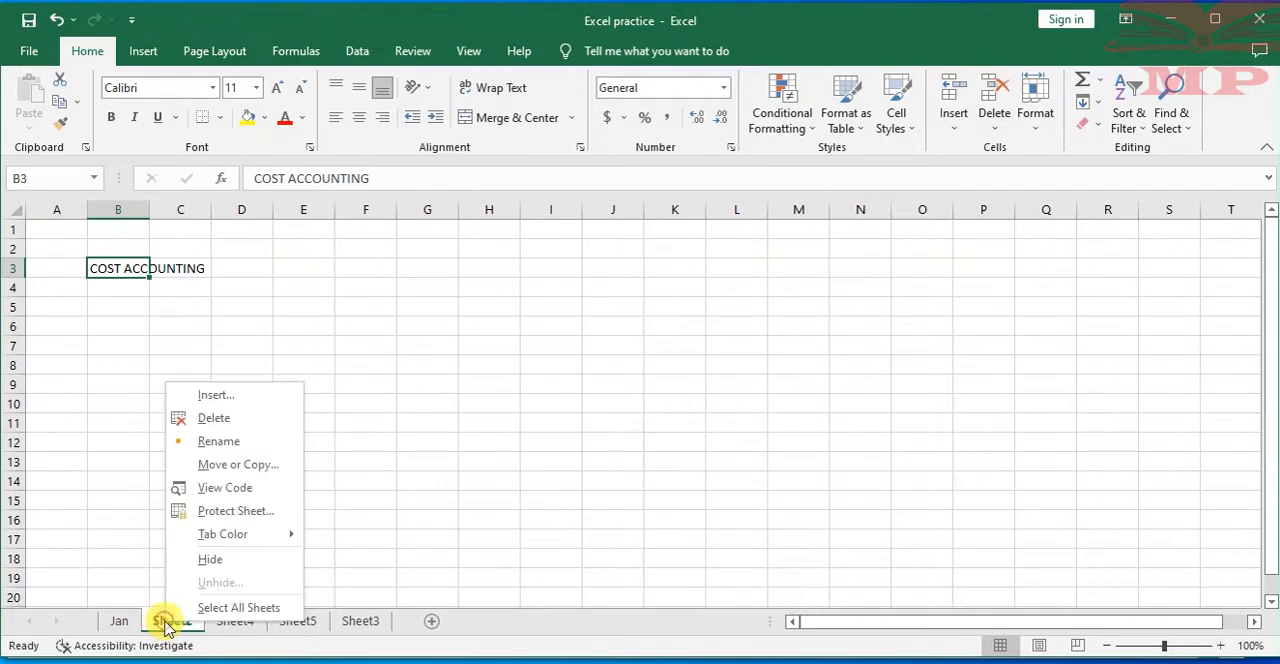
{"action": "left_click", "coordinate": [146, 584]}
{"action": "left_click", "coordinate": [169, 575]}
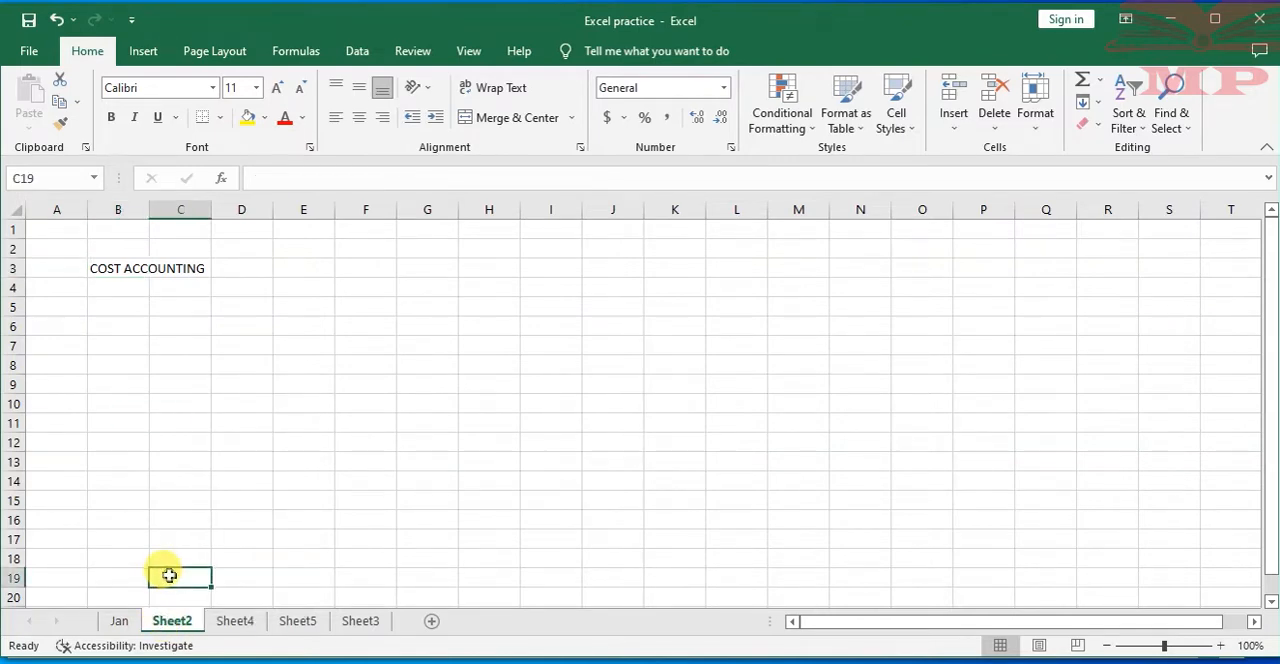
{"action": "right_click", "coordinate": [170, 578]}
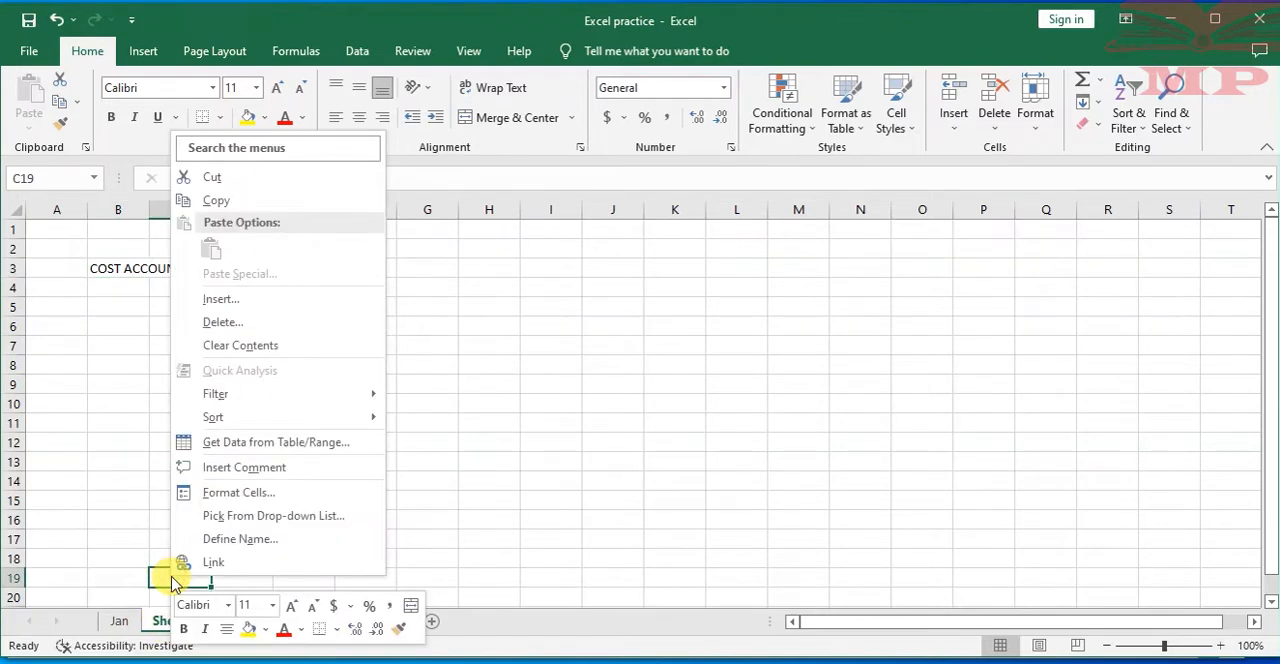
{"action": "left_click", "coordinate": [545, 432]}
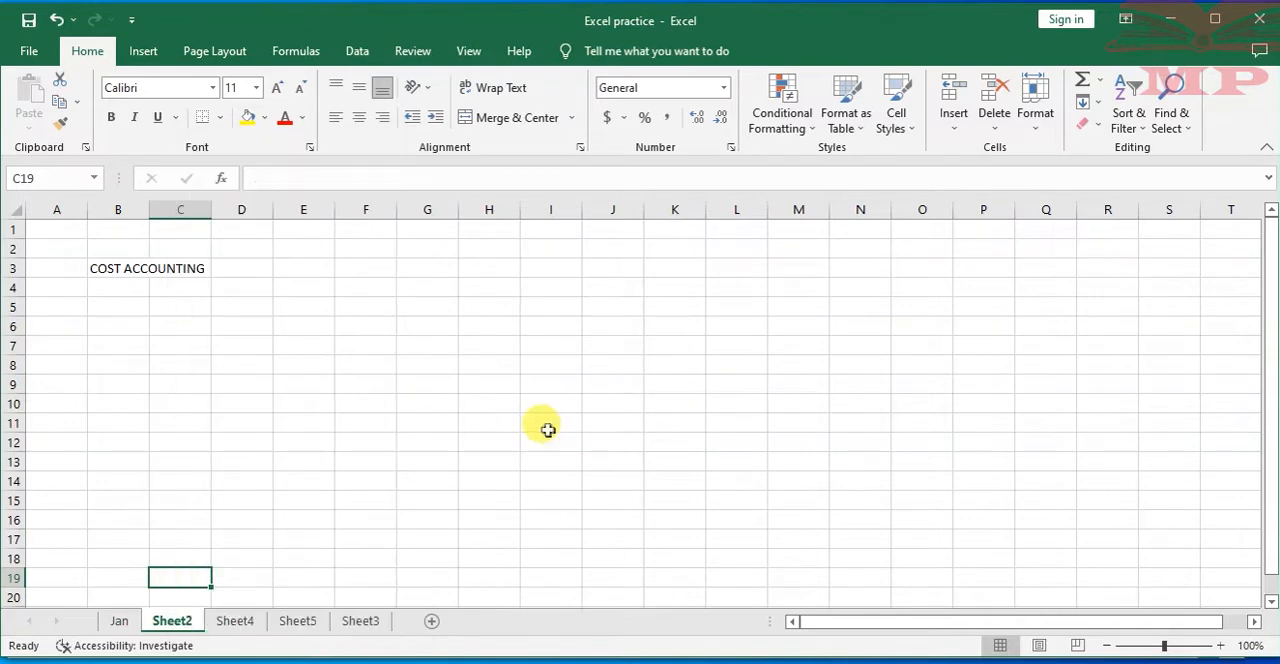
Rename Sheet2, which holds the COST ACCOUNTING heading, as Feb
{"action": "right_click", "coordinate": [178, 626]}
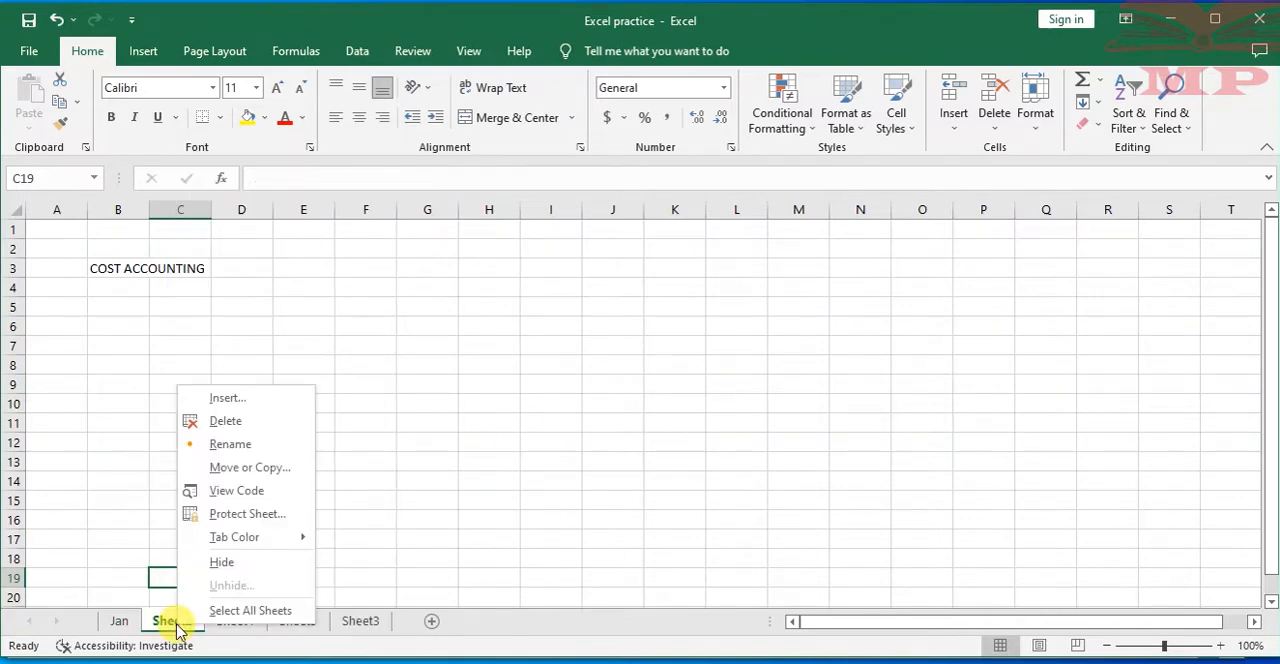
{"action": "left_click", "coordinate": [238, 443]}
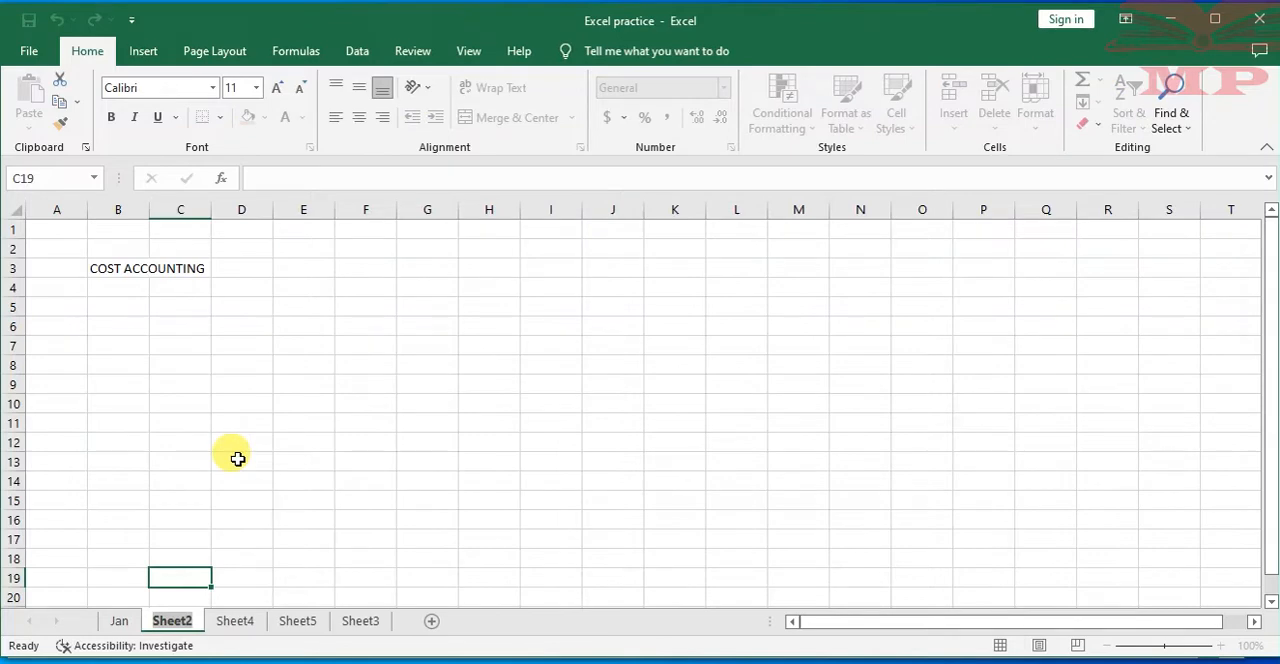
{"action": "type", "text": "Feb"}
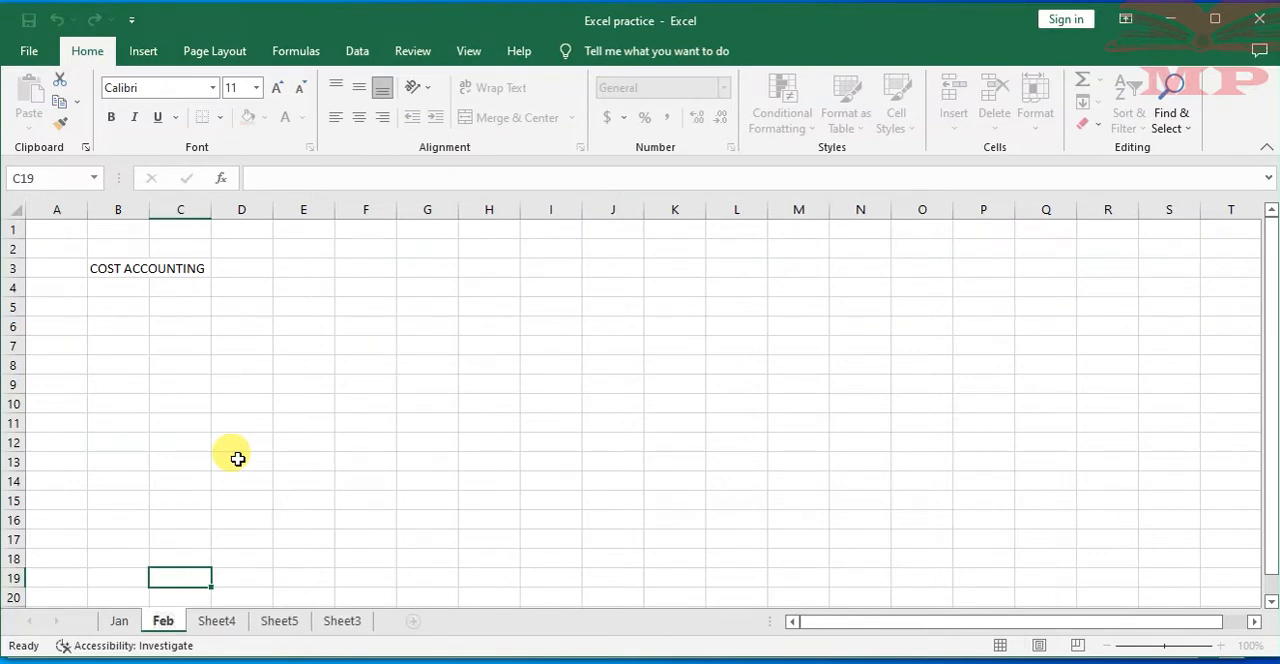
{"action": "left_click", "coordinate": [238, 458]}
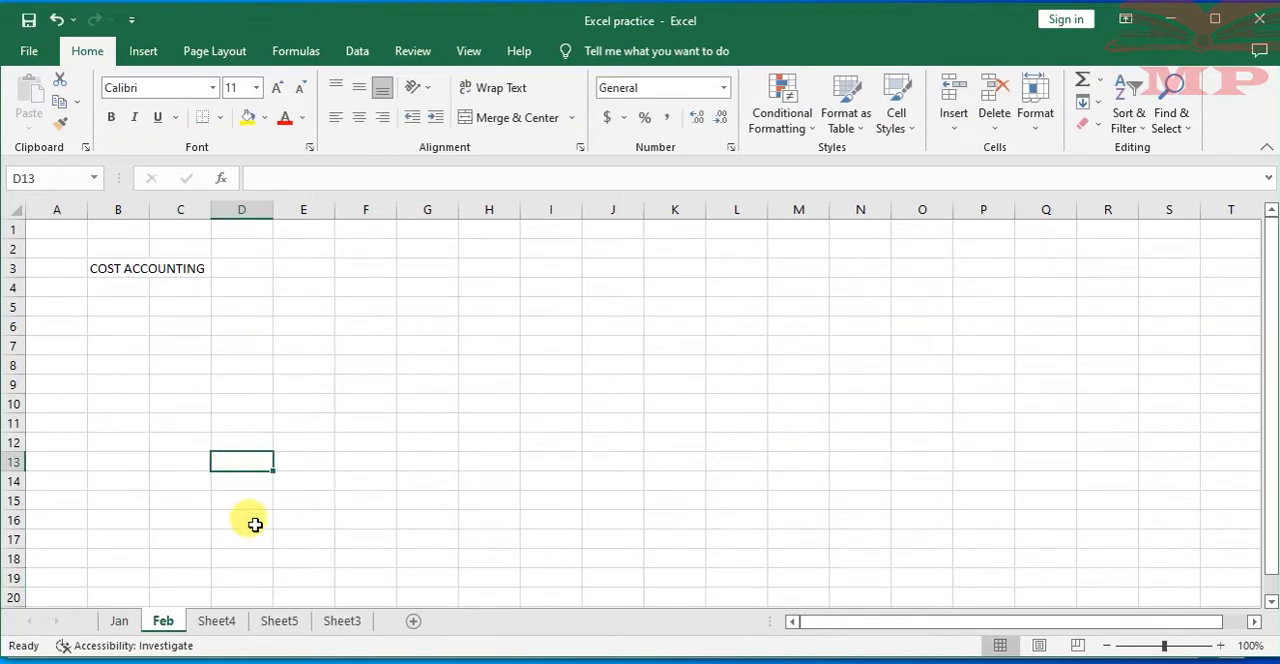
Rename Sheet4 as Mar and Sheet5 as Apr
{"action": "right_click", "coordinate": [216, 620]}
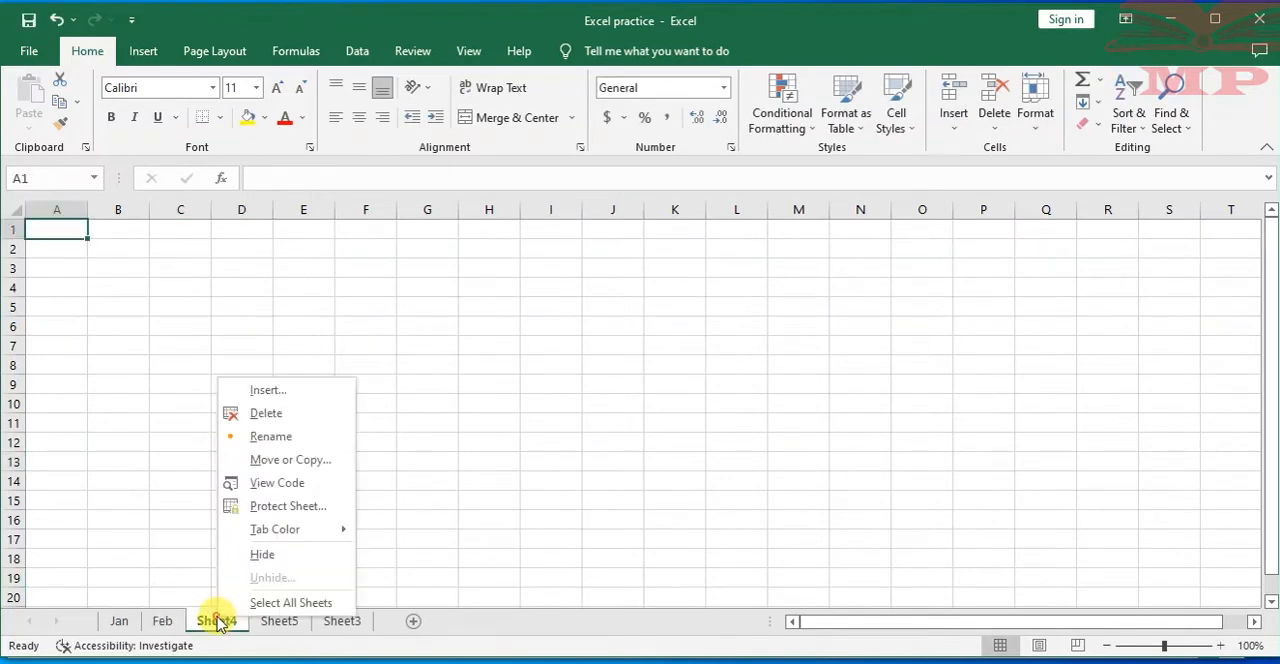
{"action": "left_click", "coordinate": [284, 442]}
{"action": "type", "text": "Mar"}
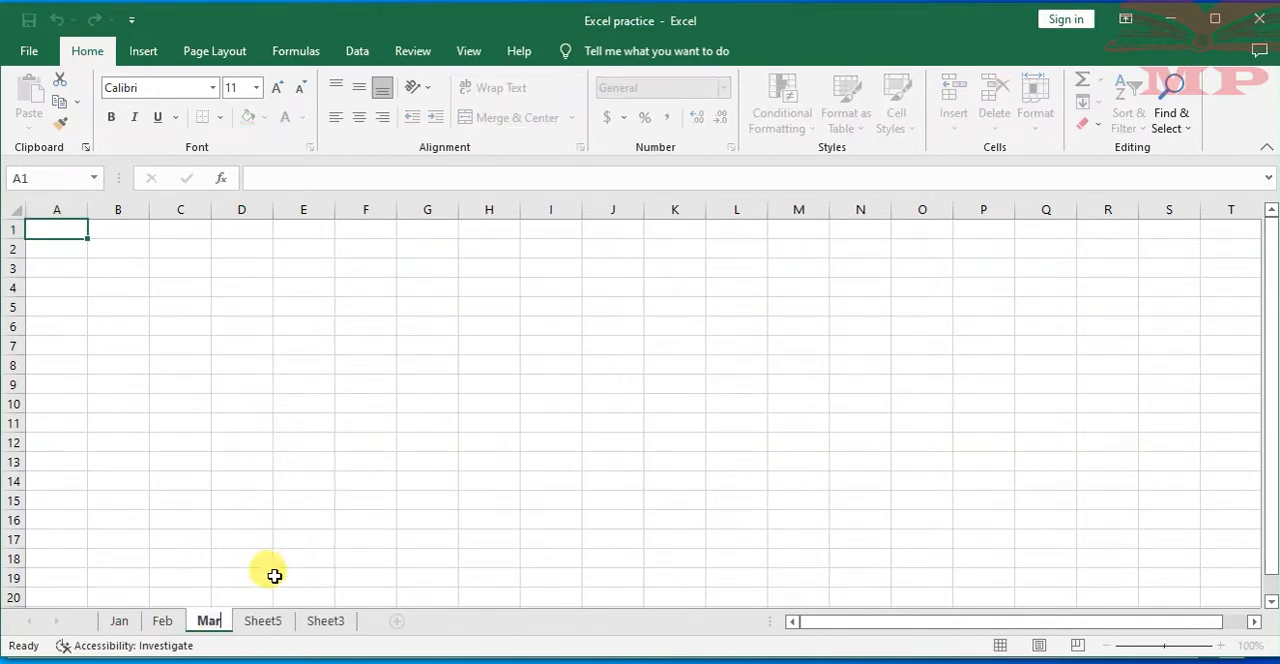
{"action": "right_click", "coordinate": [263, 620]}
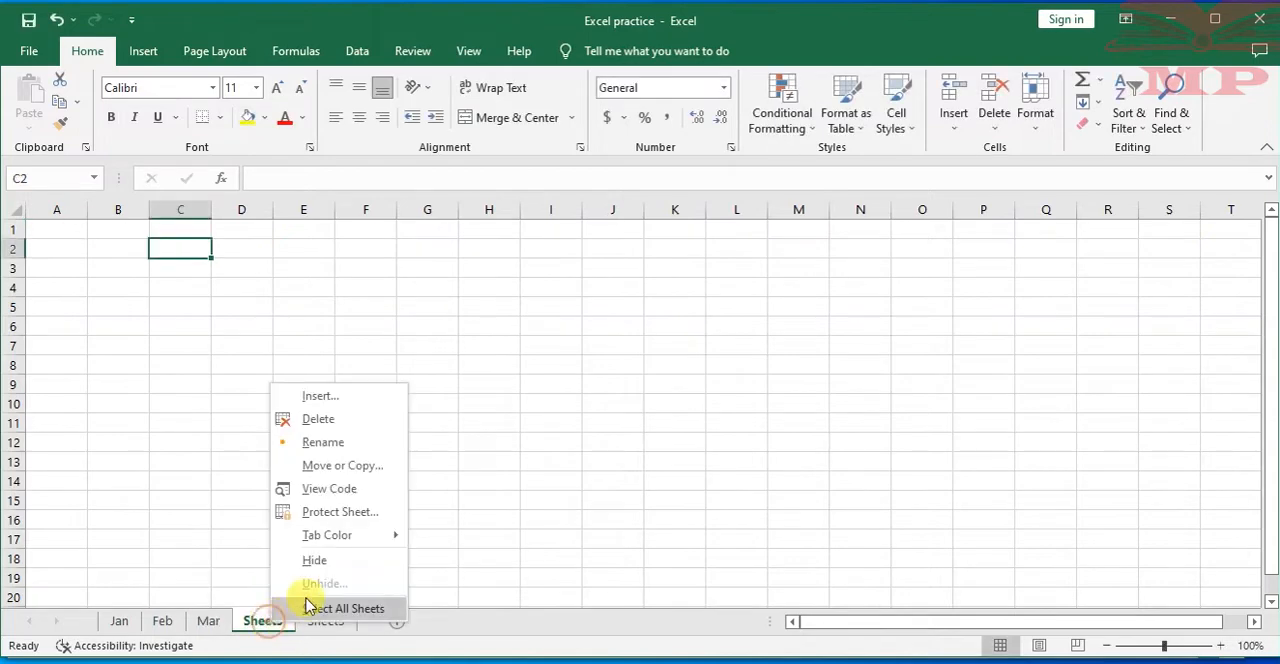
{"action": "left_click", "coordinate": [325, 442]}
{"action": "type", "text": "Apr"}
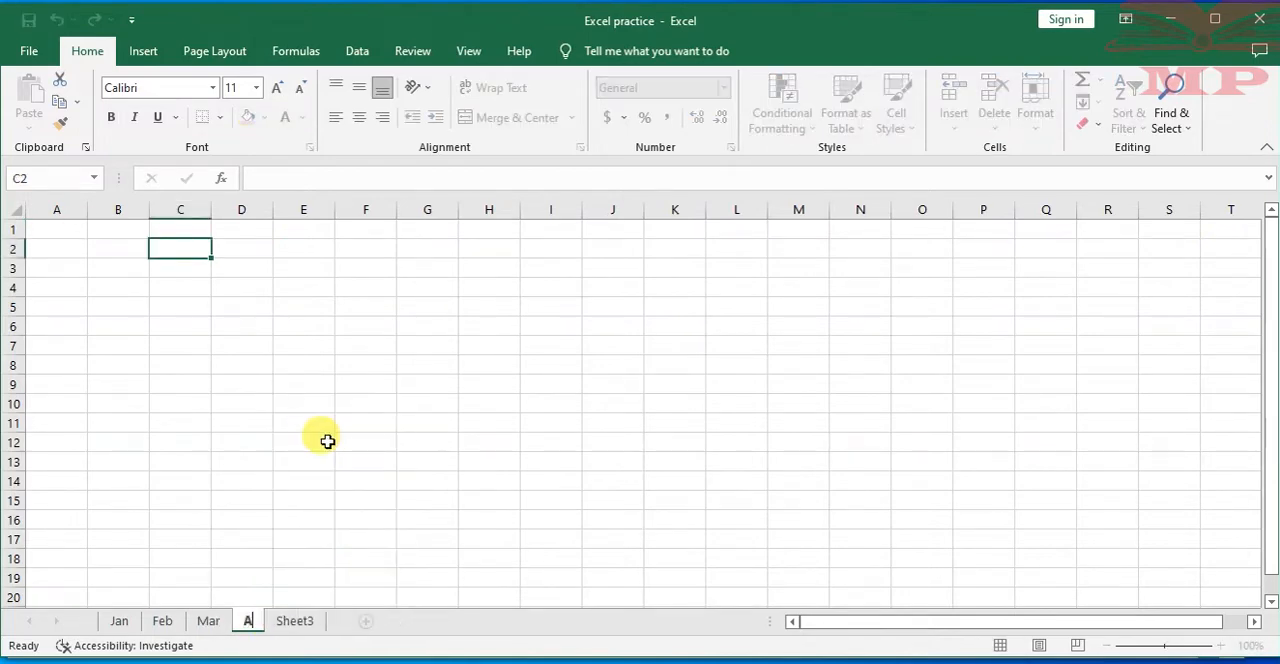
Rename Sheet3, which holds the TAXATION DATA heading, as May
{"action": "right_click", "coordinate": [307, 620]}
{"action": "left_click", "coordinate": [352, 441]}
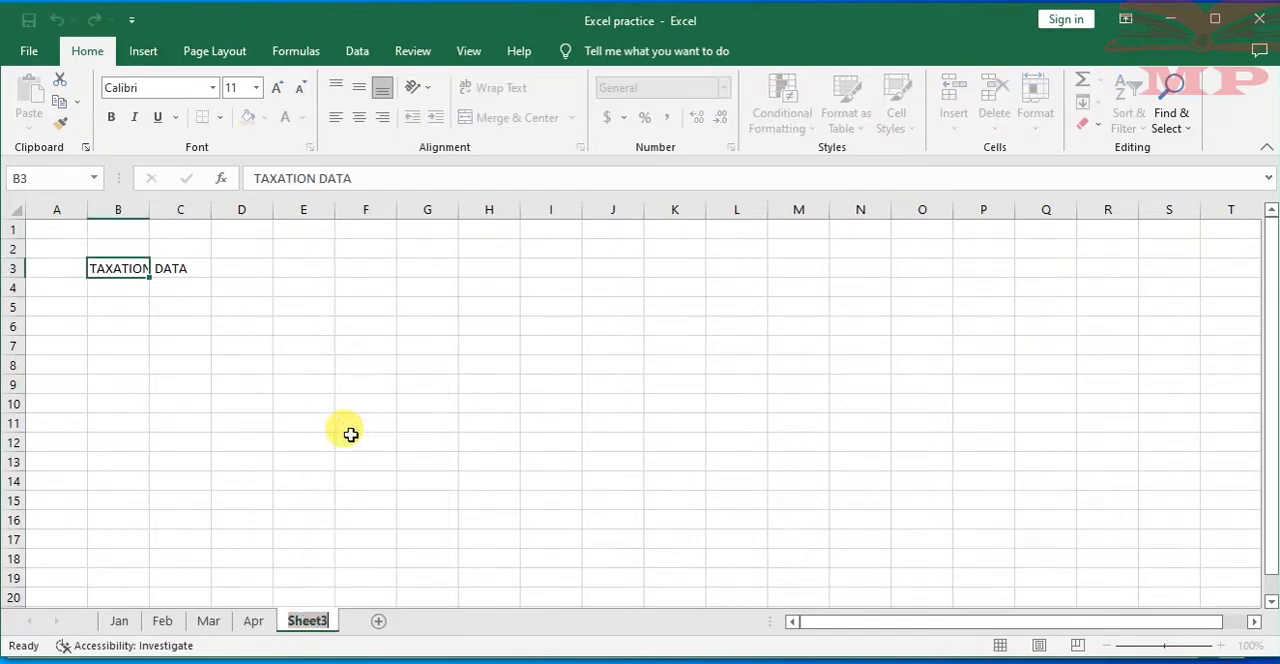
{"action": "type", "text": "May"}
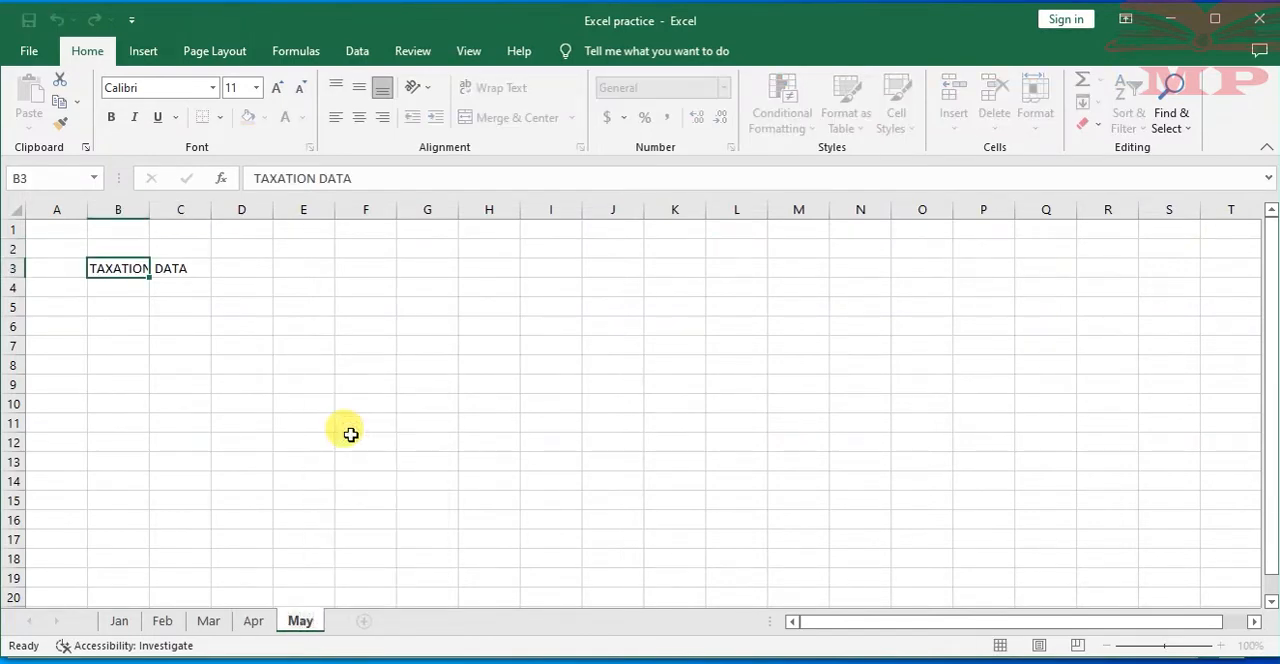
{"action": "left_click", "coordinate": [351, 435]}
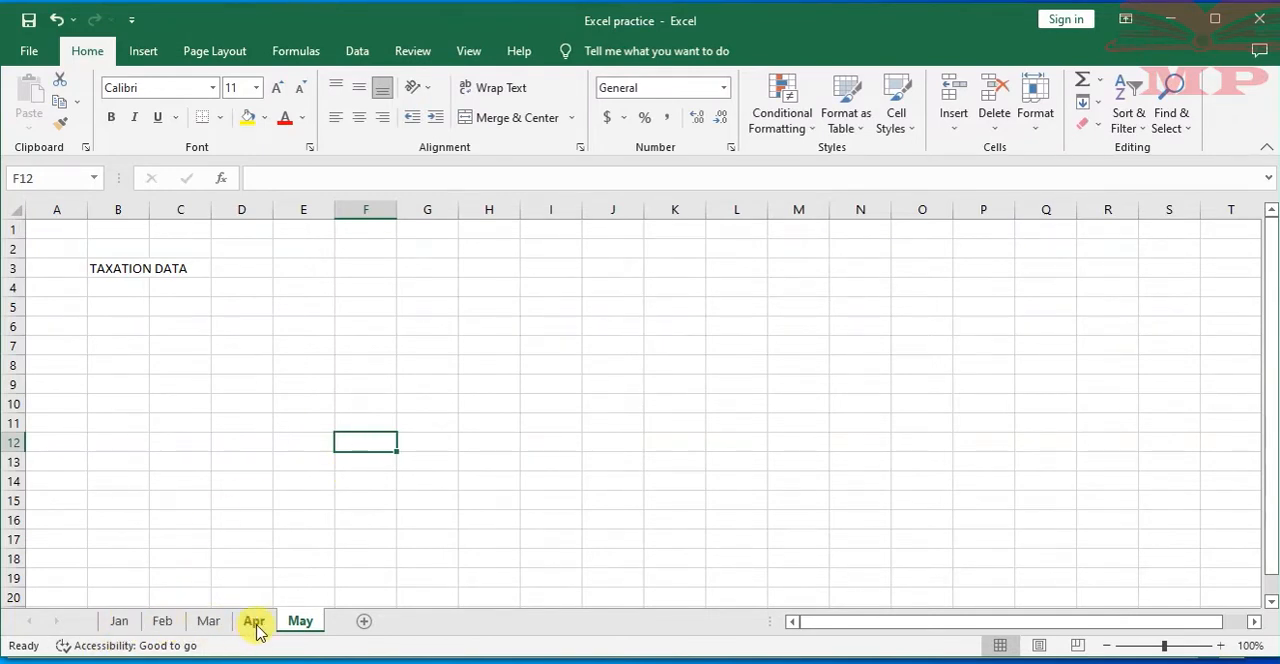
Add a new worksheet after the May sheet and name it "Jun,"
{"action": "left_click", "coordinate": [364, 624]}
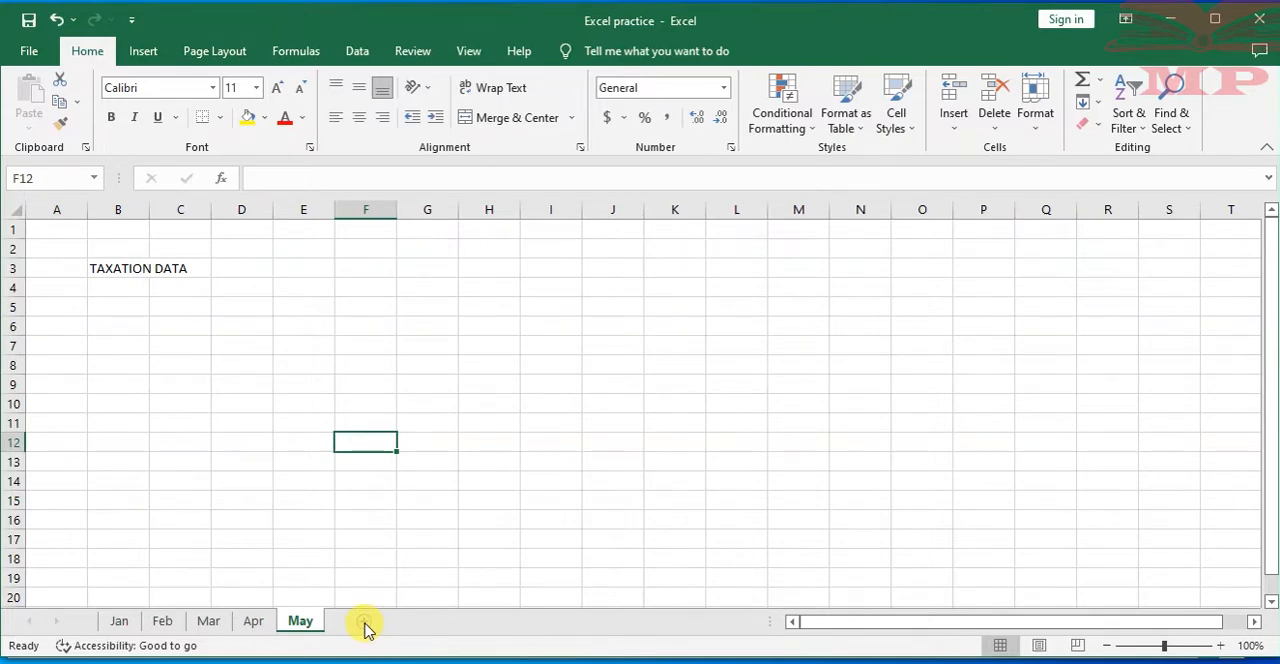
{"action": "right_click", "coordinate": [366, 628]}
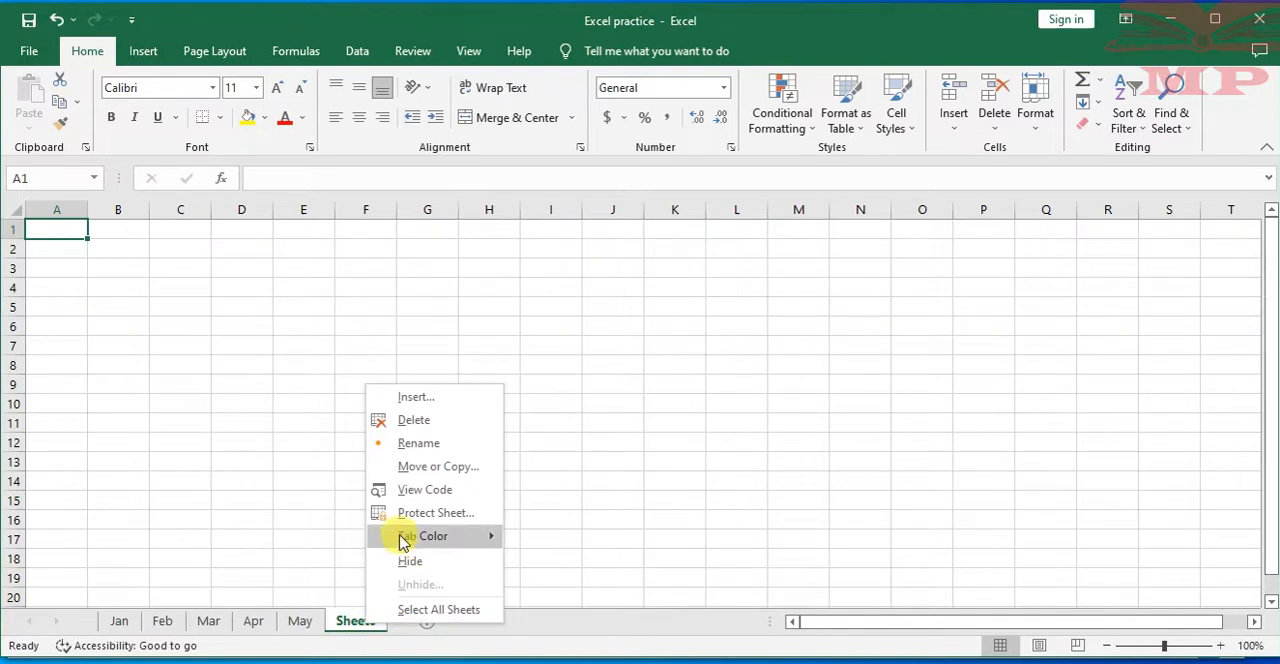
{"action": "left_click", "coordinate": [415, 444]}
{"action": "type", "text": "Jun,"}
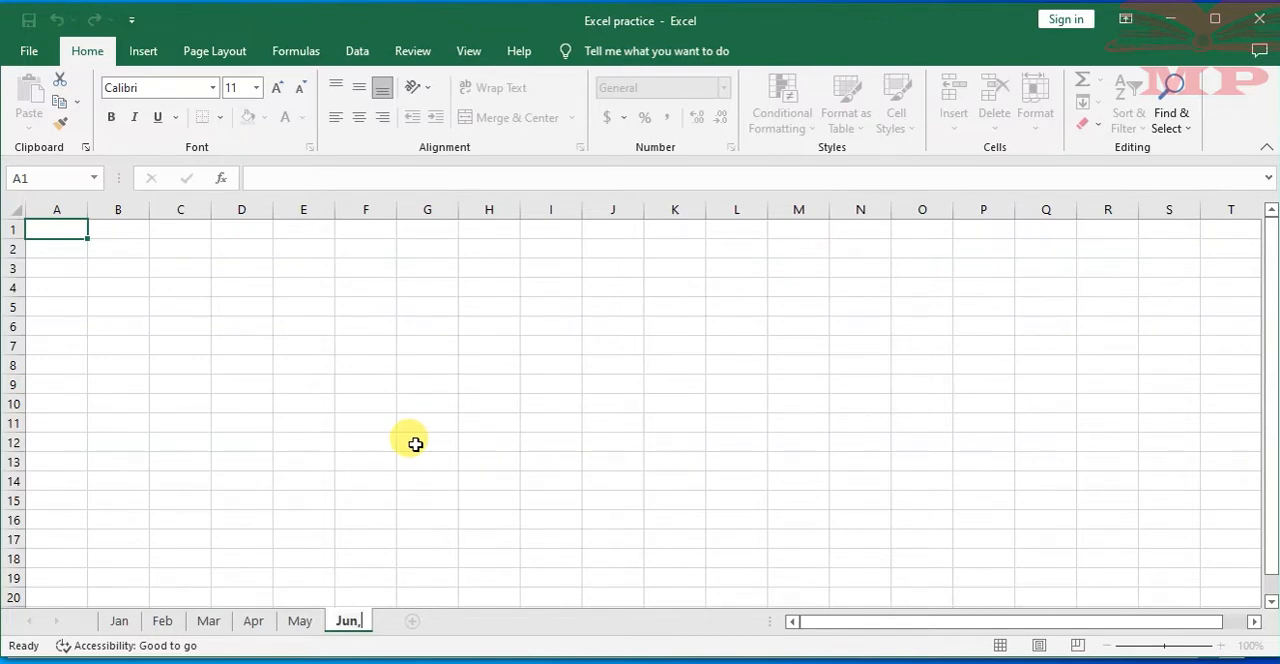
{"action": "left_click", "coordinate": [415, 444]}
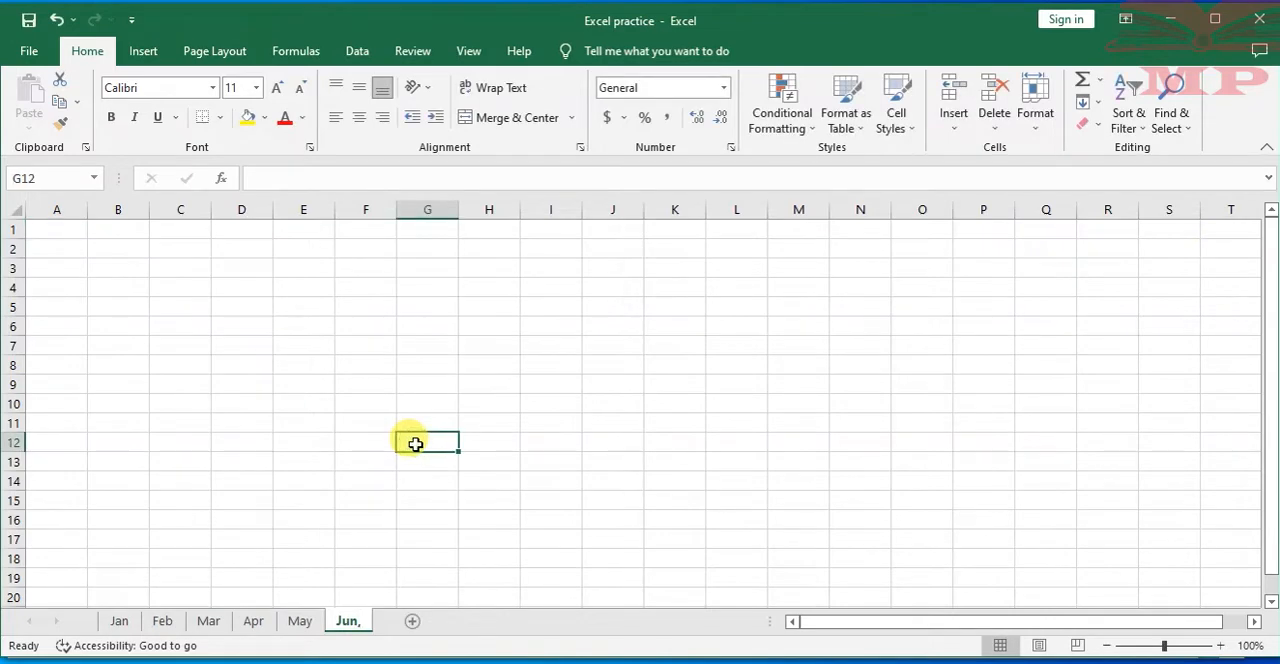
{"action": "right_click", "coordinate": [343, 620]}
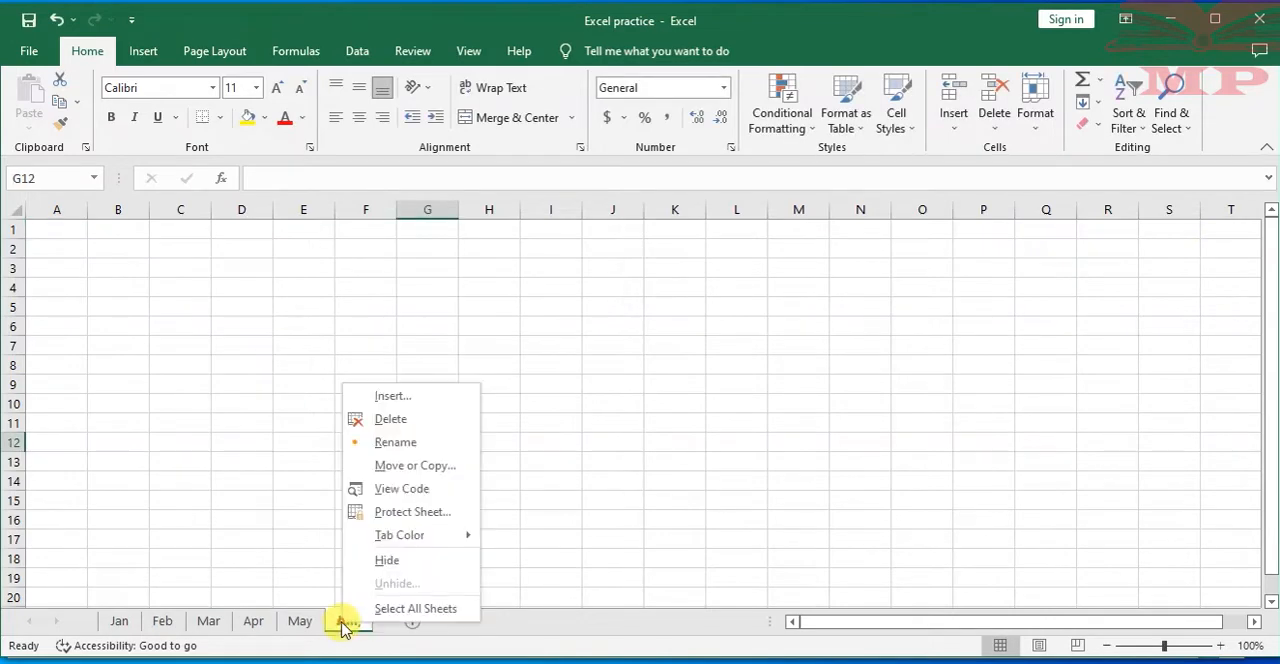
{"action": "left_click", "coordinate": [395, 442]}
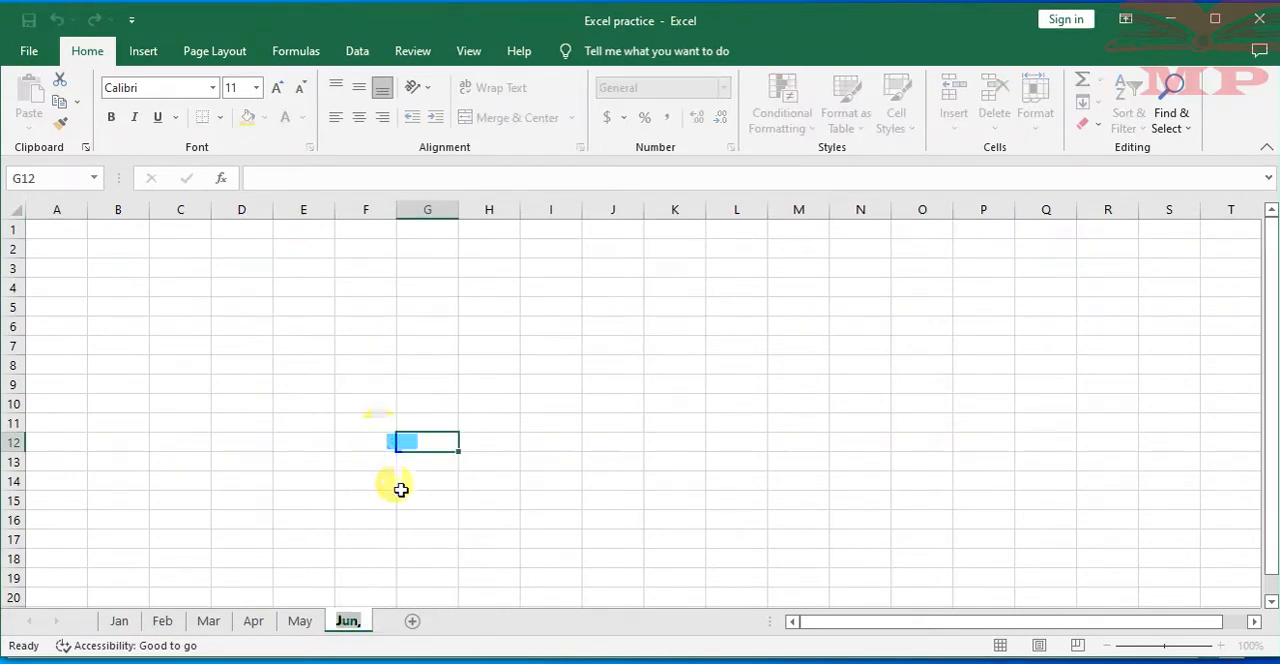
{"action": "key", "text": "Return"}
Correct the name of the last worksheet to Jun, without the comma
{"action": "right_click", "coordinate": [352, 622]}
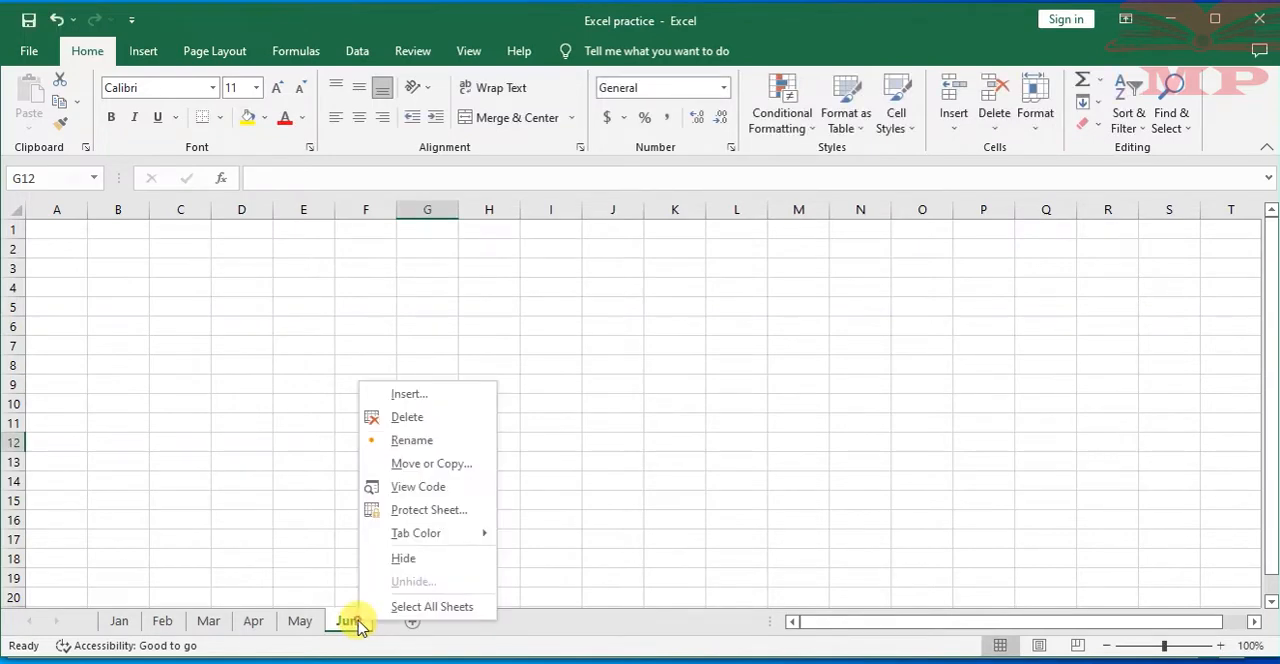
{"action": "left_click", "coordinate": [420, 444]}
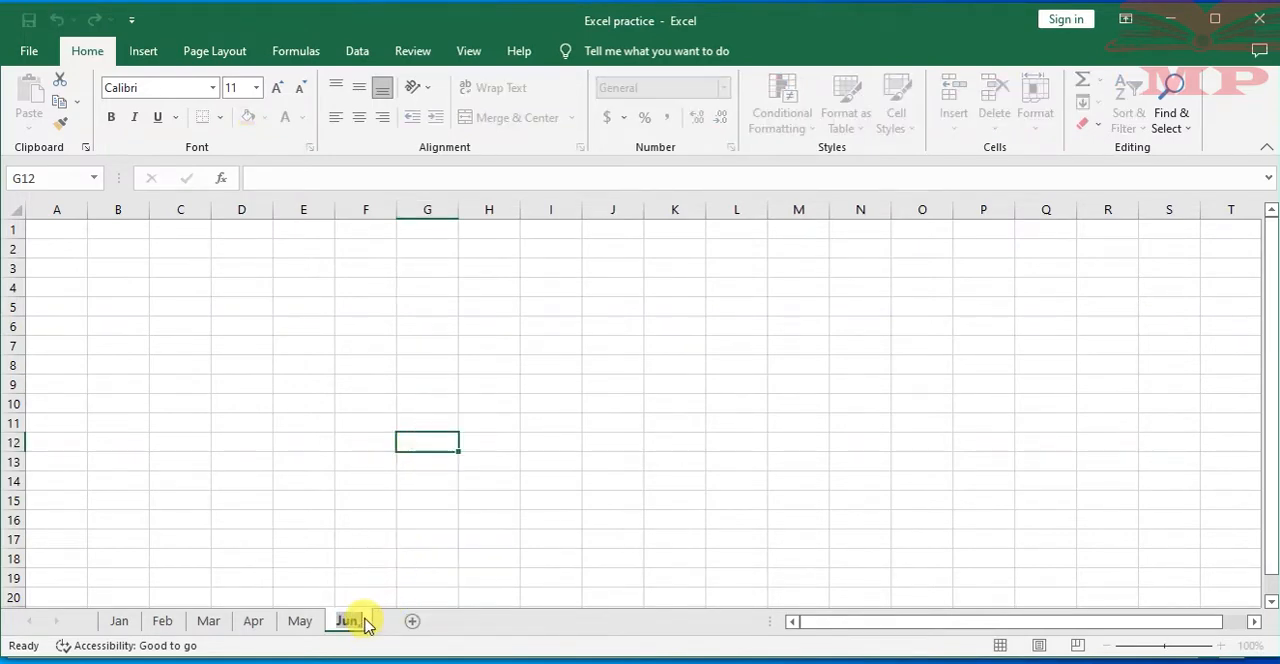
{"action": "key", "text": "BackSpace"}
{"action": "type", "text": "ju"}
{"action": "key", "text": "BackSpace"}
{"action": "key", "text": "BackSpace"}
{"action": "type", "text": "Jul"}
{"action": "type", "text": "e"}
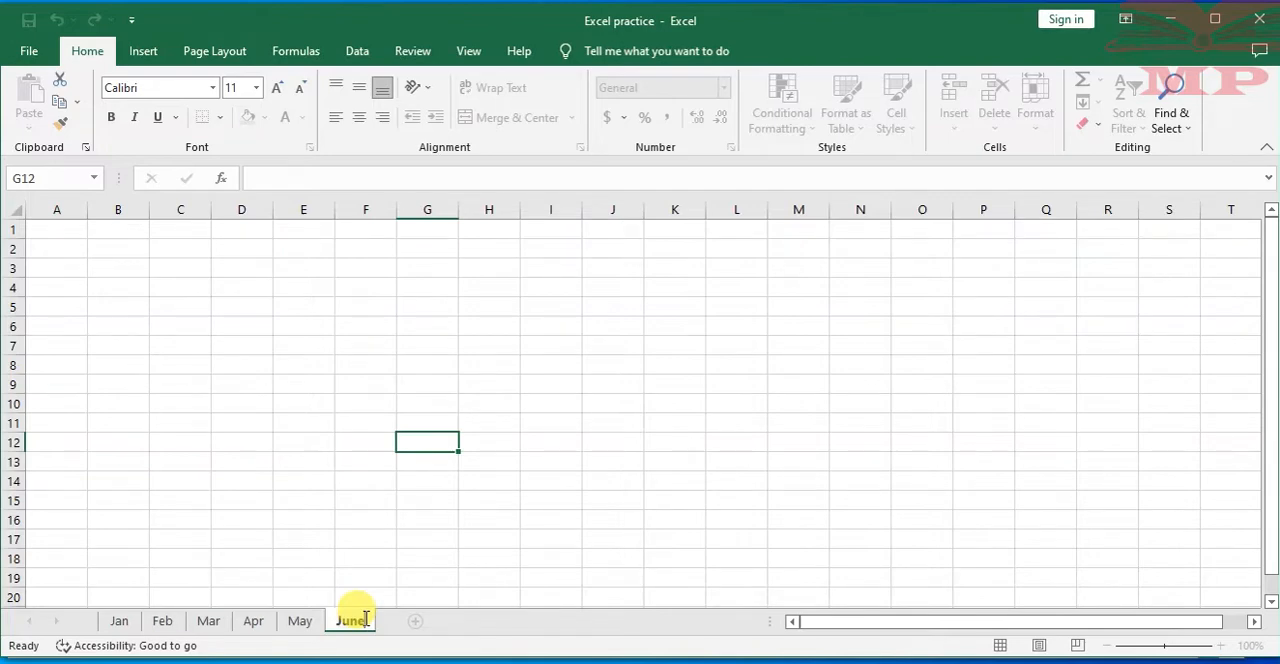
{"action": "type", "text": "\""}
{"action": "key", "text": "BackSpace"}
{"action": "key", "text": "BackSpace"}
{"action": "key", "text": "BackSpace"}
{"action": "key", "text": "BackSpace"}
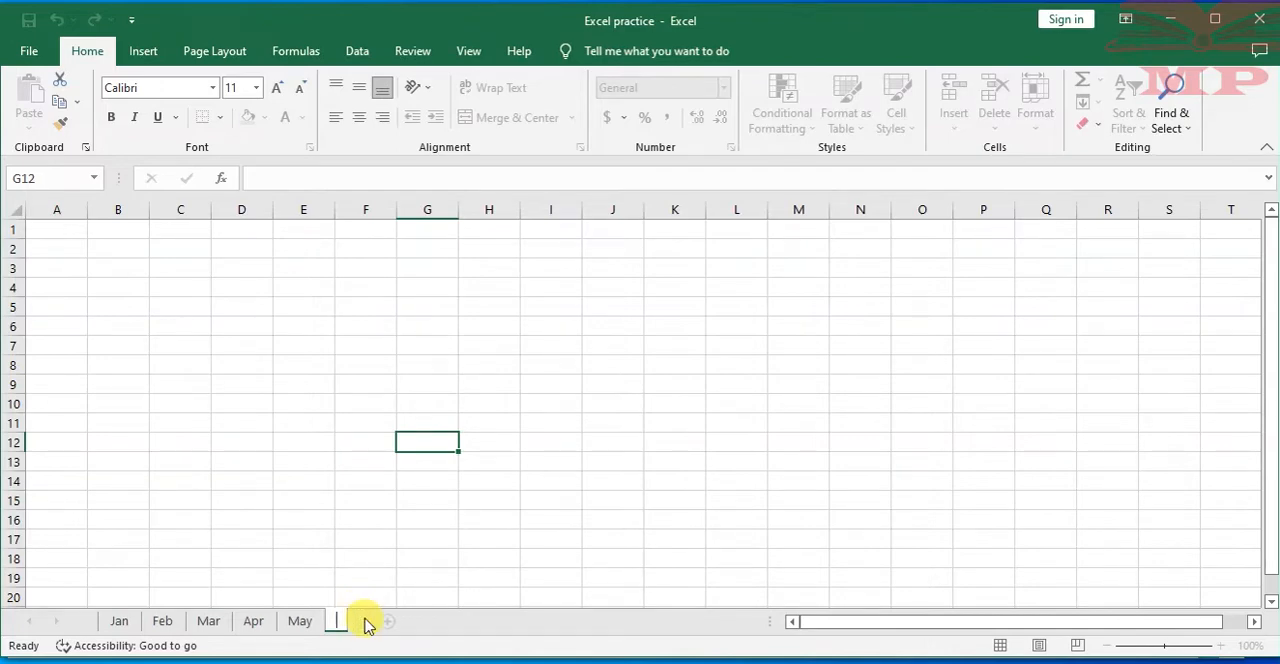
{"action": "type", "text": "Jun"}
{"action": "left_click", "coordinate": [277, 462]}
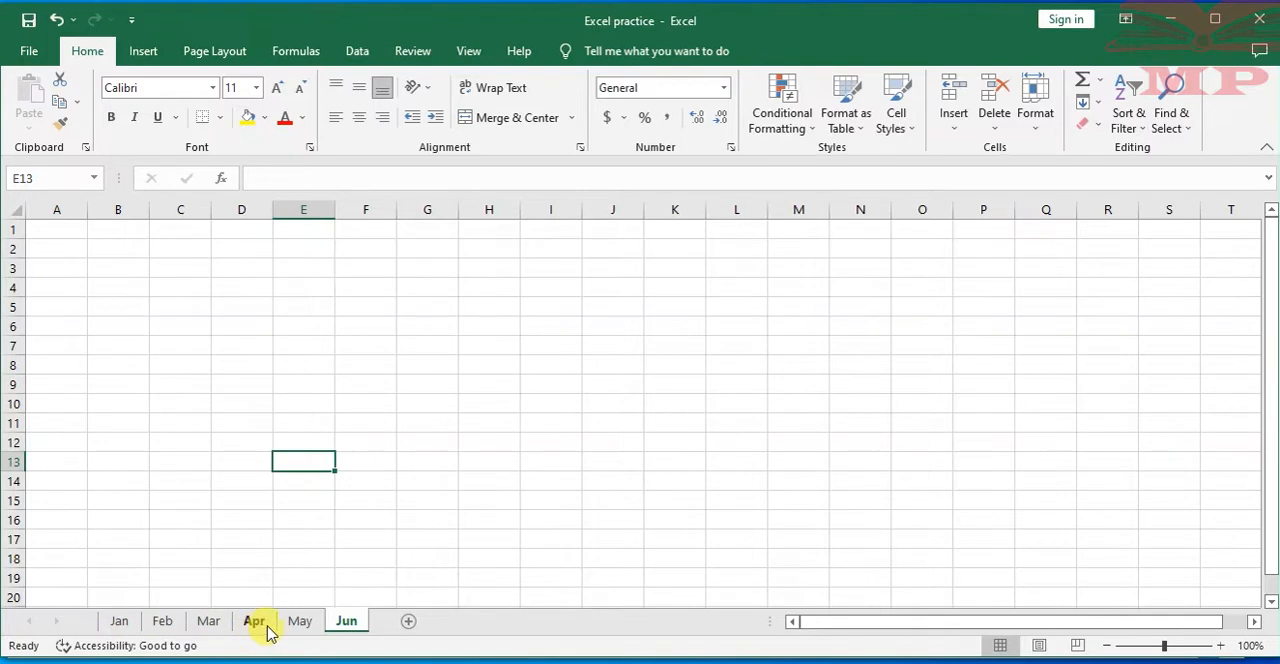
{"action": "left_click", "coordinate": [229, 487]}
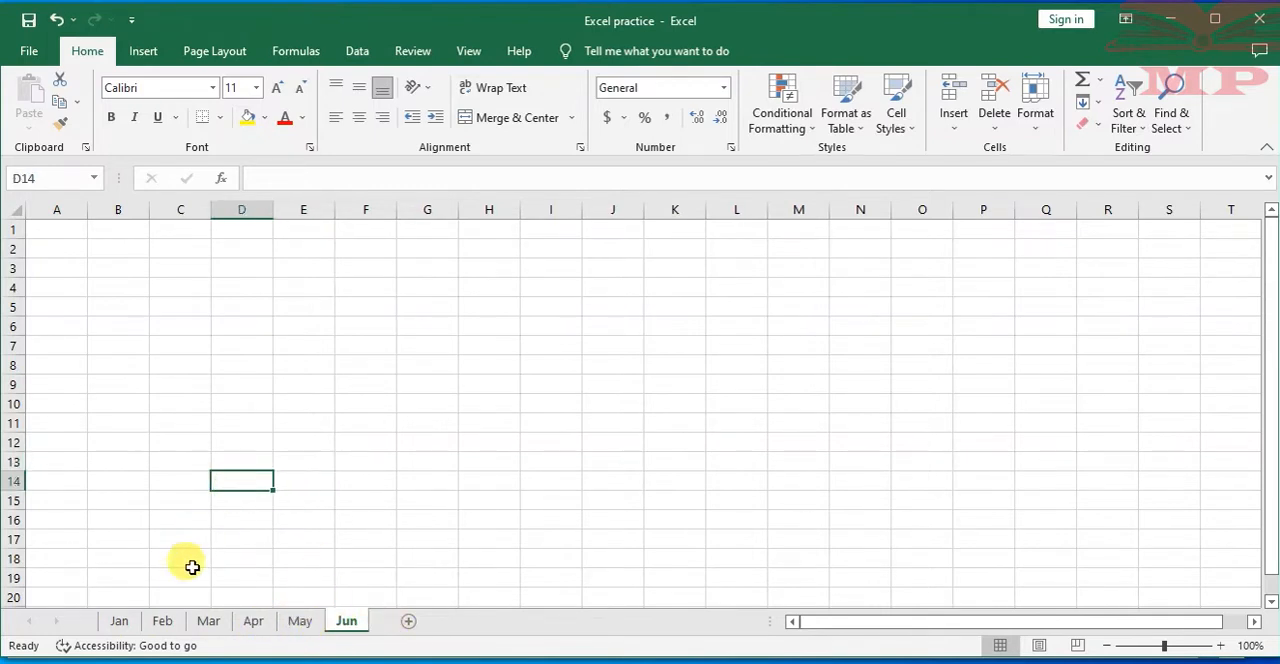
Look through the month worksheets from Feb to Jun and return to Jan
{"action": "left_click", "coordinate": [165, 621]}
{"action": "left_click", "coordinate": [208, 621]}
{"action": "left_click", "coordinate": [253, 621]}
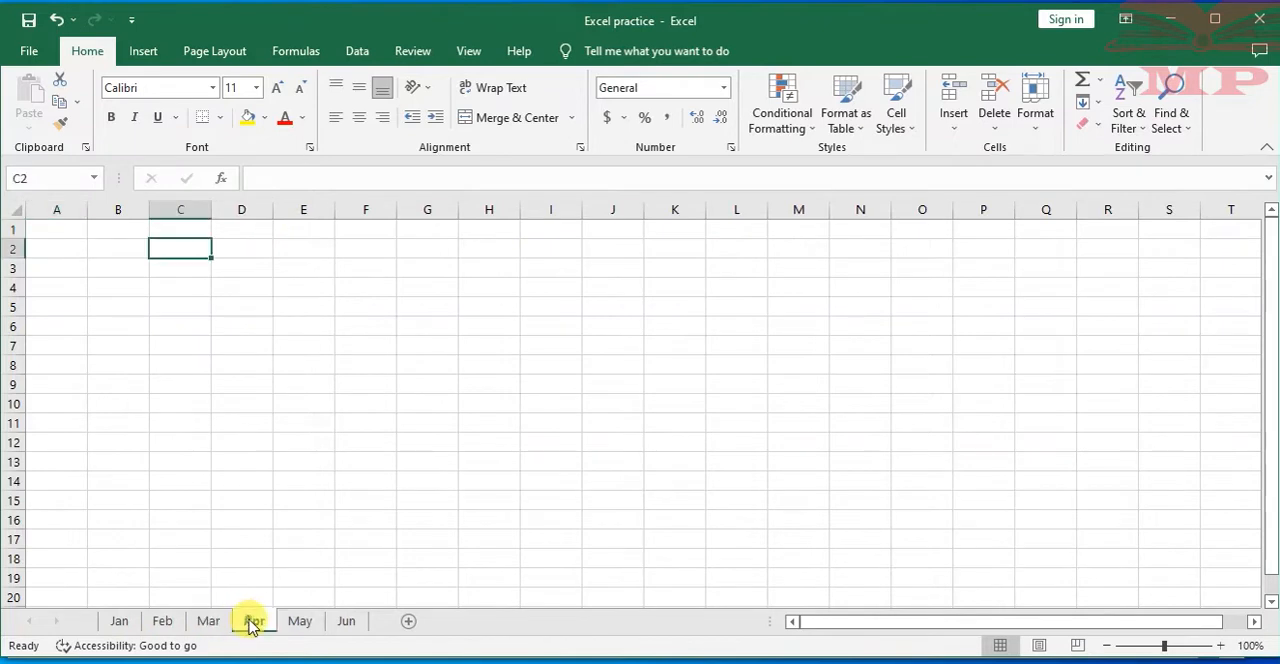
{"action": "left_click", "coordinate": [300, 621]}
{"action": "left_click", "coordinate": [345, 621]}
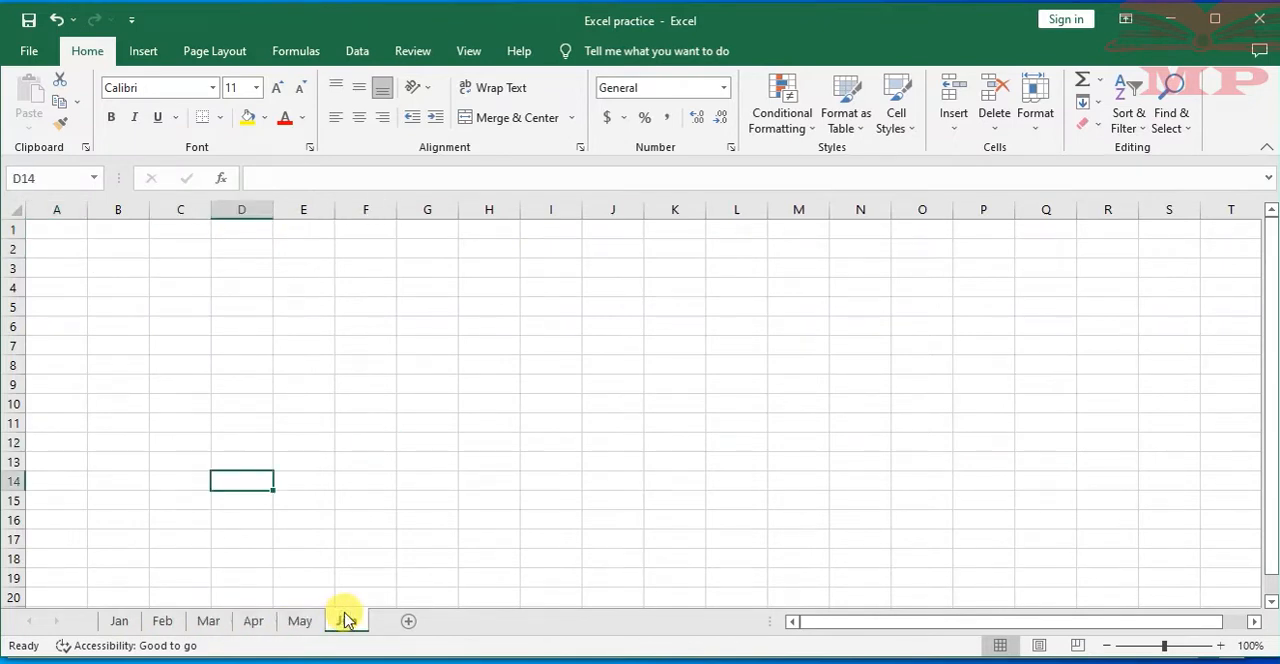
{"action": "left_click", "coordinate": [119, 621]}
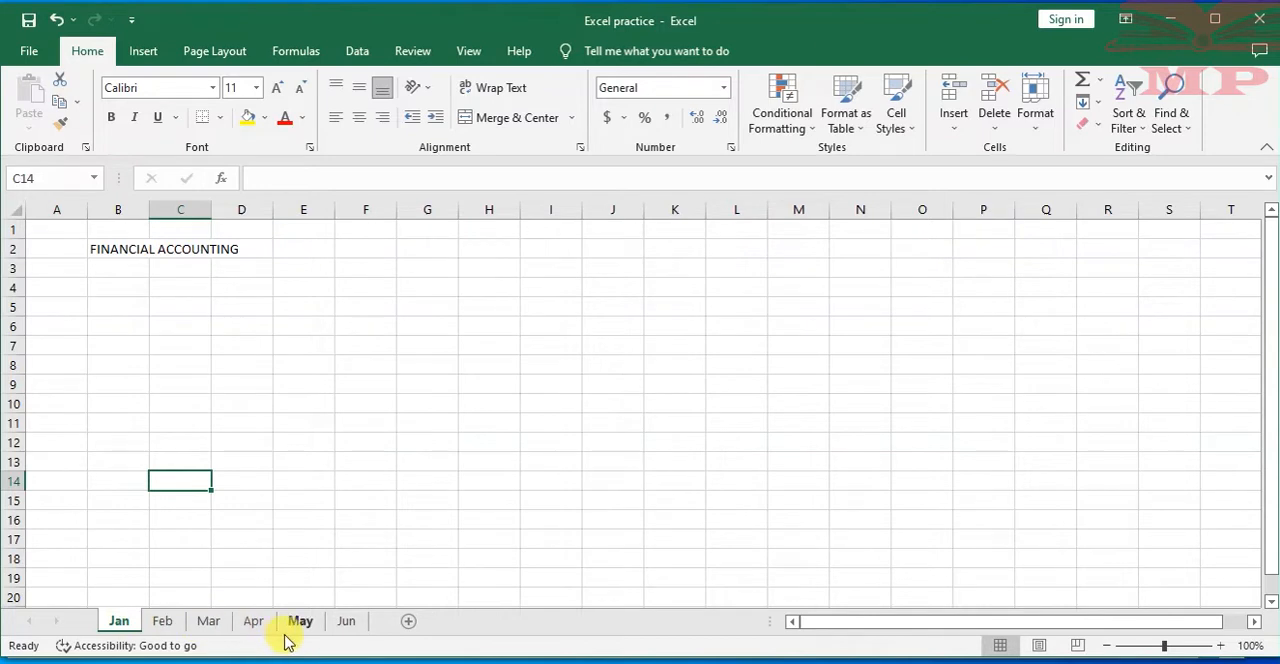
Delete the Jun worksheet from the workbook
{"action": "left_click", "coordinate": [346, 621]}
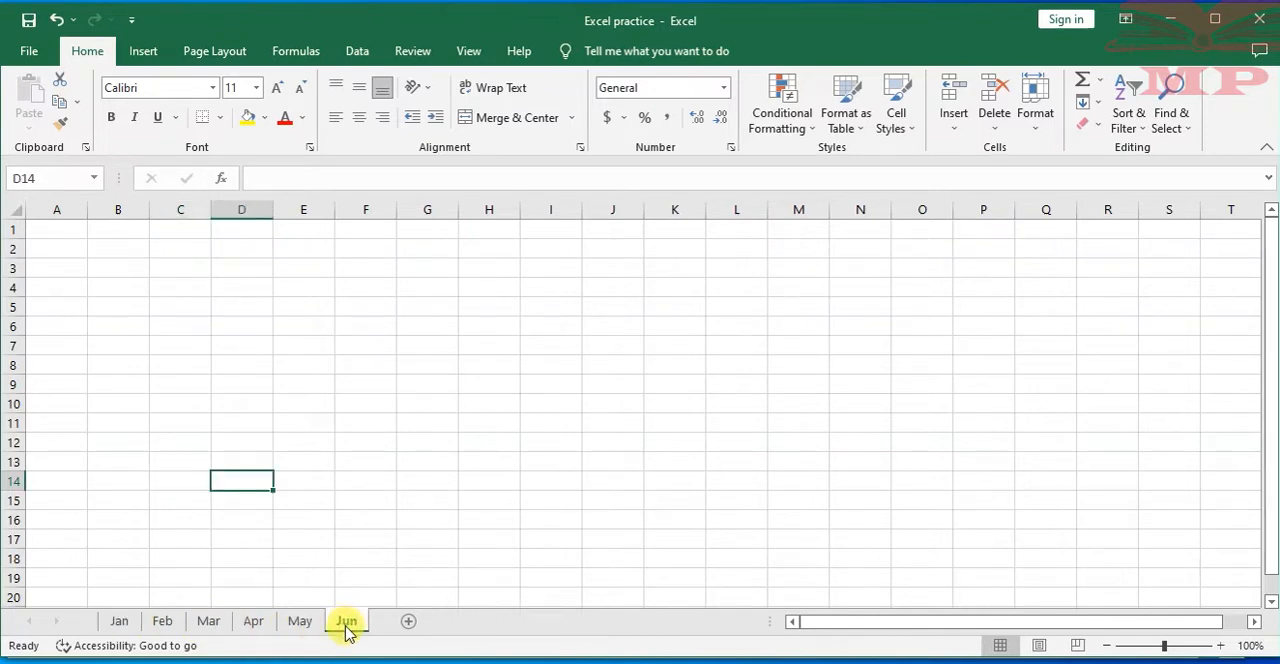
{"action": "right_click", "coordinate": [346, 628]}
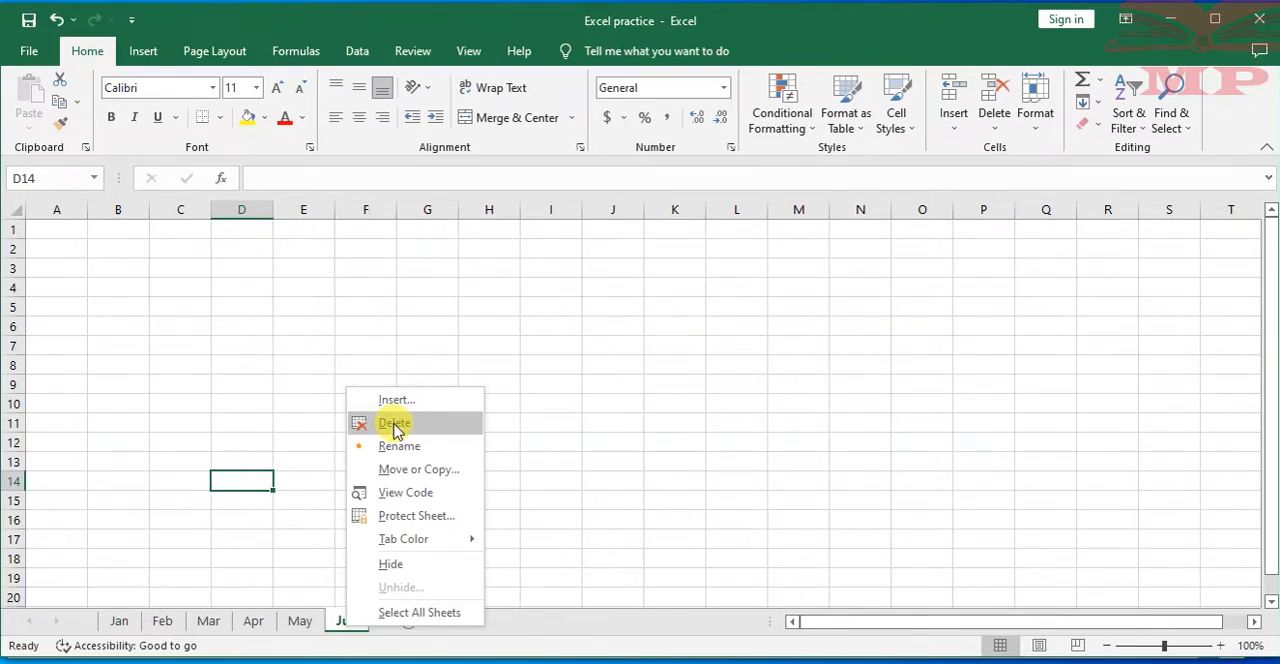
{"action": "left_click", "coordinate": [395, 423]}
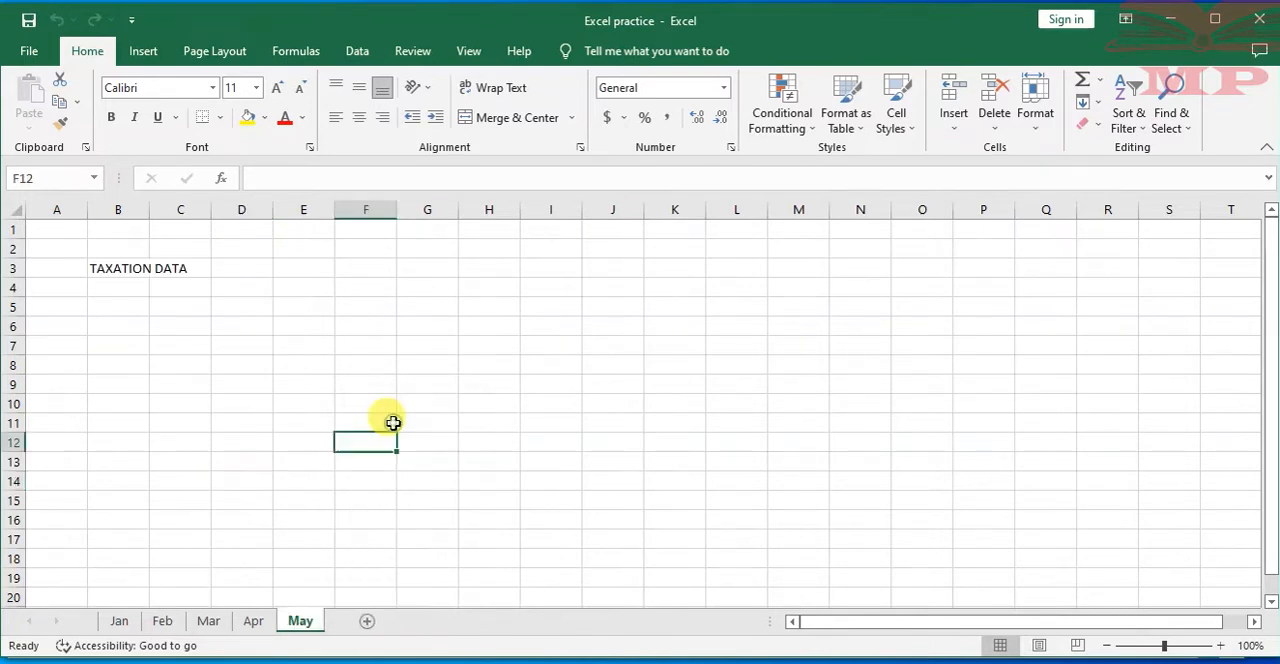
Permanently delete the May worksheet, which holds the TAXATION DATA heading, and confirm its removal
{"action": "left_click", "coordinate": [264, 443]}
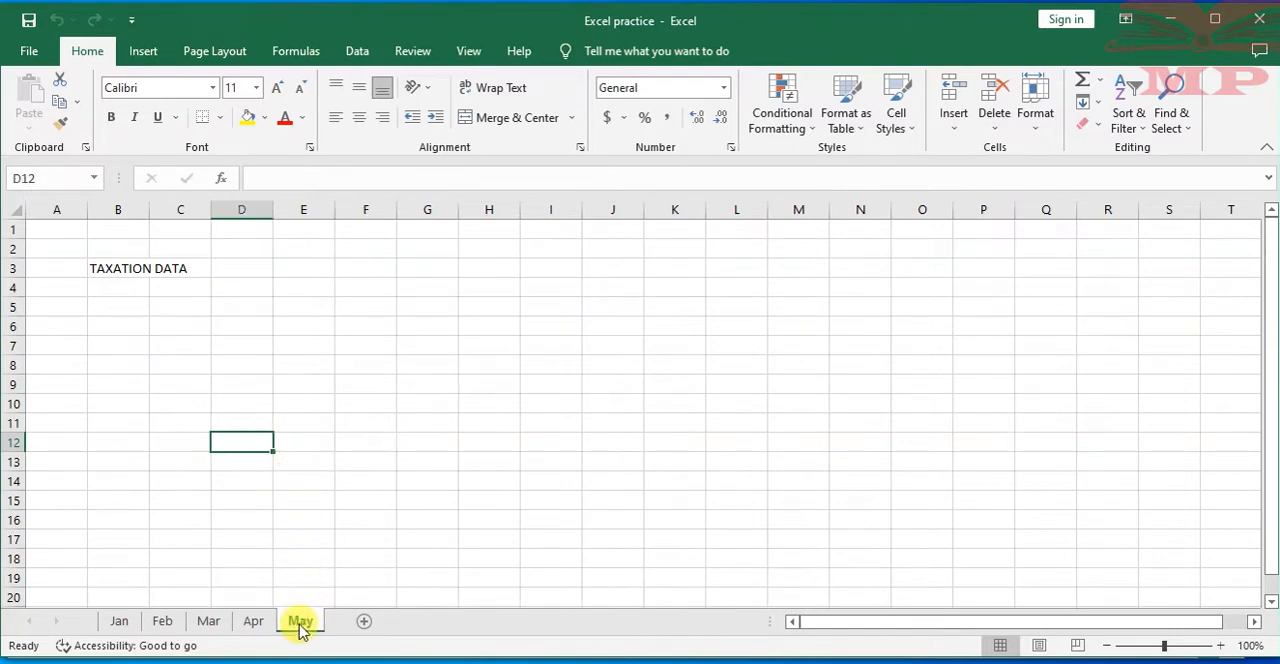
{"action": "left_click", "coordinate": [995, 121]}
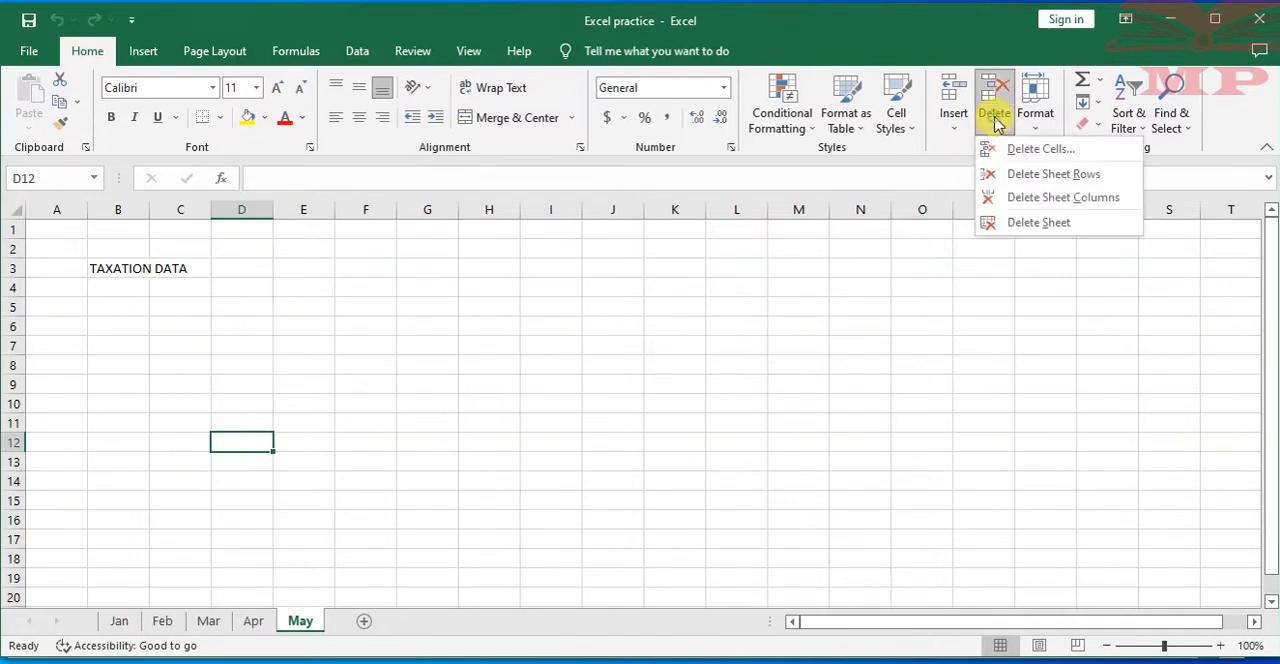
{"action": "left_click", "coordinate": [1040, 224]}
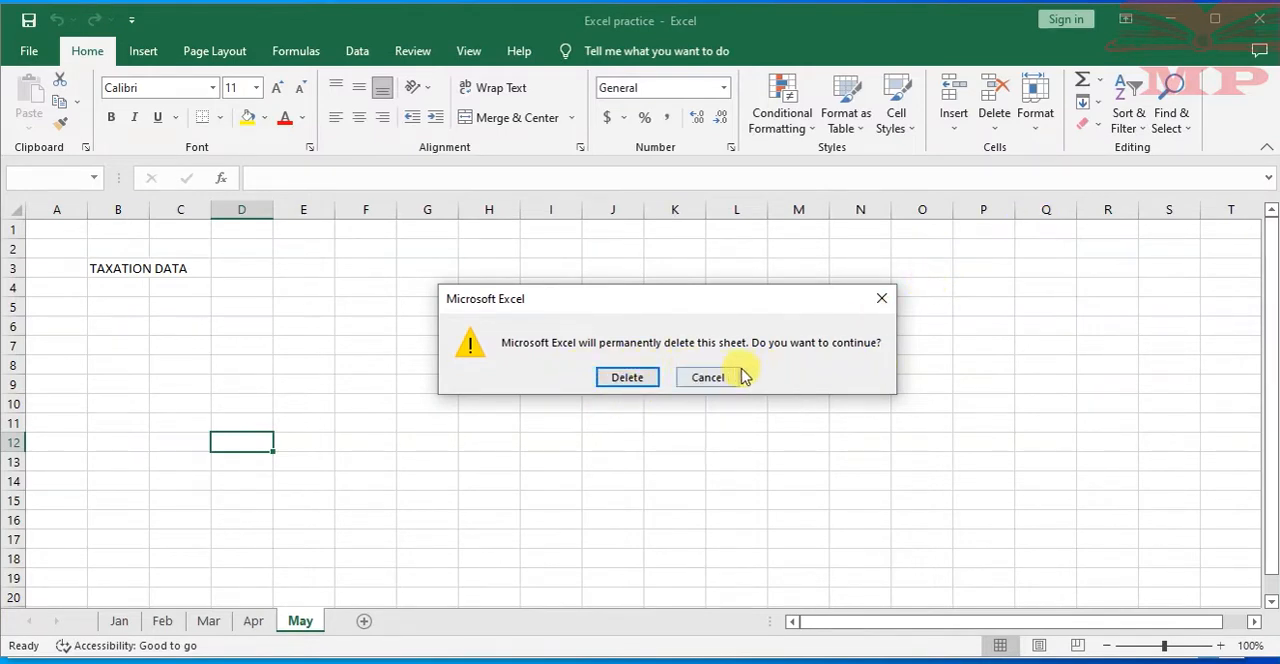
{"action": "left_click", "coordinate": [624, 380]}
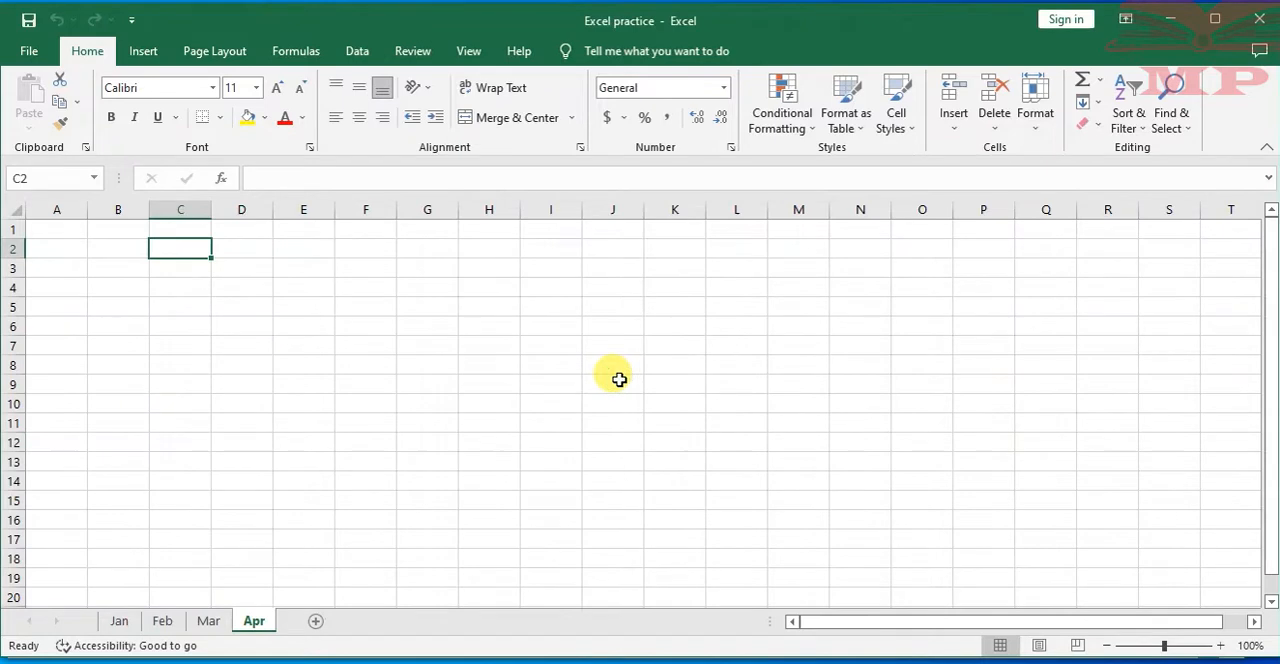
{"action": "left_click", "coordinate": [308, 405]}
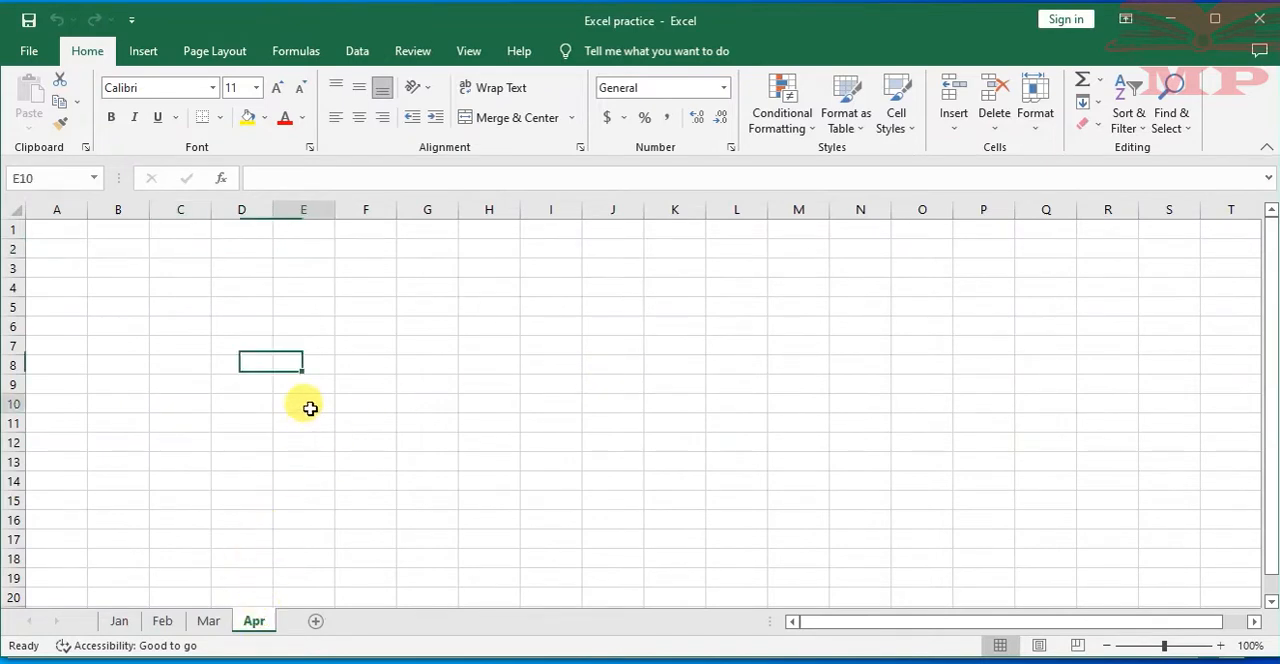
Review the remaining Jan, Feb, Mar and Apr worksheets, ending on the Jan sheet with the FINANCIAL ACCOUNTING heading
{"action": "left_click", "coordinate": [114, 622]}
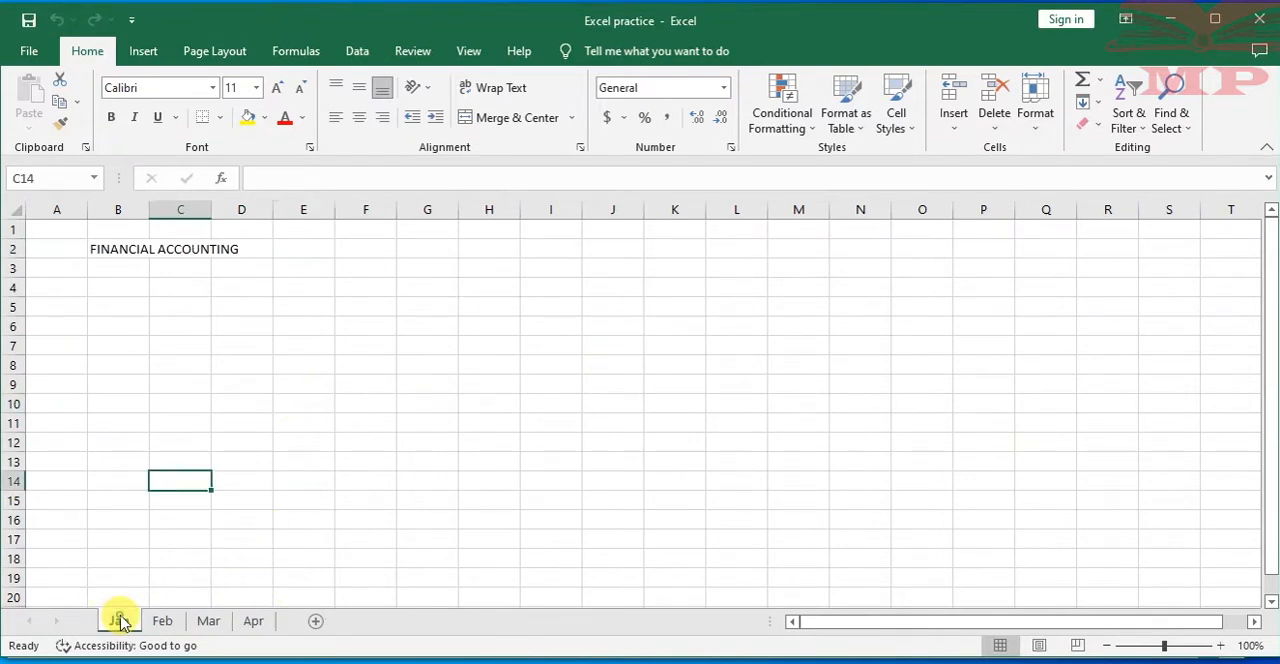
{"action": "left_click", "coordinate": [162, 621]}
{"action": "left_click", "coordinate": [208, 621]}
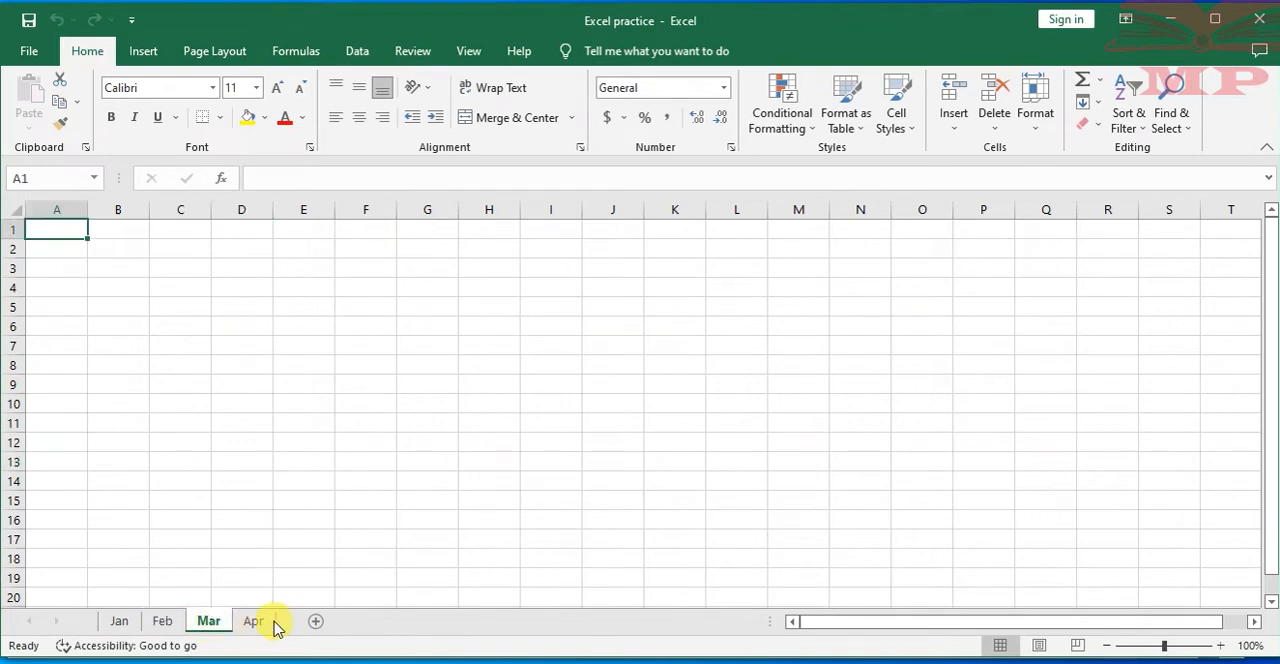
{"action": "left_click", "coordinate": [253, 621]}
{"action": "left_click", "coordinate": [119, 621]}
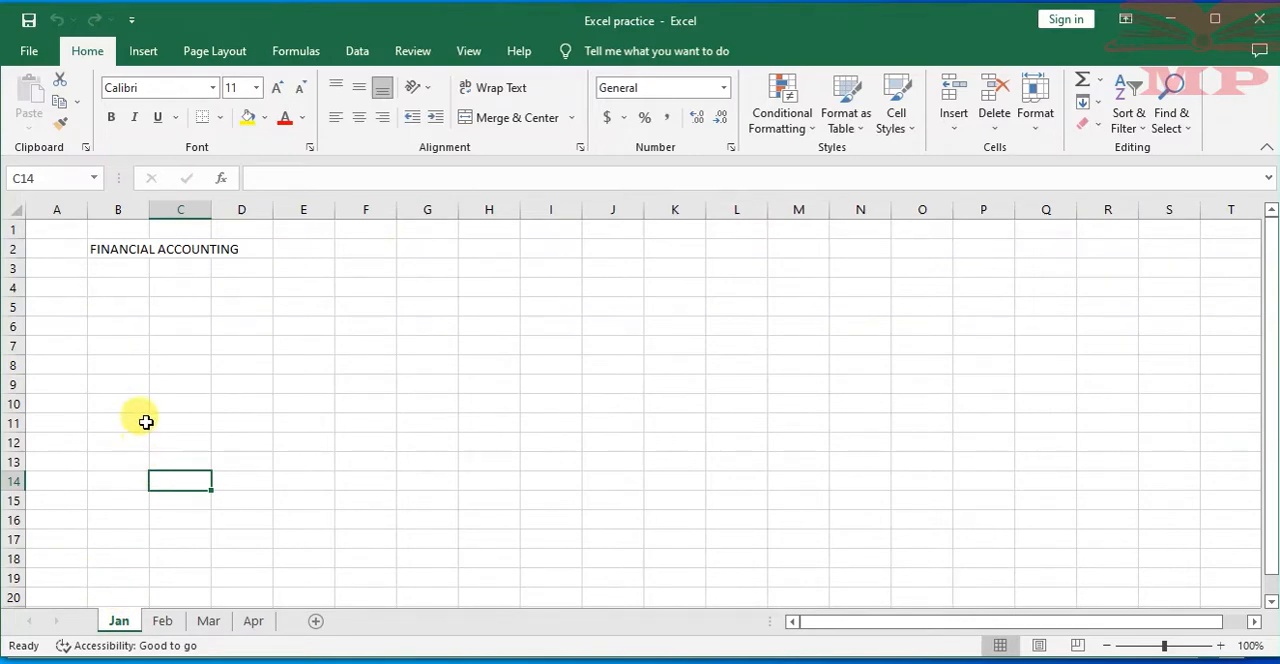
{"action": "left_click", "coordinate": [107, 302]}
{"action": "left_click", "coordinate": [64, 247]}
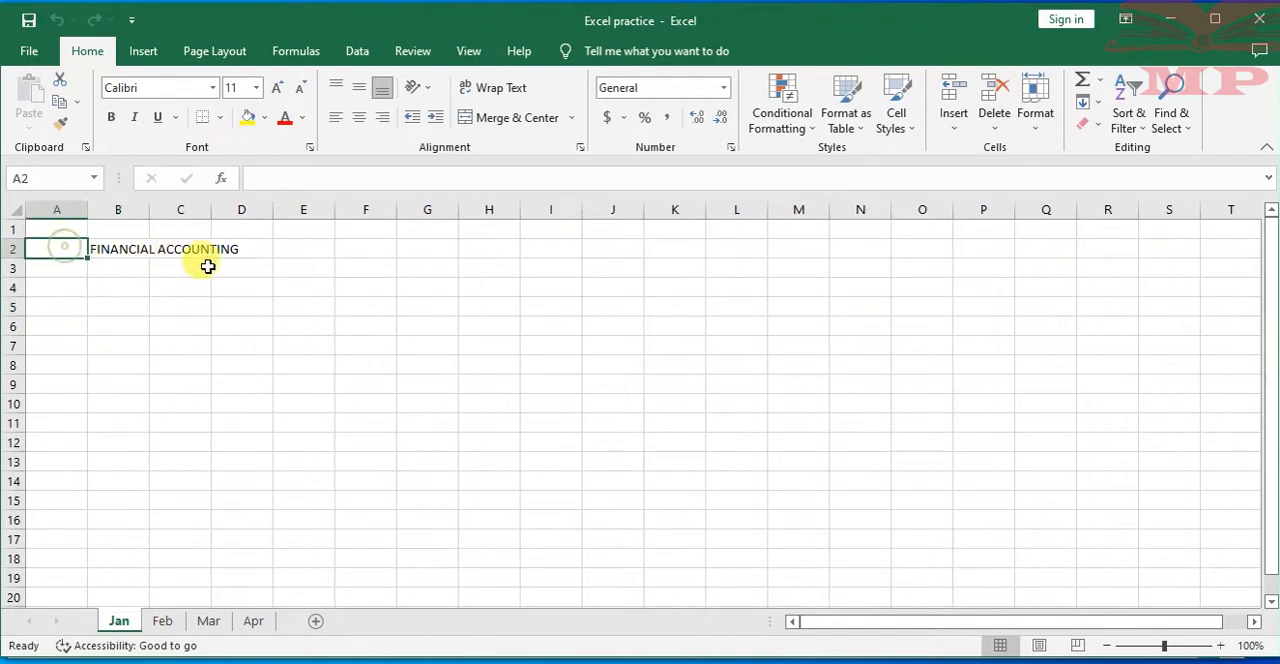
{"action": "left_click", "coordinate": [238, 287]}
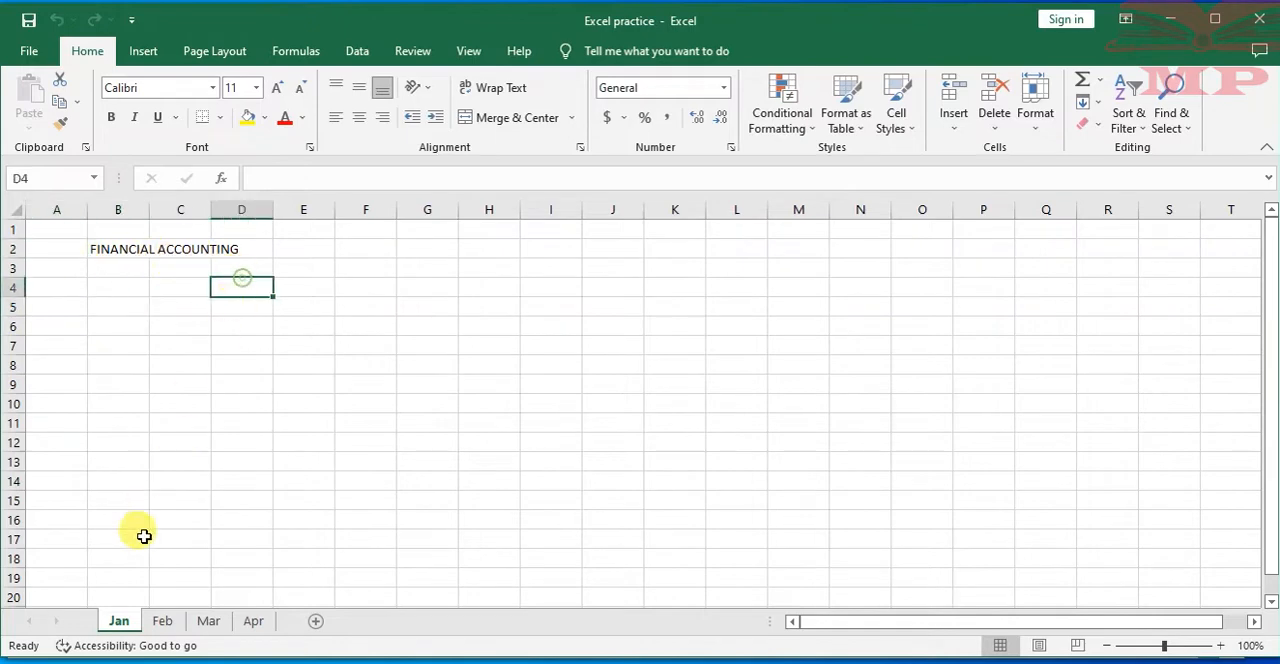
Set the tab colour of the Jan worksheet to standard green and of the Feb worksheet to dark orange
{"action": "right_click", "coordinate": [124, 622]}
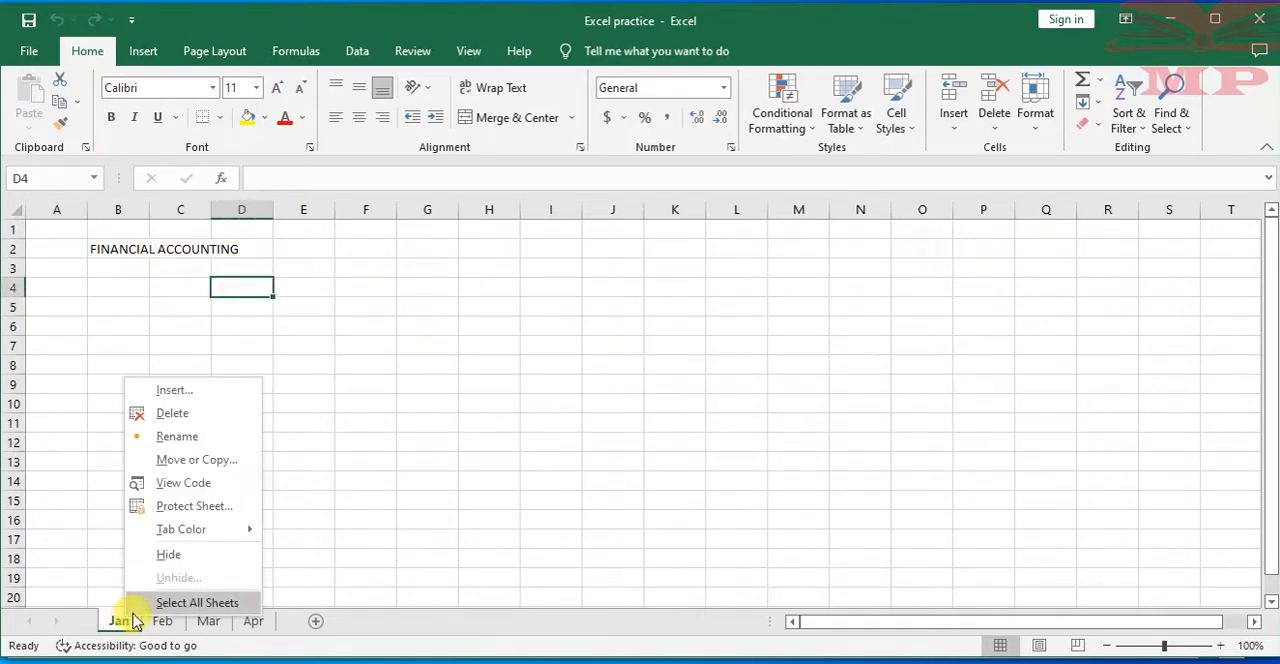
{"action": "mouse_move", "coordinate": [190, 531]}
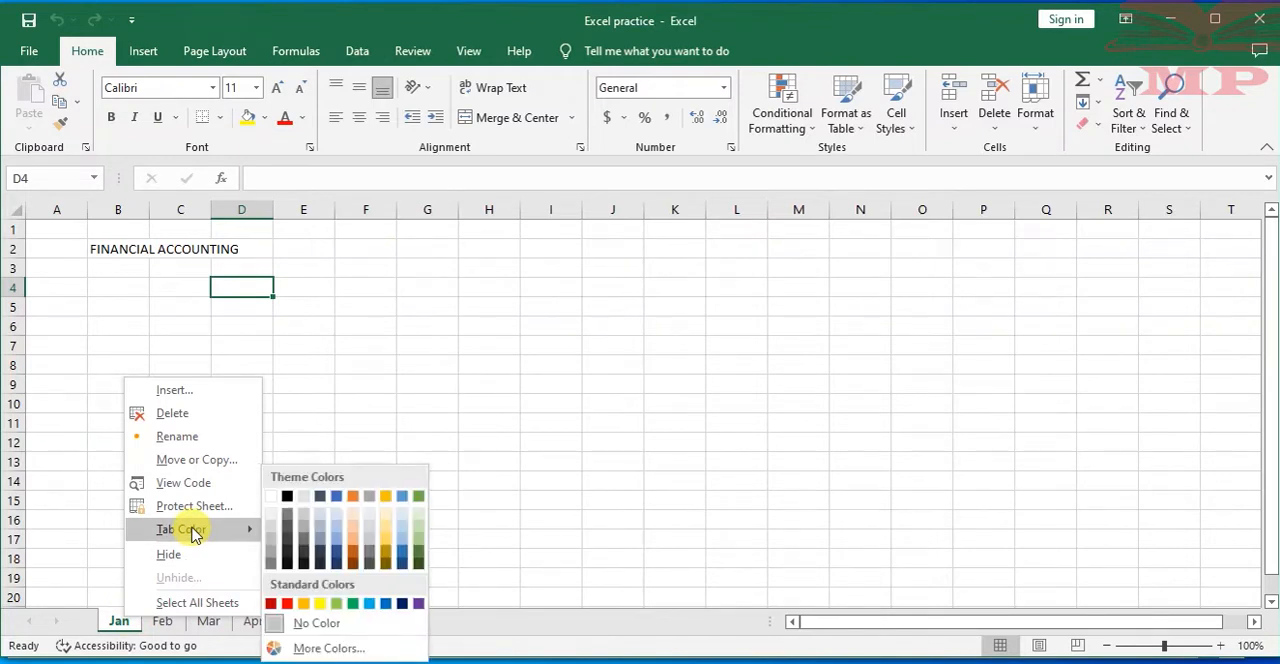
{"action": "left_click", "coordinate": [353, 603]}
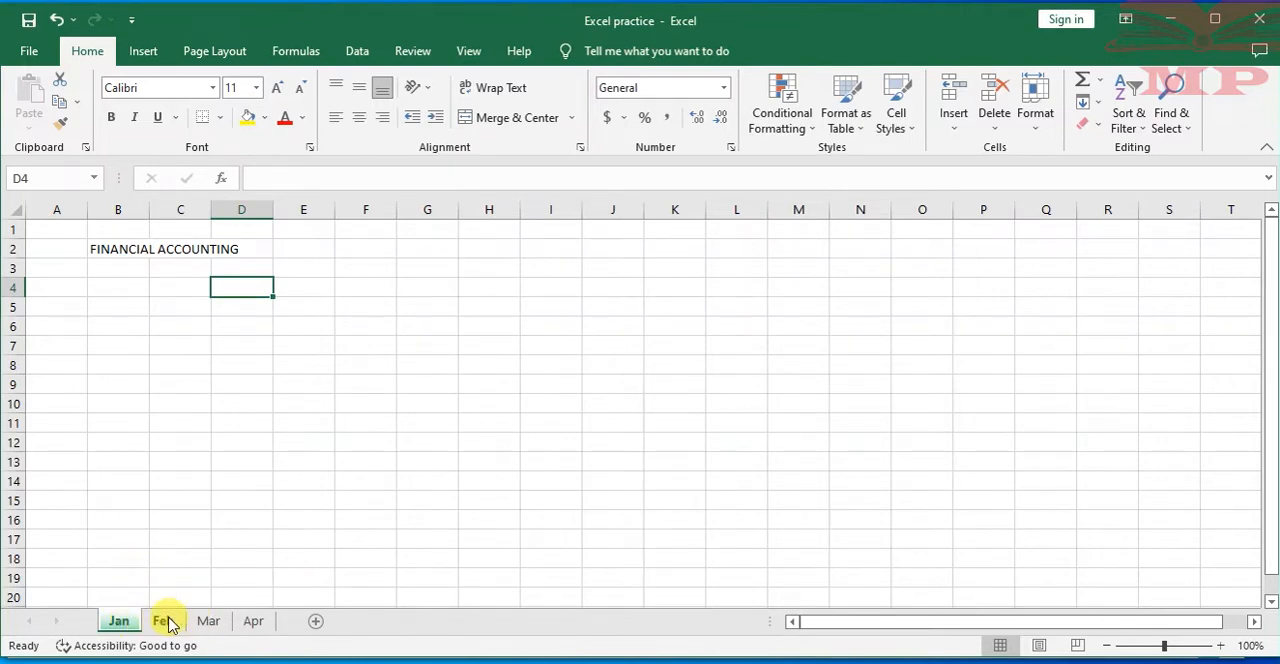
{"action": "left_click", "coordinate": [170, 622]}
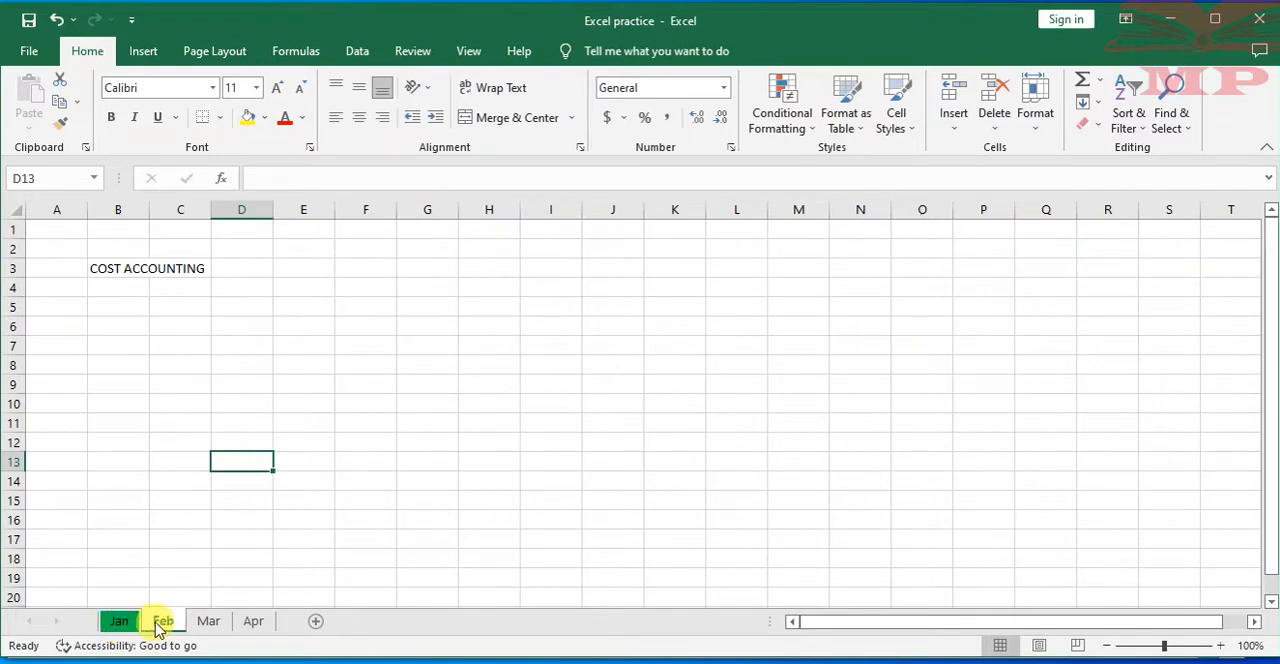
{"action": "right_click", "coordinate": [165, 623]}
{"action": "mouse_move", "coordinate": [230, 535]}
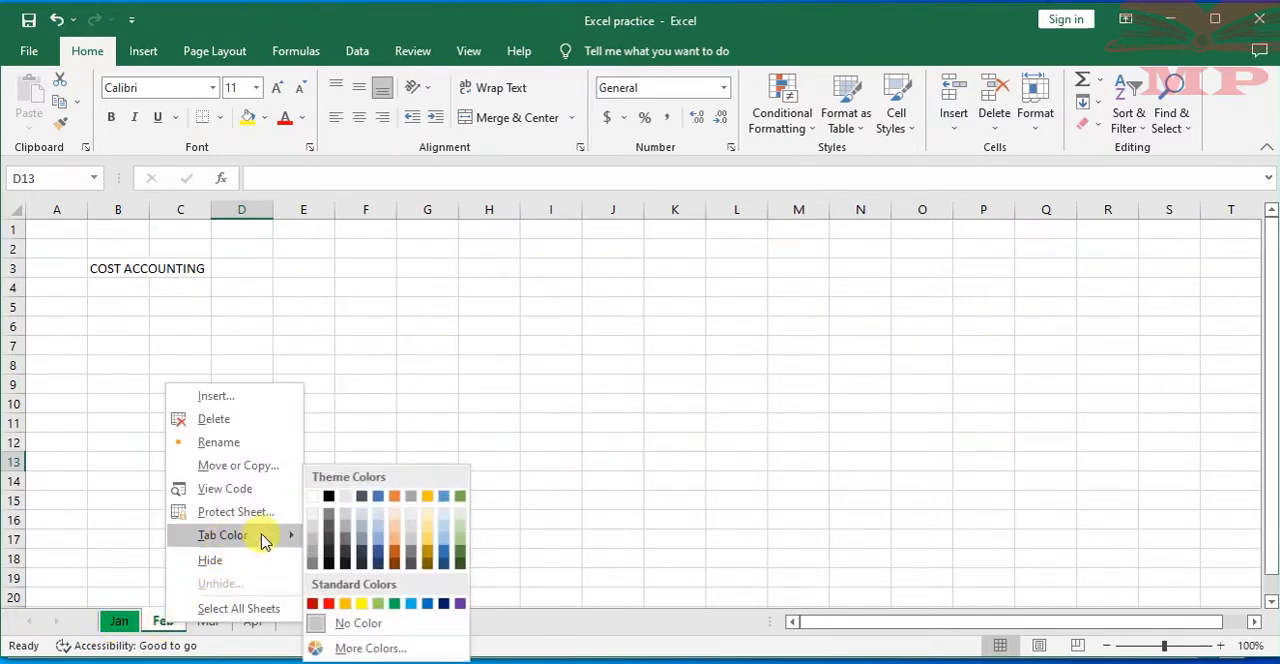
{"action": "left_click", "coordinate": [397, 557]}
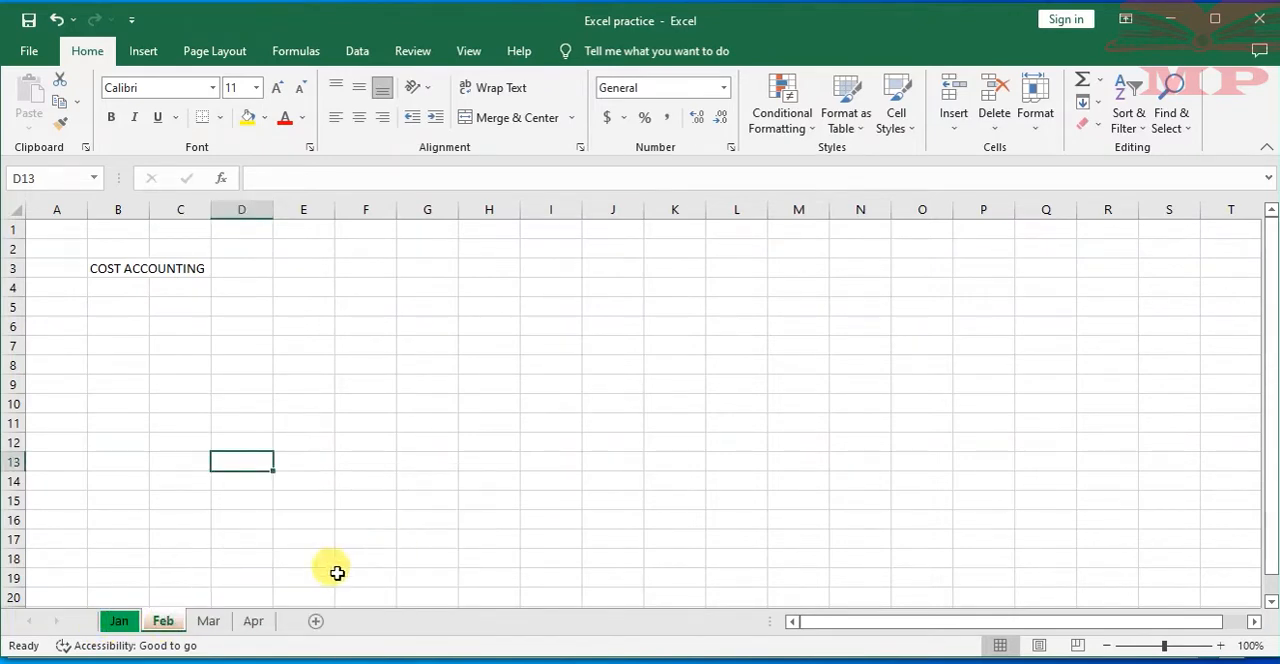
Set the tab colour of the Mar worksheet to standard purple and of the Apr worksheet to standard yellow
{"action": "left_click", "coordinate": [211, 622]}
{"action": "right_click", "coordinate": [211, 623]}
{"action": "mouse_move", "coordinate": [266, 531]}
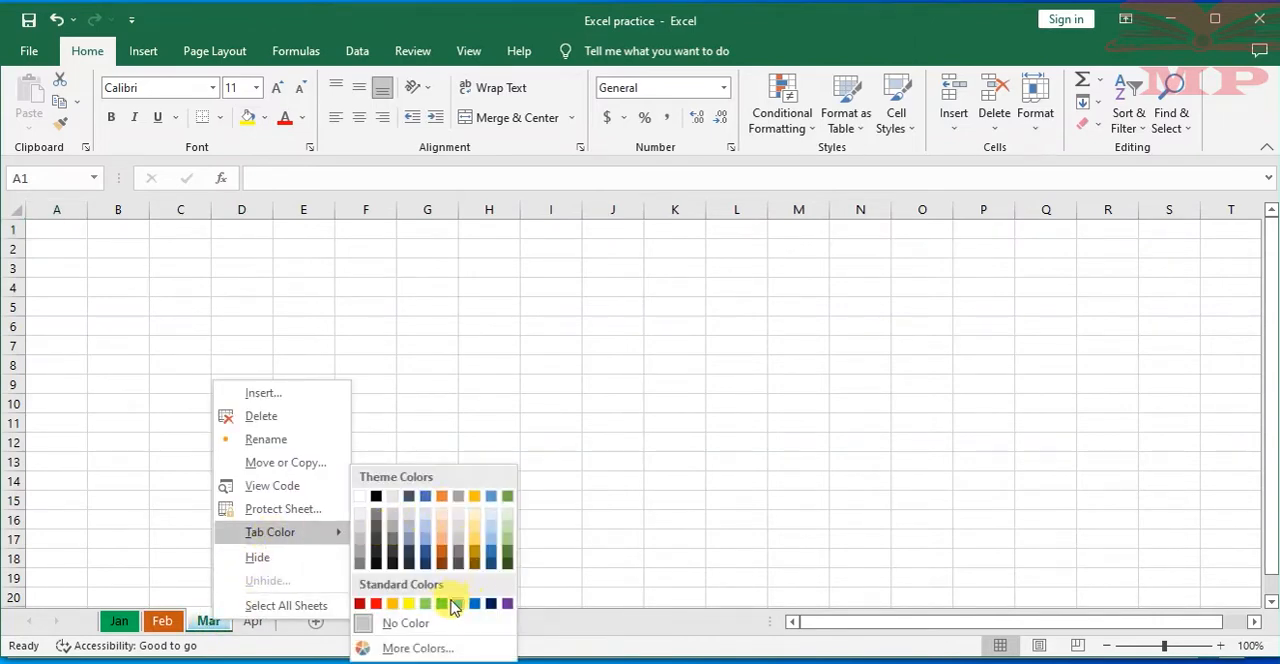
{"action": "left_click", "coordinate": [505, 603]}
{"action": "left_click", "coordinate": [253, 622]}
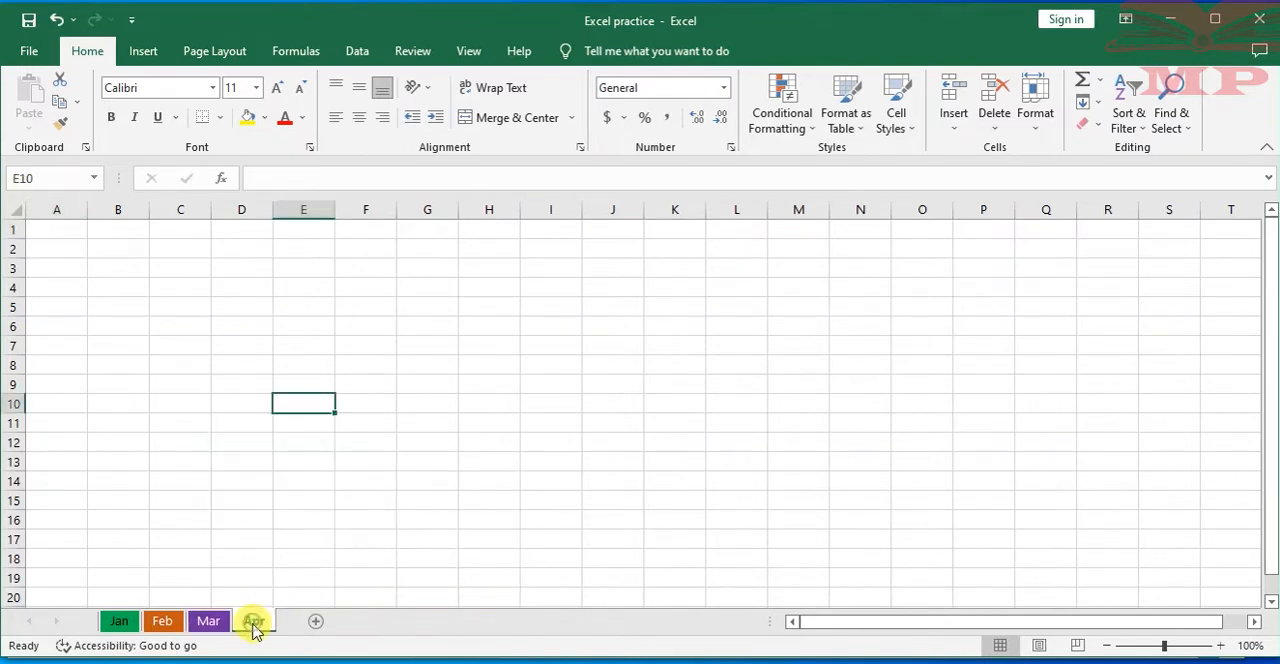
{"action": "right_click", "coordinate": [254, 622]}
{"action": "mouse_move", "coordinate": [323, 536]}
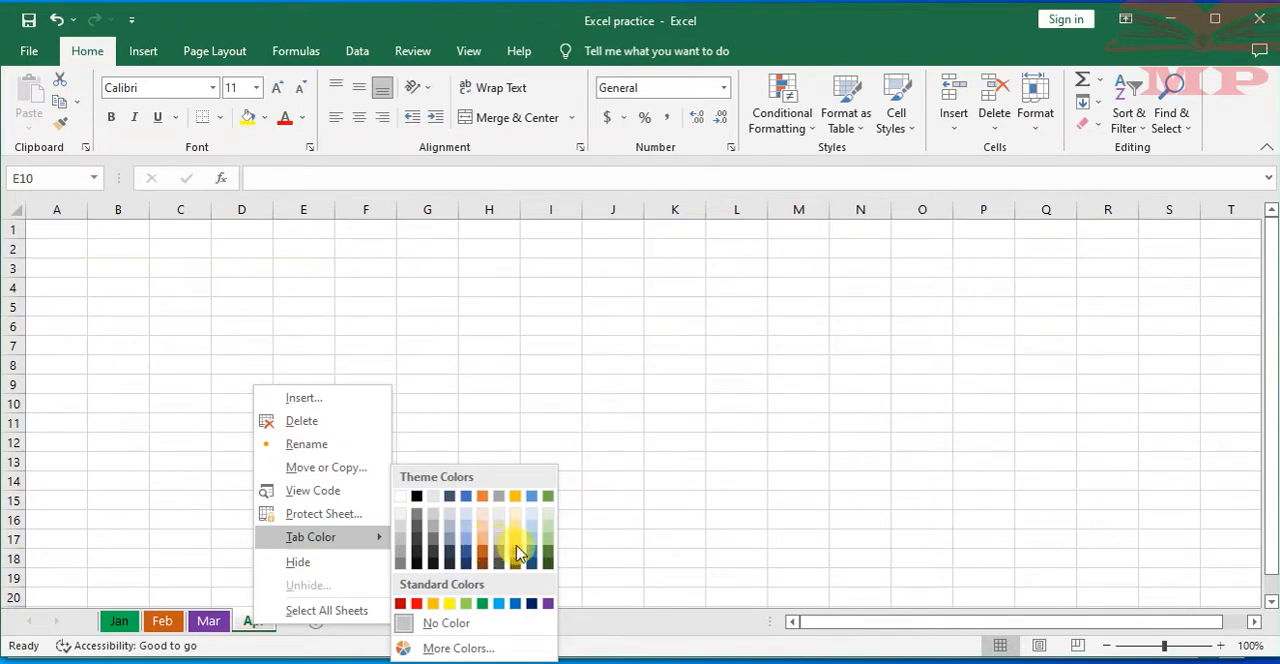
{"action": "left_click", "coordinate": [449, 603]}
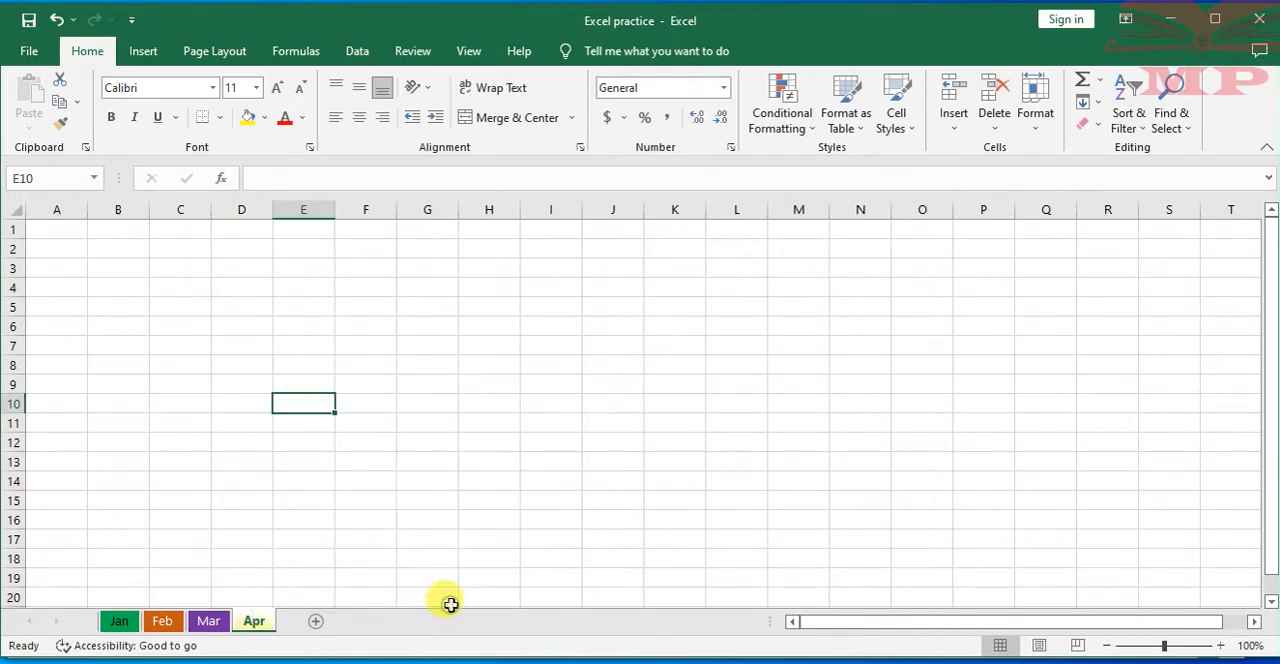
Switch through the Jan, Feb, Mar and Apr worksheets to check their tab colours
{"action": "left_click", "coordinate": [165, 522]}
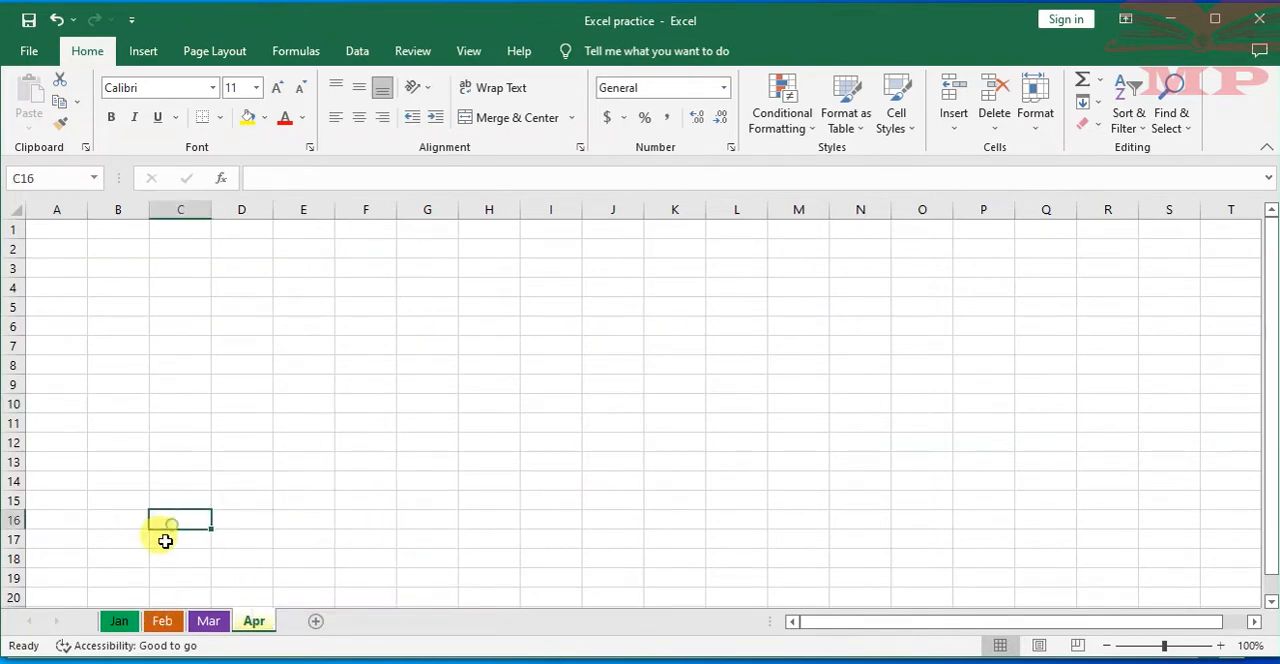
{"action": "left_click", "coordinate": [120, 621]}
{"action": "left_click", "coordinate": [162, 621]}
{"action": "left_click", "coordinate": [206, 621]}
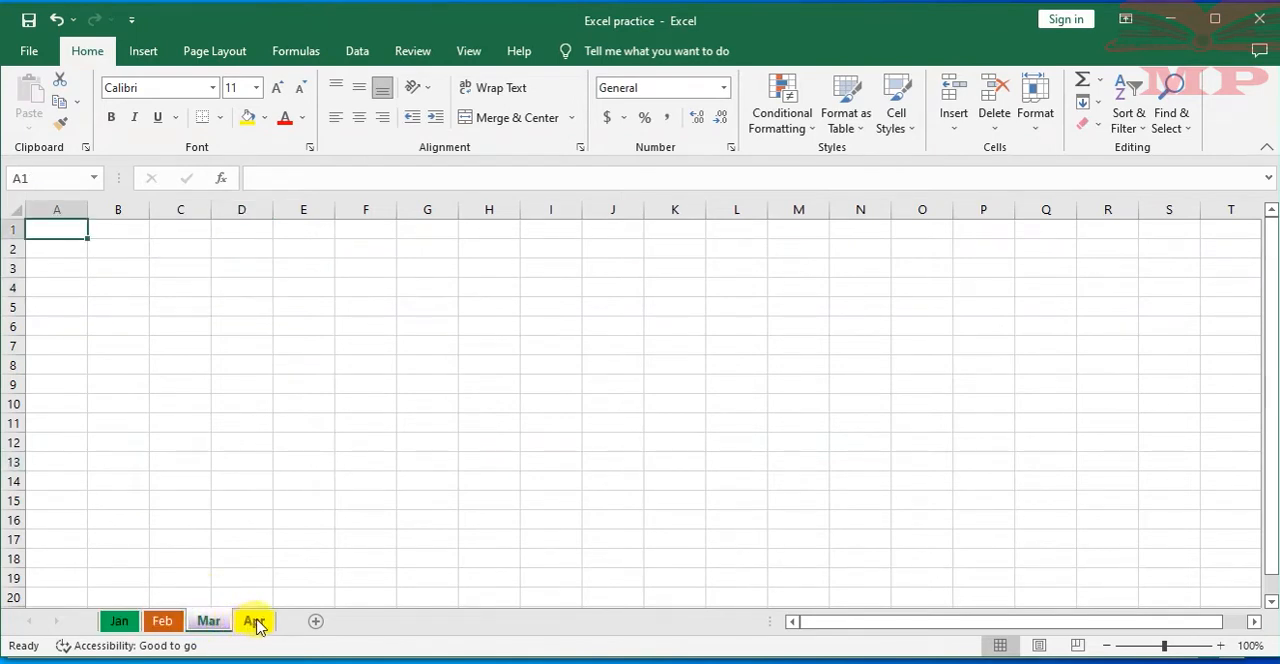
{"action": "left_click", "coordinate": [247, 622]}
{"action": "left_click", "coordinate": [240, 437]}
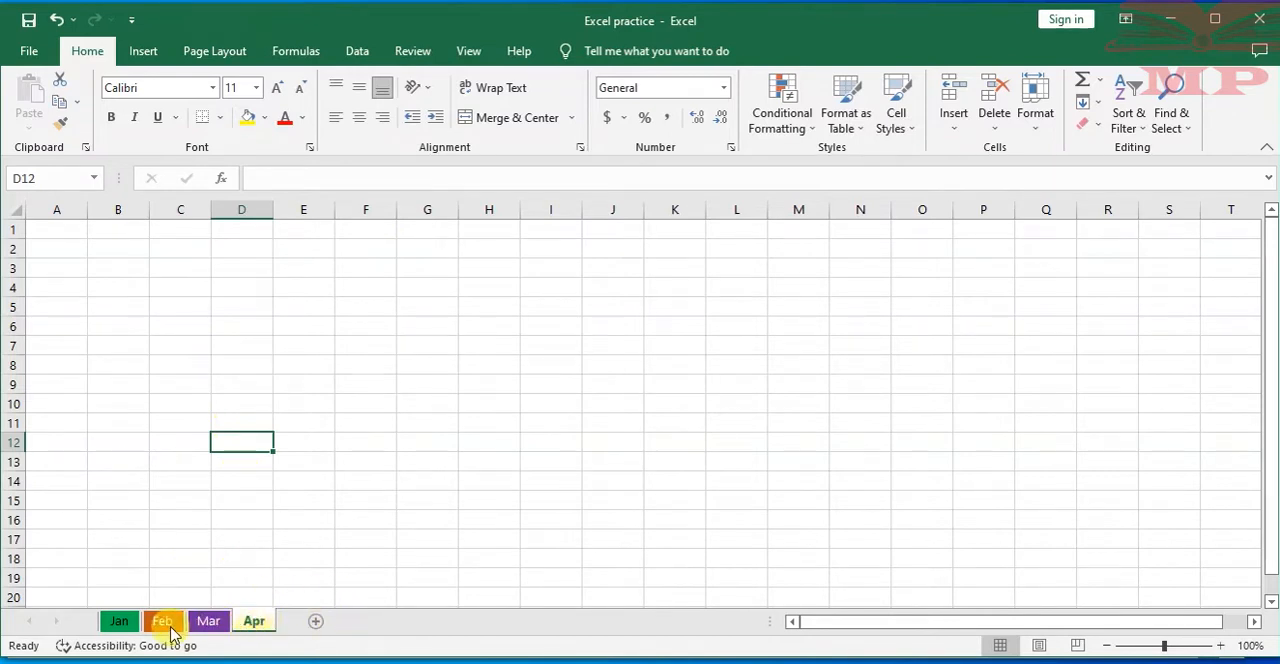
{"action": "left_click", "coordinate": [120, 621]}
Hide the Feb worksheet, which holds the COST ACCOUNTING heading
{"action": "left_click", "coordinate": [158, 621]}
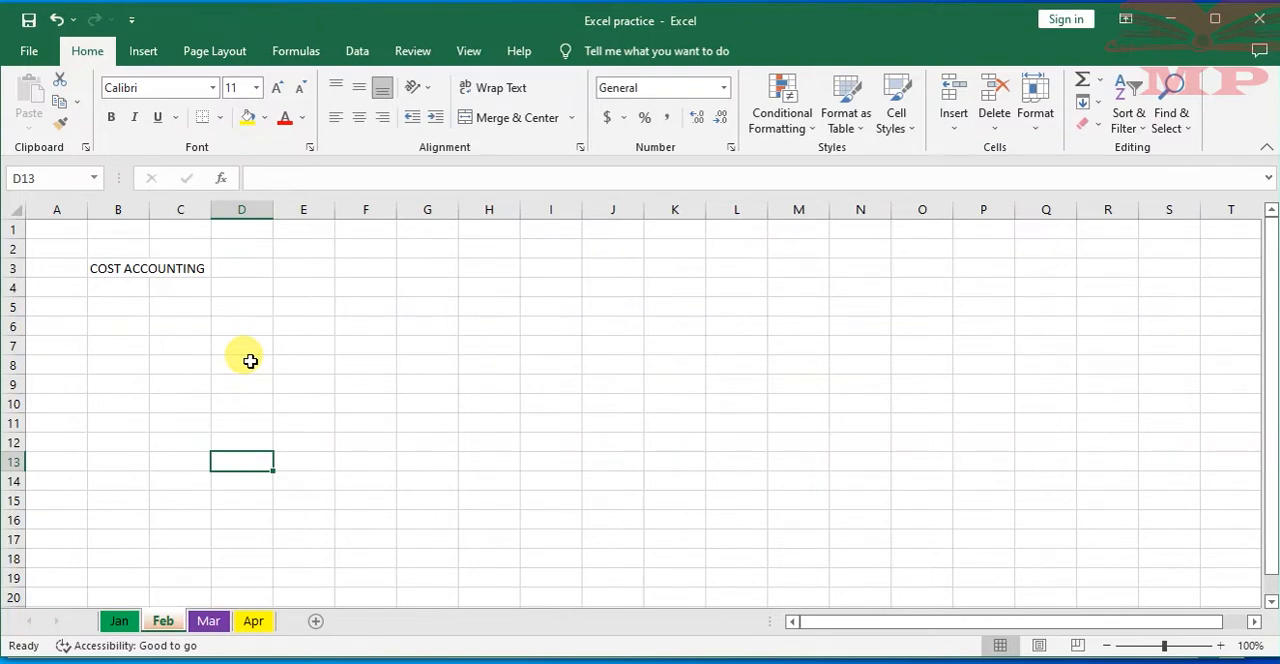
{"action": "left_click", "coordinate": [250, 361]}
{"action": "left_click", "coordinate": [120, 269]}
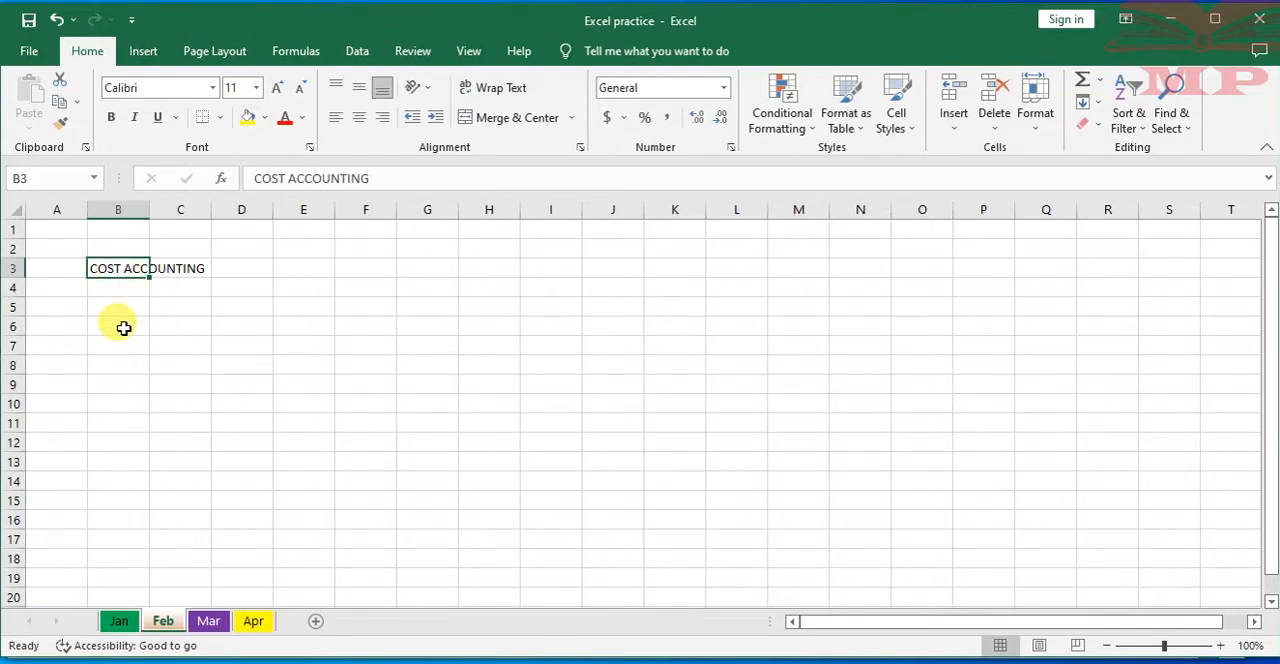
{"action": "left_click", "coordinate": [143, 438]}
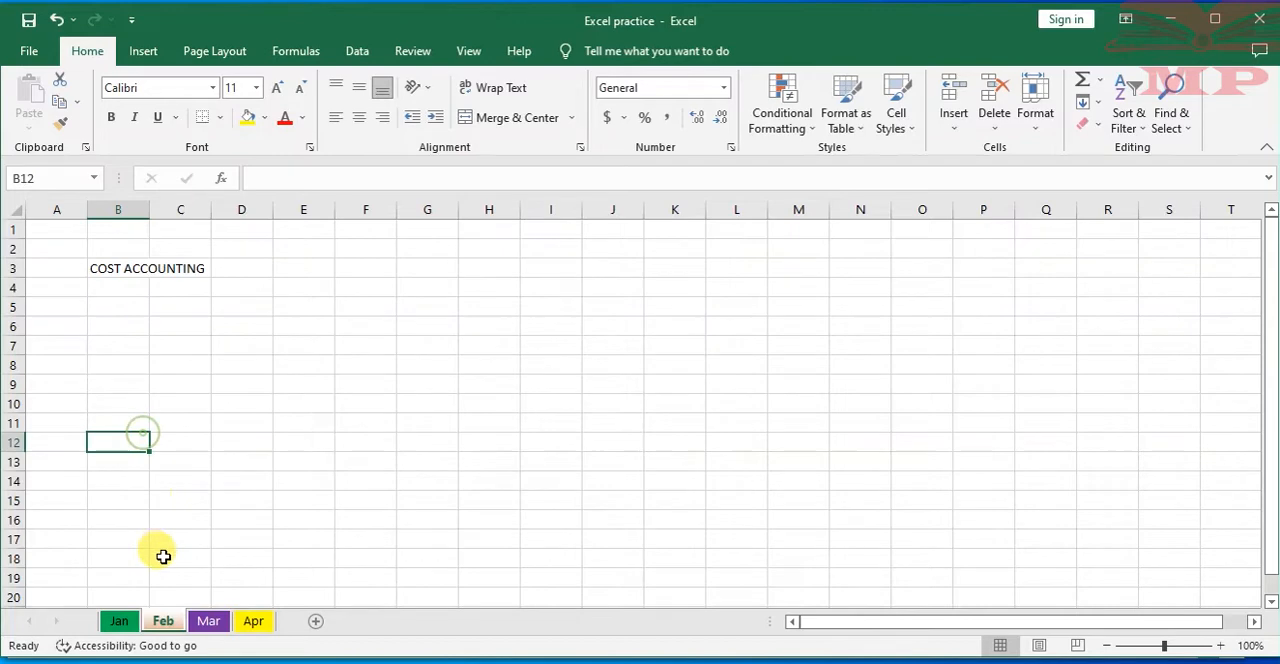
{"action": "right_click", "coordinate": [163, 622]}
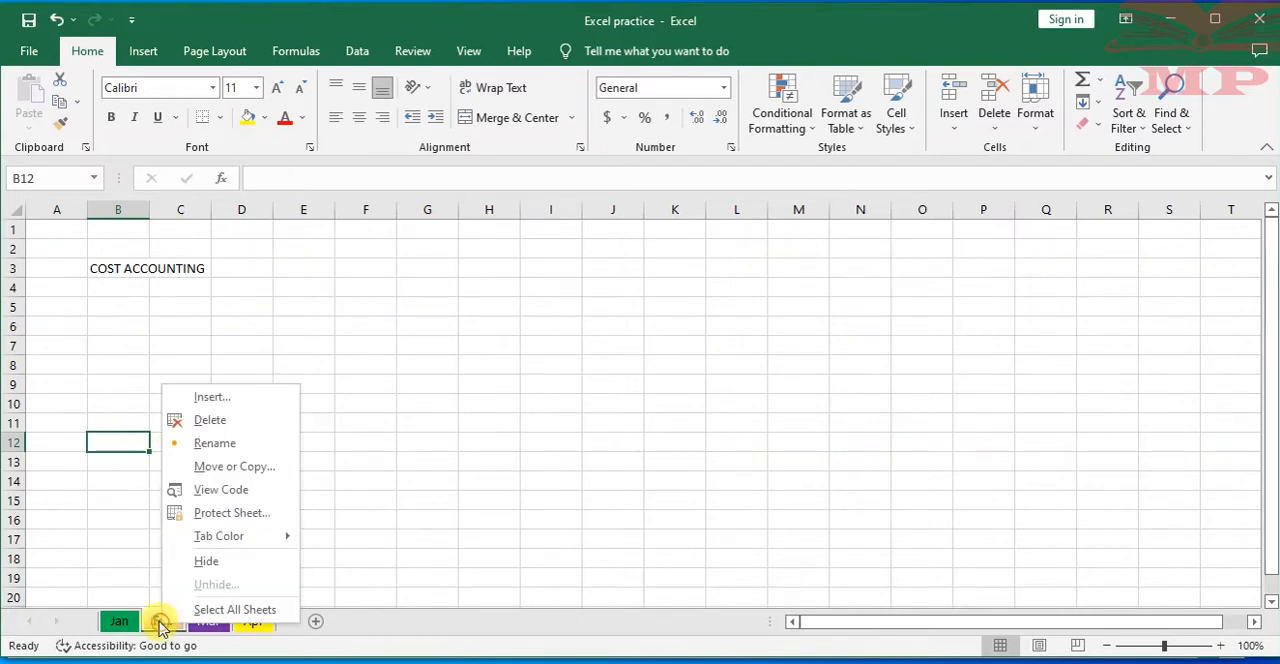
{"action": "left_click", "coordinate": [210, 562]}
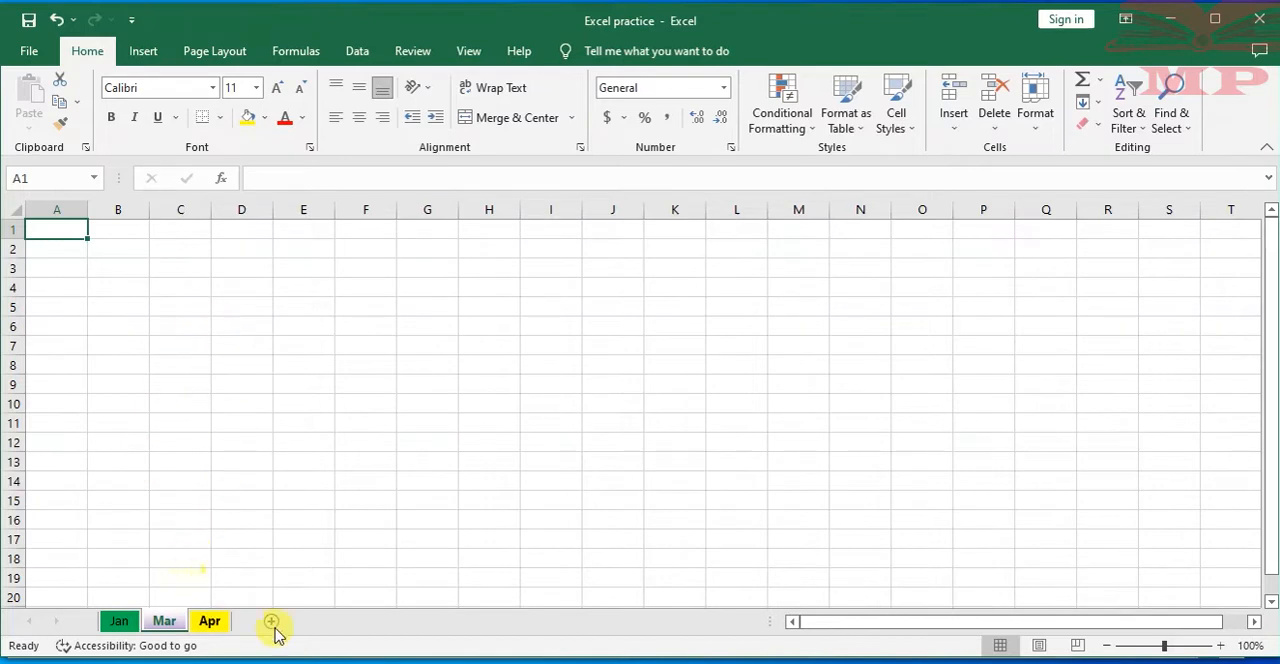
Unhide the Feb worksheet in the workbook
{"action": "right_click", "coordinate": [161, 622]}
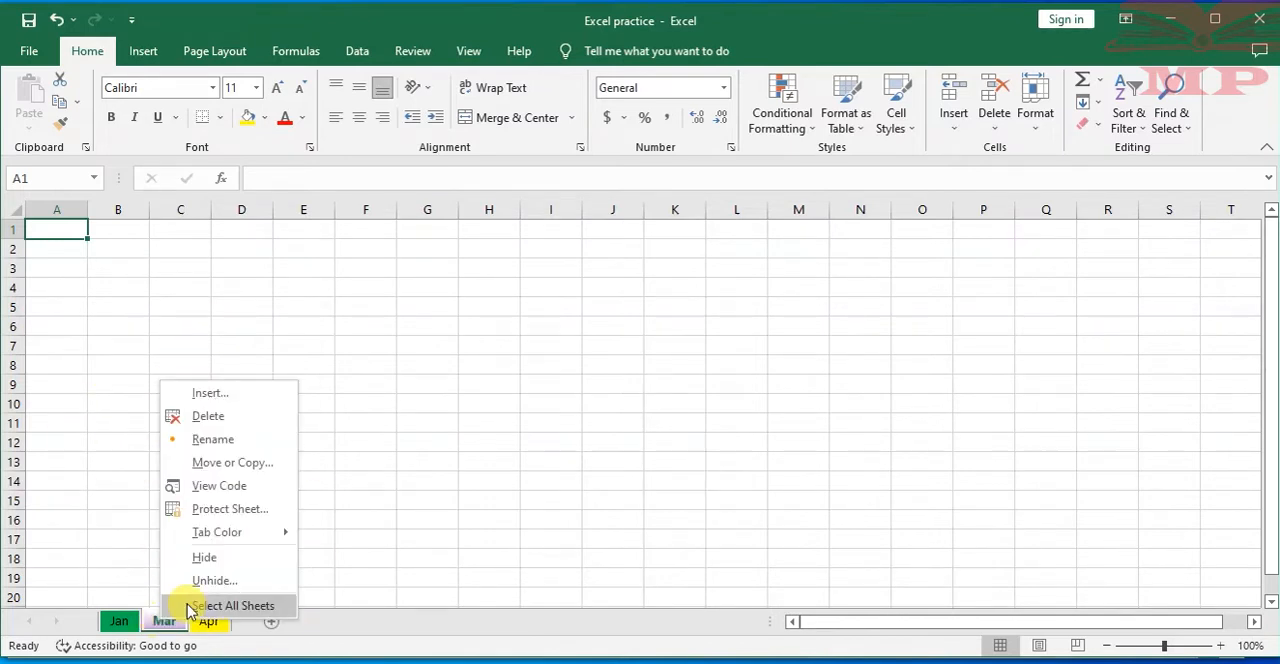
{"action": "left_click", "coordinate": [222, 585]}
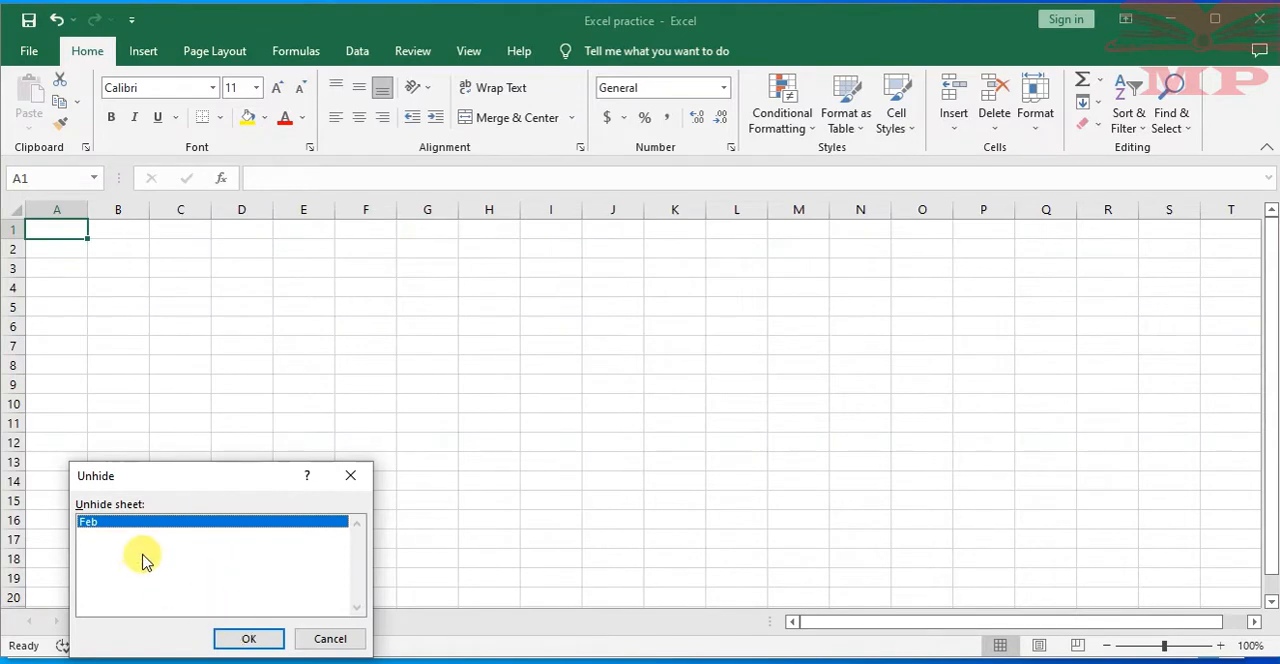
{"action": "left_click", "coordinate": [248, 639]}
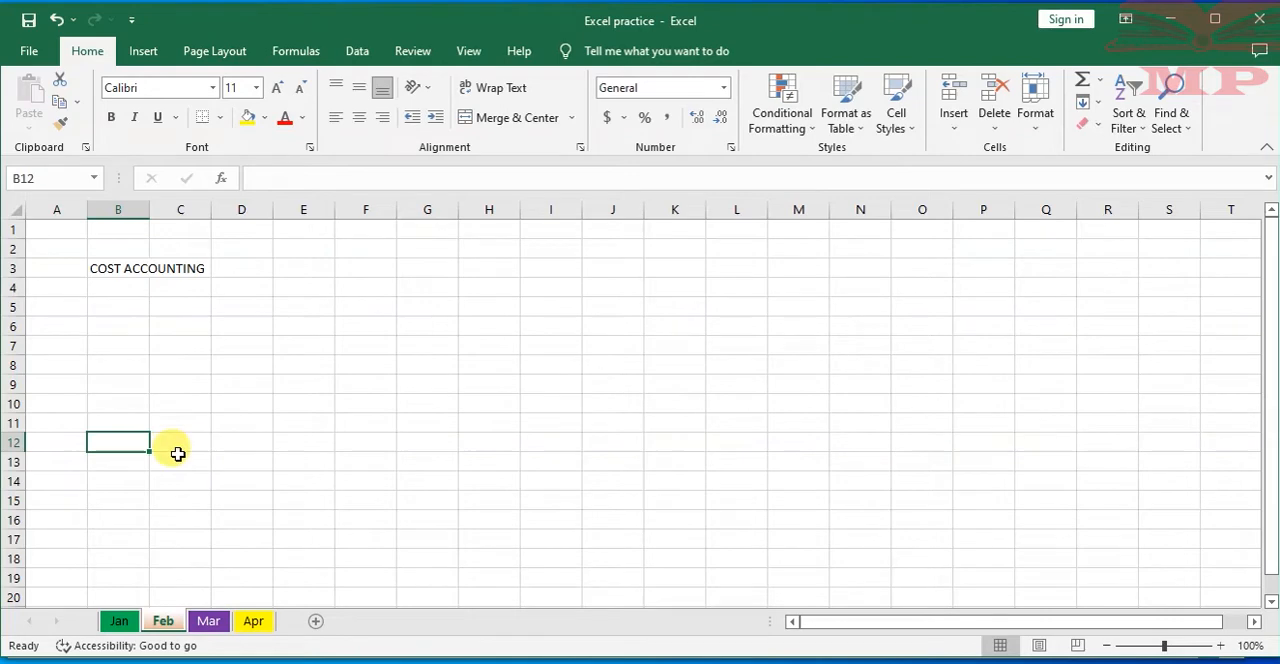
{"action": "right_click", "coordinate": [120, 620]}
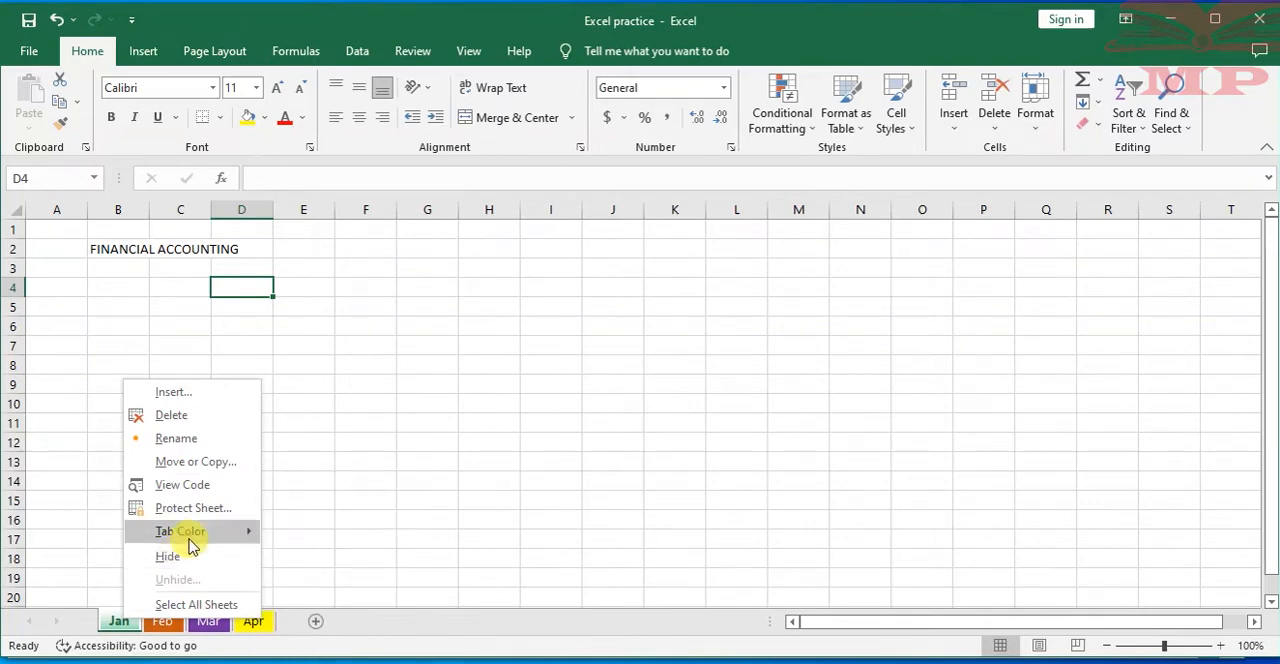
{"action": "mouse_move", "coordinate": [183, 532]}
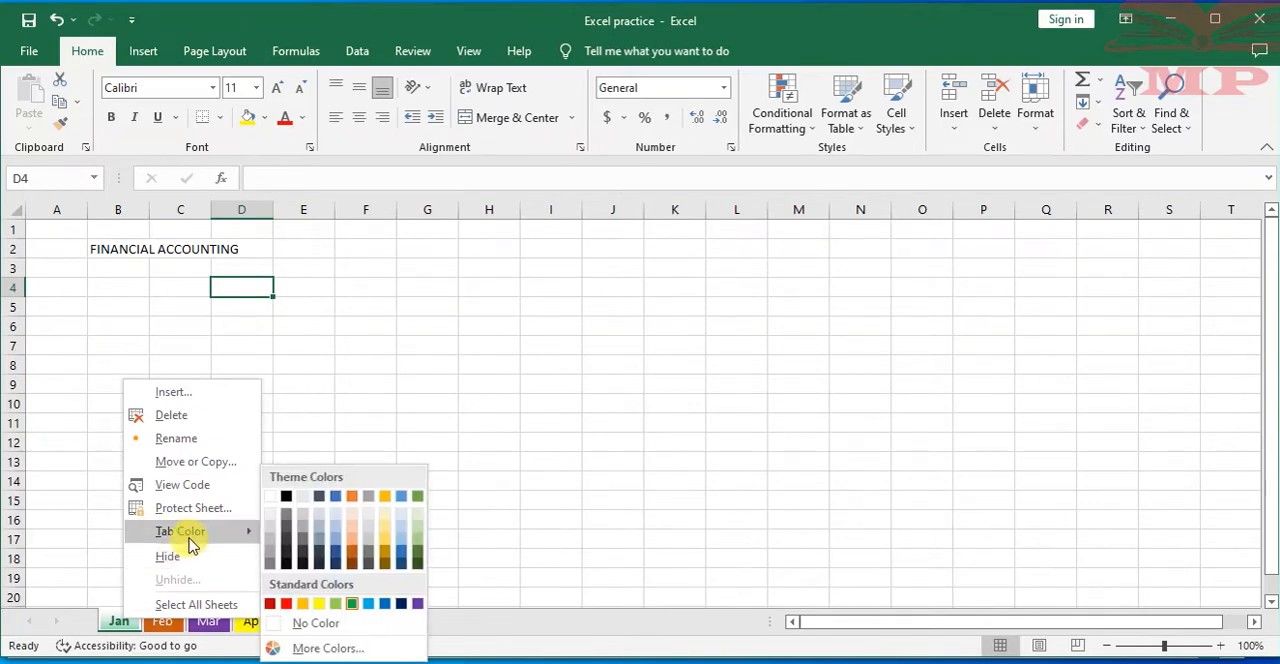
{"action": "left_click", "coordinate": [411, 389]}
Examine the FINANCIAL ACCOUNTING heading in row 2 of the Jan worksheet and the cells around it
{"action": "left_click", "coordinate": [185, 323]}
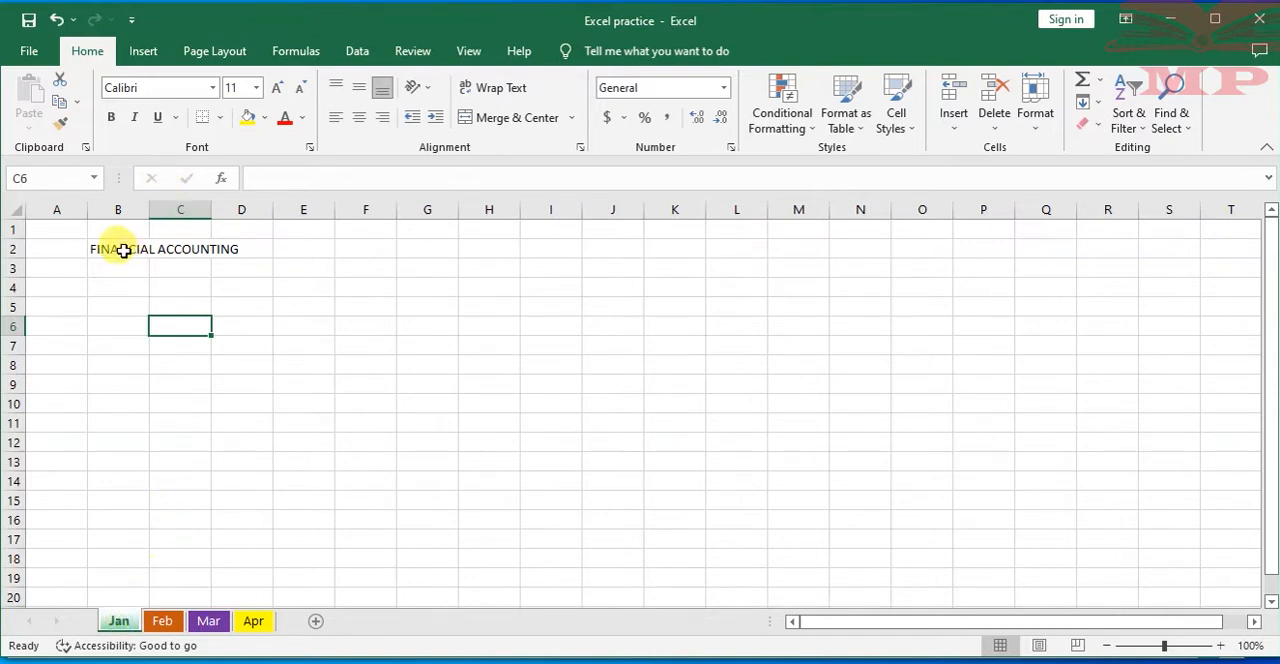
{"action": "left_click", "coordinate": [123, 251]}
{"action": "left_click", "coordinate": [232, 418]}
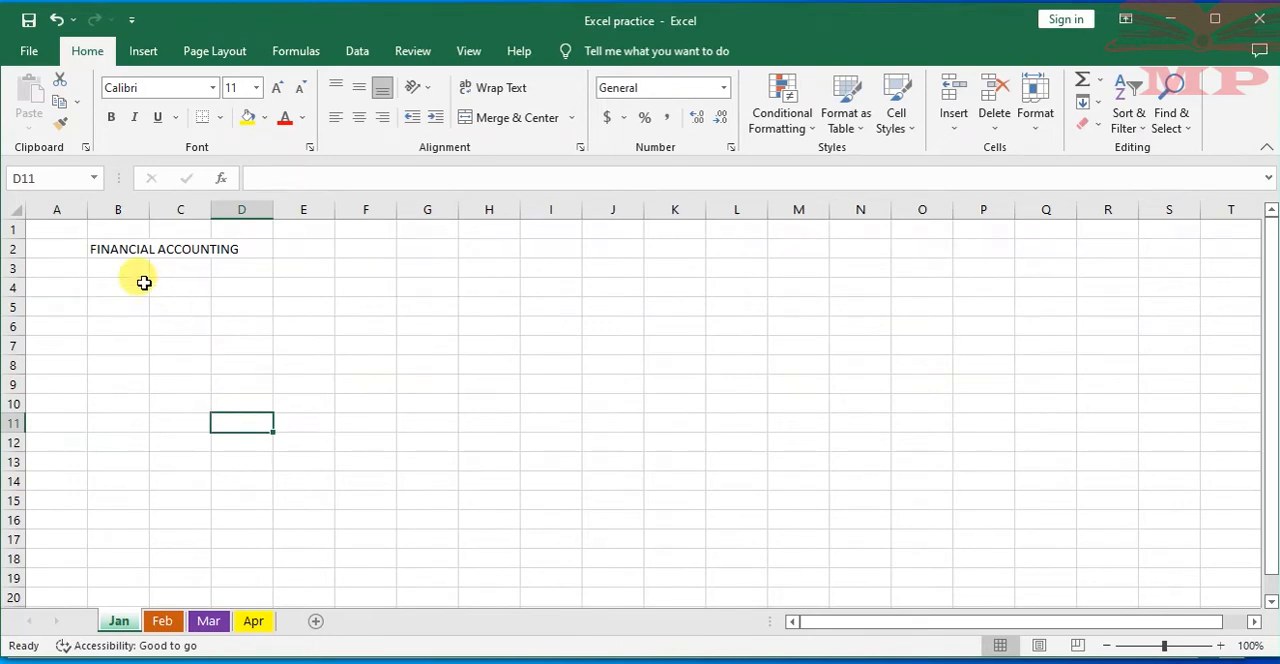
{"action": "left_click", "coordinate": [100, 249]}
{"action": "left_click", "coordinate": [187, 249]}
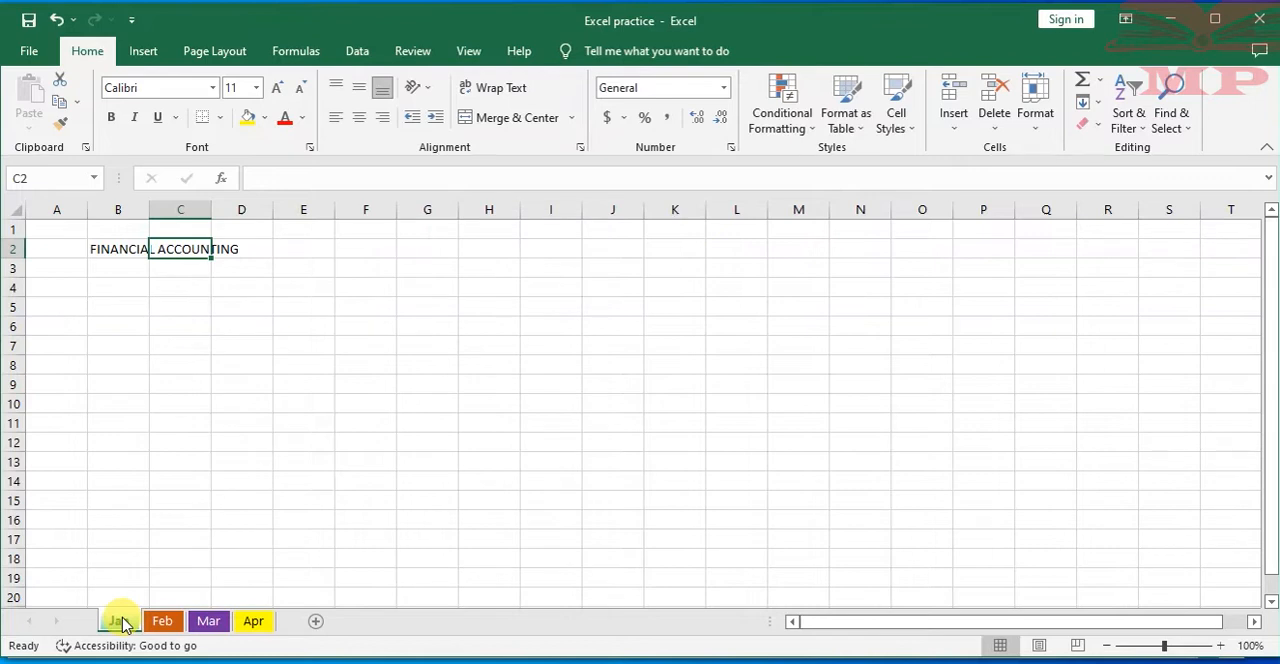
{"action": "left_click", "coordinate": [112, 492]}
{"action": "left_click", "coordinate": [131, 247]}
{"action": "left_click", "coordinate": [143, 287]}
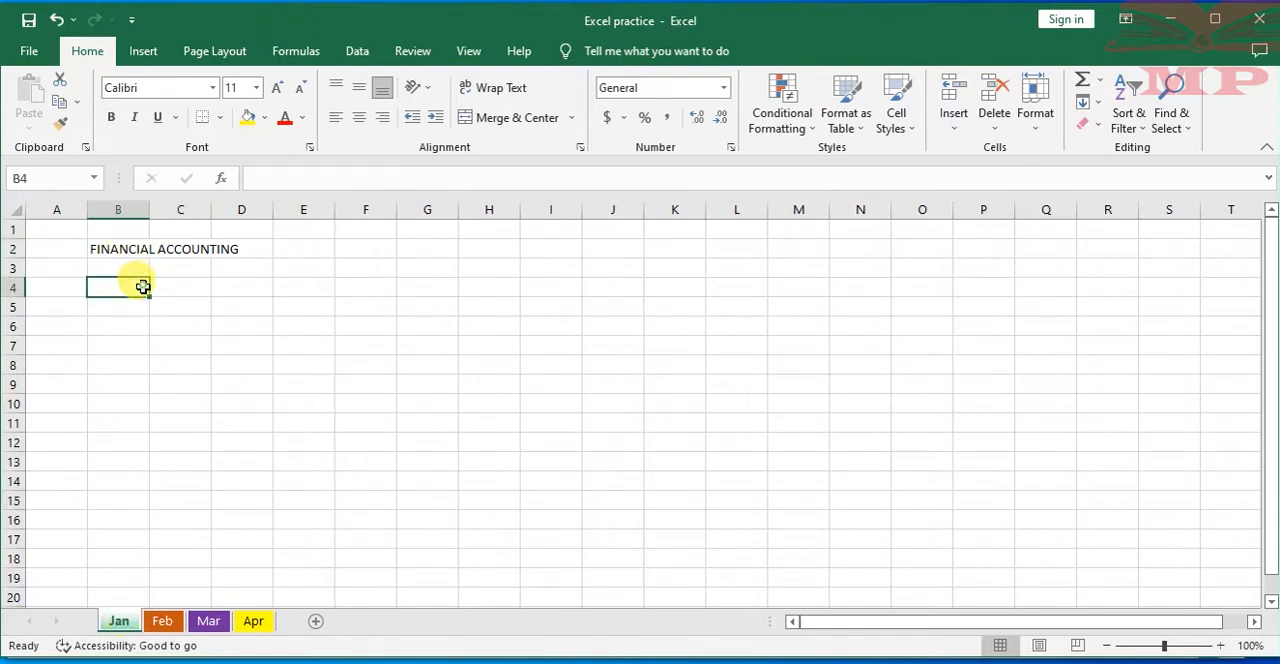
Create a copy of the Jan worksheet at the end of the Excel practice.xlsx workbook
{"action": "right_click", "coordinate": [120, 622]}
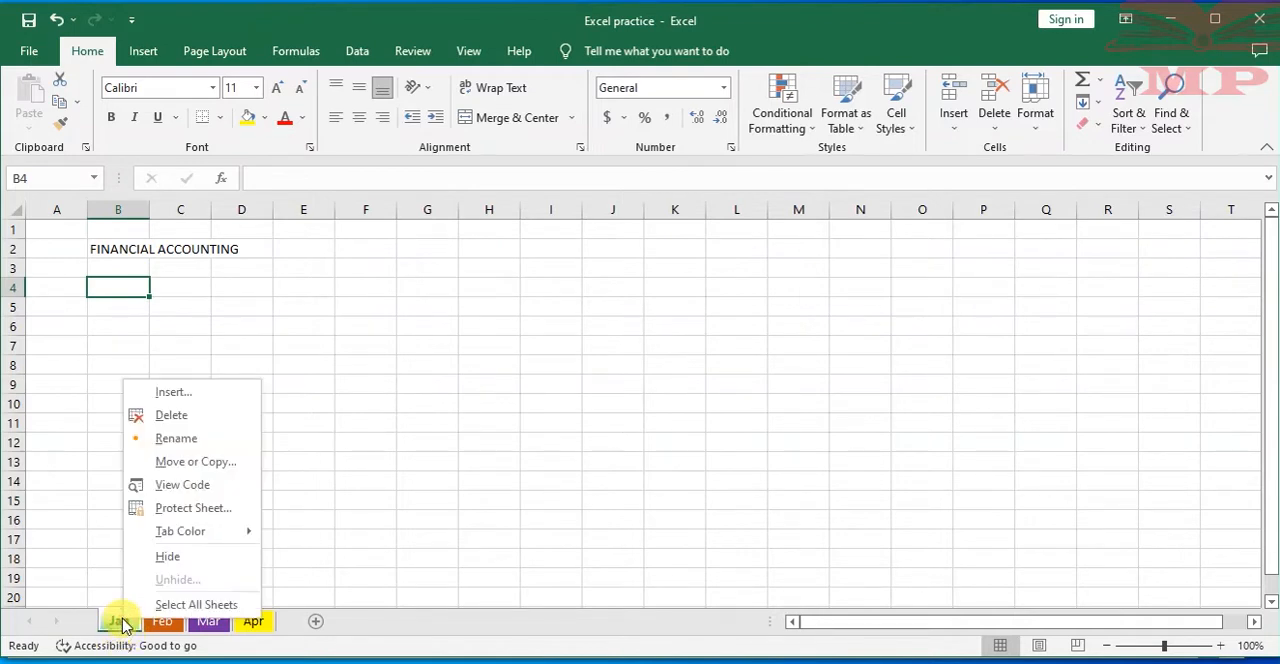
{"action": "left_click", "coordinate": [180, 462]}
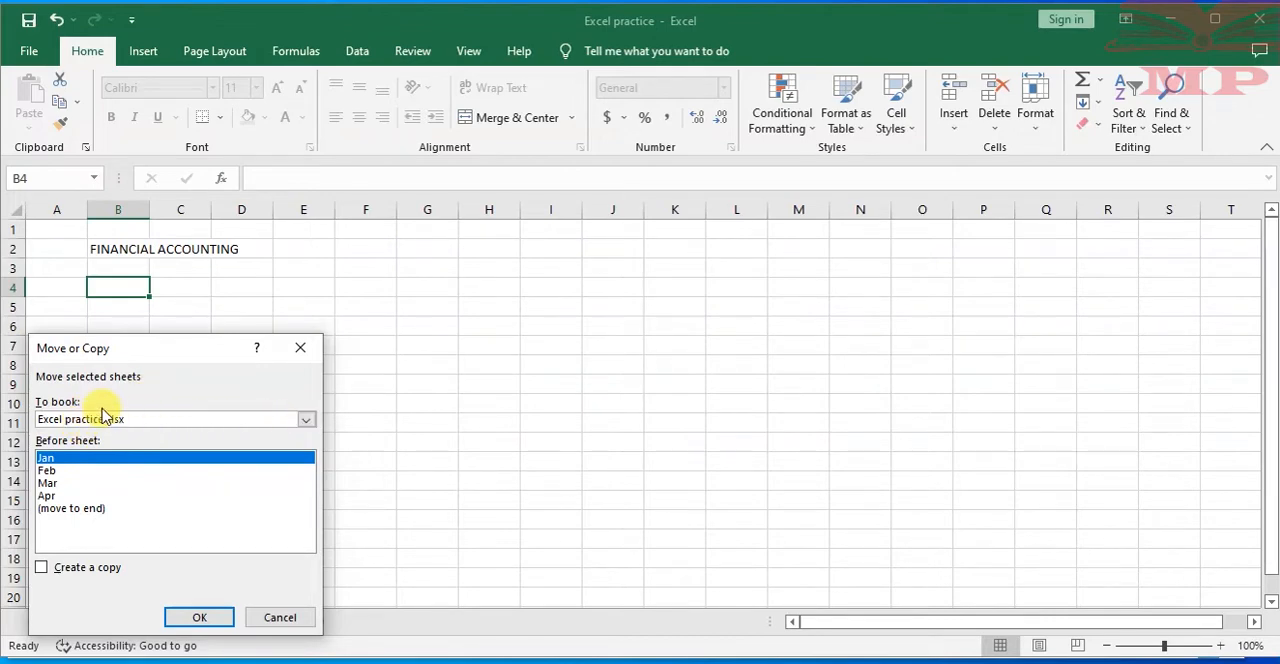
{"action": "left_click", "coordinate": [305, 422]}
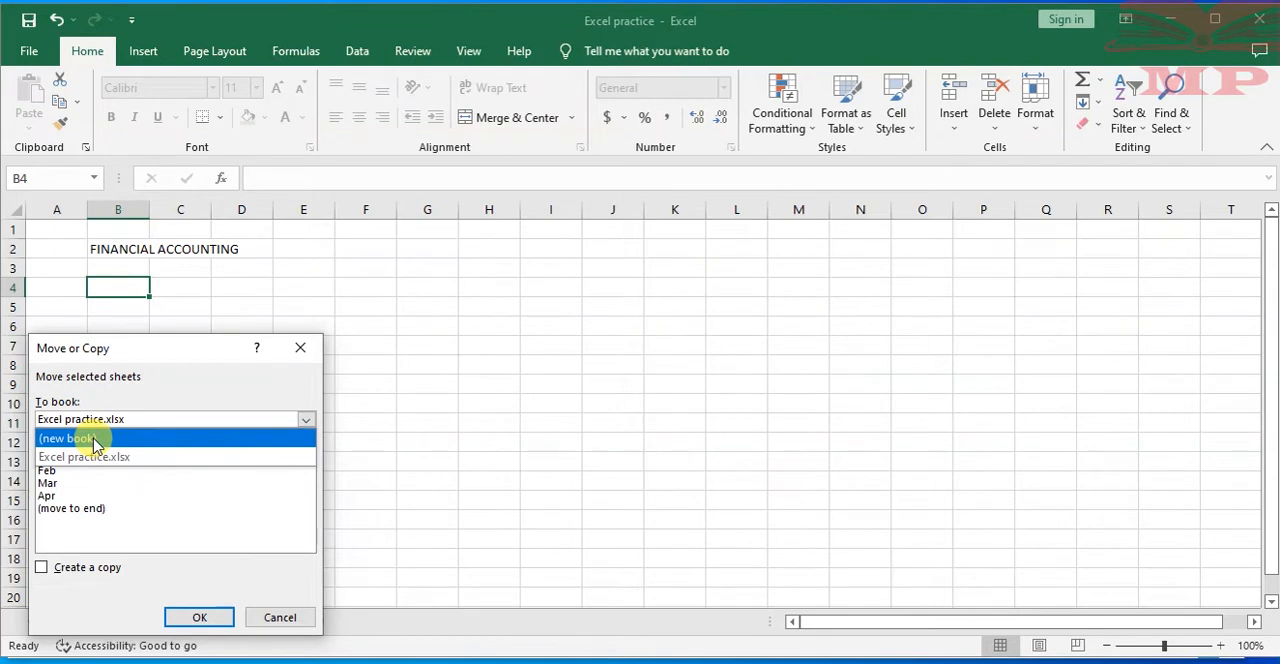
{"action": "left_click", "coordinate": [306, 421]}
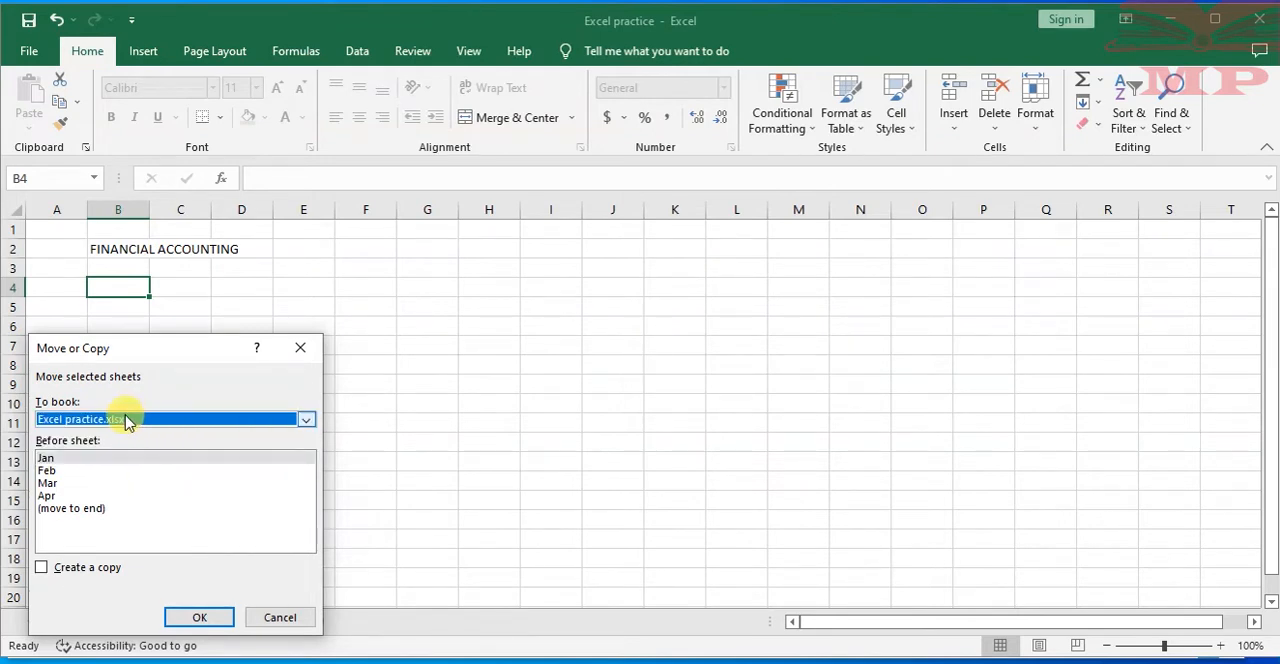
{"action": "left_click", "coordinate": [306, 419]}
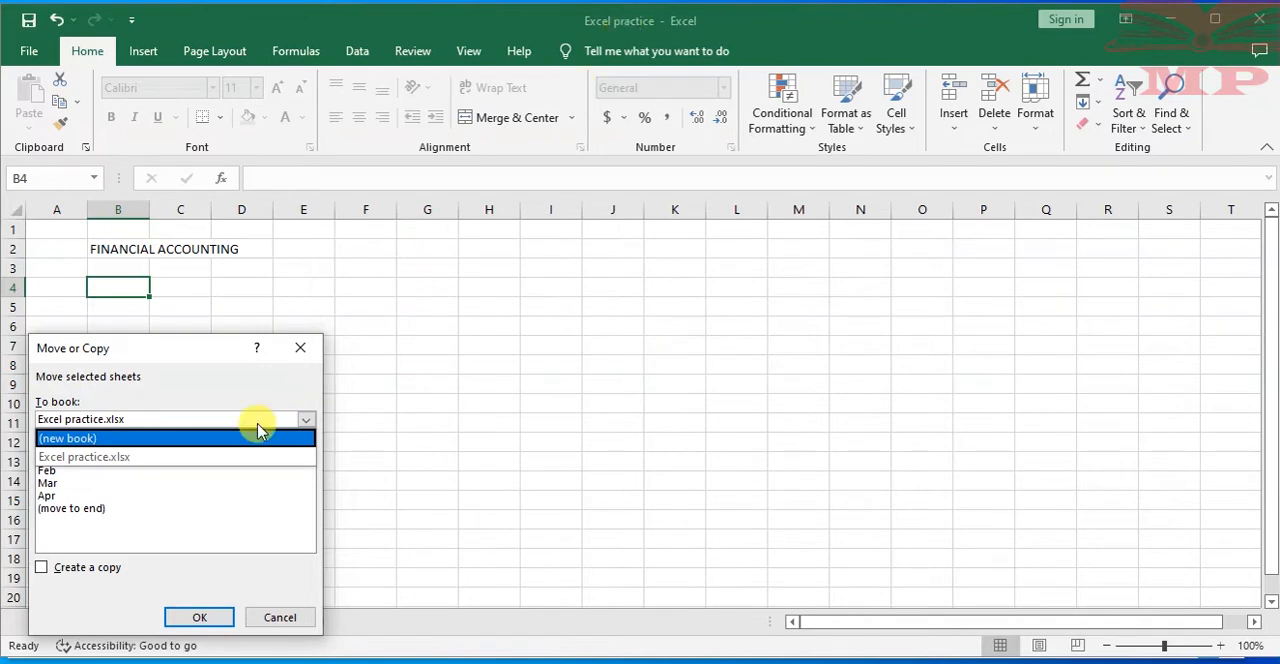
{"action": "left_click", "coordinate": [116, 458]}
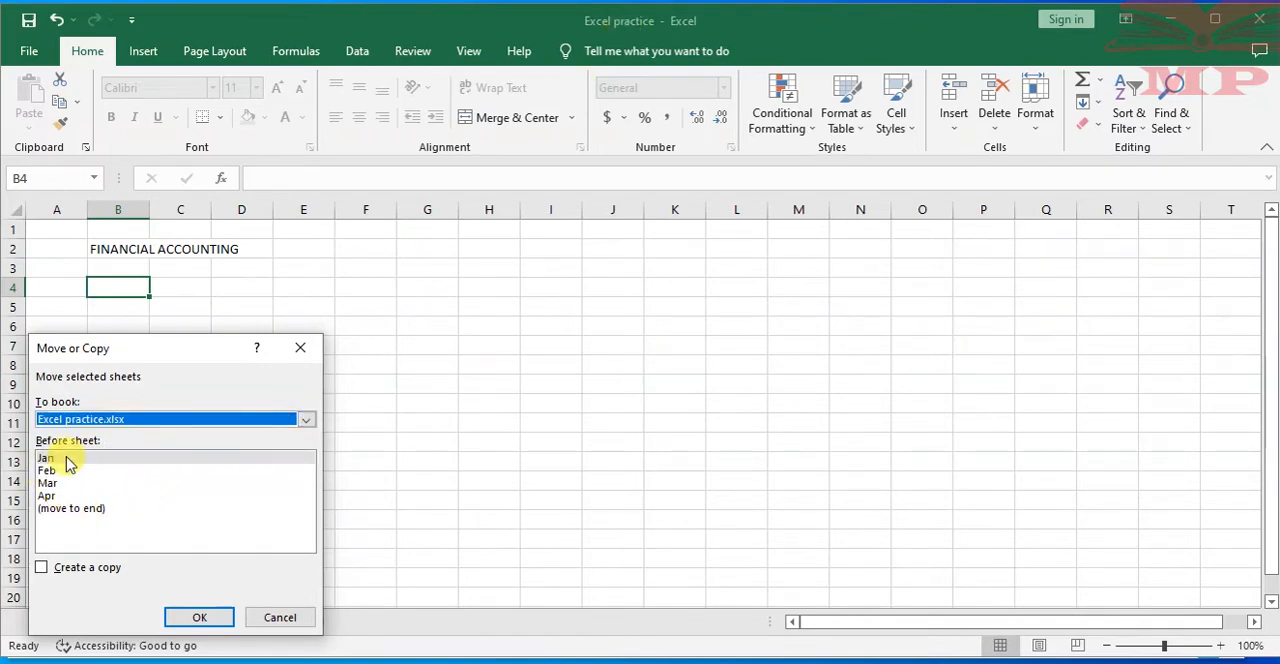
{"action": "left_click", "coordinate": [66, 510]}
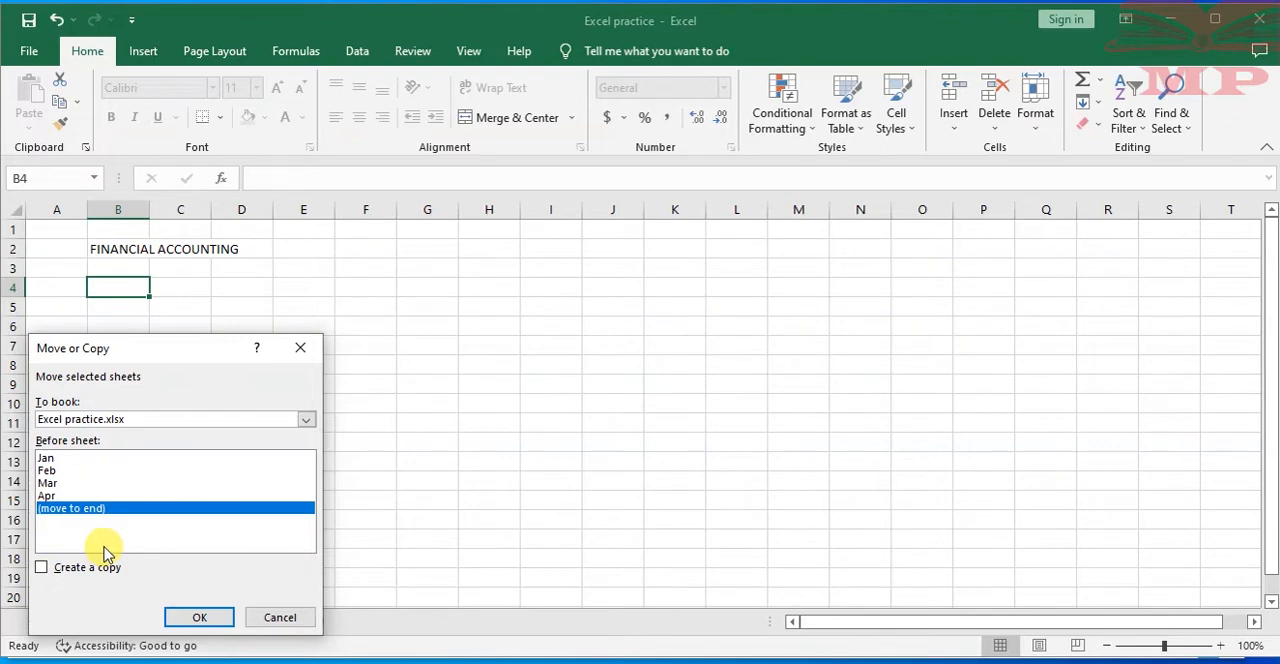
{"action": "left_click", "coordinate": [42, 569]}
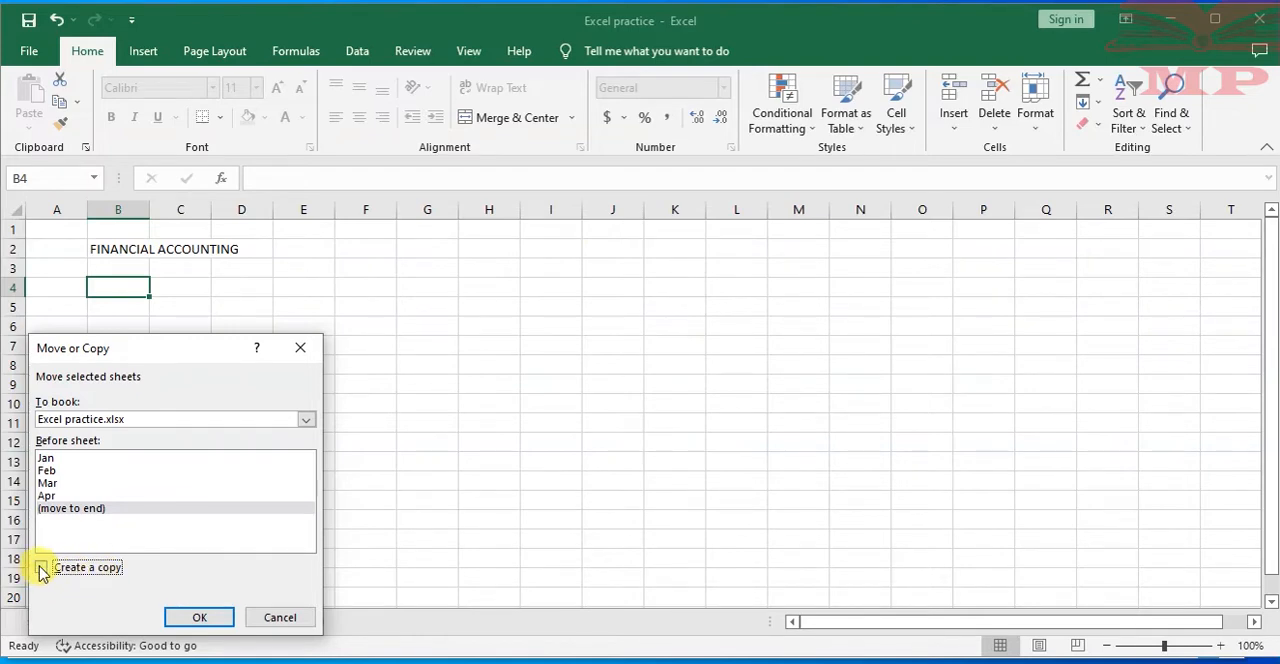
{"action": "left_click", "coordinate": [206, 615]}
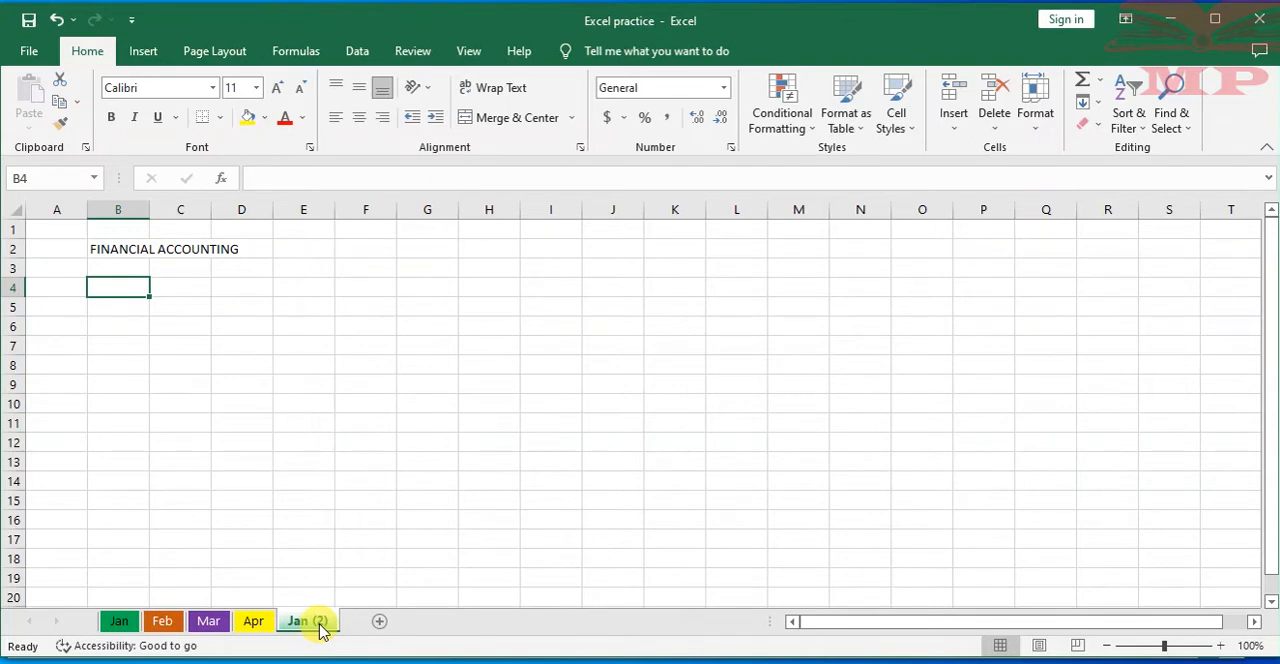
Switch between the Jan, Mar and Jan (2) worksheets to compare the copied sheet's contents with the original
{"action": "left_click", "coordinate": [208, 621]}
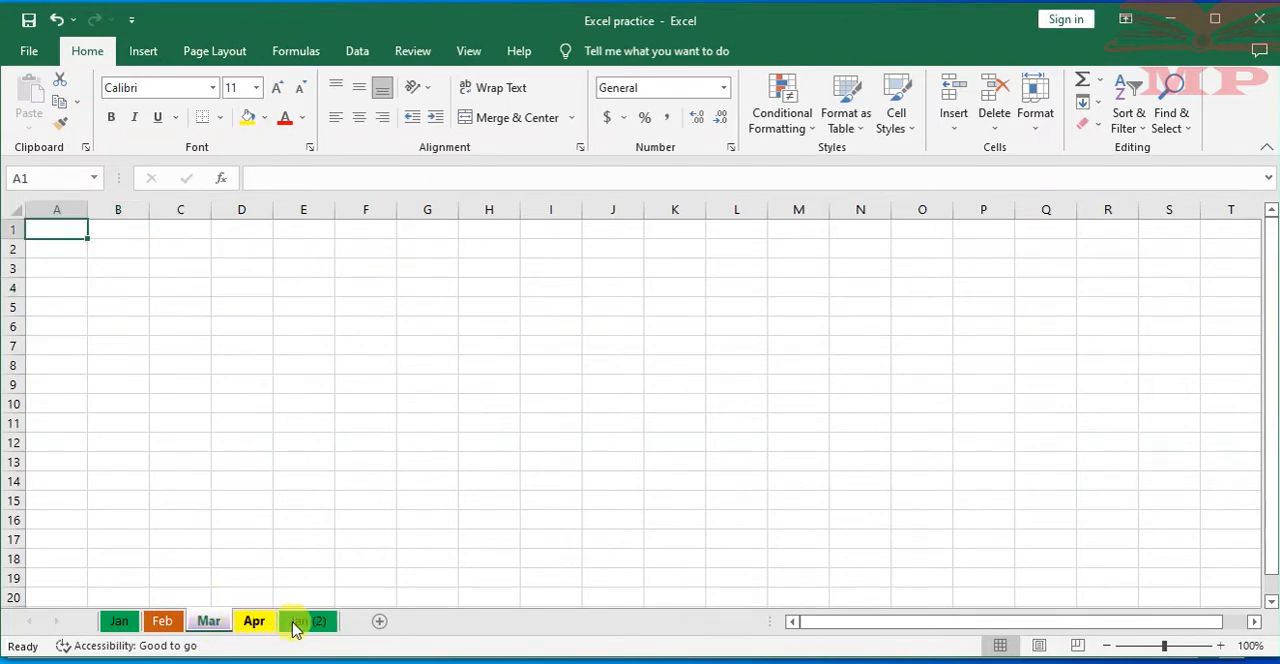
{"action": "left_click", "coordinate": [256, 405]}
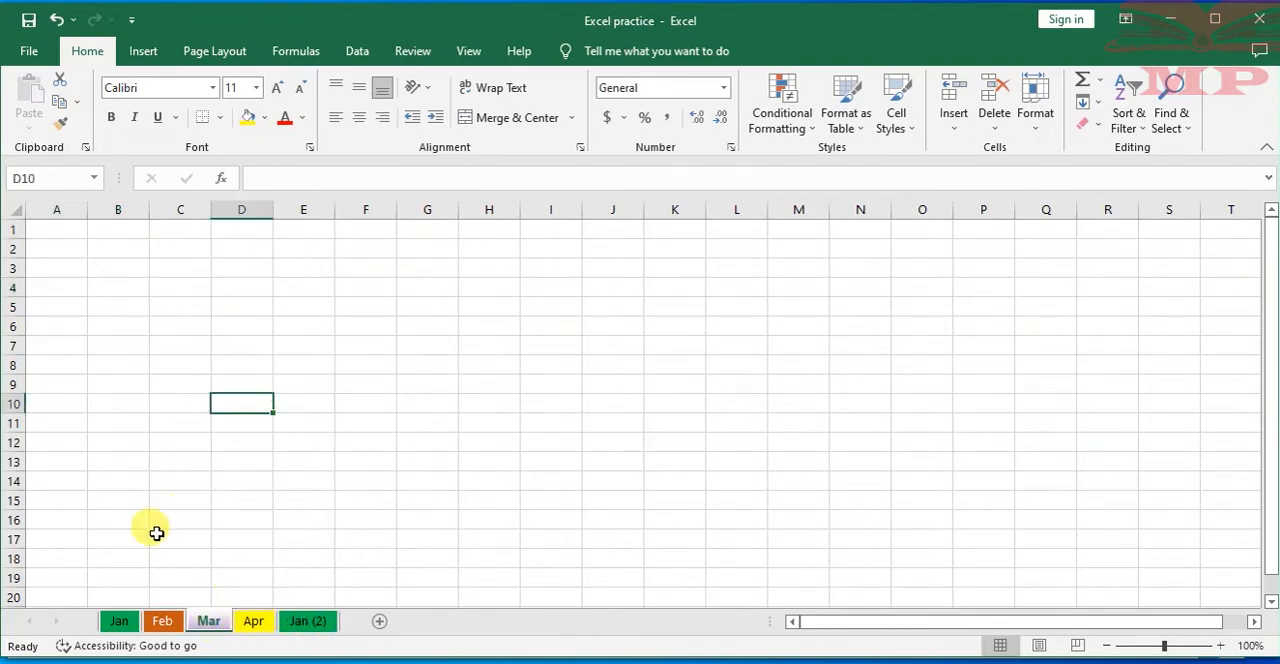
{"action": "left_click", "coordinate": [120, 622]}
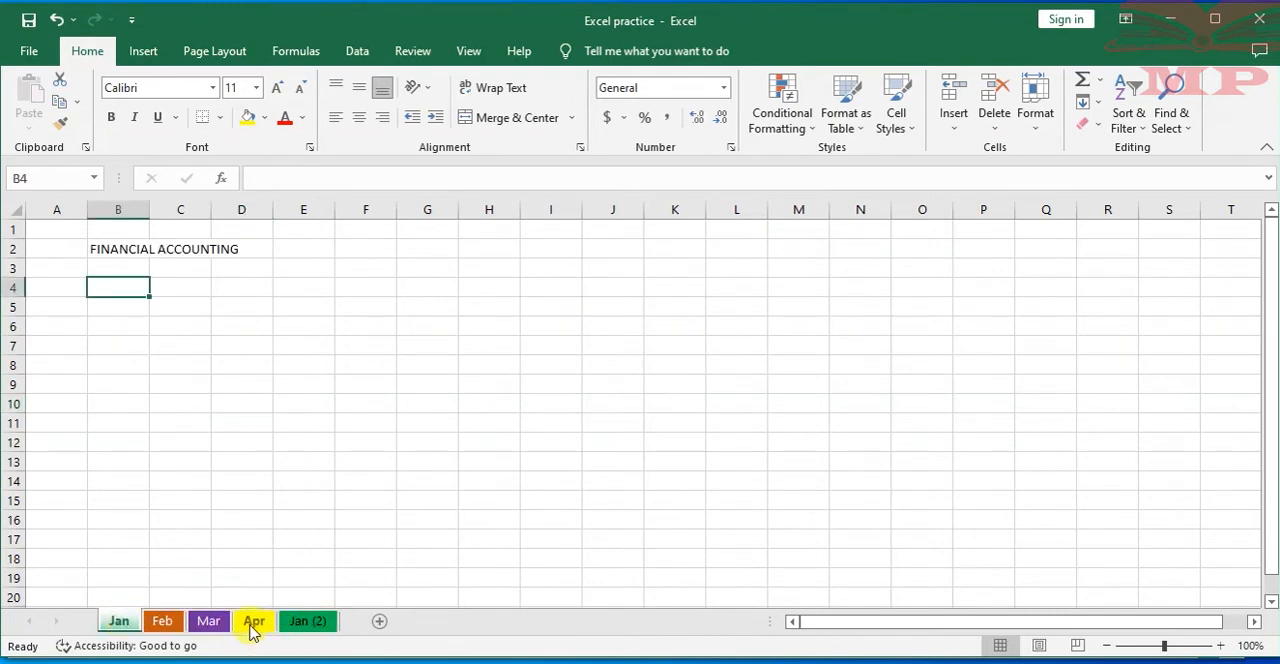
{"action": "left_click", "coordinate": [308, 621]}
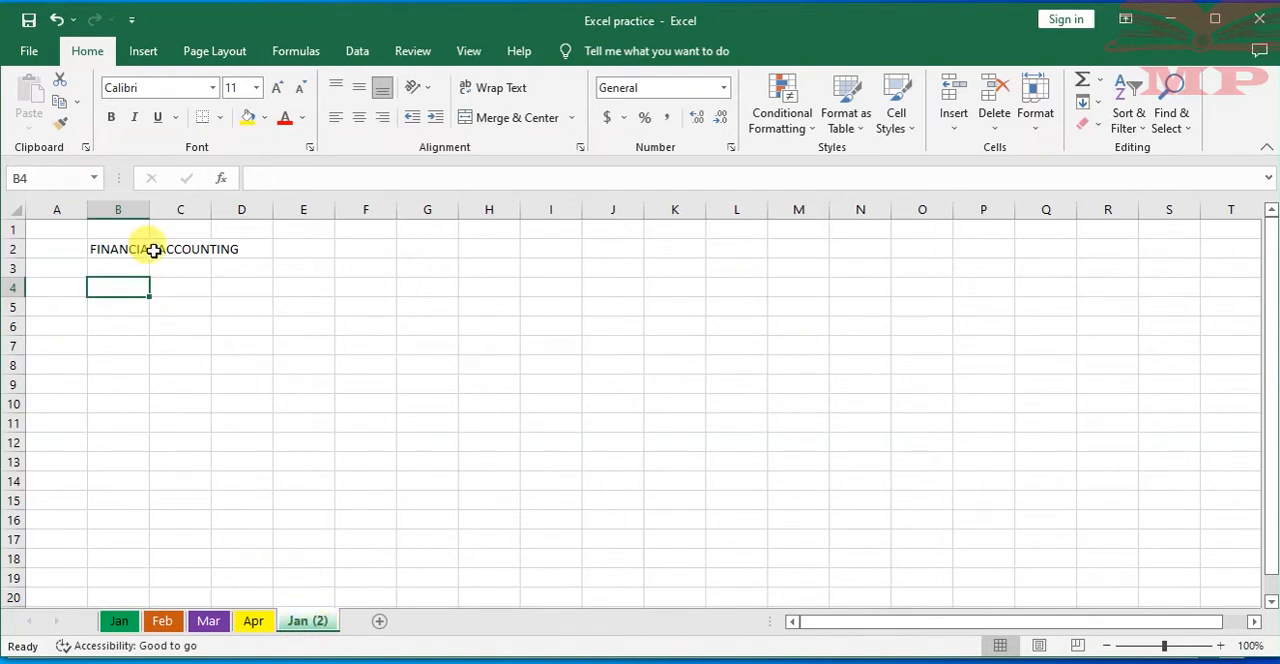
{"action": "left_click", "coordinate": [153, 249]}
{"action": "left_click", "coordinate": [118, 621]}
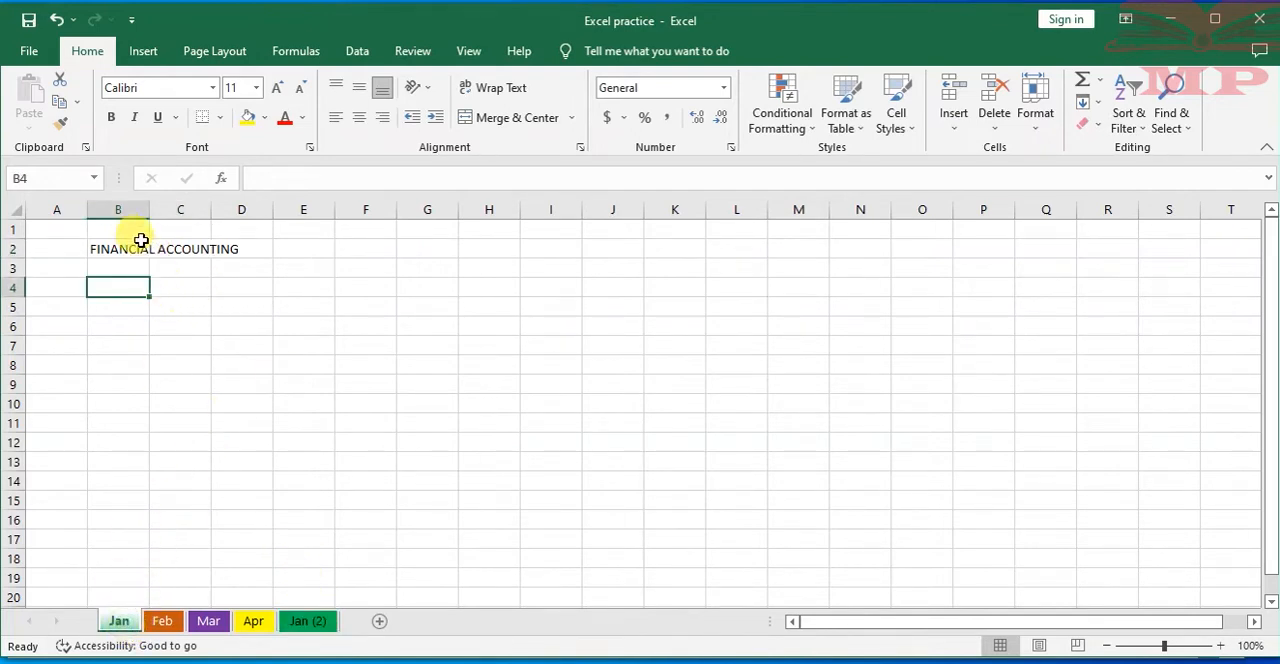
{"action": "left_click", "coordinate": [308, 623]}
{"action": "left_click", "coordinate": [121, 242]}
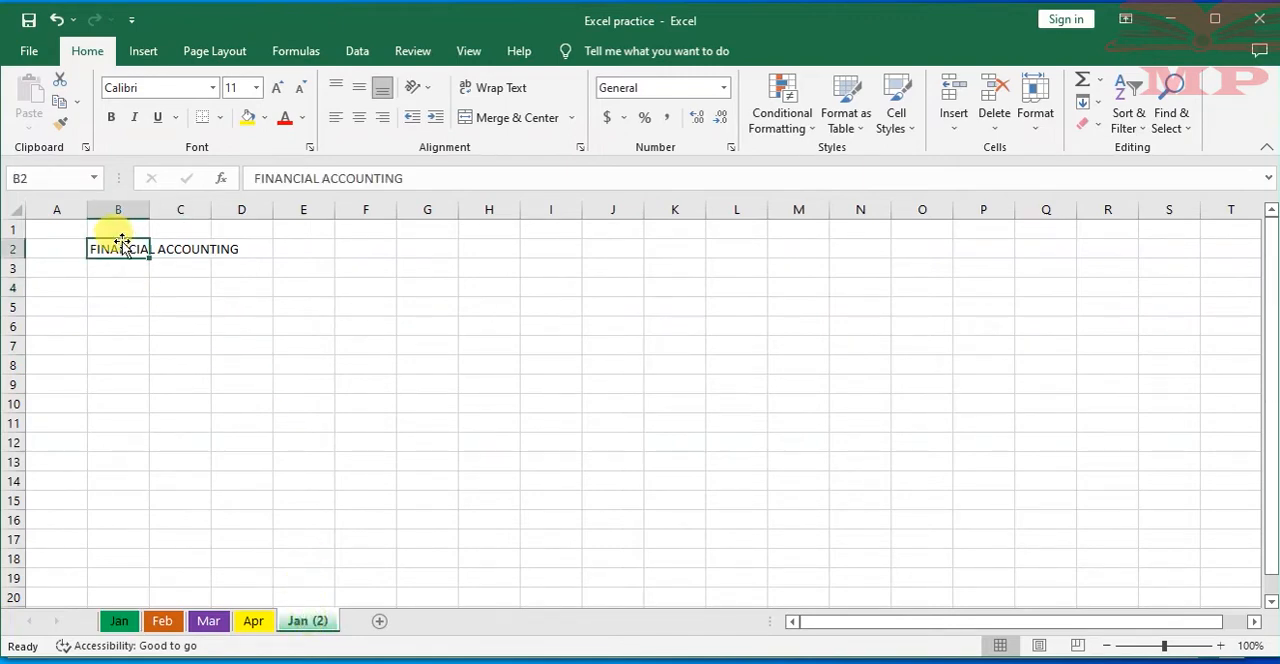
{"action": "left_click", "coordinate": [180, 286]}
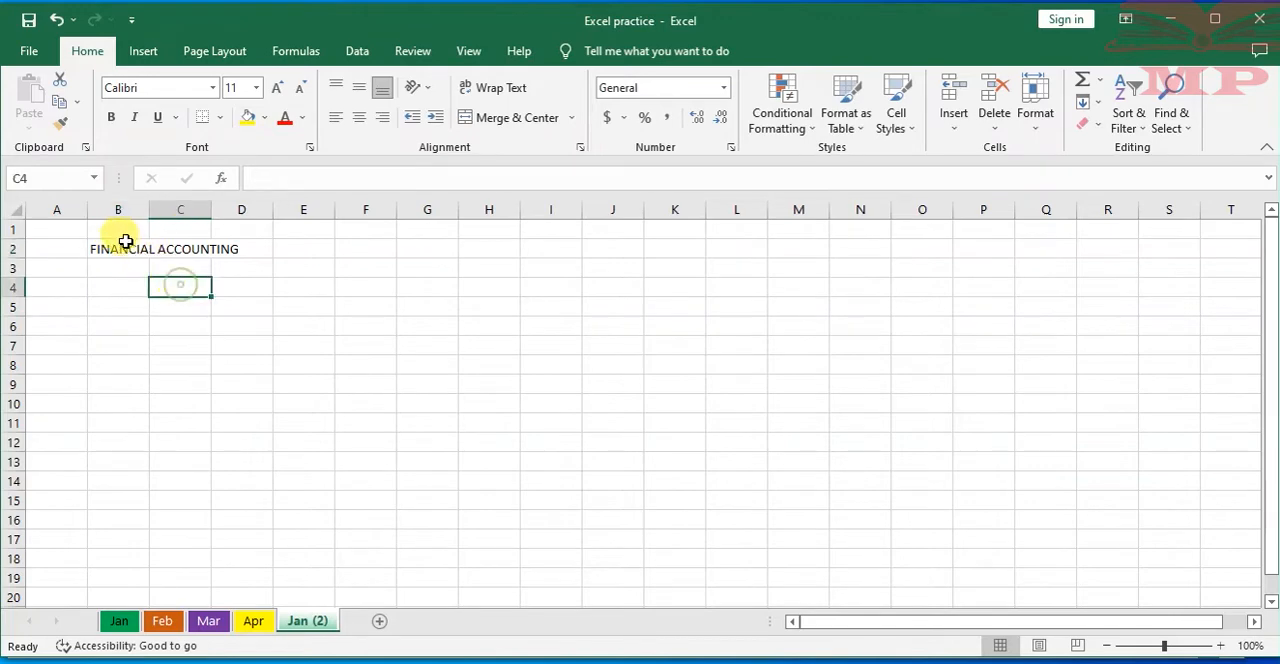
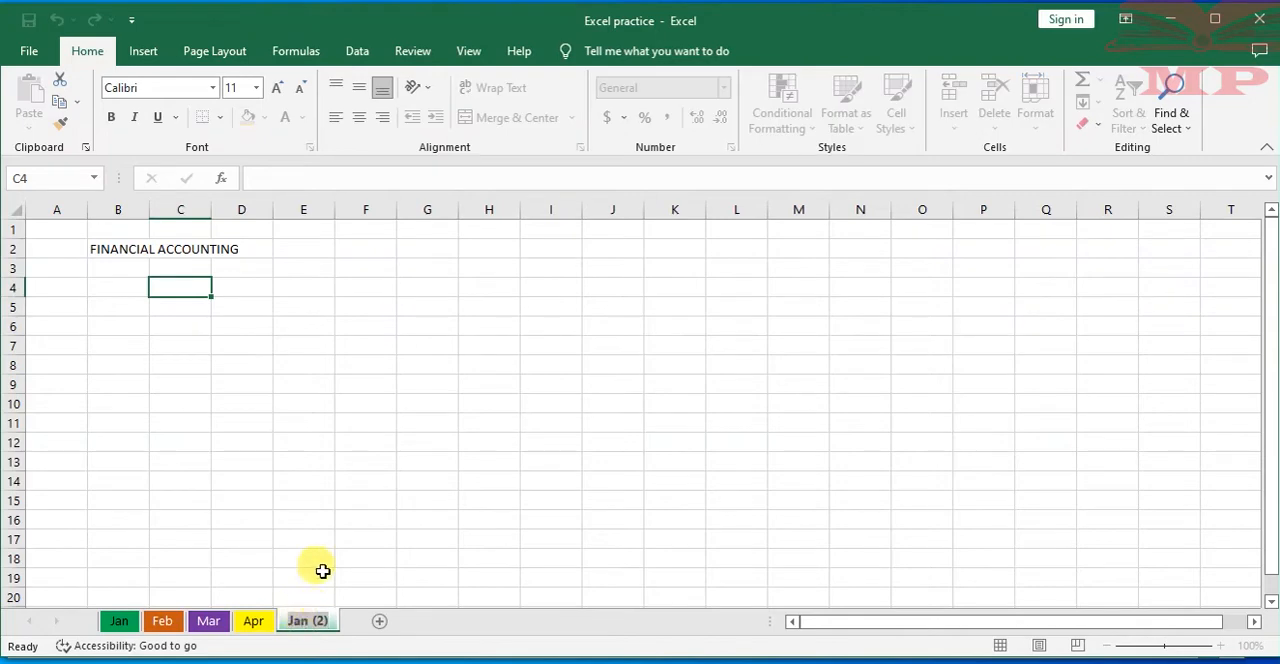
Move the Jan (2) worksheet out of the Excel practice workbook into a new book
{"action": "left_click", "coordinate": [322, 536]}
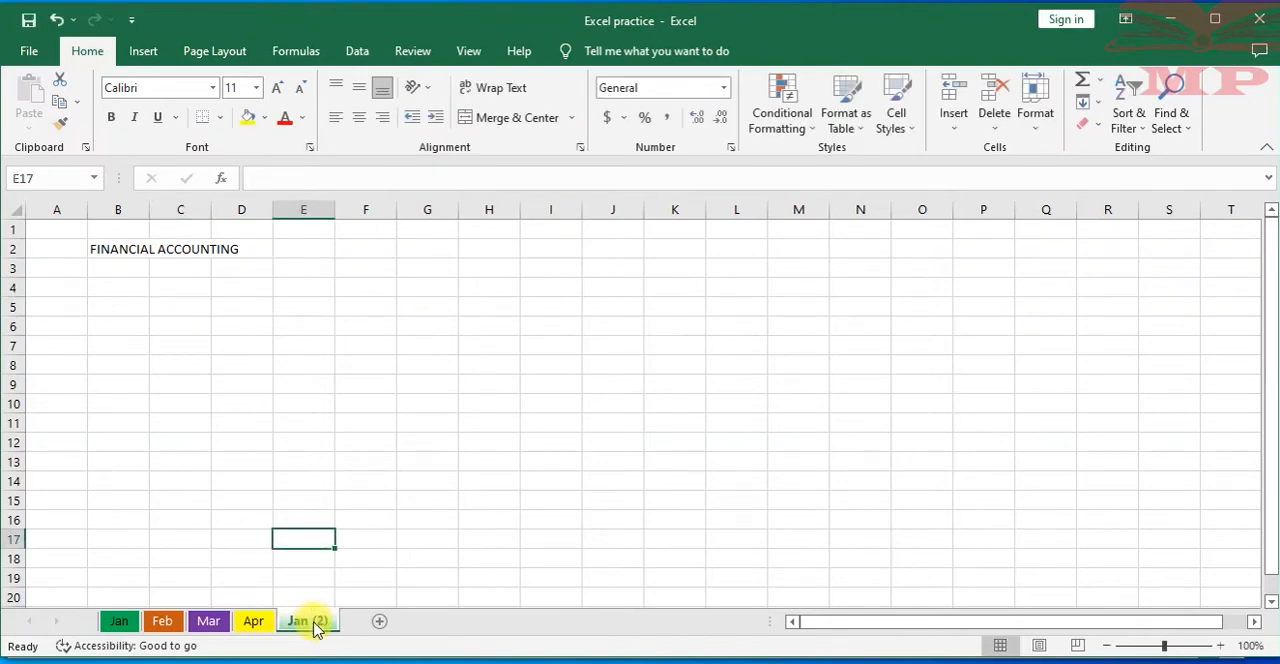
{"action": "left_click", "coordinate": [250, 624]}
{"action": "left_click", "coordinate": [312, 624]}
{"action": "right_click", "coordinate": [316, 624]}
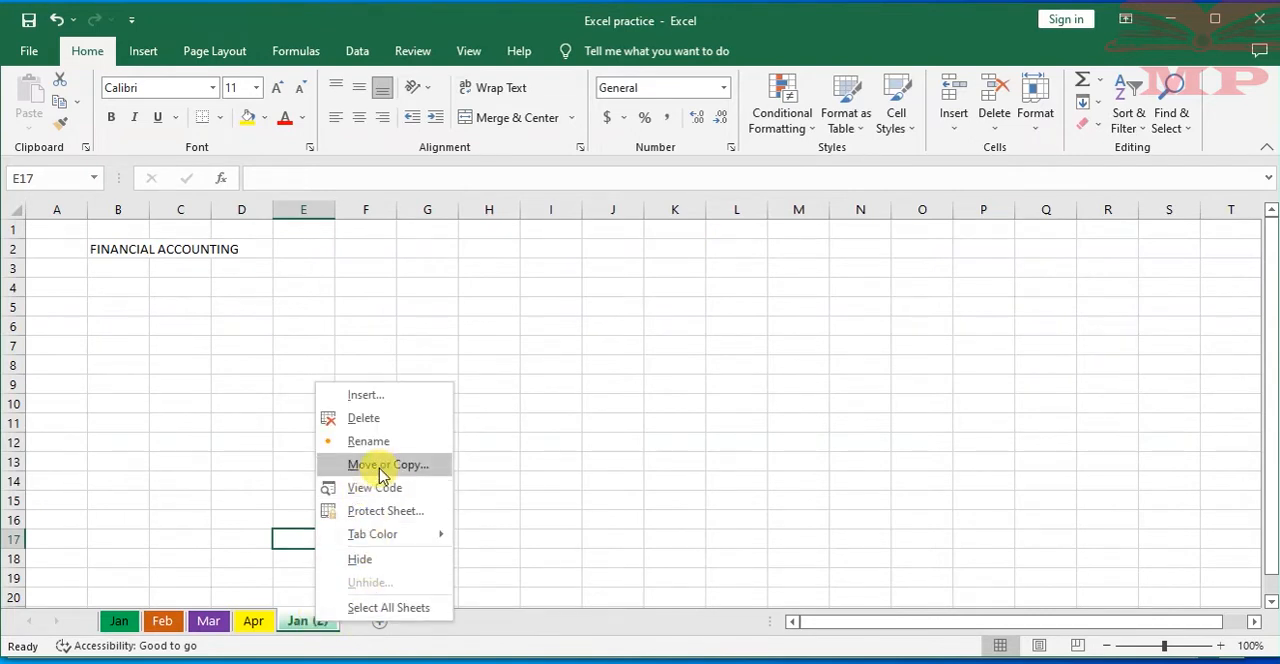
{"action": "left_click", "coordinate": [385, 466]}
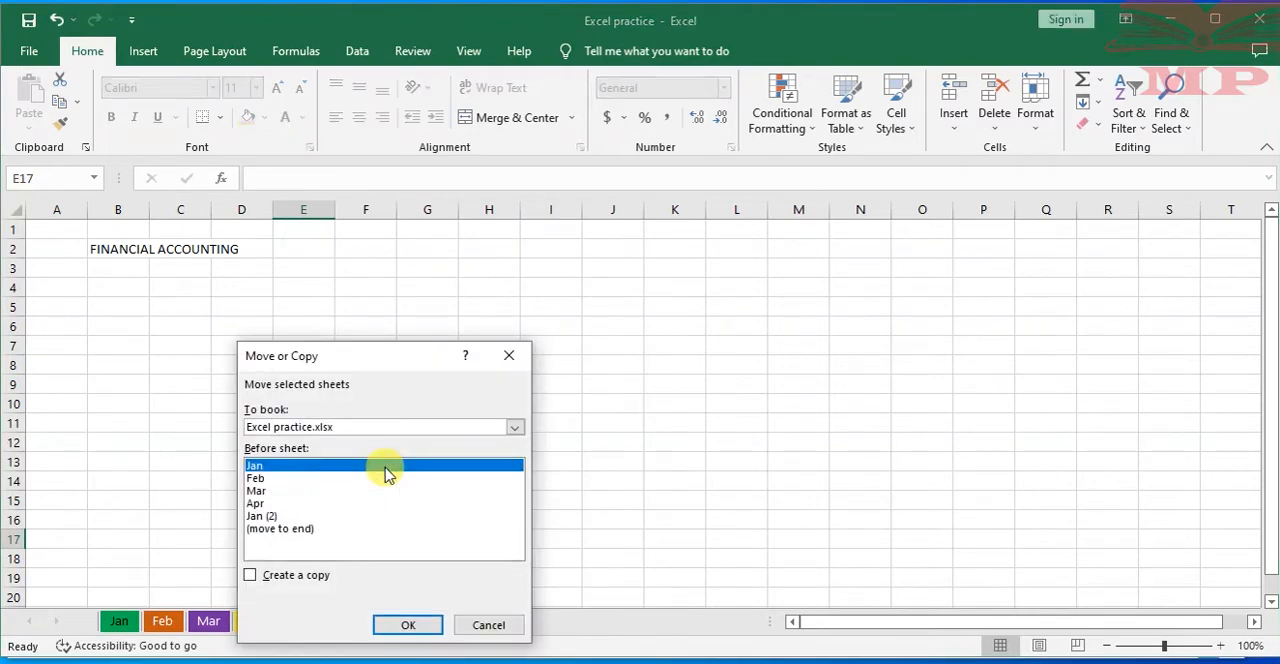
{"action": "left_click", "coordinate": [514, 428]}
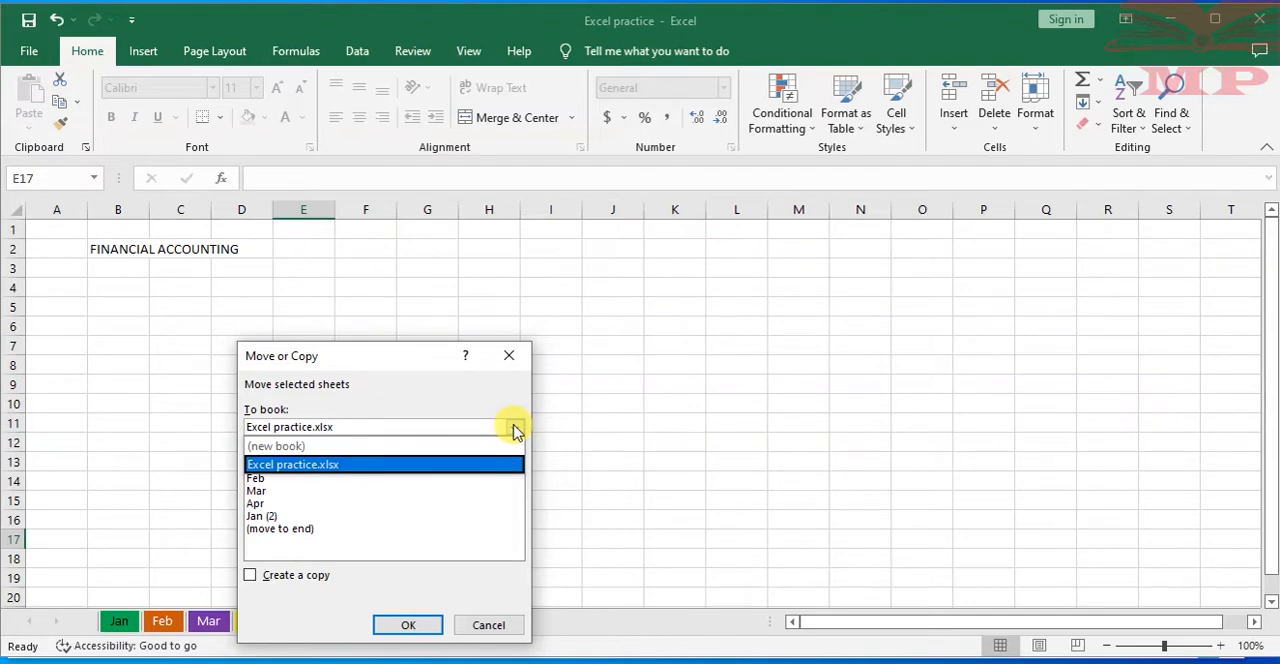
{"action": "left_click", "coordinate": [323, 447]}
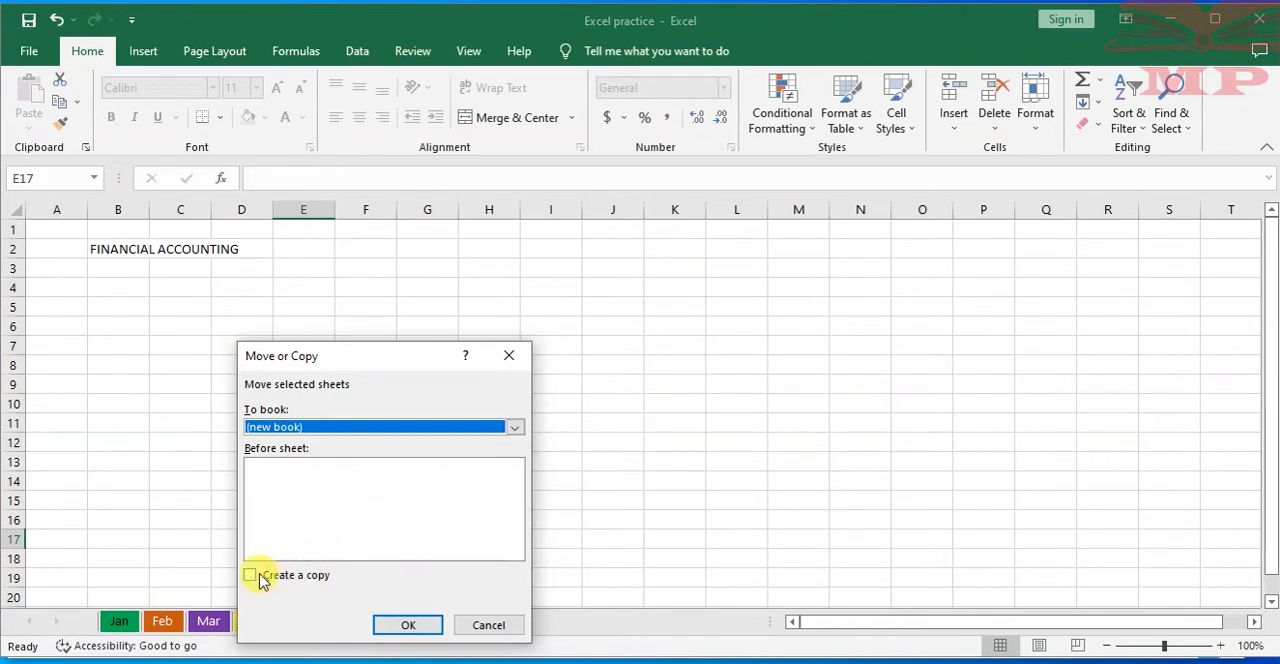
{"action": "left_click", "coordinate": [407, 626]}
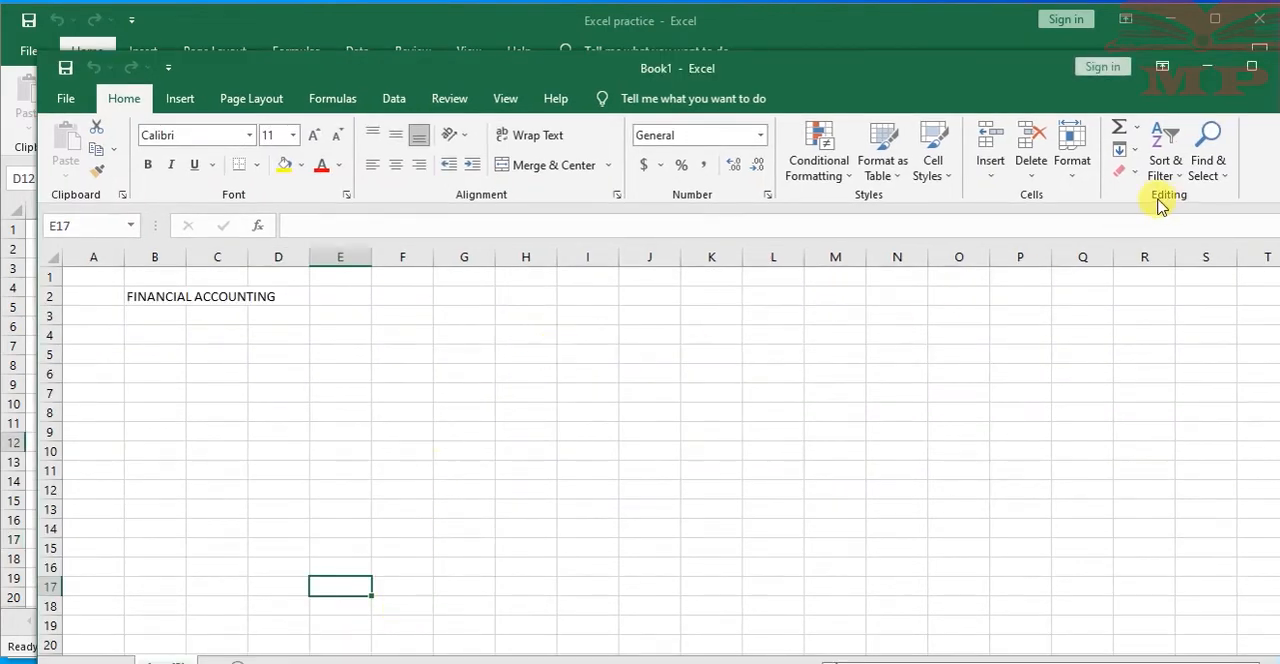
Shift the Book1 window to compare it with the Excel practice window behind it, and close Book1 without saving
{"action": "left_click_drag", "start_coordinate": [800, 70], "coordinate": [771, 40]}
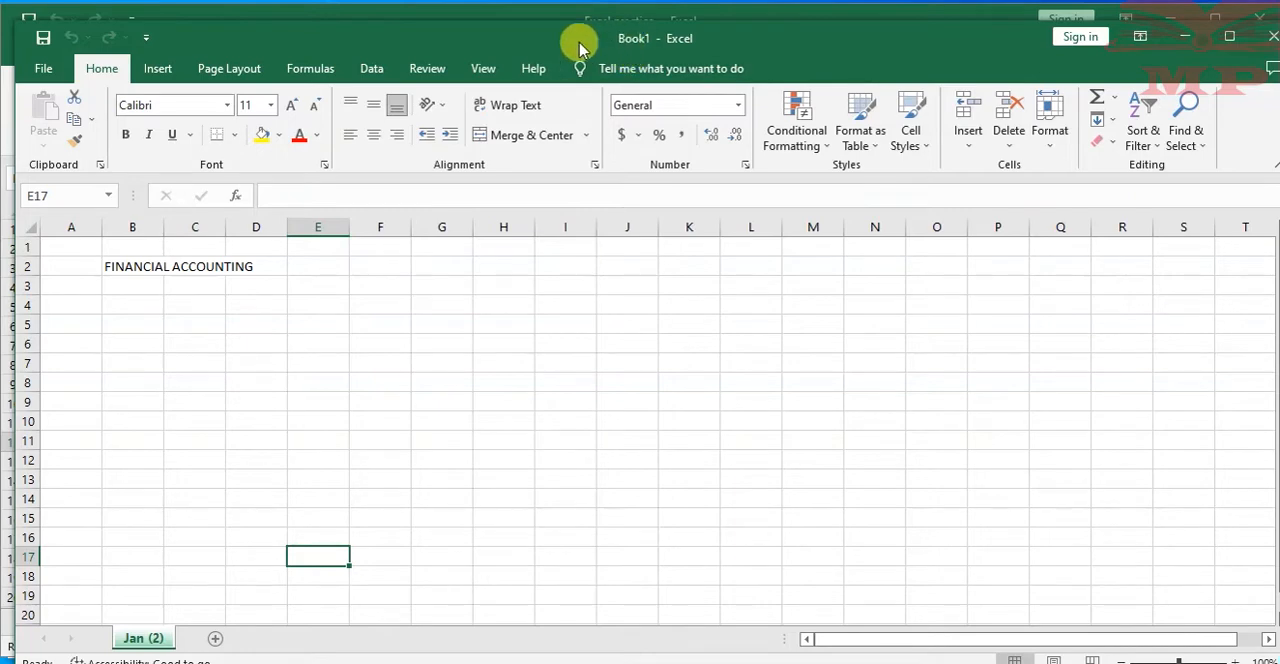
{"action": "left_click_drag", "start_coordinate": [532, 44], "coordinate": [531, 80]}
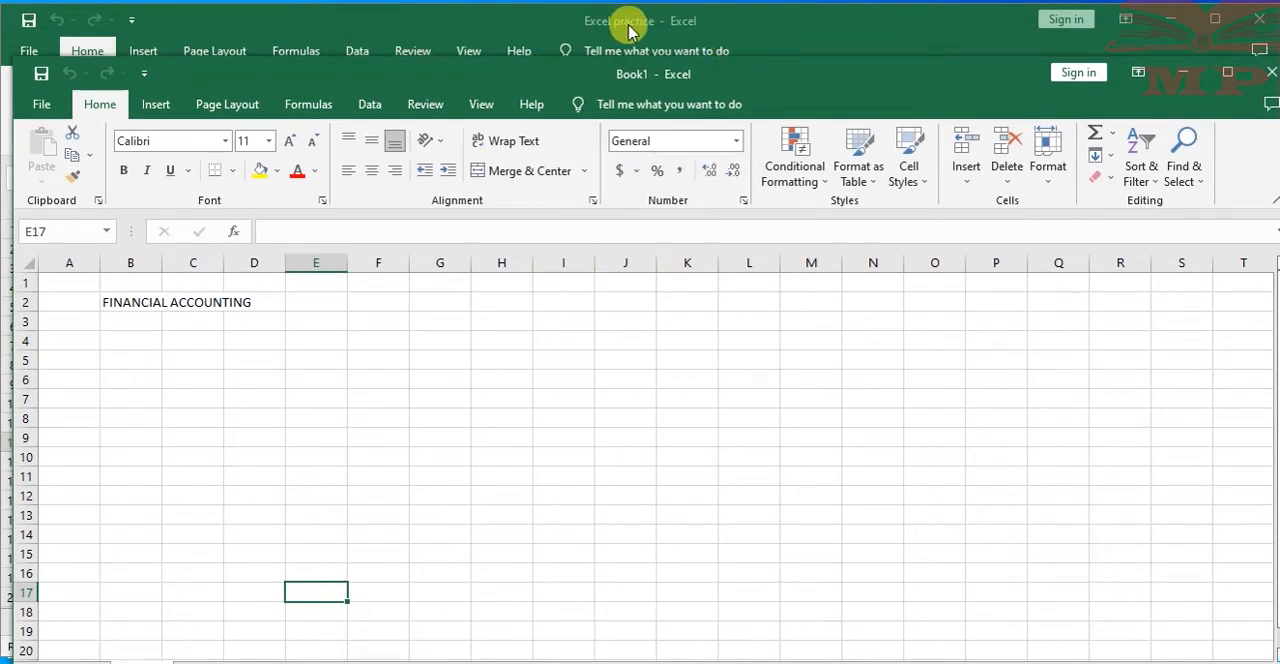
{"action": "left_click_drag", "start_coordinate": [525, 90], "coordinate": [525, 54]}
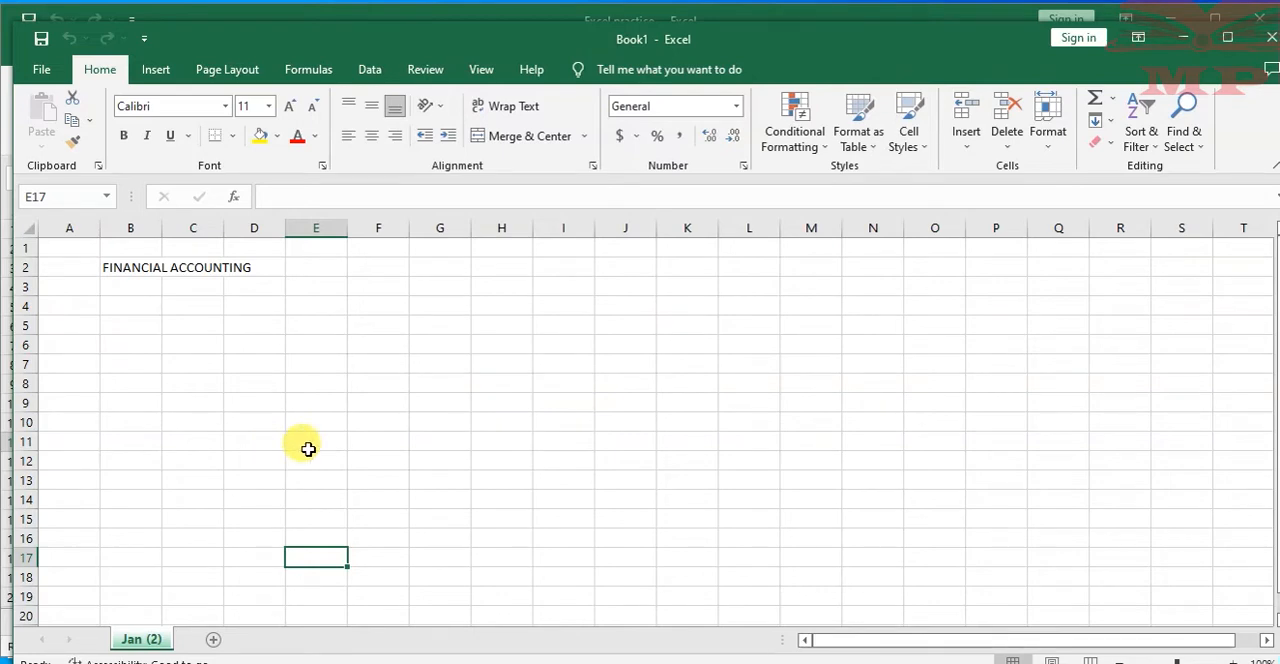
{"action": "mouse_move", "coordinate": [749, 49]}
{"action": "left_mouse_down"}
{"action": "mouse_move", "coordinate": [737, 36]}
{"action": "mouse_move", "coordinate": [757, 40]}
{"action": "mouse_move", "coordinate": [757, 23]}
{"action": "mouse_move", "coordinate": [760, 45]}
{"action": "left_mouse_up"}
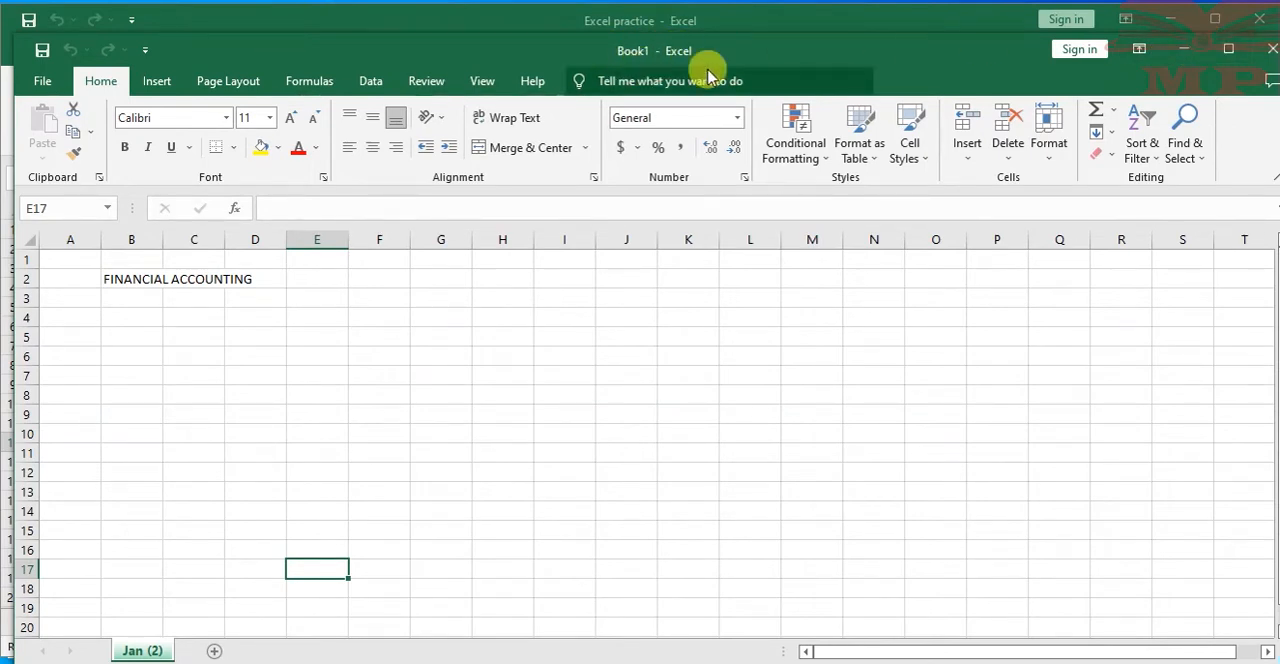
{"action": "left_click", "coordinate": [1272, 49]}
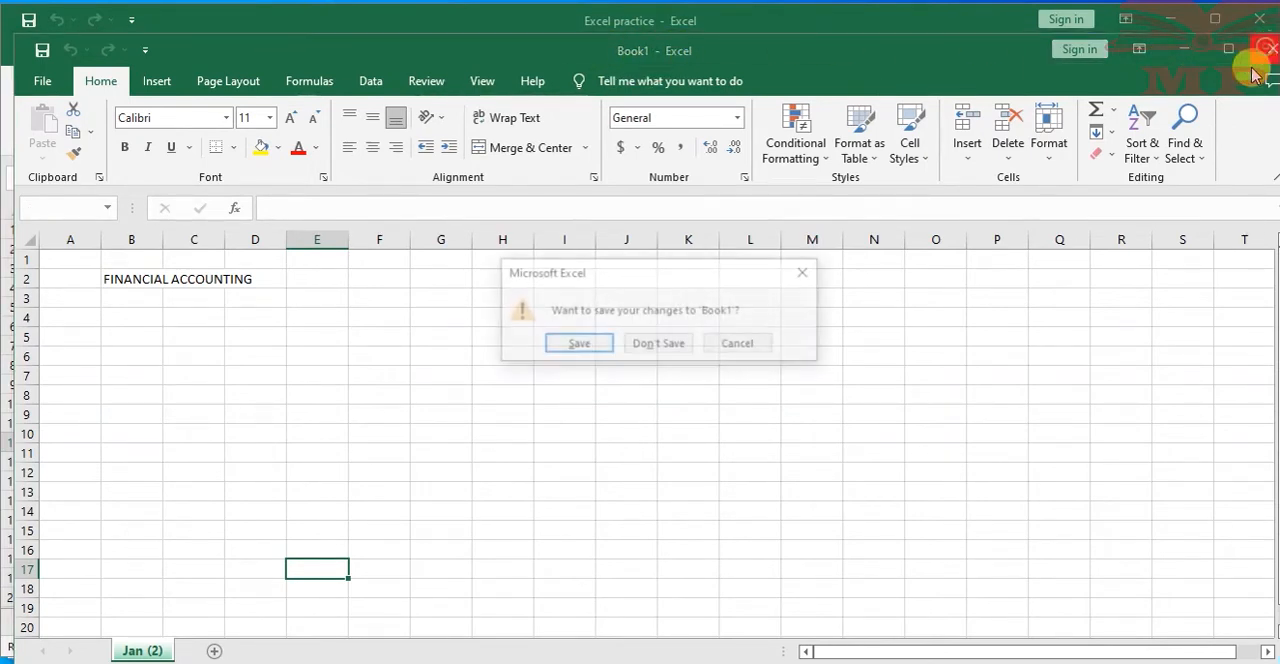
{"action": "left_click", "coordinate": [668, 344]}
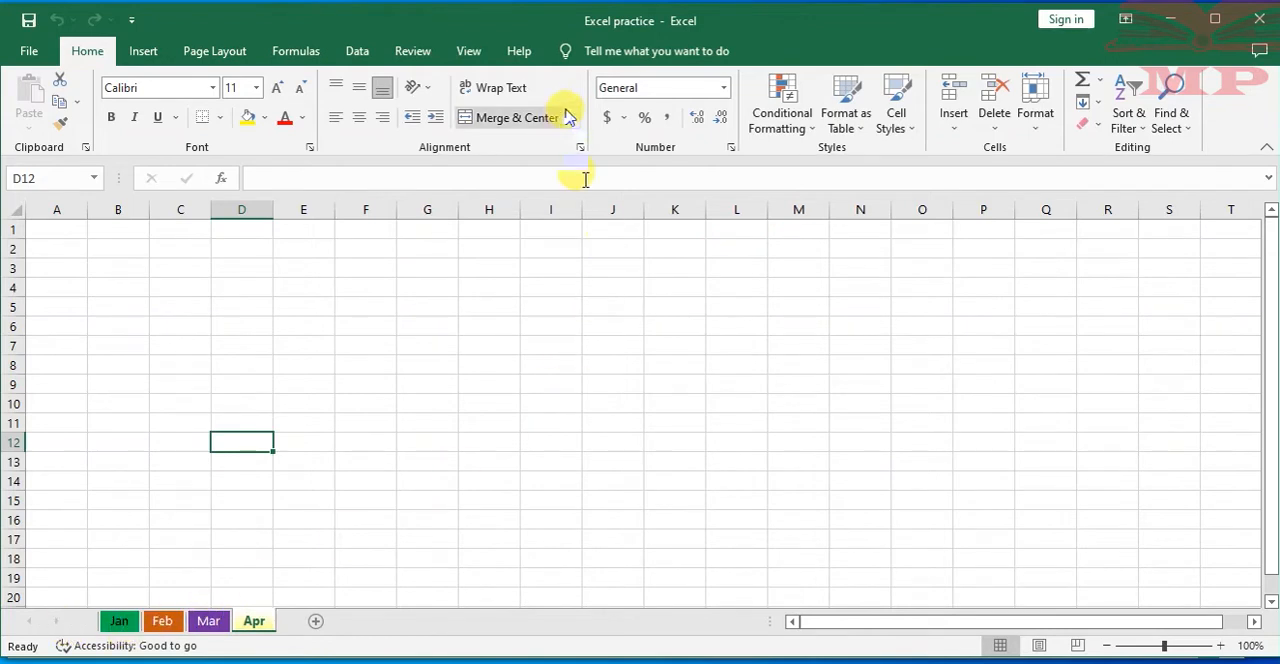
Look through the Jan, Feb, Mar and Apr worksheets and the first-row cells A1, B1 and C1 of Apr
{"action": "left_click", "coordinate": [560, 243]}
{"action": "left_click", "coordinate": [465, 240]}
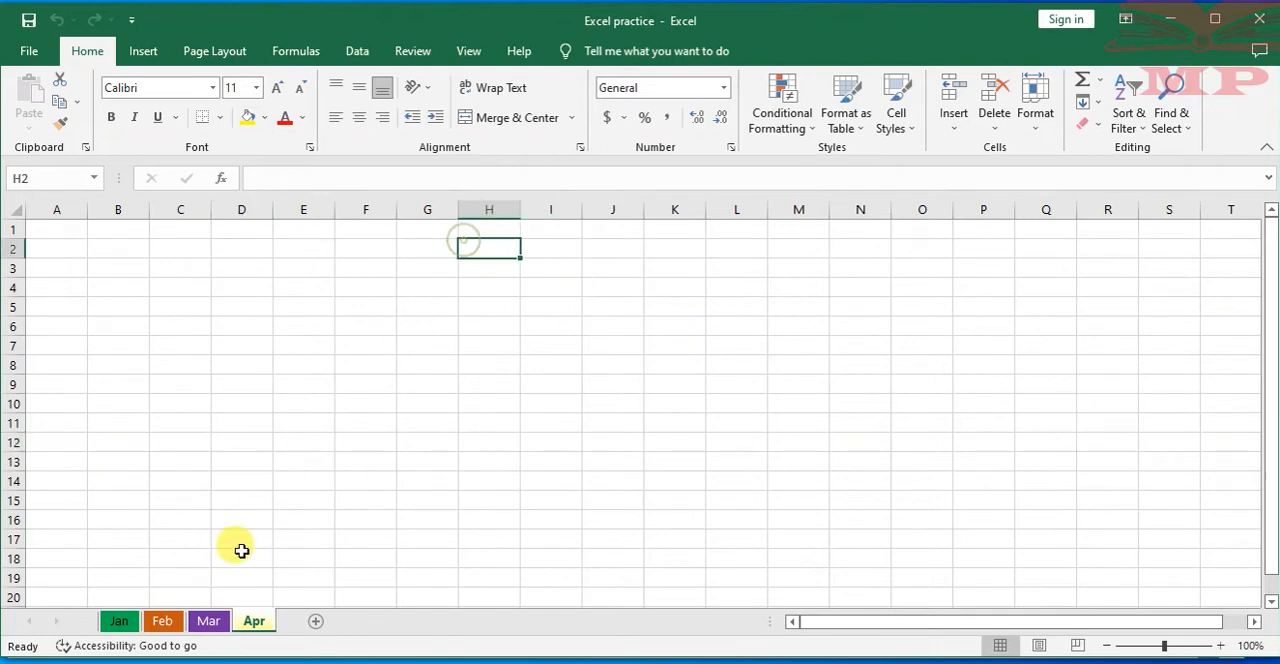
{"action": "left_click", "coordinate": [117, 621]}
{"action": "left_click", "coordinate": [170, 621]}
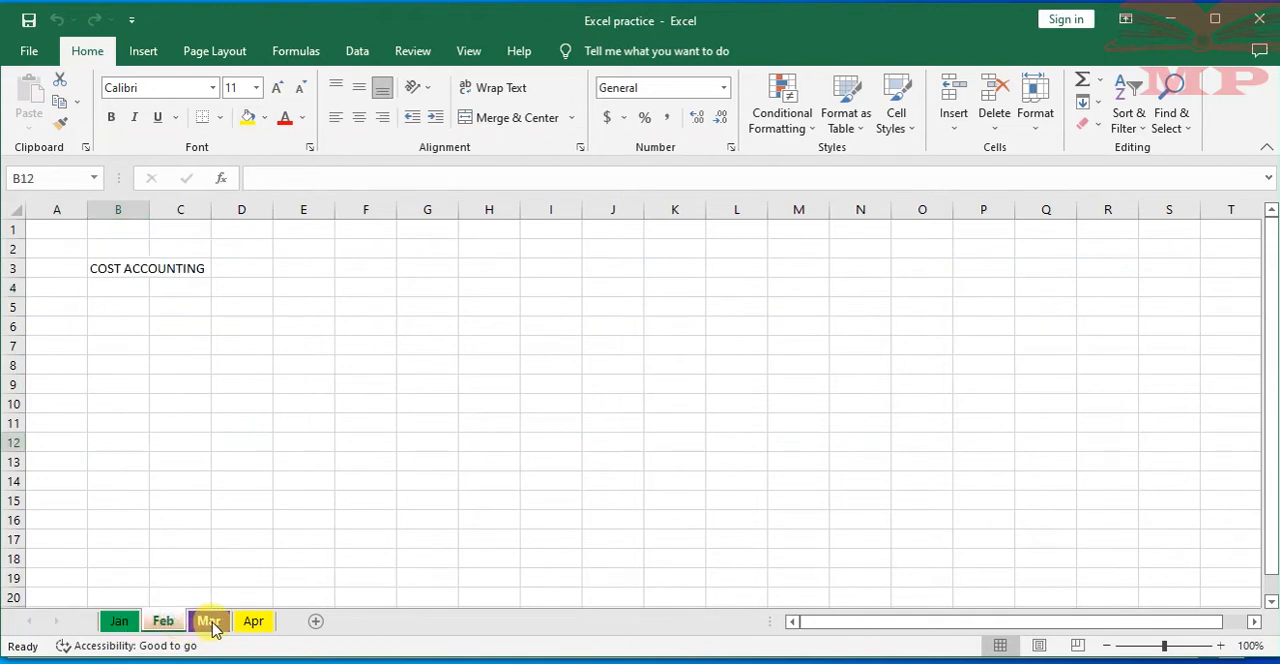
{"action": "left_click", "coordinate": [208, 621]}
{"action": "left_click", "coordinate": [254, 621]}
{"action": "left_click", "coordinate": [48, 230]}
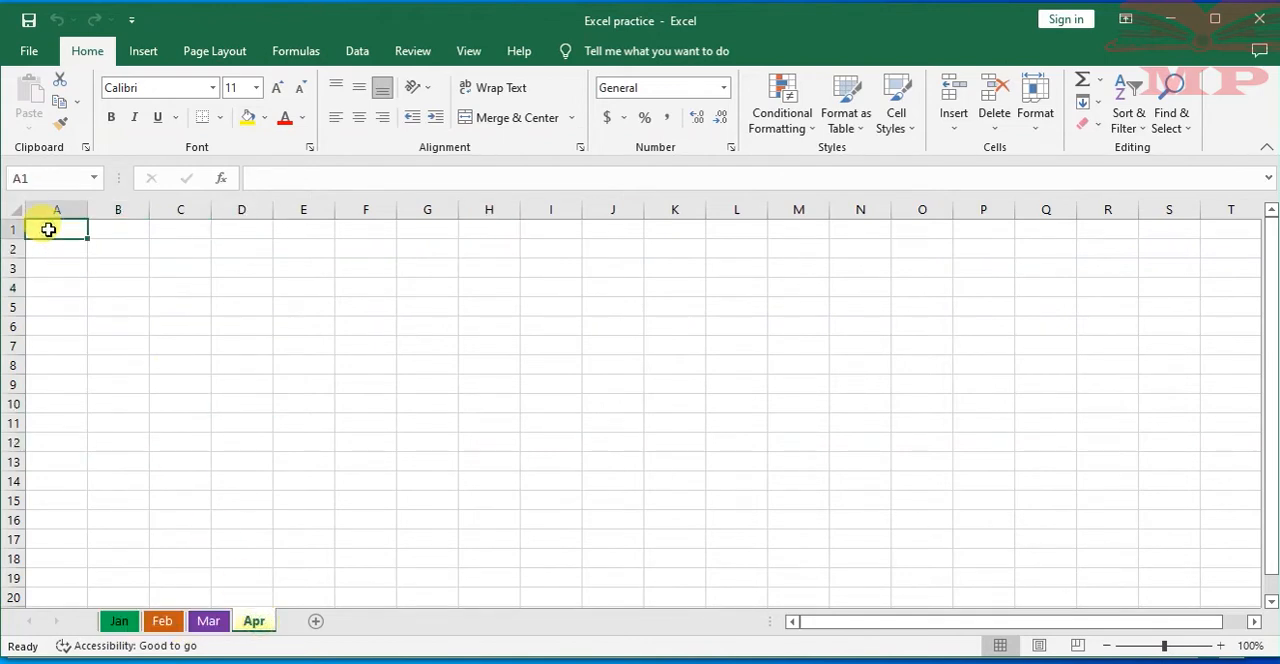
{"action": "left_click", "coordinate": [118, 224]}
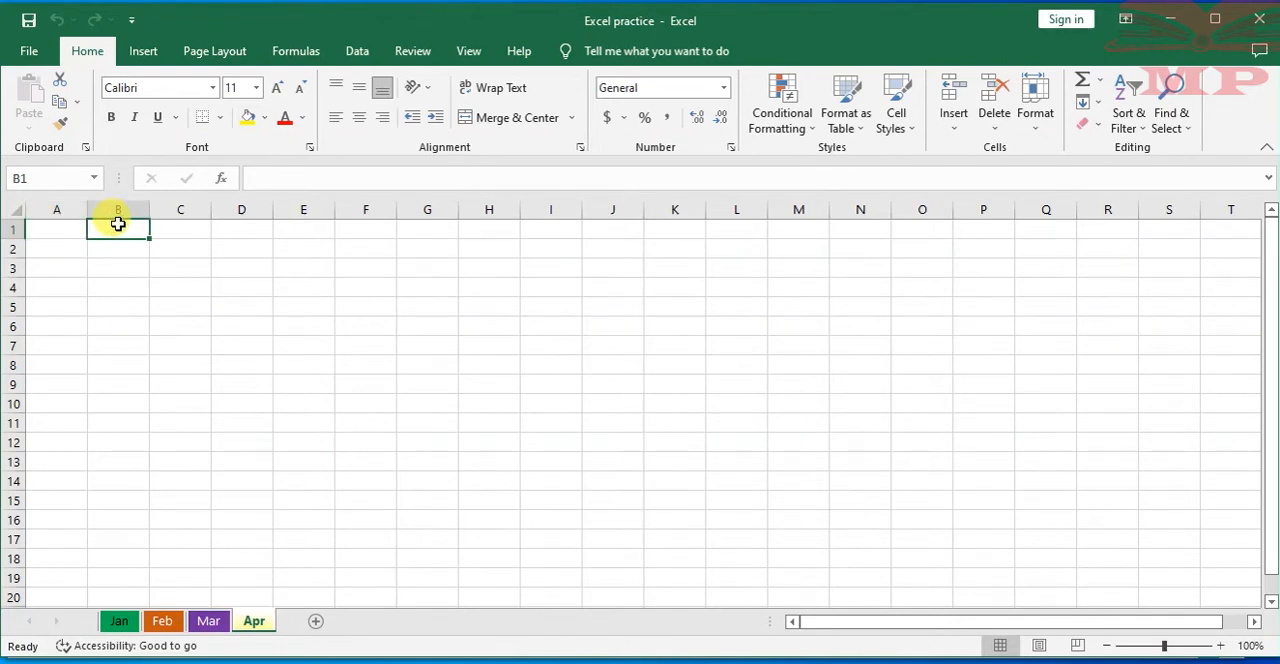
{"action": "left_click", "coordinate": [180, 232]}
Enter the headings Student, sem 1, sem 2 and sem 3 in cells A4 to D4 of the Jan worksheet
{"action": "left_click", "coordinate": [120, 622]}
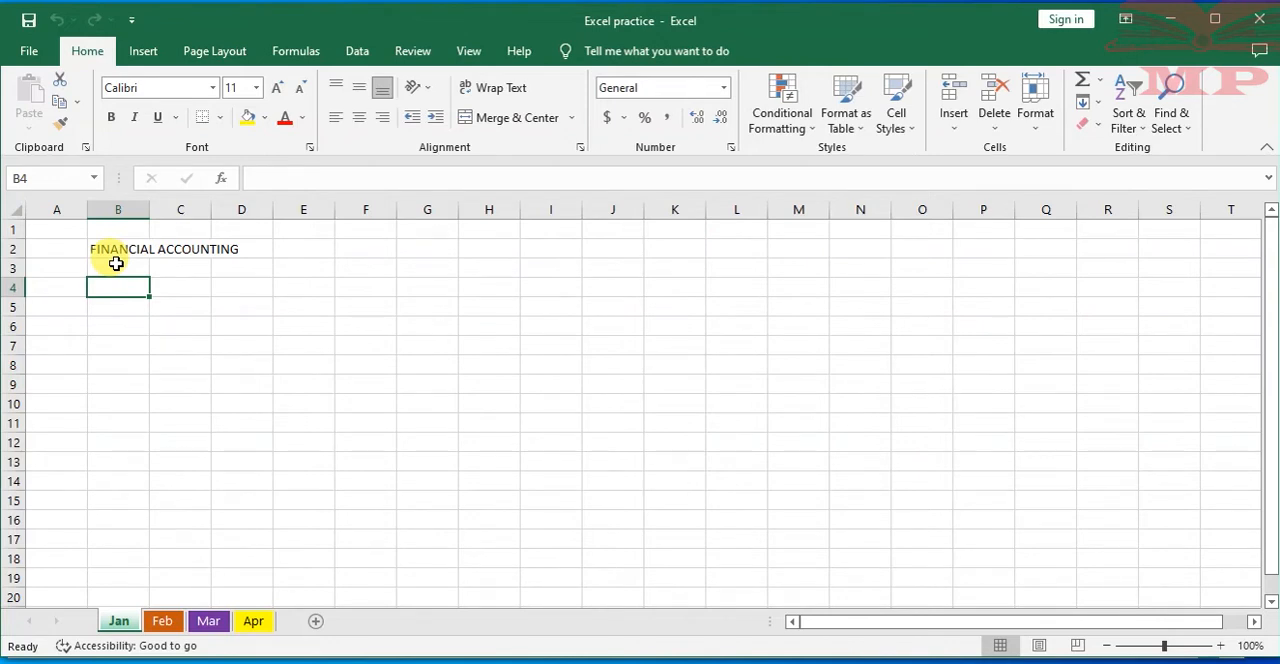
{"action": "left_click", "coordinate": [249, 251]}
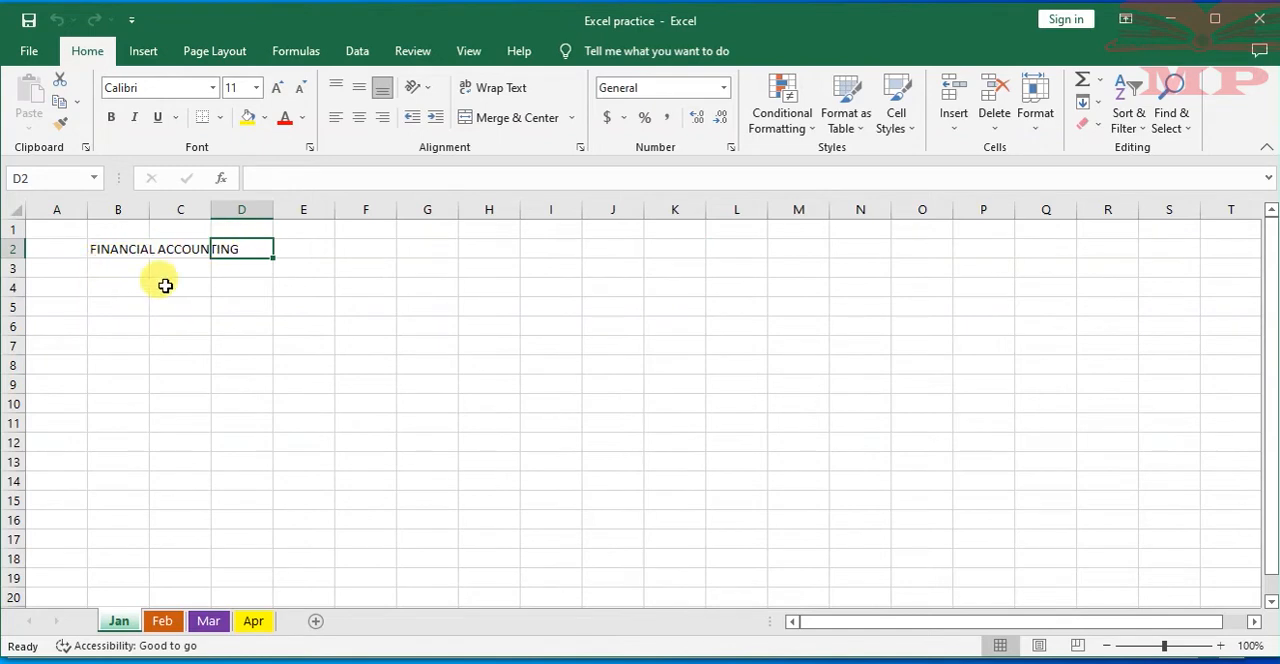
{"action": "left_click", "coordinate": [59, 287]}
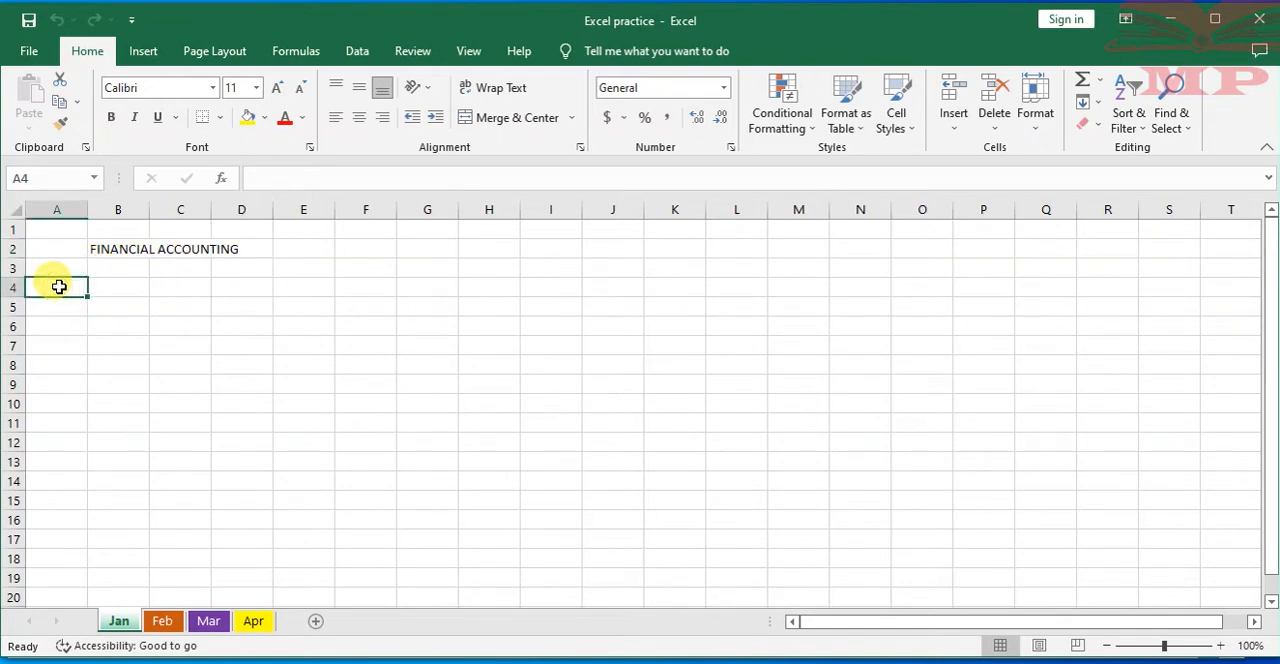
{"action": "type", "text": "Stud"}
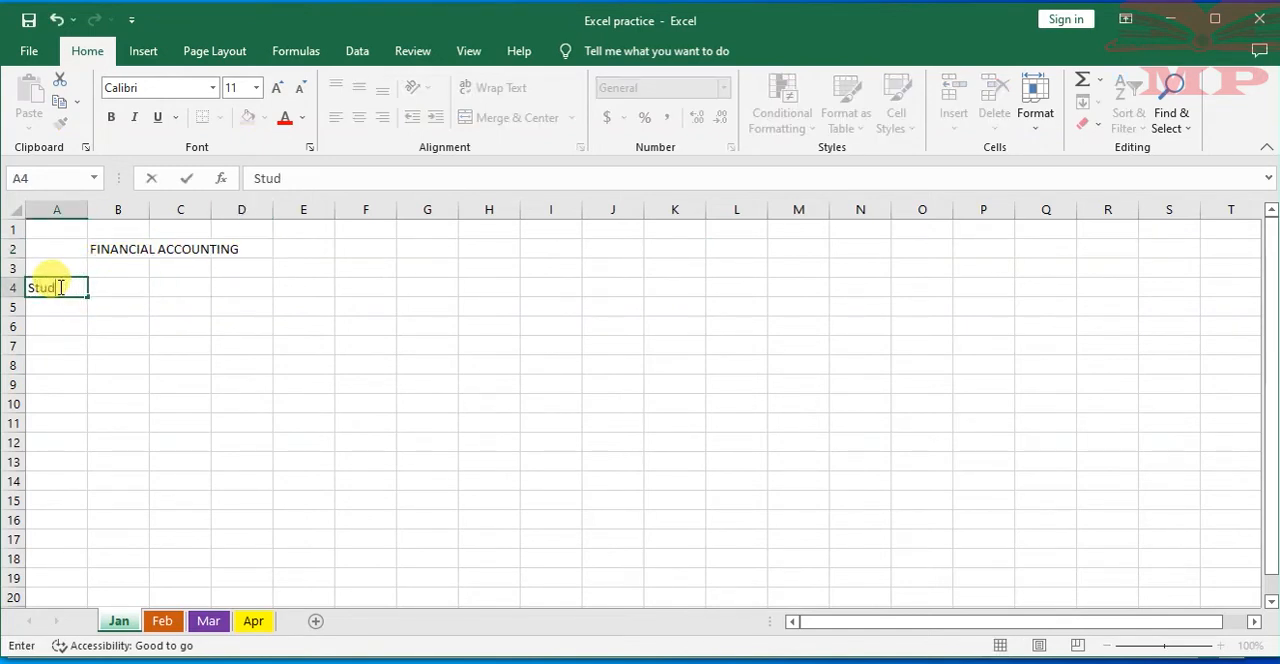
{"action": "type", "text": "ent"}
{"action": "left_click", "coordinate": [120, 288]}
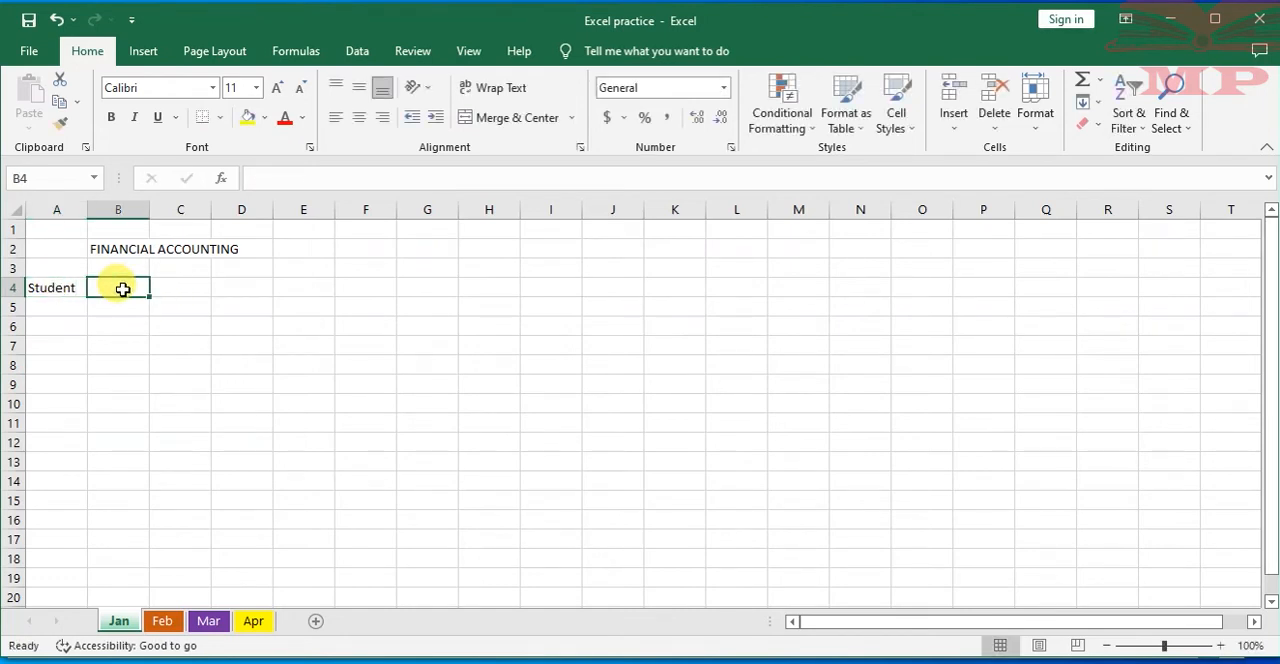
{"action": "type", "text": "sem 1"}
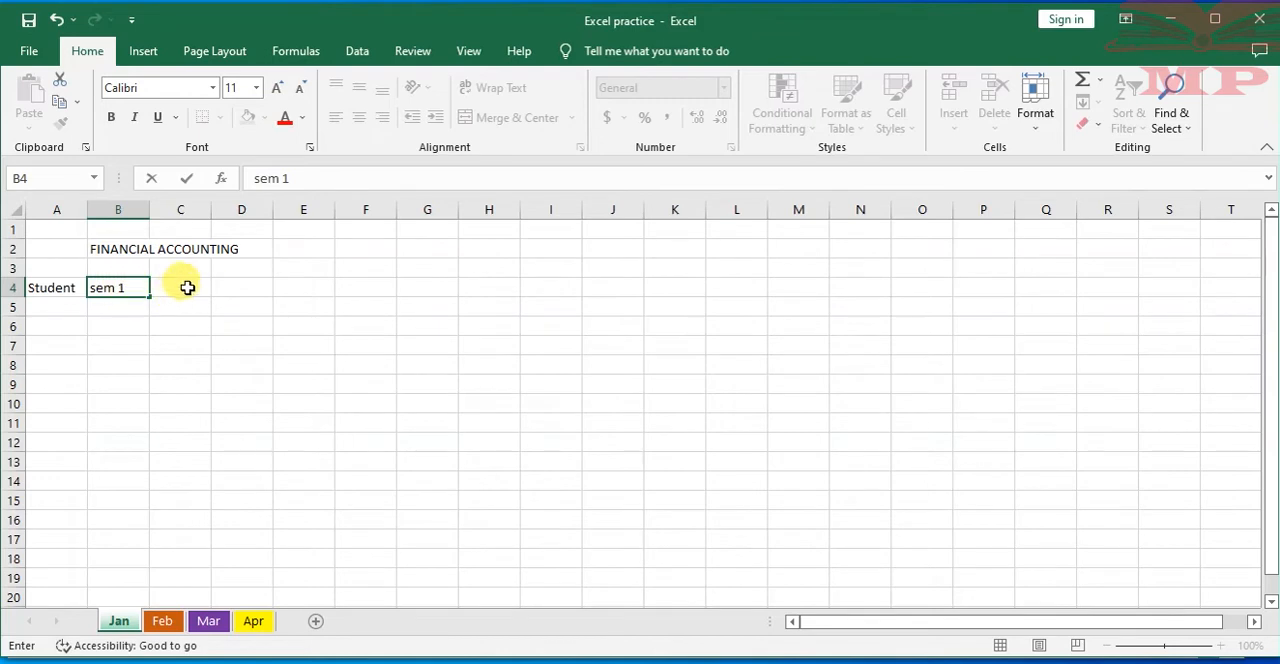
{"action": "left_click", "coordinate": [188, 287]}
{"action": "type", "text": "sem 2"}
{"action": "left_click", "coordinate": [251, 287]}
{"action": "type", "text": "s"}
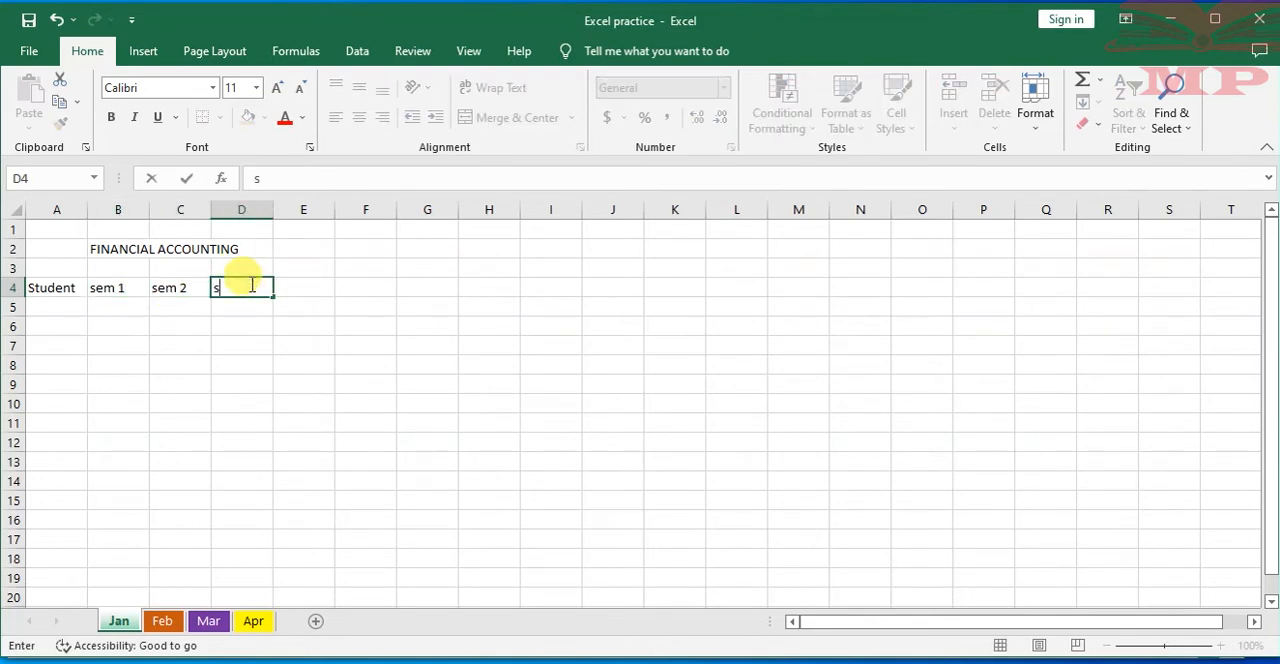
Enter the three students' first names in cells A5 to A7 and widen column A slightly
{"action": "left_click", "coordinate": [55, 304]}
{"action": "type", "text": "julie"}
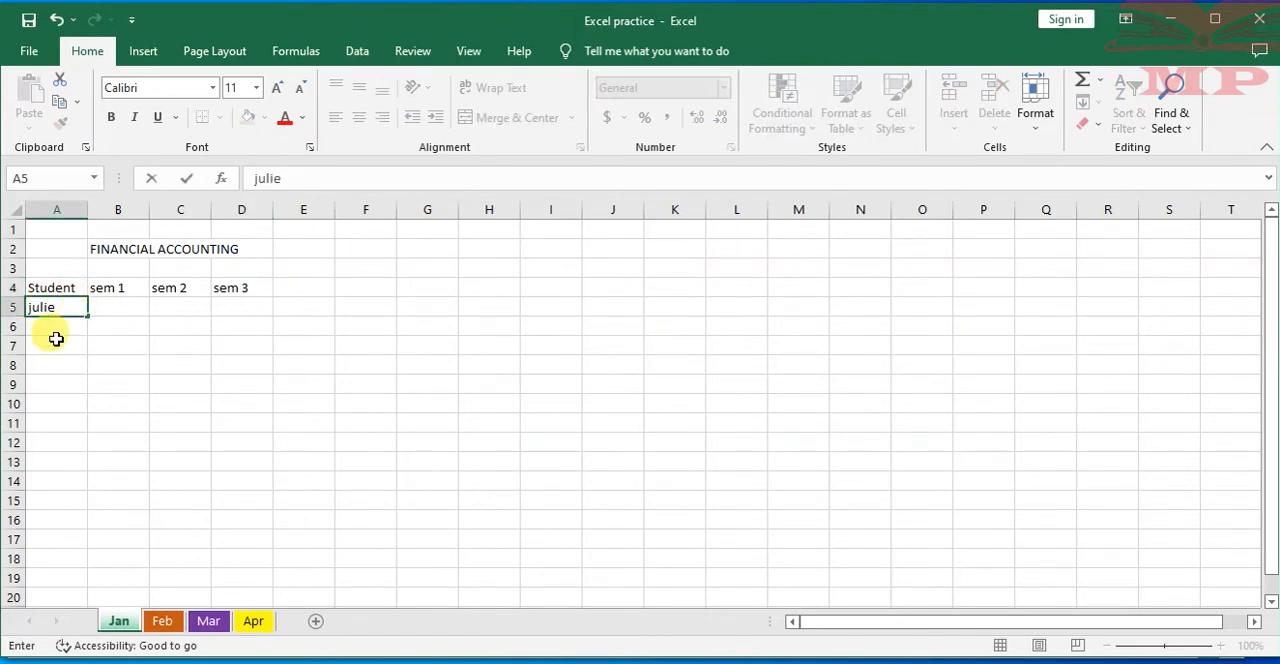
{"action": "left_click", "coordinate": [58, 331]}
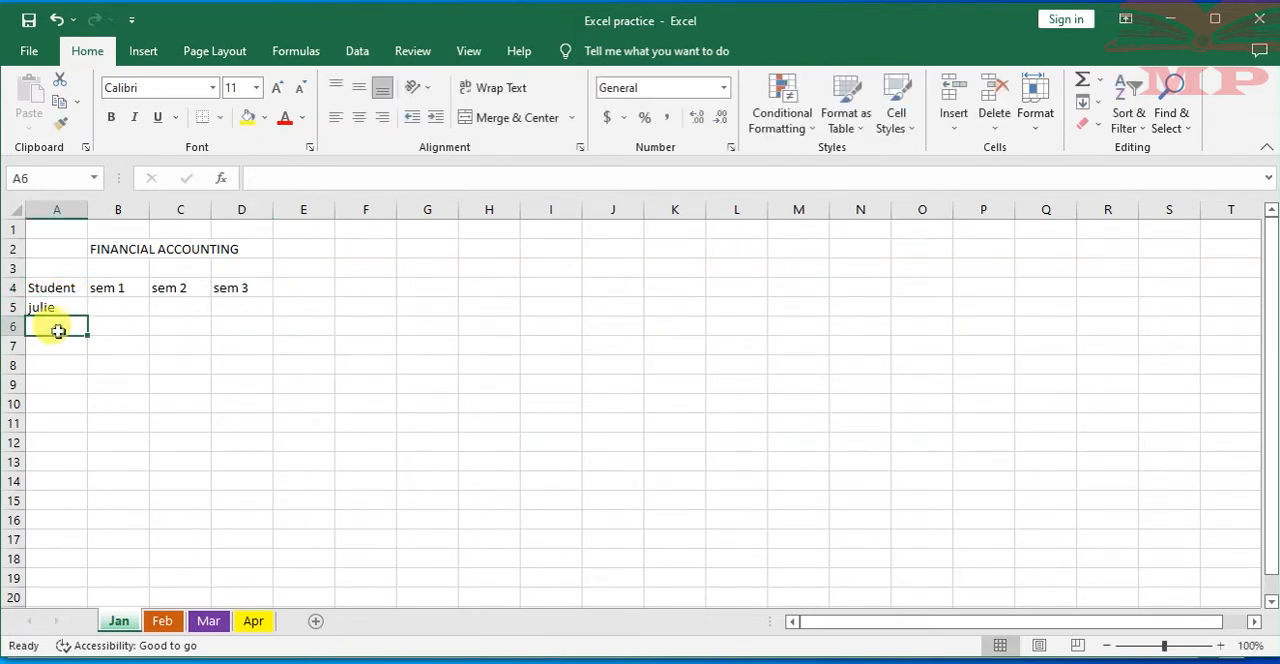
{"action": "type", "text": "part"}
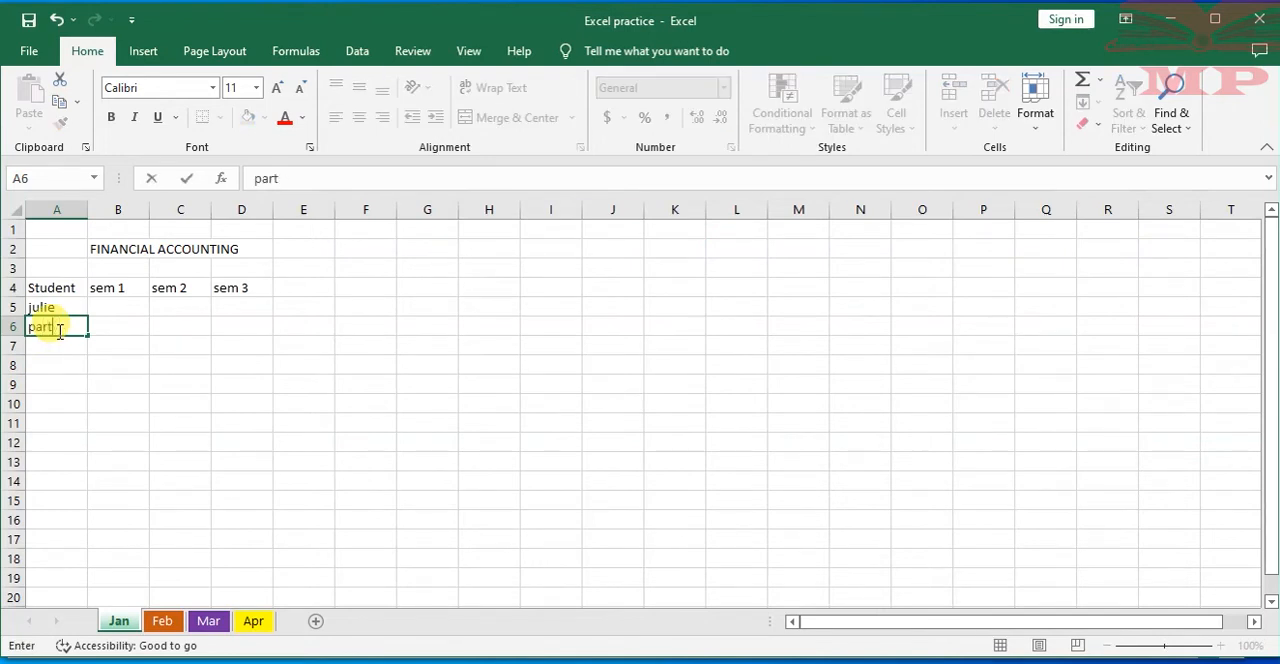
{"action": "type", "text": "rick"}
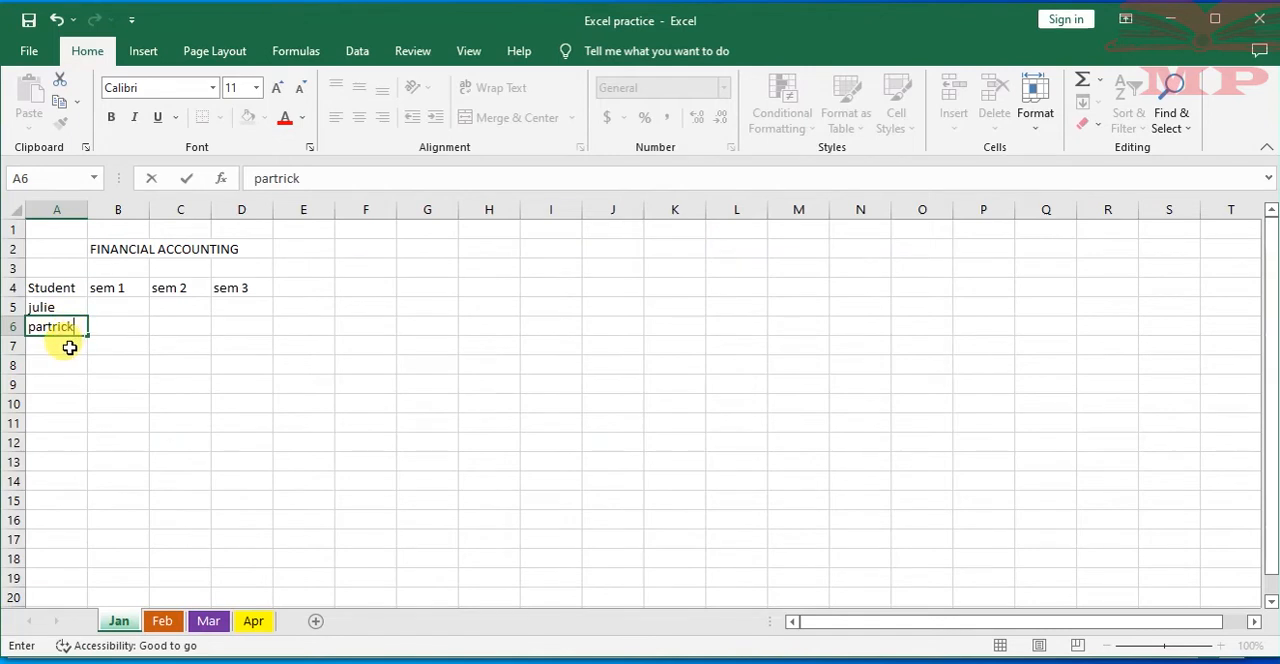
{"action": "left_click", "coordinate": [69, 347]}
{"action": "type", "text": "carlos"}
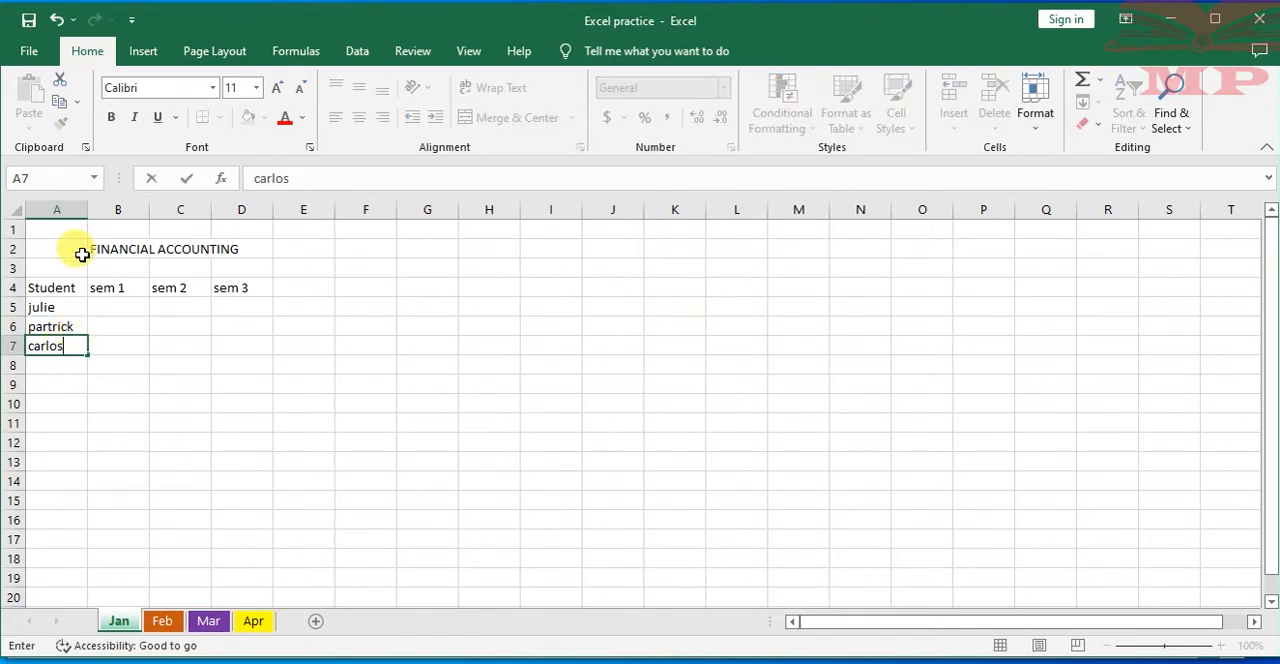
{"action": "left_click", "coordinate": [185, 362]}
{"action": "left_click_drag", "start_coordinate": [88, 209], "coordinate": [106, 209]}
Enter the sem 1 marks 50, 60 and 76 in cells B5 to B7
{"action": "left_click", "coordinate": [148, 303]}
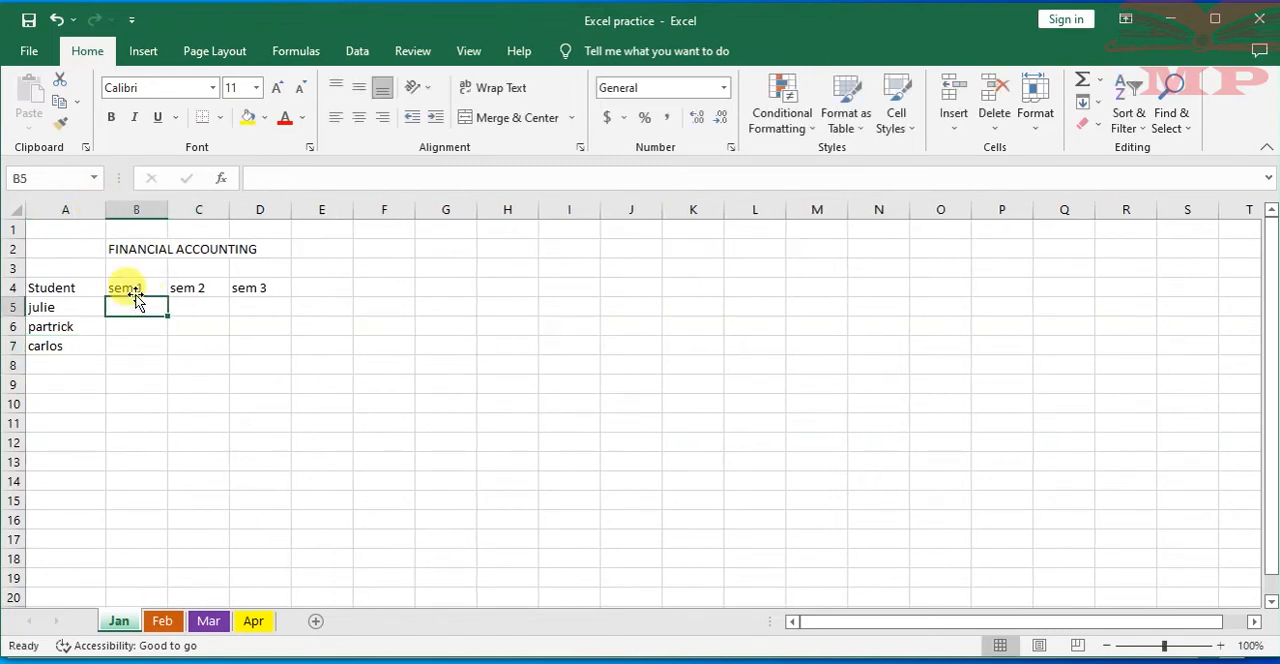
{"action": "type", "text": "50"}
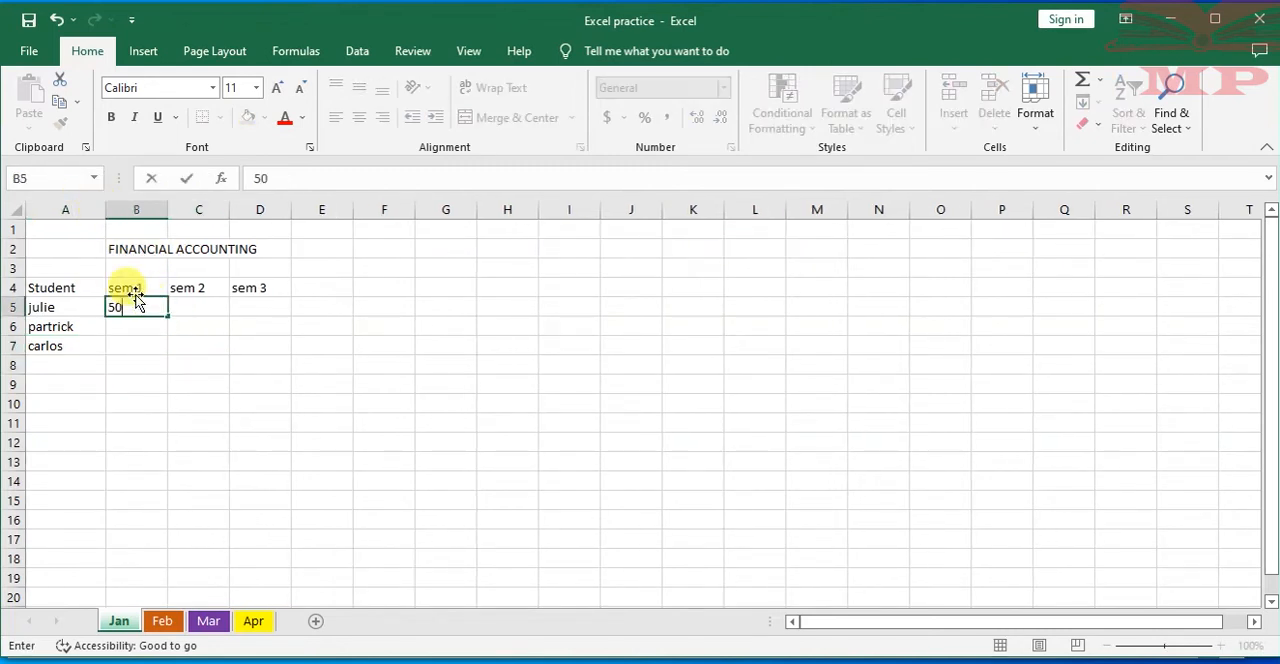
{"action": "left_click", "coordinate": [134, 330]}
{"action": "type", "text": "60"}
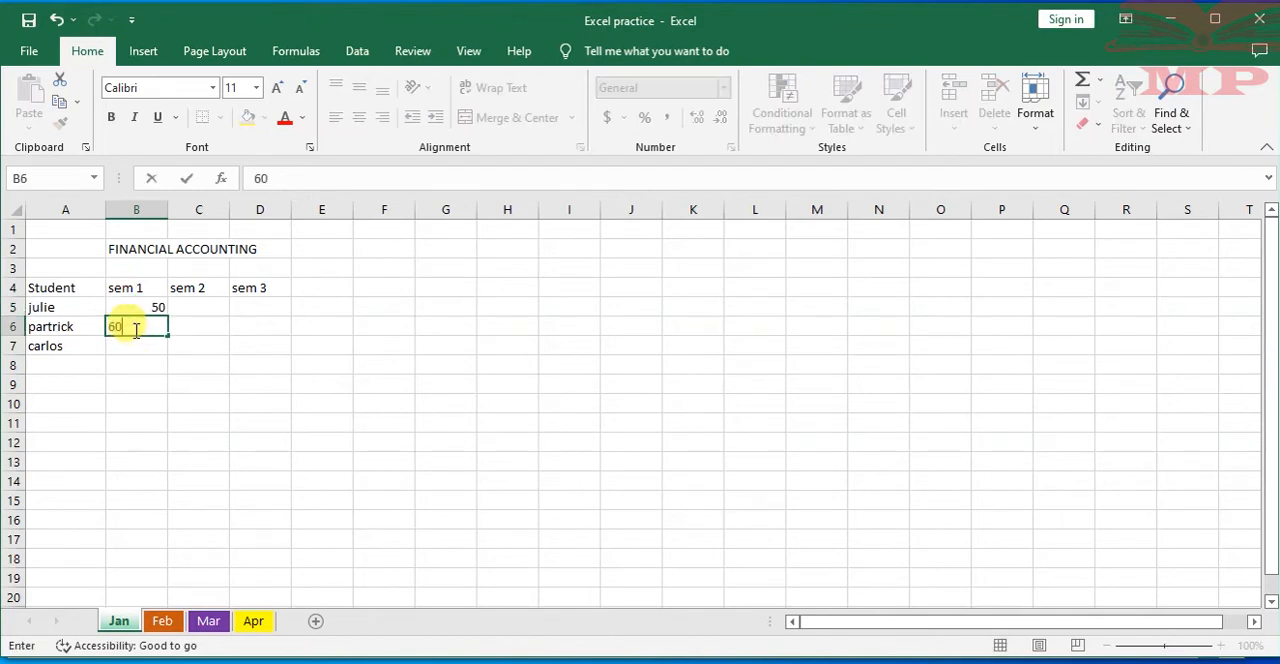
{"action": "key", "text": "Return"}
{"action": "type", "text": "76"}
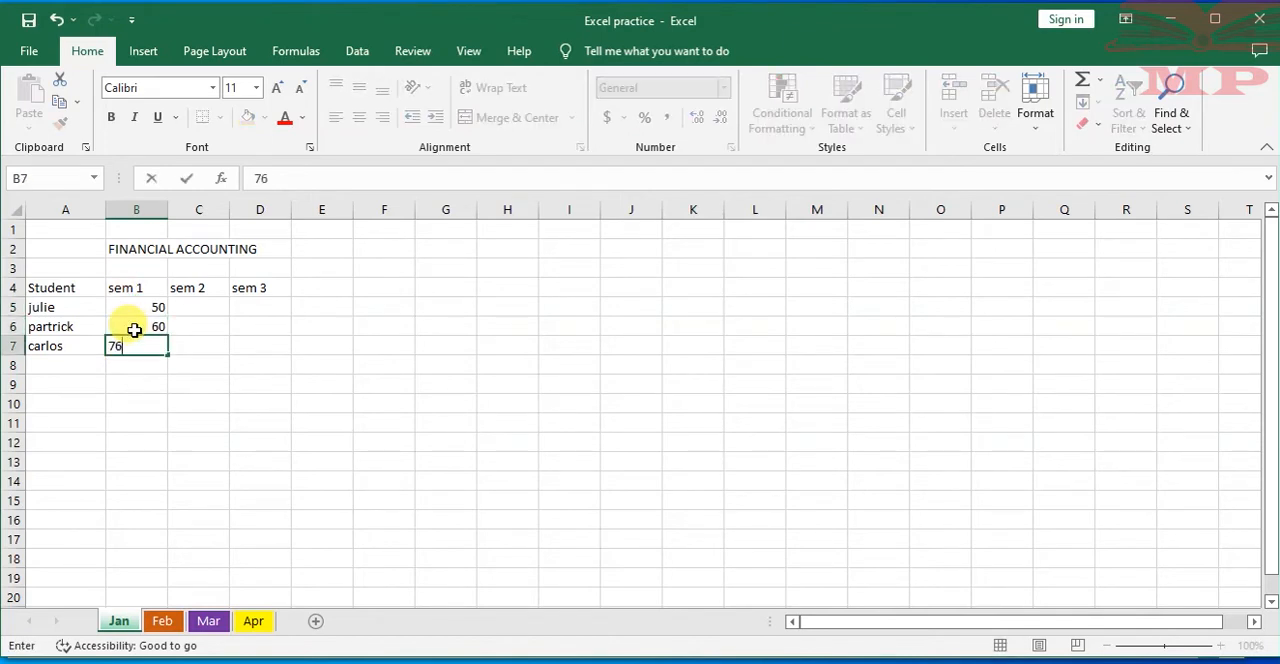
Fill in the sem 2 marks from the last student upward: 65 in C7, 54 in C6 and 69 in C5
{"action": "key", "text": "Tab"}
{"action": "type", "text": "65"}
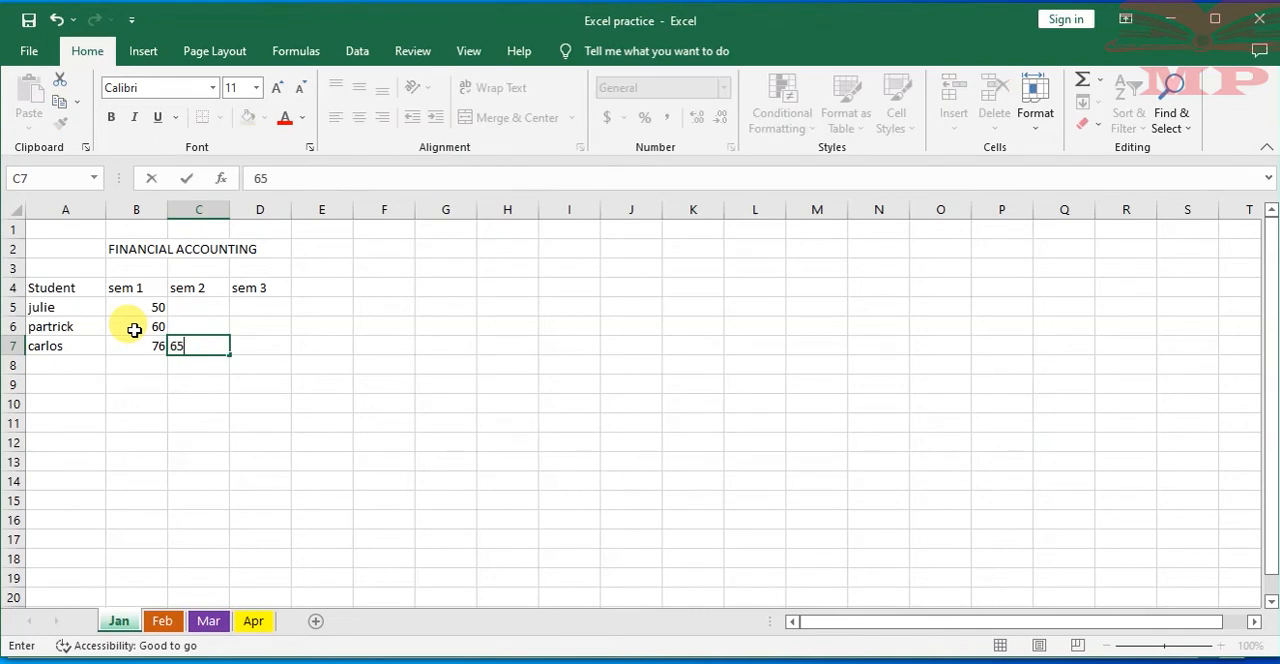
{"action": "key", "text": "Up"}
{"action": "type", "text": "5"}
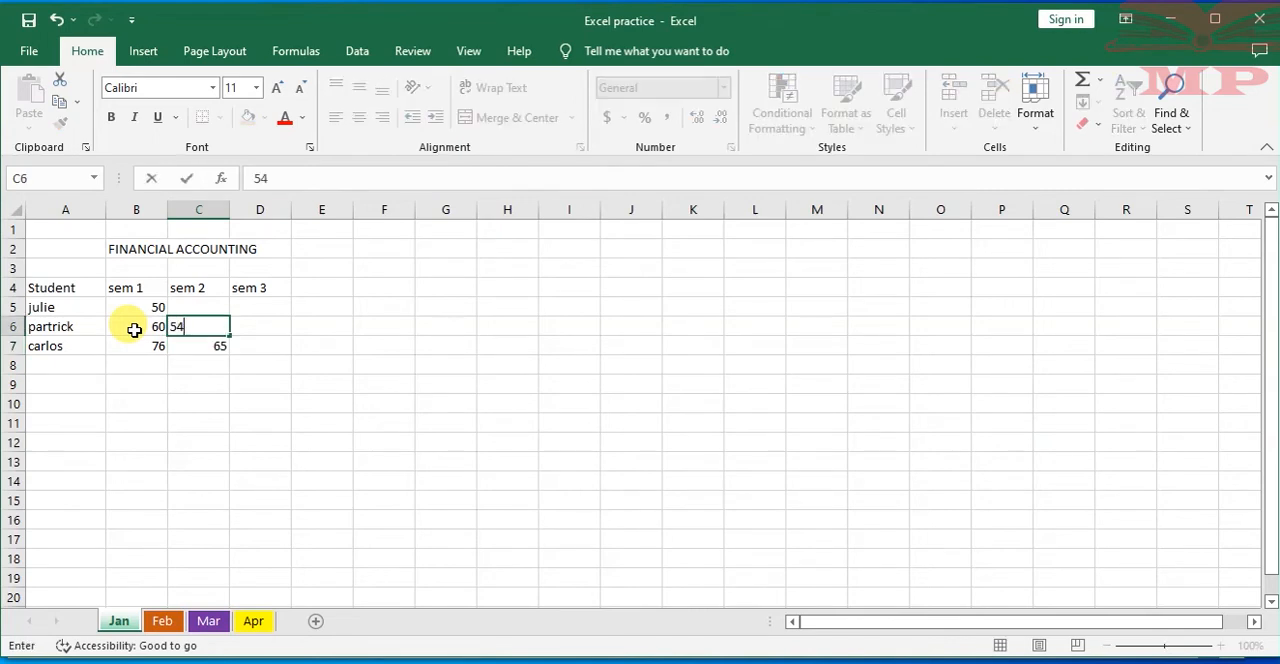
{"action": "key", "text": "Up"}
{"action": "type", "text": "69"}
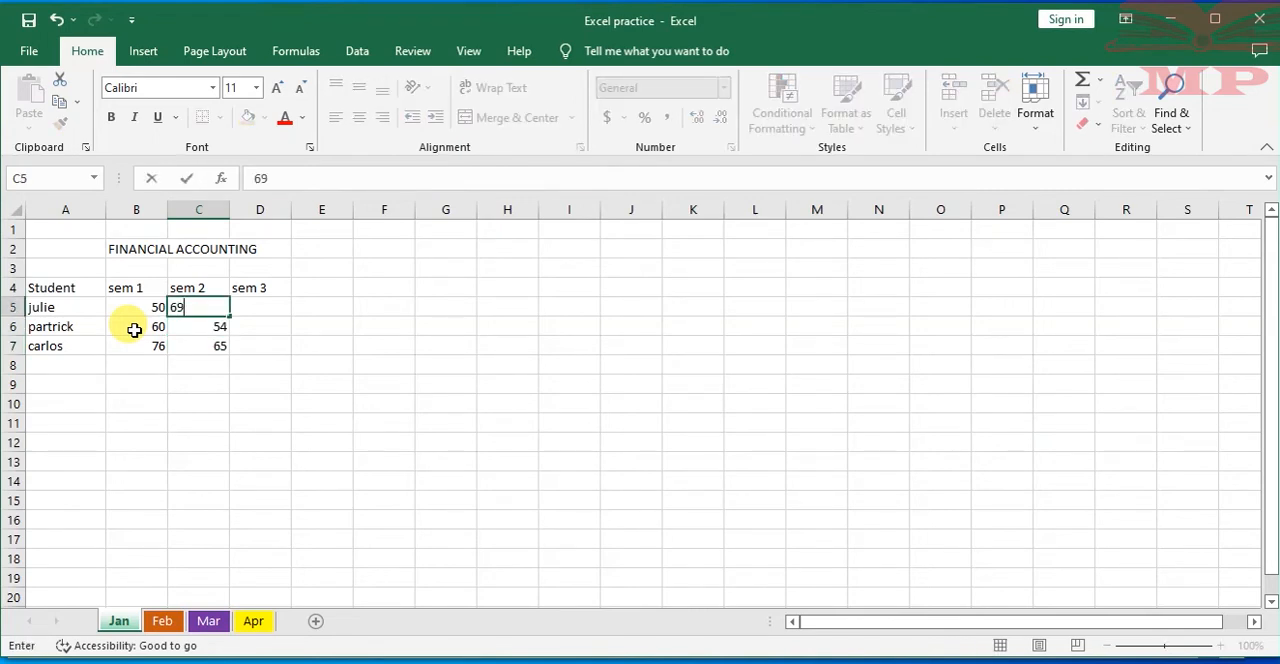
Enter the sem 3 marks 80, 50 and 44 in cells D5 to D7
{"action": "key", "text": "Tab"}
{"action": "type", "text": "8"}
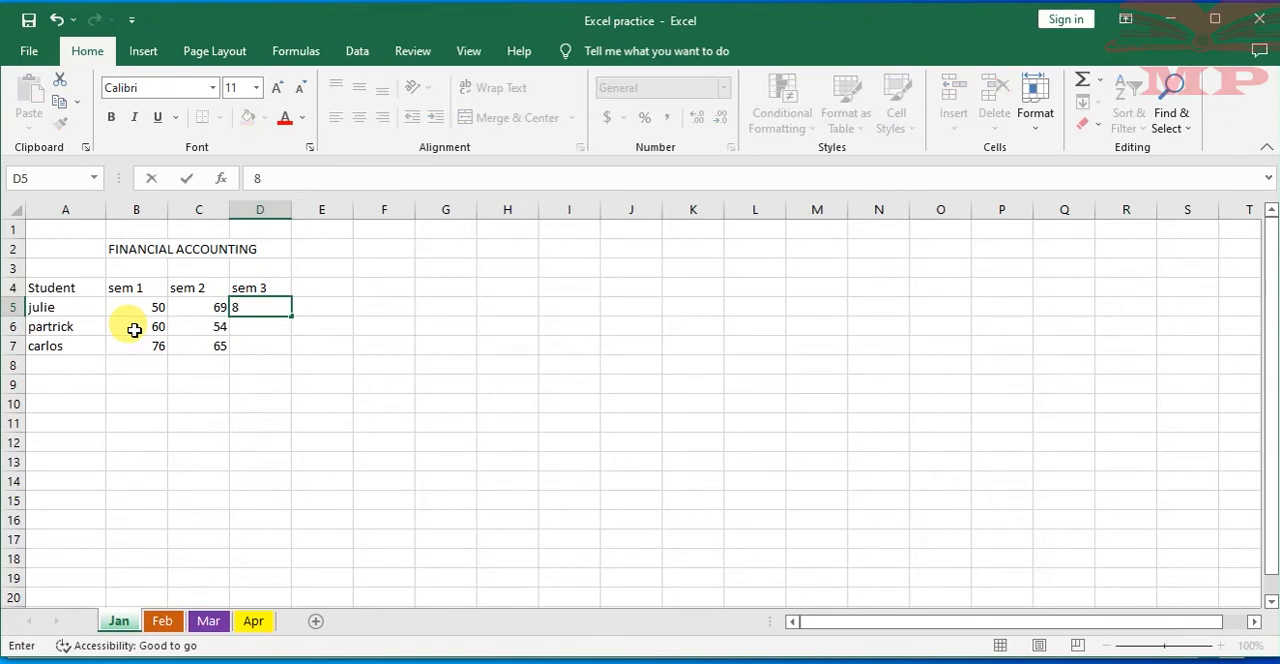
{"action": "key", "text": "Return"}
{"action": "type", "text": "50"}
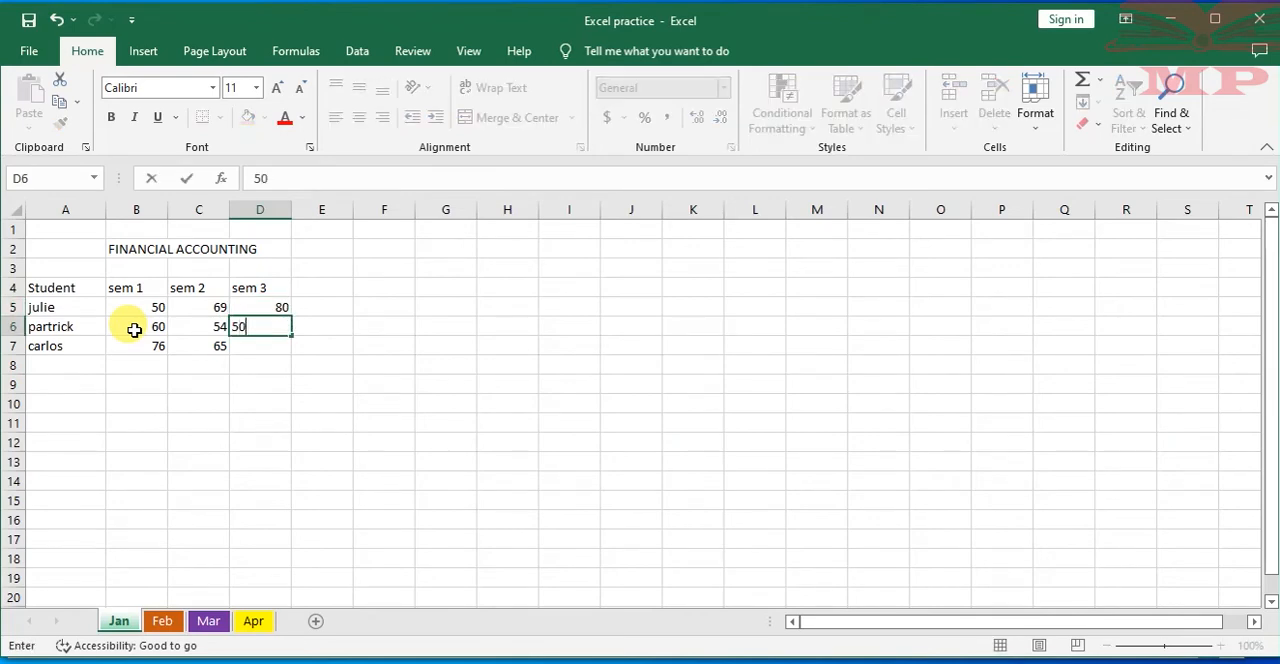
{"action": "key", "text": "Return"}
{"action": "type", "text": "44"}
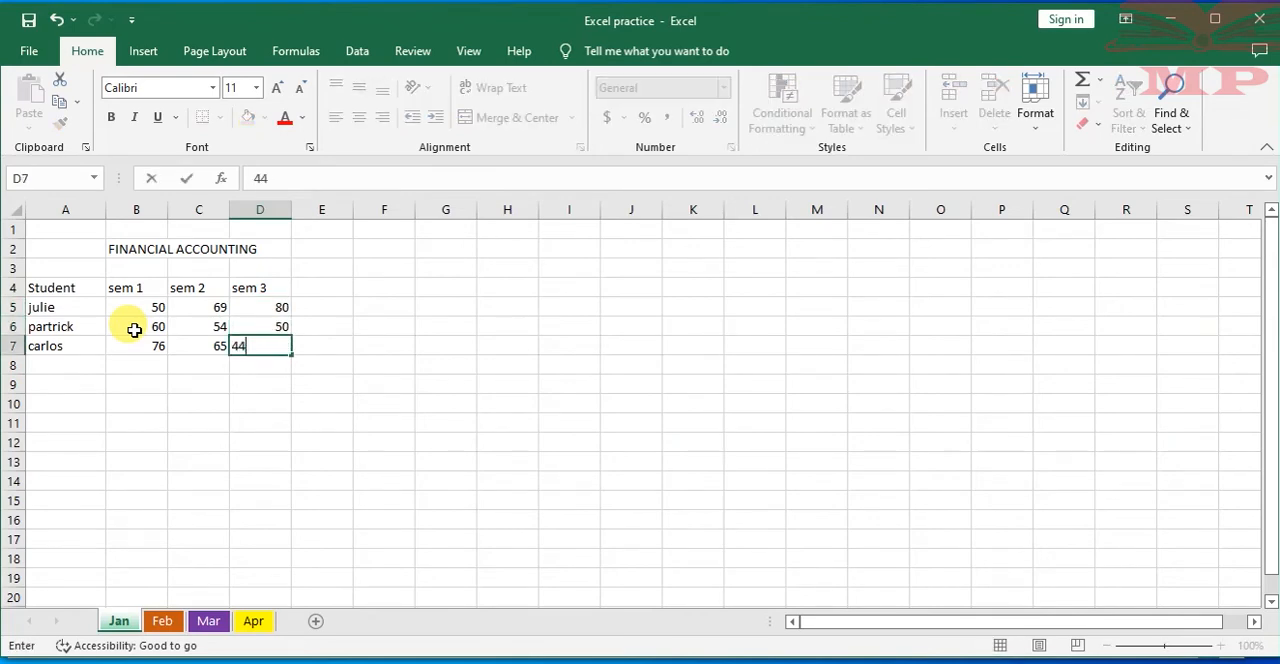
{"action": "left_click", "coordinate": [211, 420]}
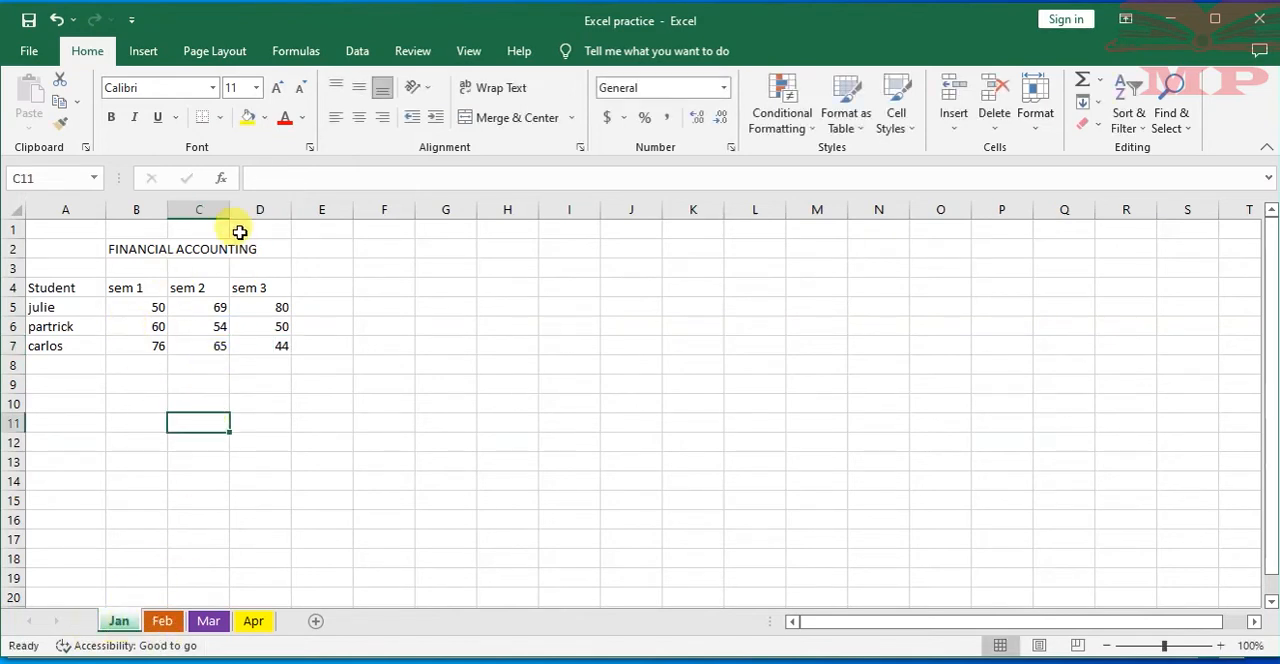
Add column totals for the three semesters in row 8 with AutoSum and undo them
{"action": "left_click", "coordinate": [50, 289]}
{"action": "left_click_drag", "start_coordinate": [50, 289], "coordinate": [277, 341]}
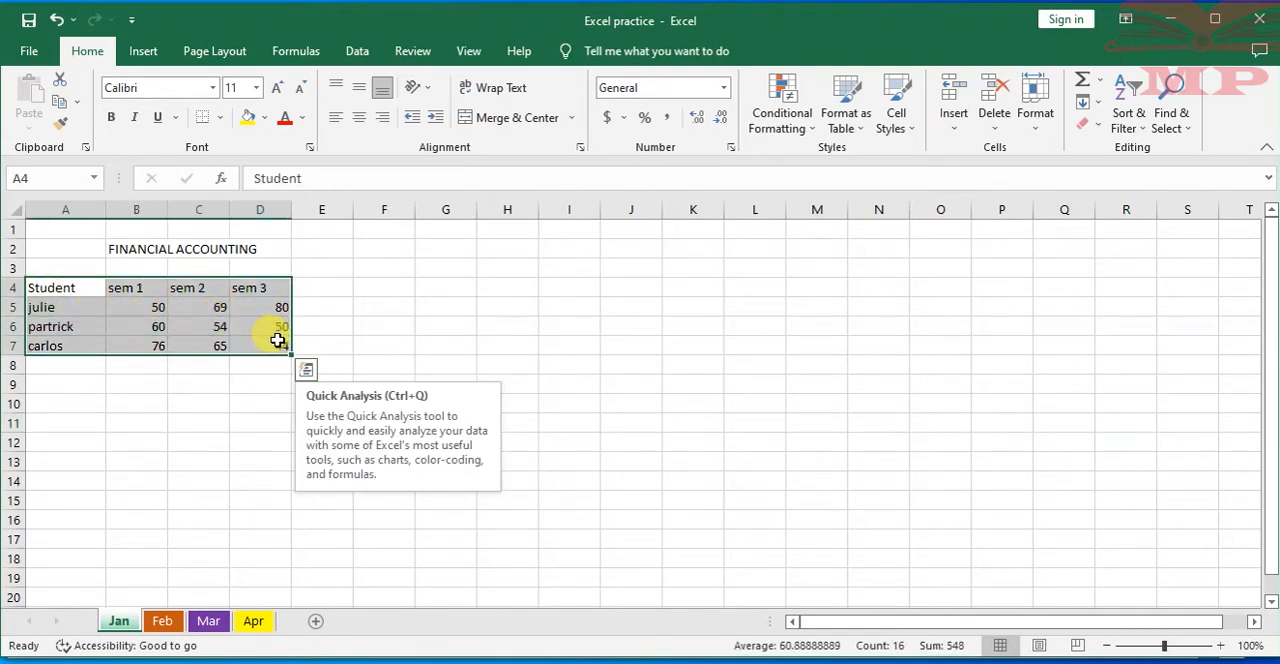
{"action": "key", "text": "alt+equal"}
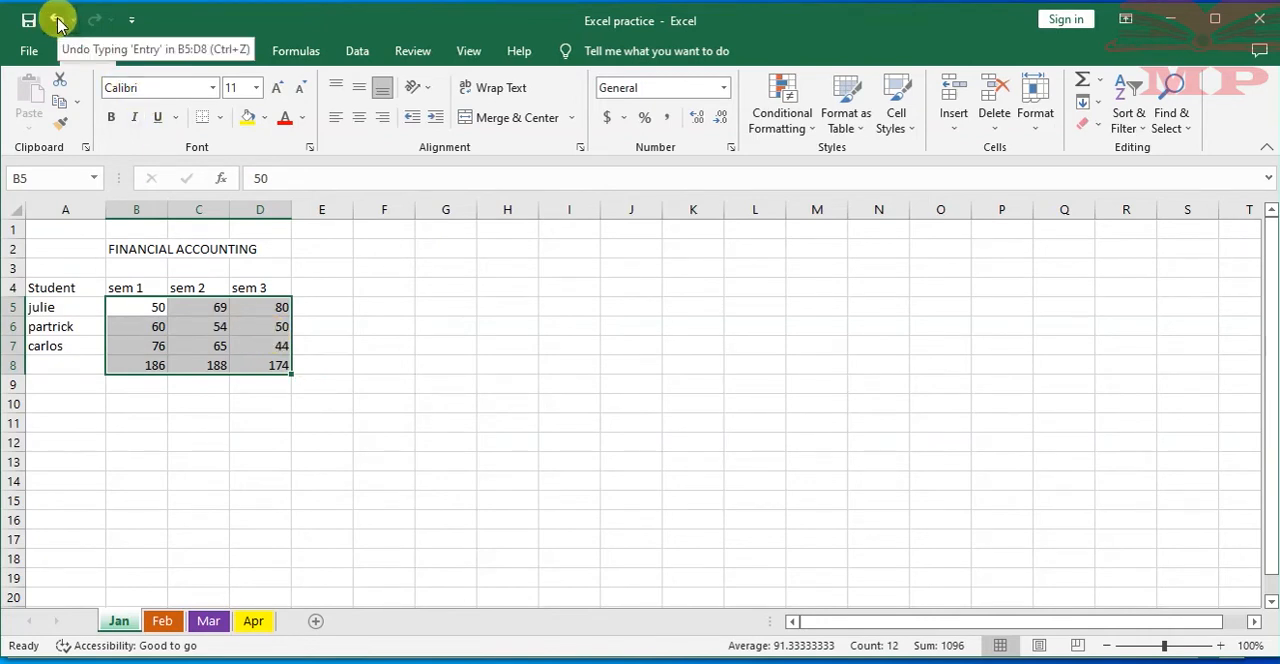
{"action": "left_click", "coordinate": [57, 20]}
{"action": "left_click", "coordinate": [370, 300]}
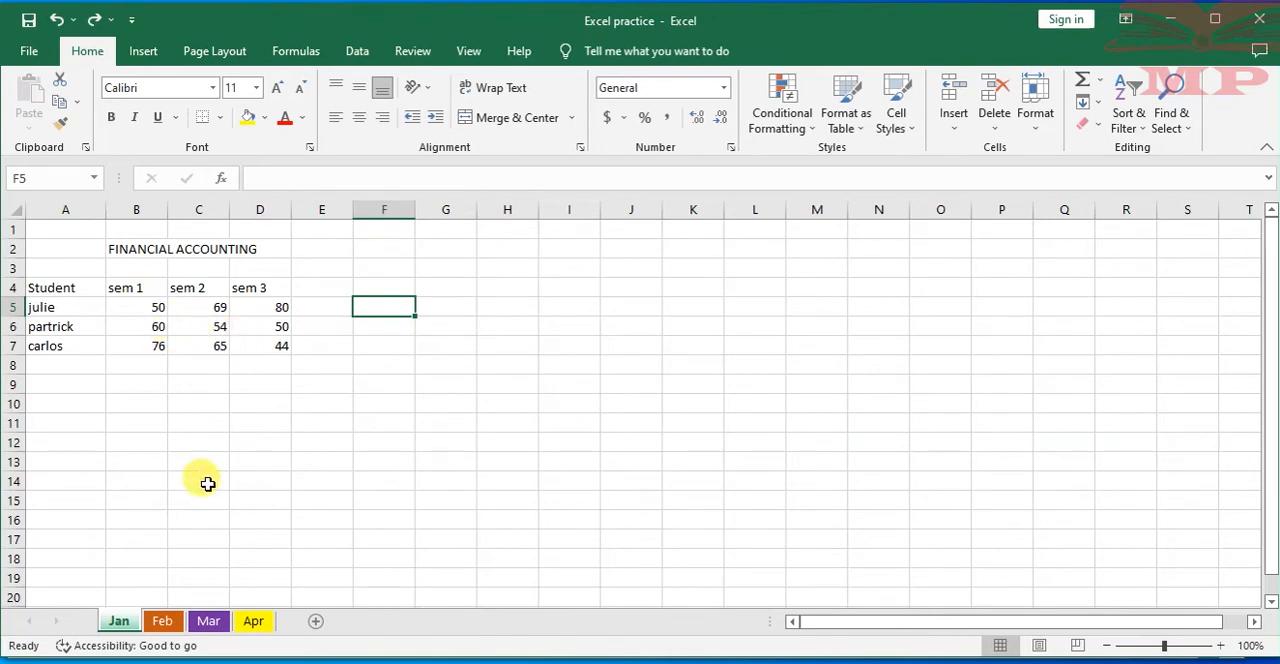
{"action": "left_click", "coordinate": [140, 372]}
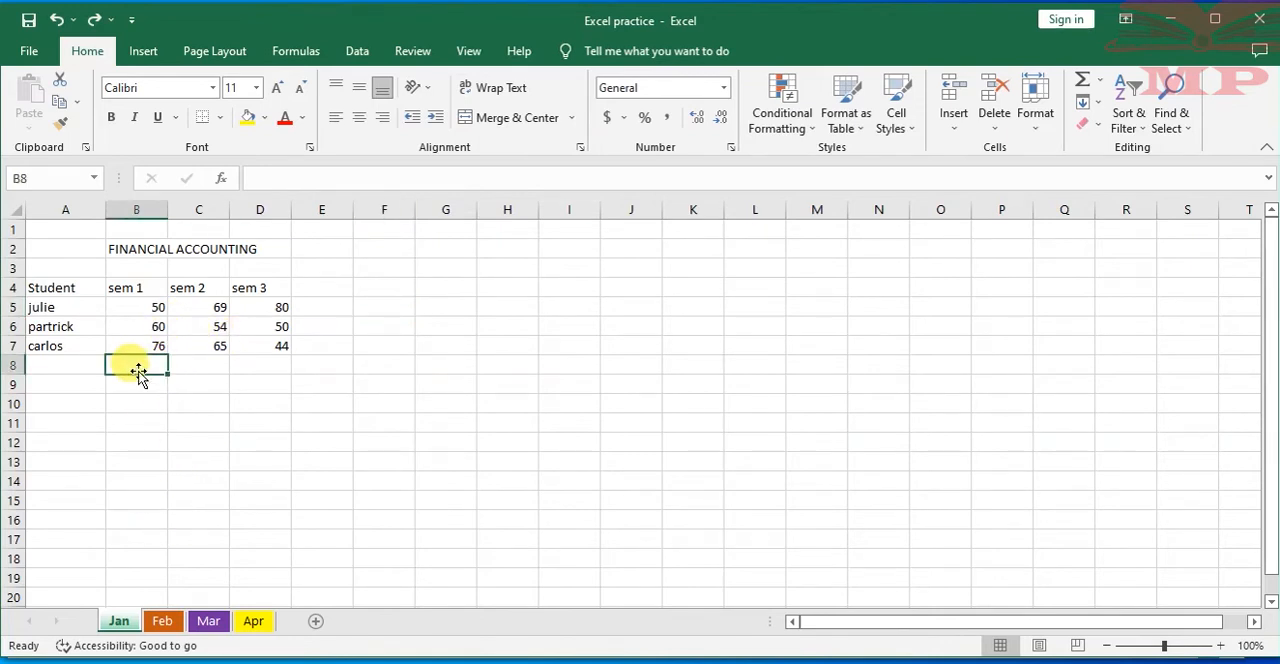
{"action": "type", "text": "88"}
{"action": "key", "text": "BackSpace"}
{"action": "left_click", "coordinate": [94, 329]}
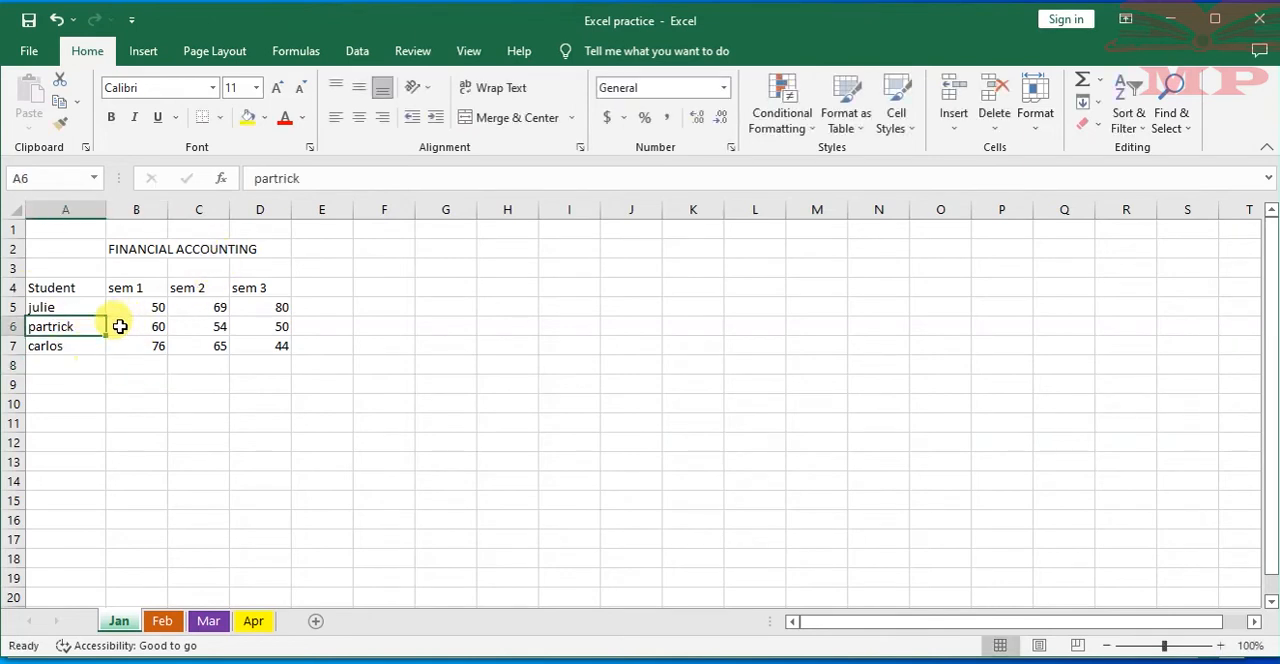
Look through the Jan worksheet's options and the cell formatting options for the Protect Sheet command
{"action": "right_click", "coordinate": [124, 621]}
{"action": "left_click", "coordinate": [73, 530]}
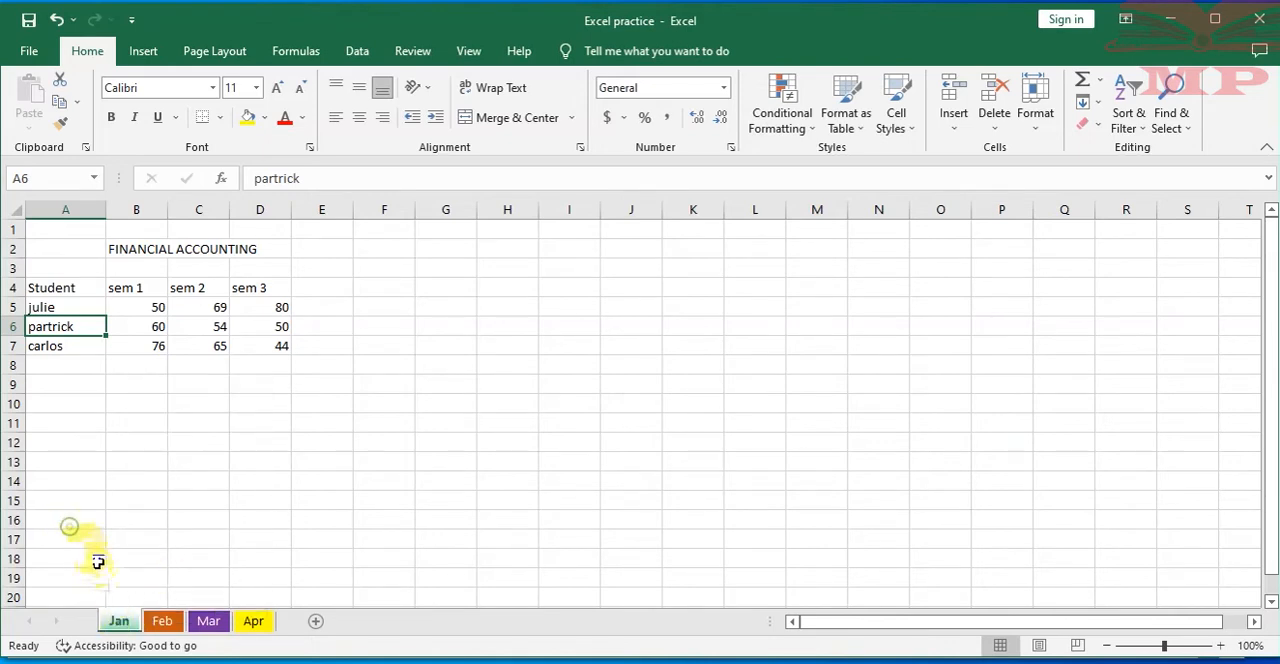
{"action": "left_click", "coordinate": [127, 437]}
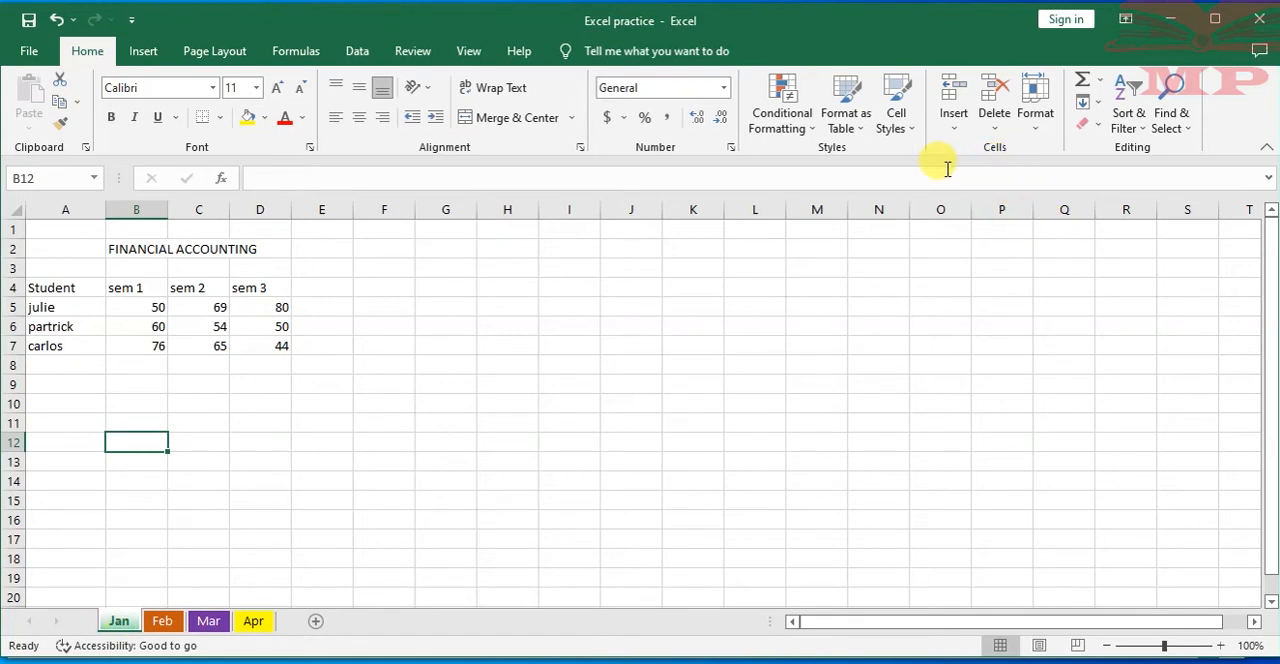
{"action": "left_click", "coordinate": [1043, 123]}
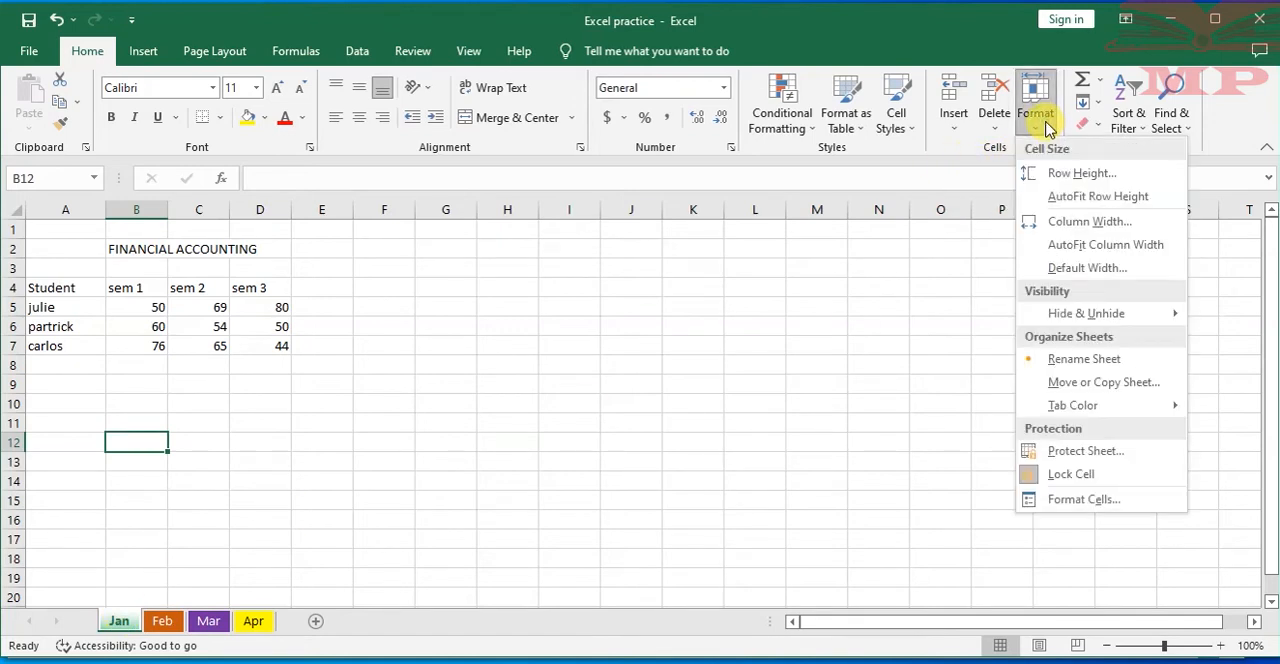
{"action": "left_click", "coordinate": [926, 328]}
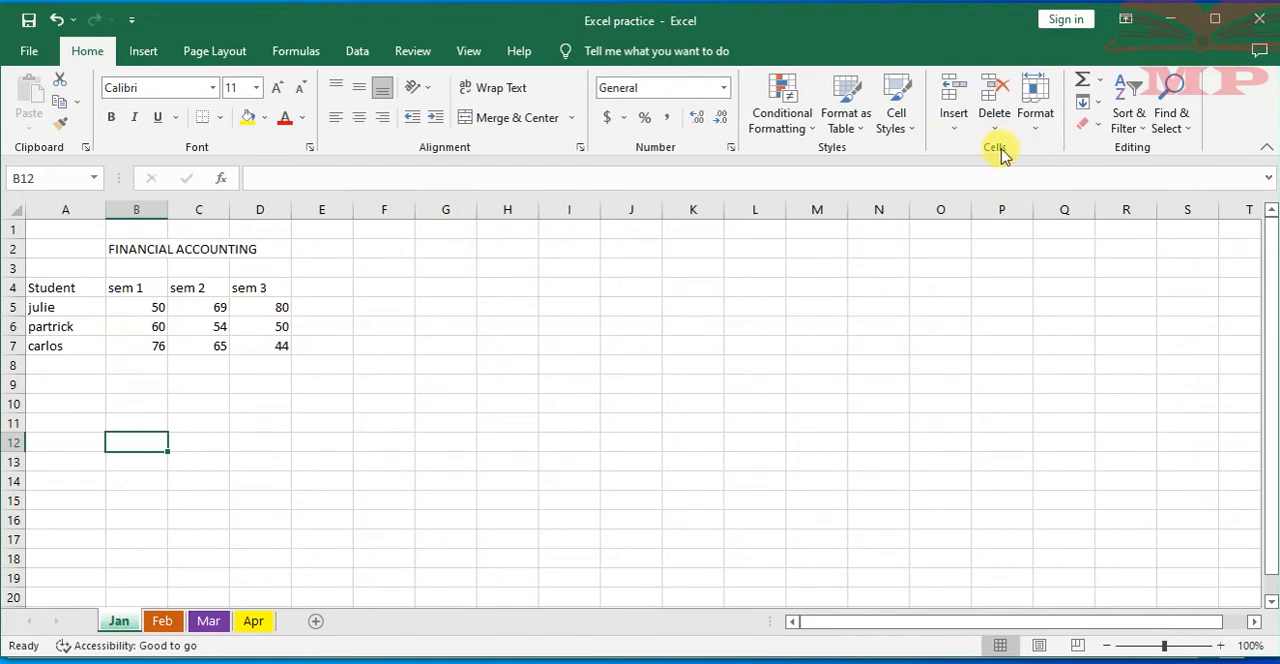
{"action": "left_click", "coordinate": [1044, 122]}
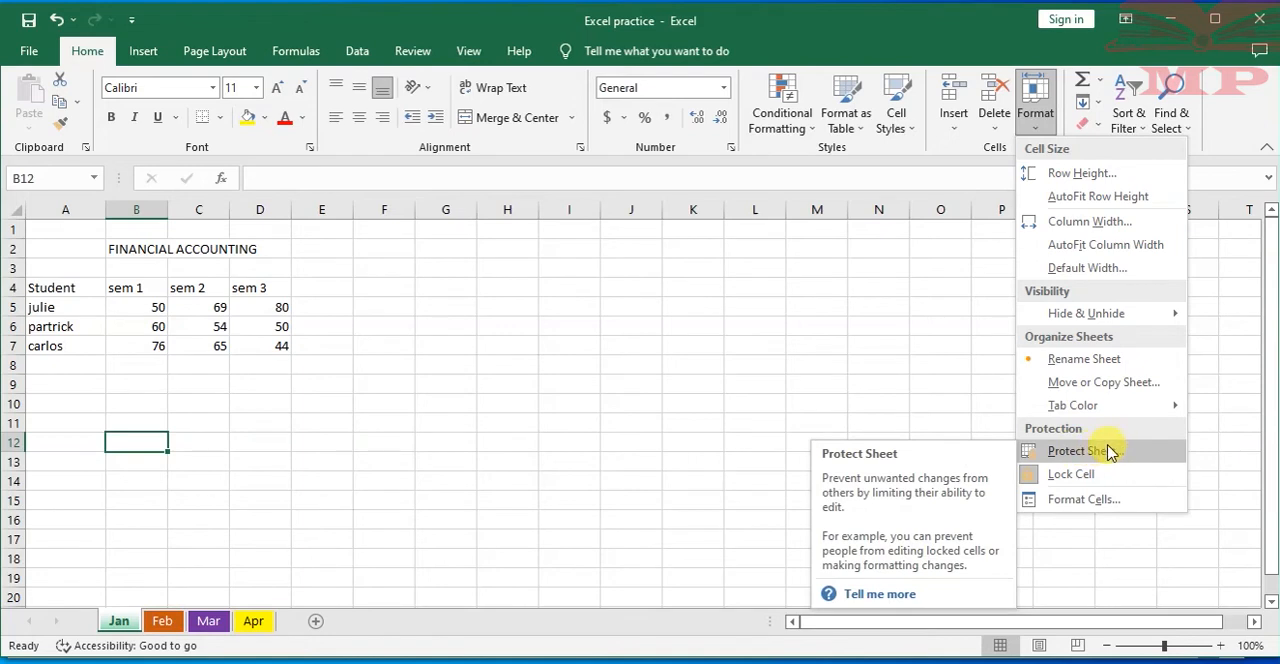
{"action": "left_click", "coordinate": [140, 320]}
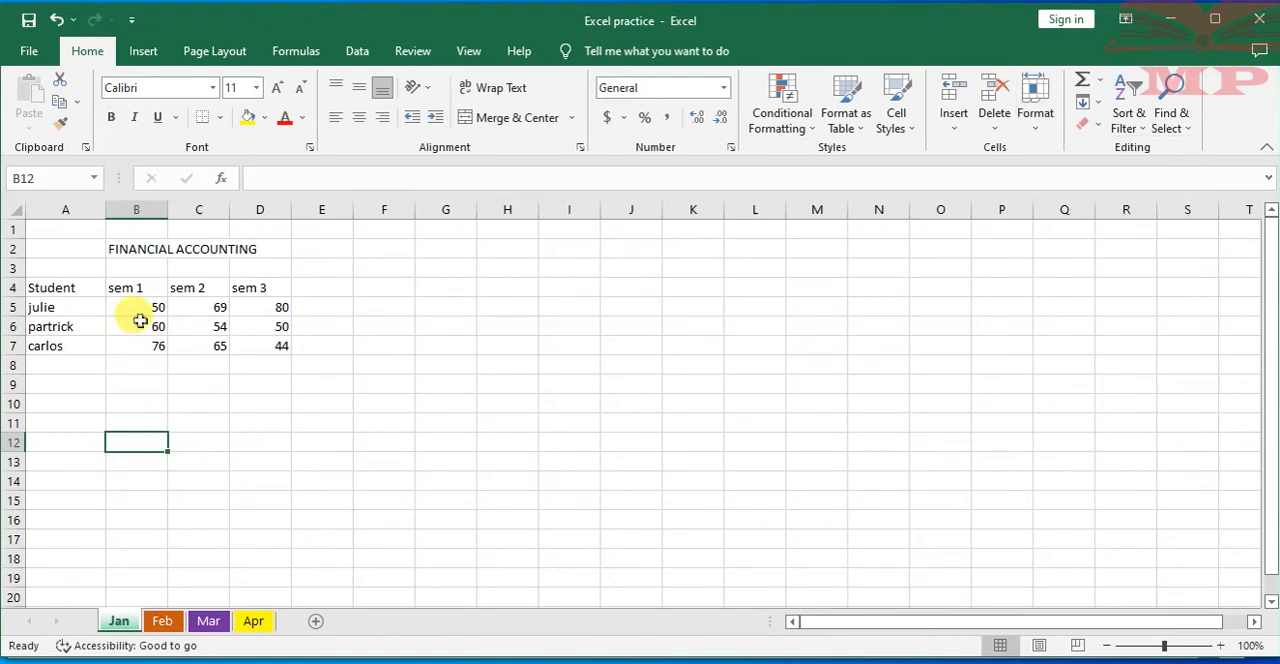
{"action": "left_click", "coordinate": [140, 321]}
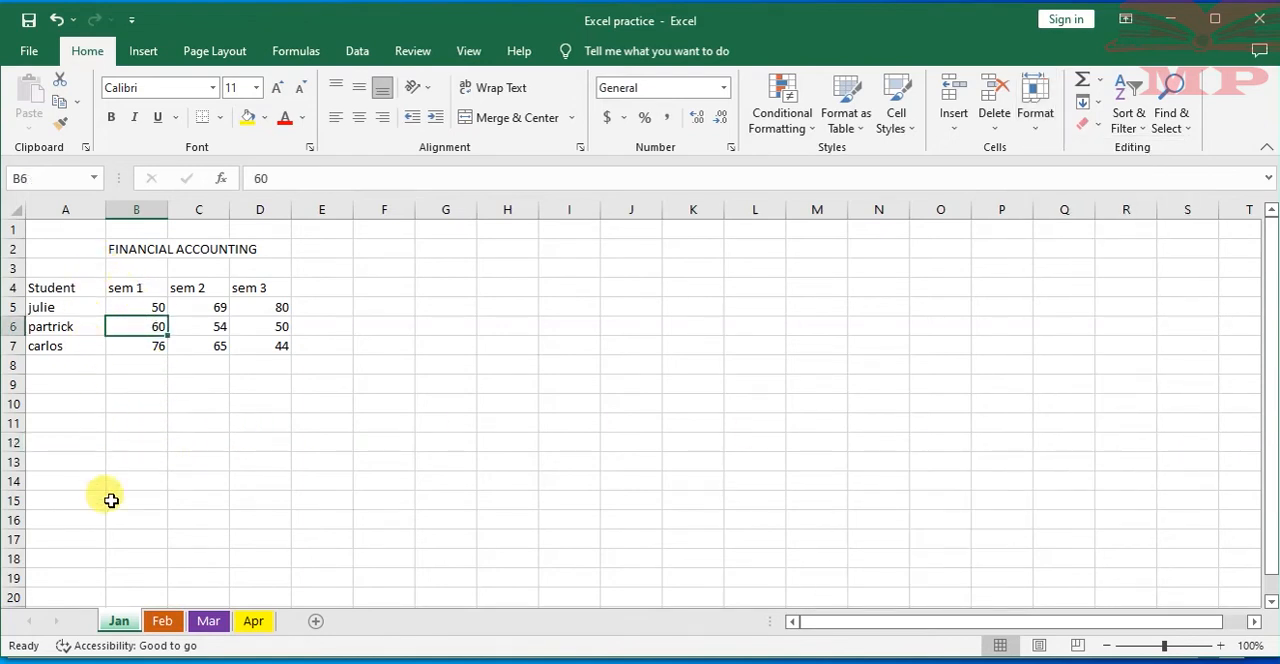
Protect the Jan worksheet, disallowing selection of locked and unlocked cells, and enter and confirm the unprotect password
{"action": "right_click", "coordinate": [118, 624]}
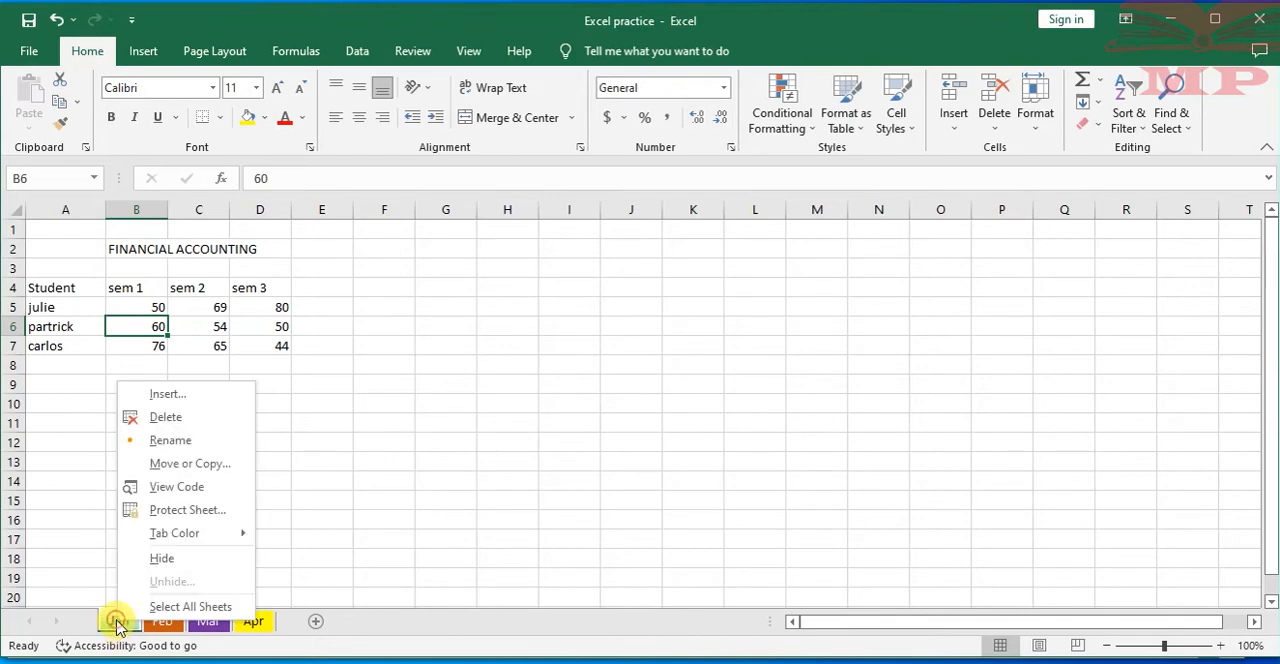
{"action": "left_click", "coordinate": [172, 508]}
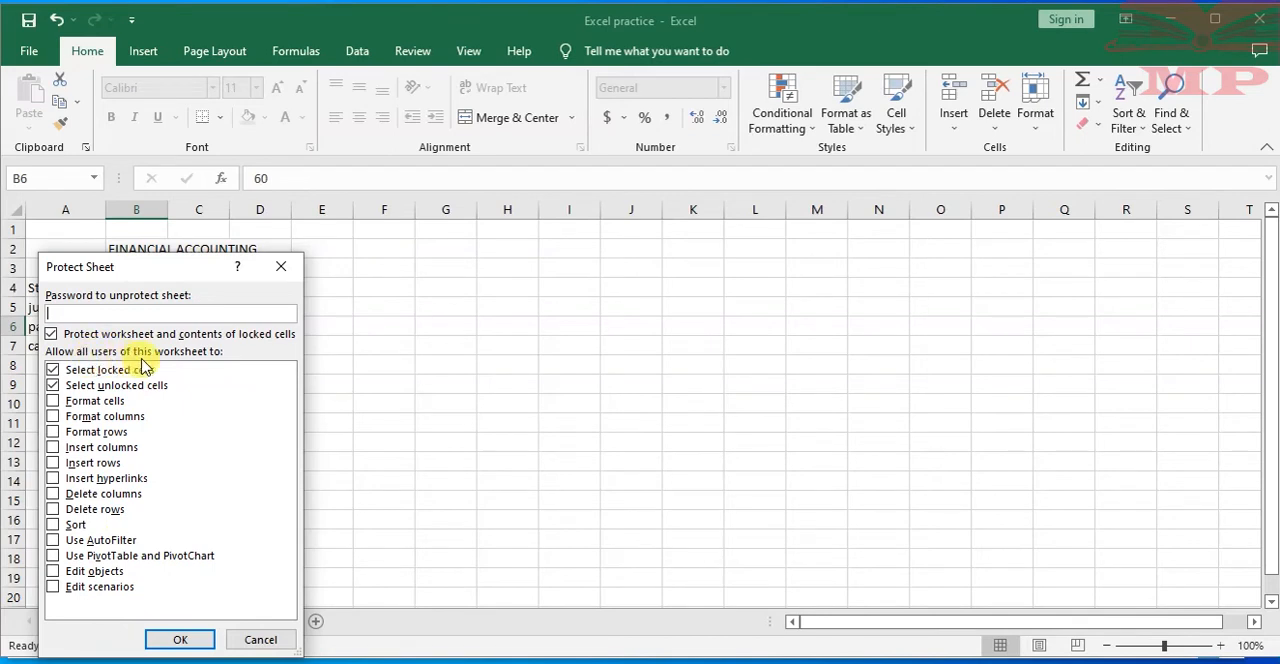
{"action": "left_click", "coordinate": [52, 370]}
{"action": "left_click", "coordinate": [52, 385]}
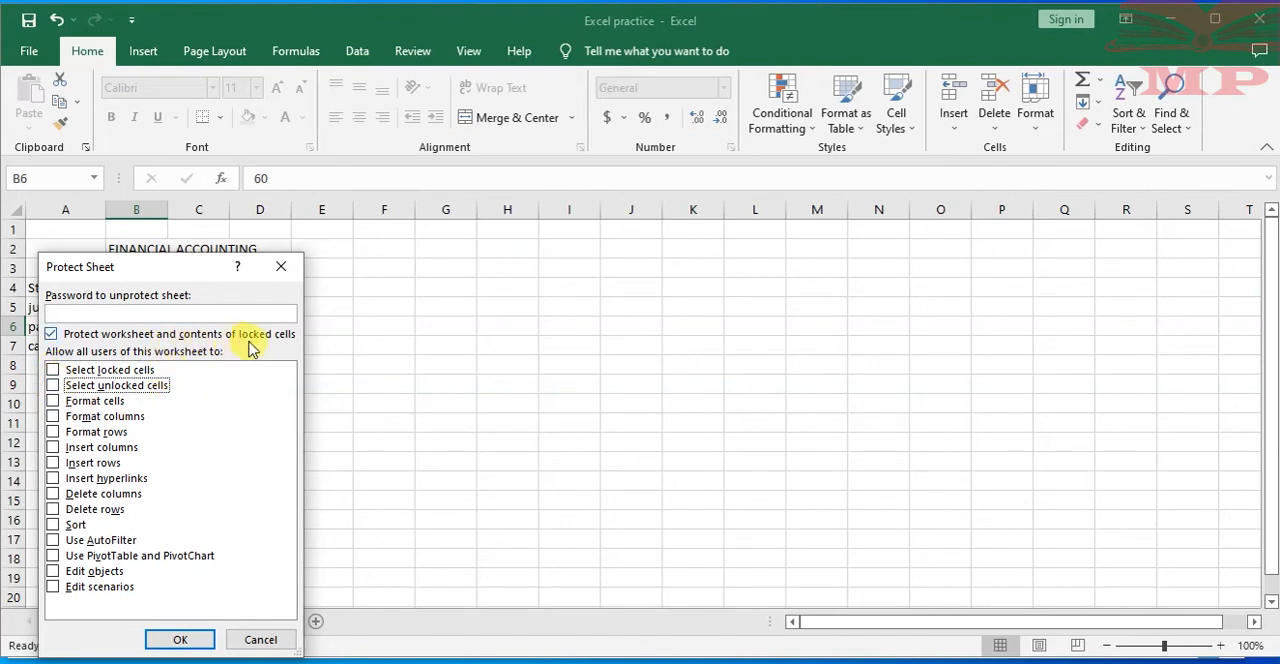
{"action": "left_click", "coordinate": [118, 312]}
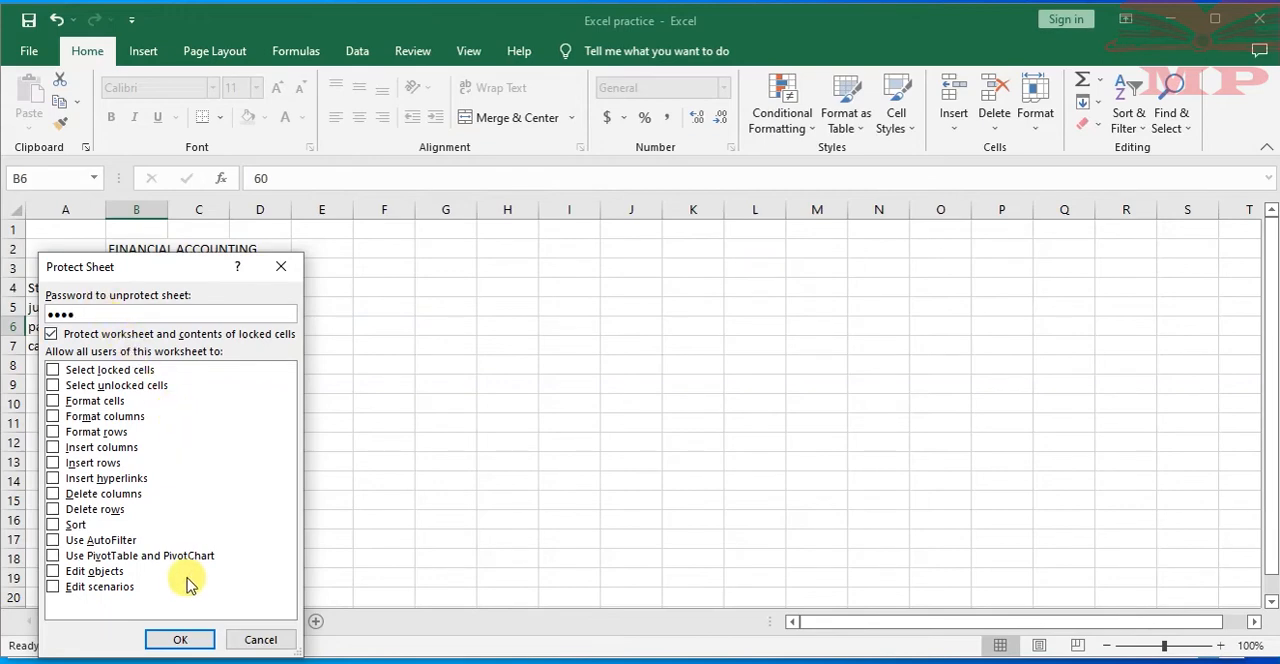
{"action": "left_click", "coordinate": [182, 638]}
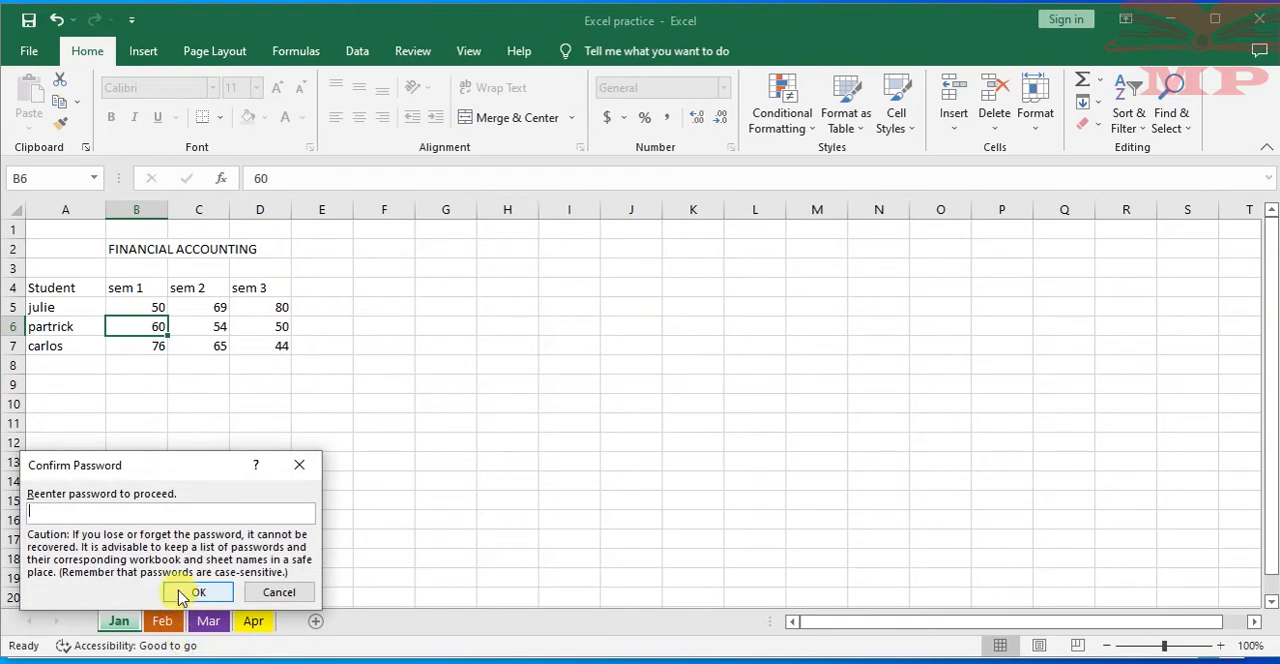
{"action": "type", "text": "1"}
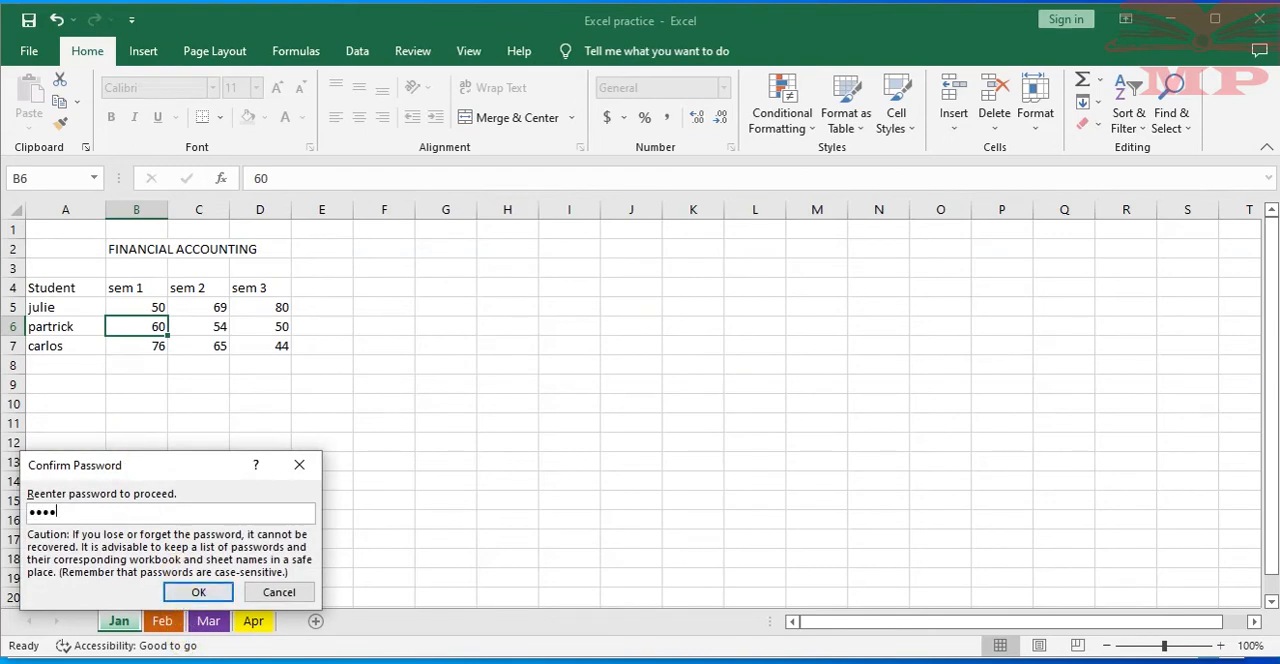
{"action": "left_click", "coordinate": [196, 591]}
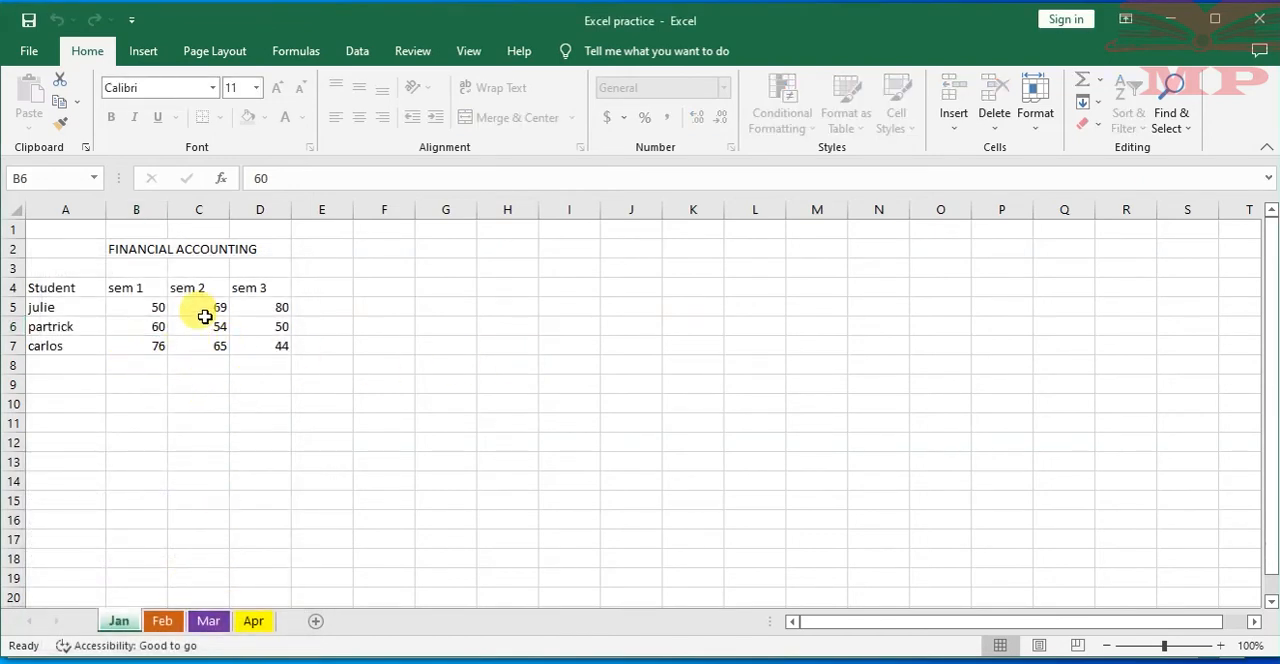
Try to edit cell B9 on the protected Jan worksheet and dismiss the alert
{"action": "double_click", "coordinate": [154, 380]}
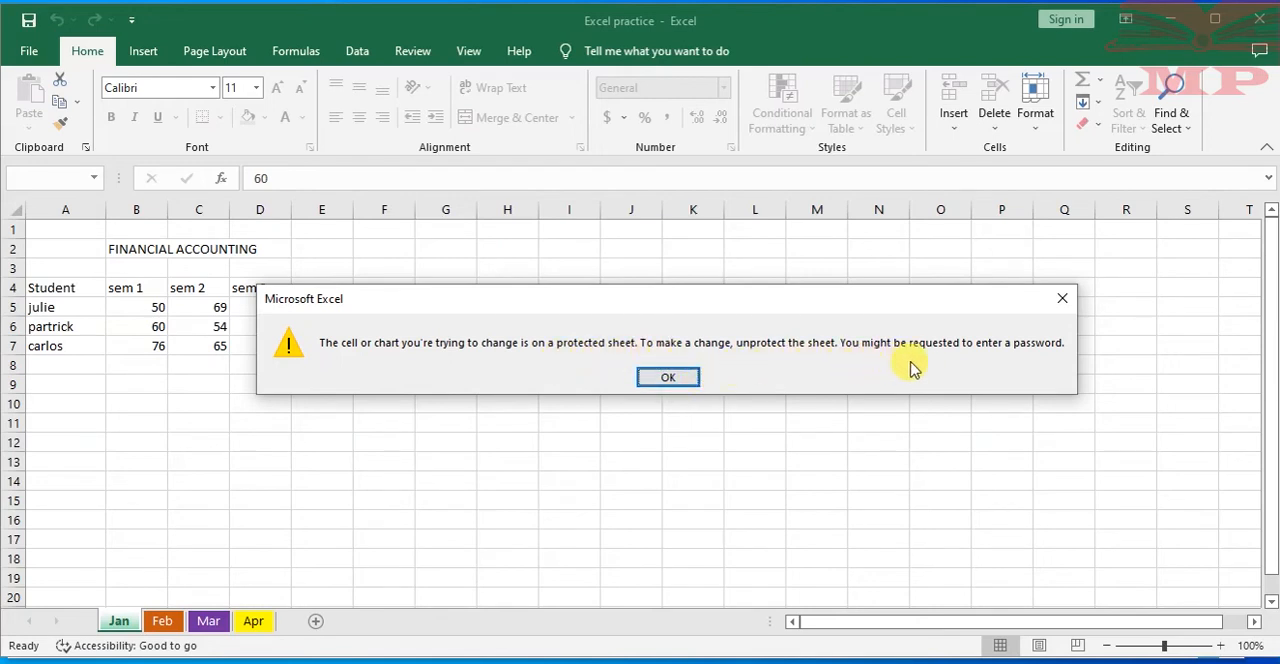
{"action": "left_click", "coordinate": [676, 377]}
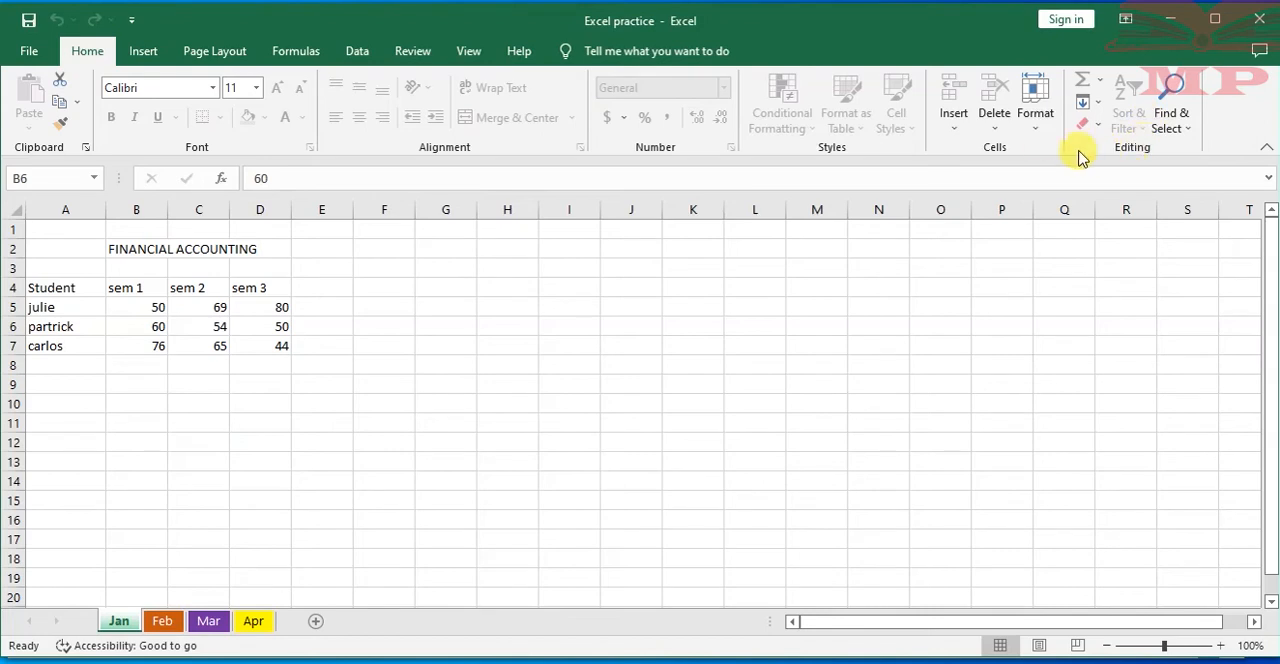
Examine which insert, page layout, formula, data and review commands remain available on the protected Jan worksheet
{"action": "left_click", "coordinate": [143, 51]}
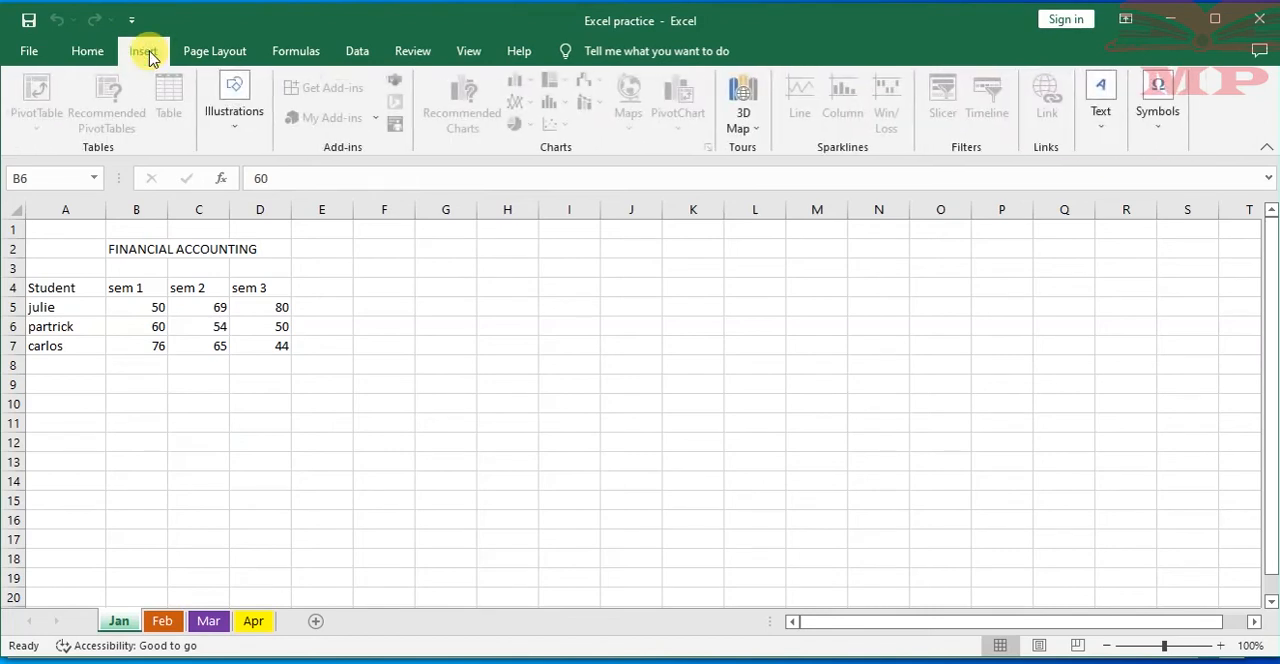
{"action": "left_click", "coordinate": [216, 55]}
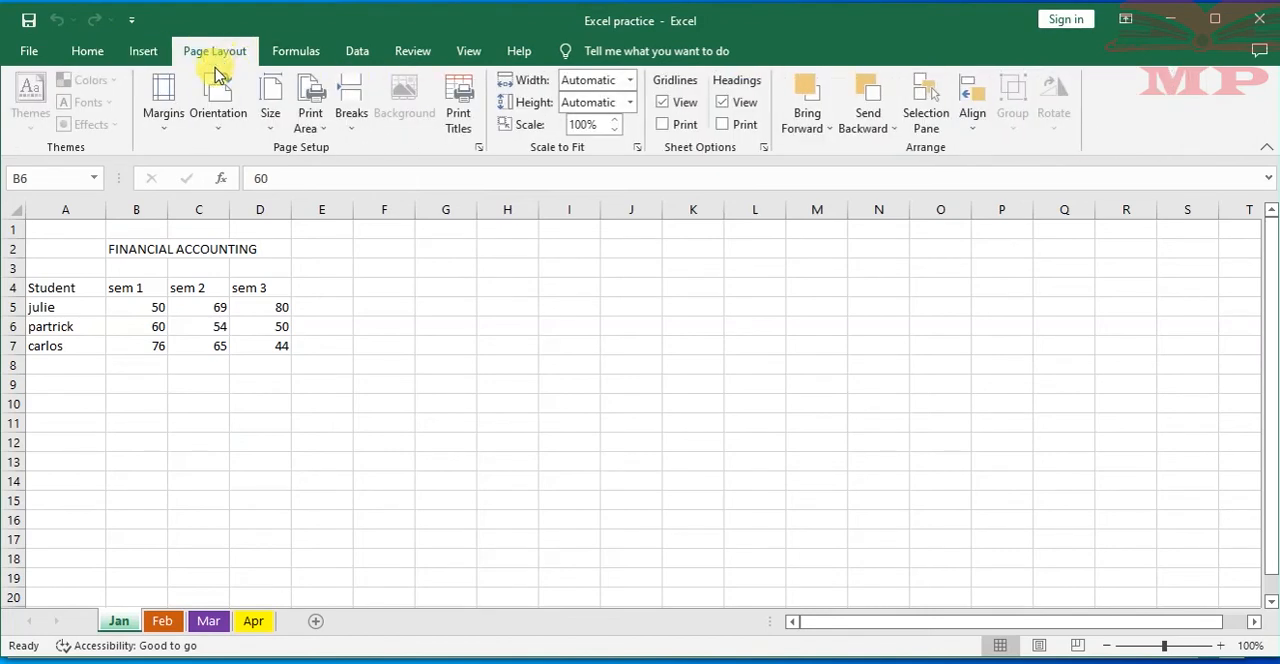
{"action": "left_click", "coordinate": [298, 54]}
{"action": "left_click", "coordinate": [199, 118]}
{"action": "left_click", "coordinate": [586, 318]}
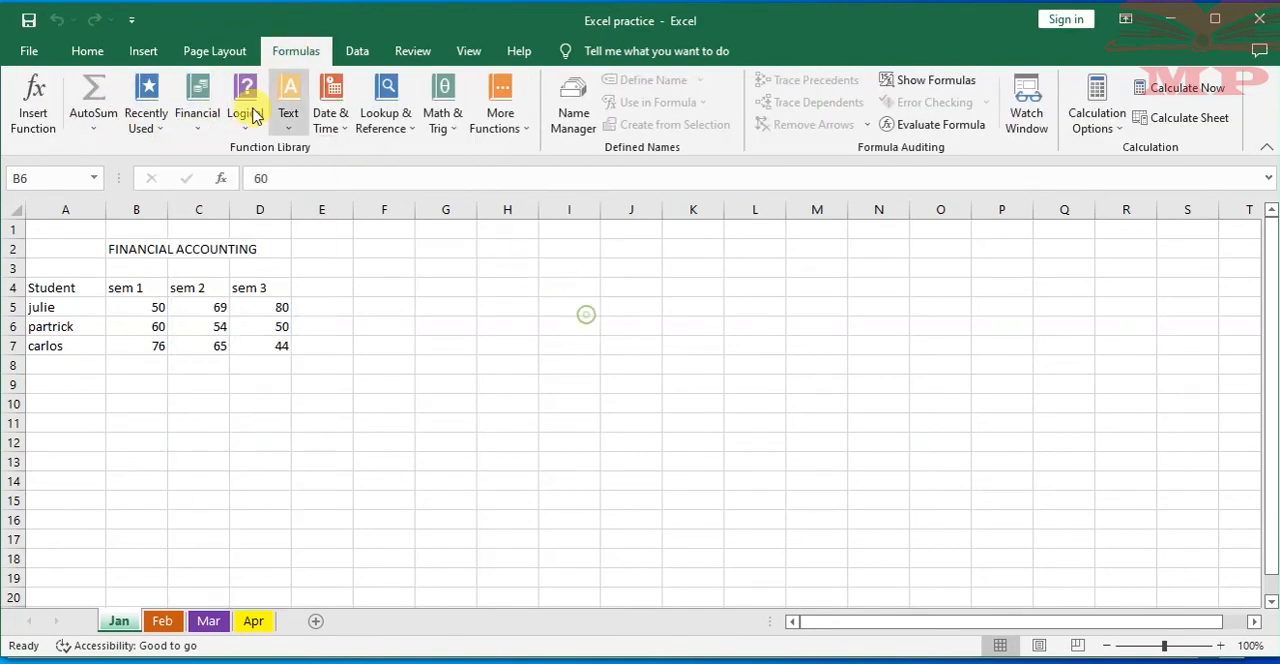
{"action": "left_click", "coordinate": [355, 51]}
{"action": "left_click", "coordinate": [412, 51]}
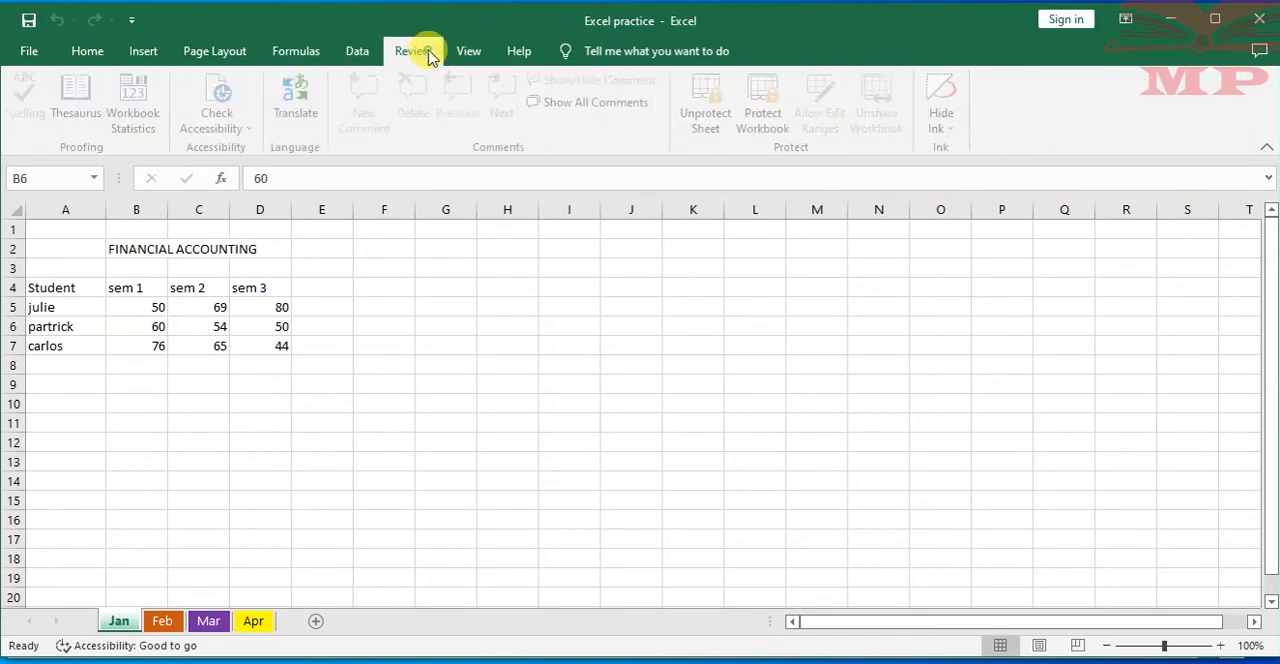
{"action": "left_click", "coordinate": [87, 51]}
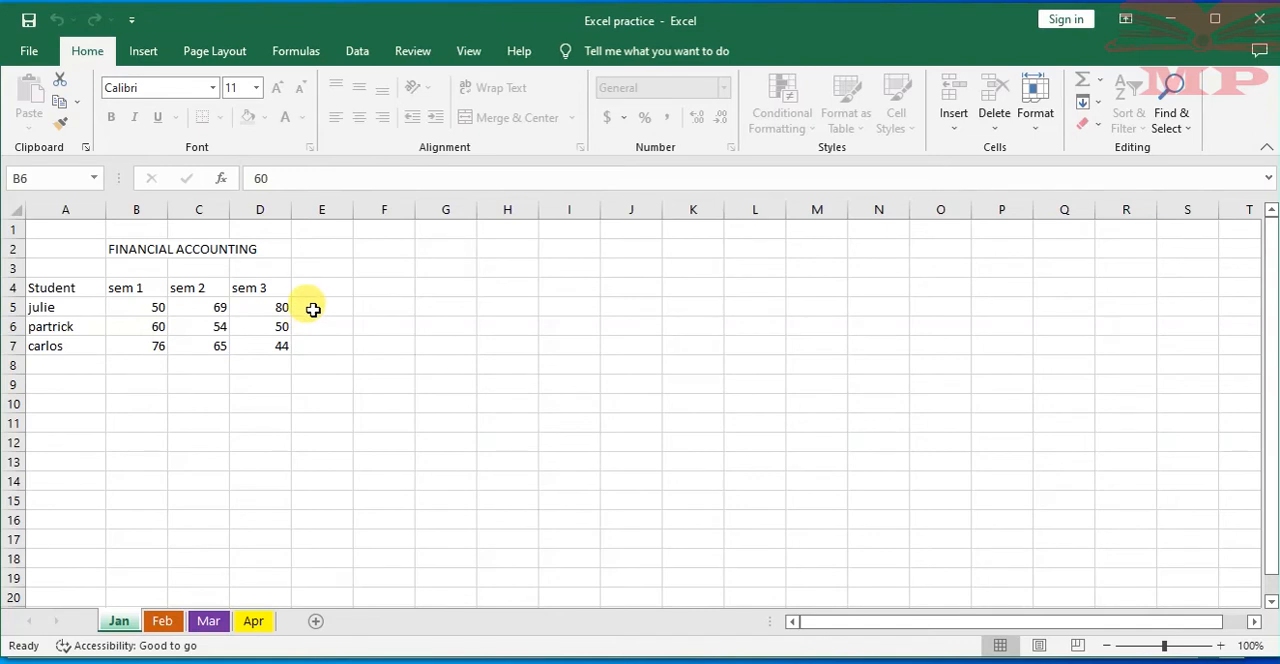
Try to edit the content of cell B6 on the protected sheet and check Jan's sheet options for Unprotect Sheet
{"action": "left_click", "coordinate": [393, 176]}
{"action": "left_click", "coordinate": [668, 378]}
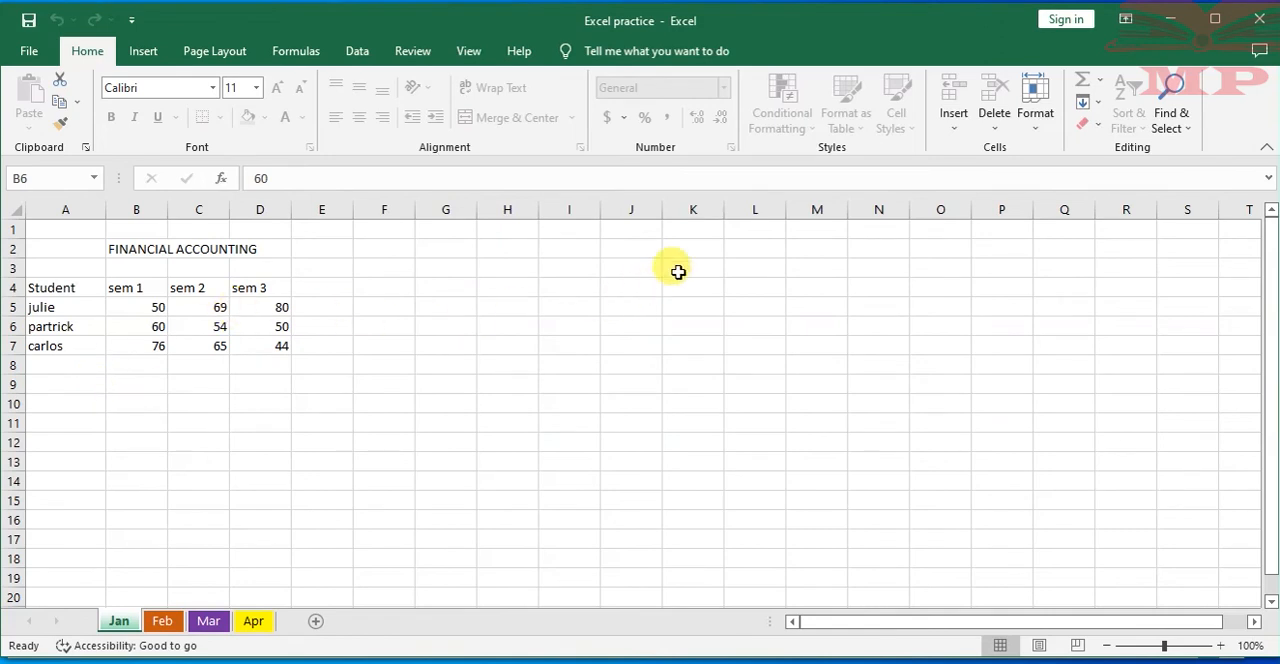
{"action": "right_click", "coordinate": [128, 620]}
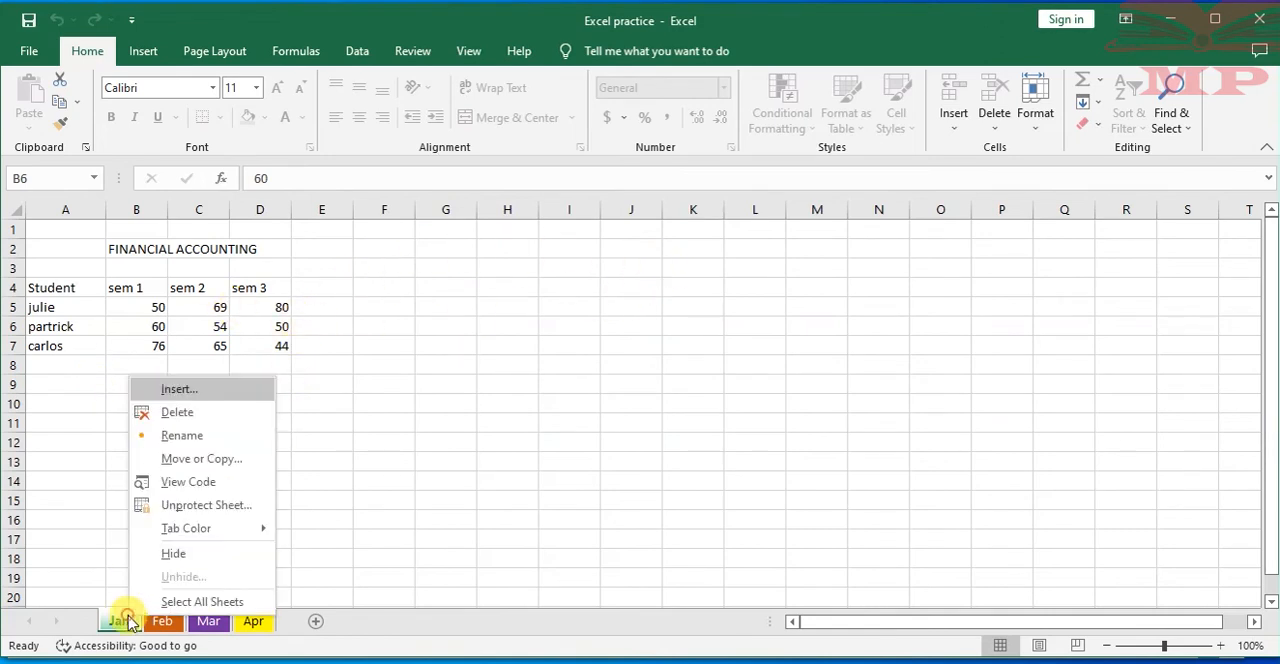
{"action": "left_click", "coordinate": [92, 408]}
{"action": "right_click", "coordinate": [112, 618]}
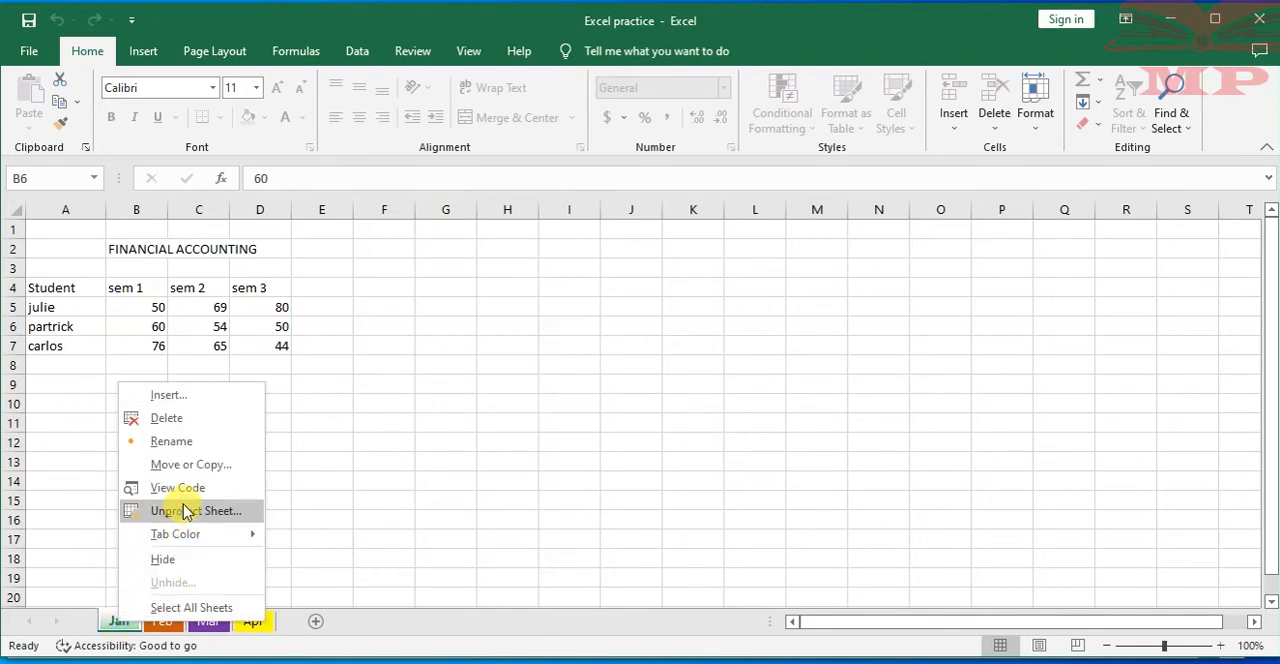
{"action": "left_click", "coordinate": [383, 396]}
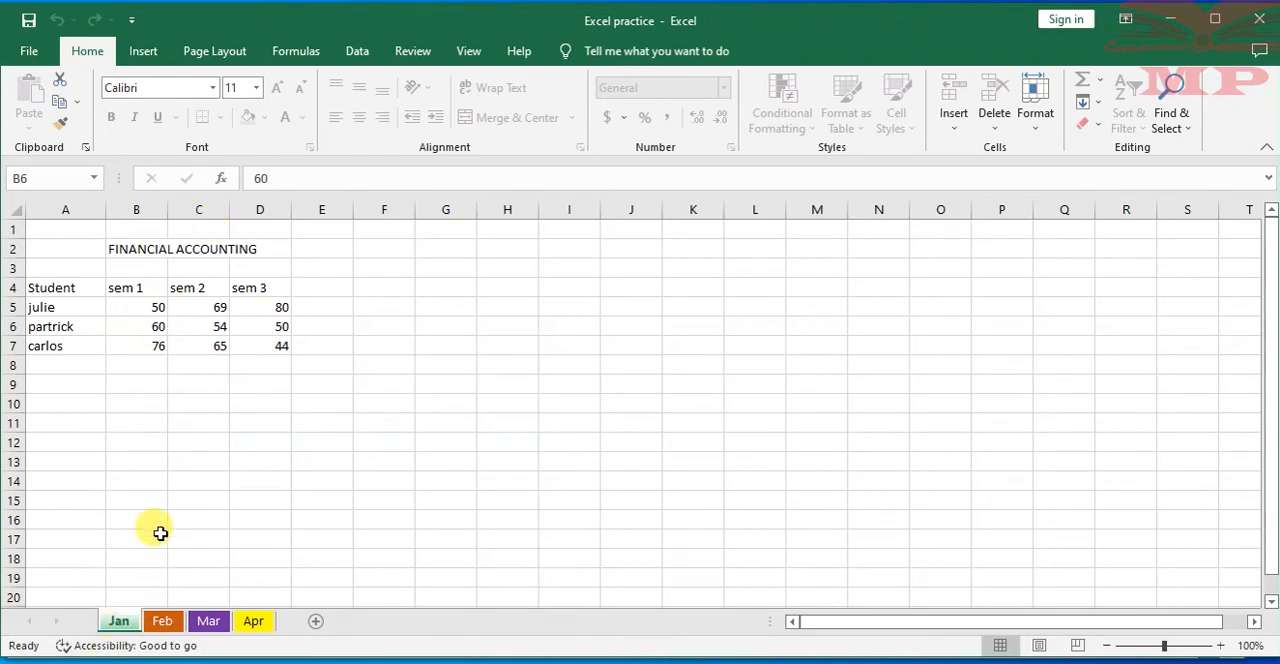
Enter a test value beginning with 56 in cell B5 of the Feb worksheet
{"action": "left_click", "coordinate": [163, 621]}
{"action": "left_click", "coordinate": [127, 310]}
{"action": "type", "text": "56"}
{"action": "type", "text": "03"}
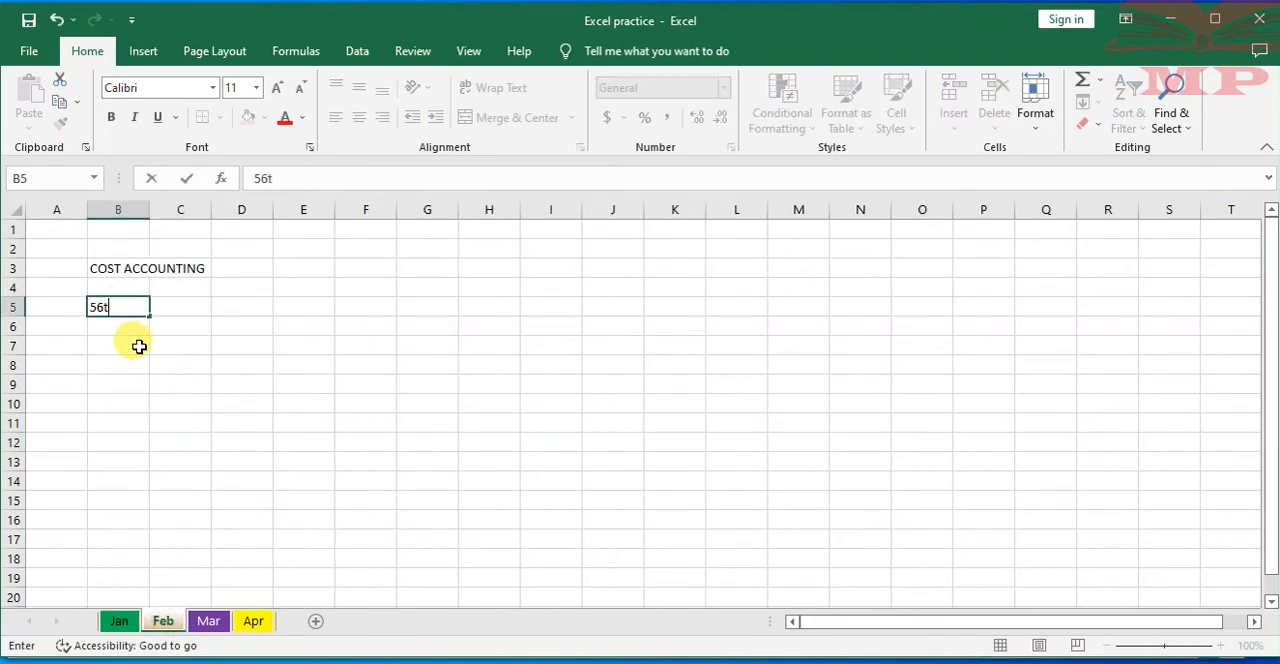
{"action": "key", "text": "Return"}
Enter 4545 in cell D10 of the Mar worksheet and 5656 in cell C1 of the Apr worksheet
{"action": "left_click", "coordinate": [209, 621]}
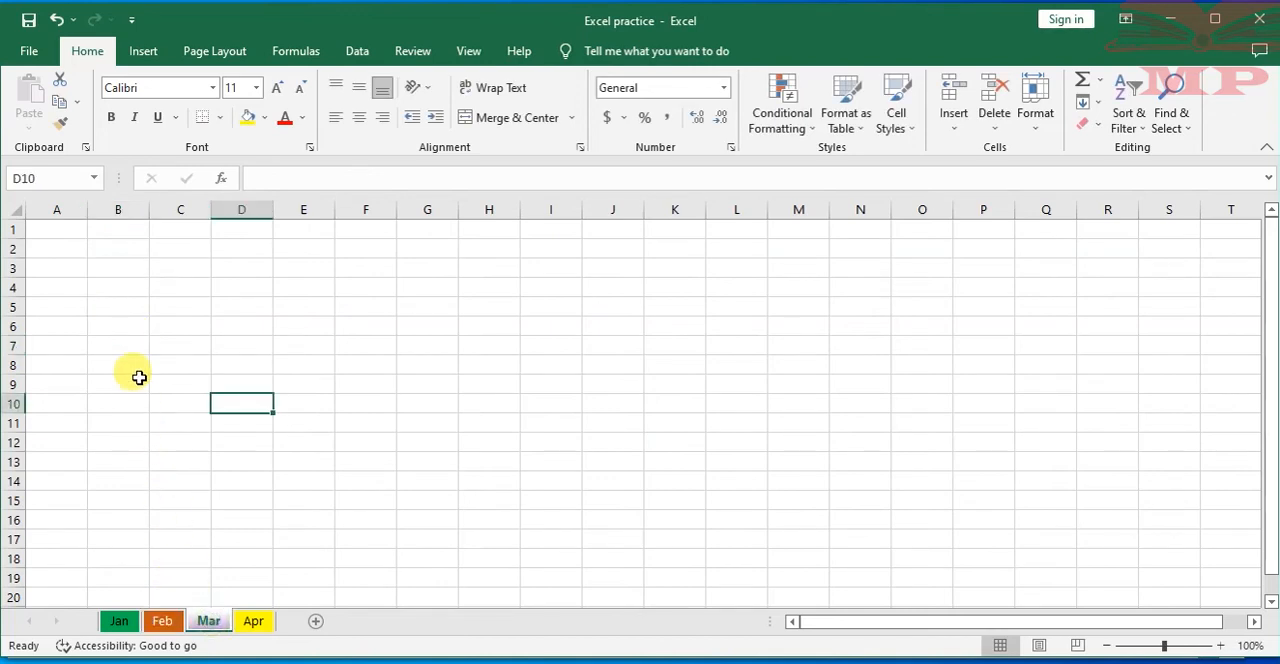
{"action": "type", "text": "4545"}
{"action": "left_click", "coordinate": [254, 621]}
{"action": "type", "text": "5656"}
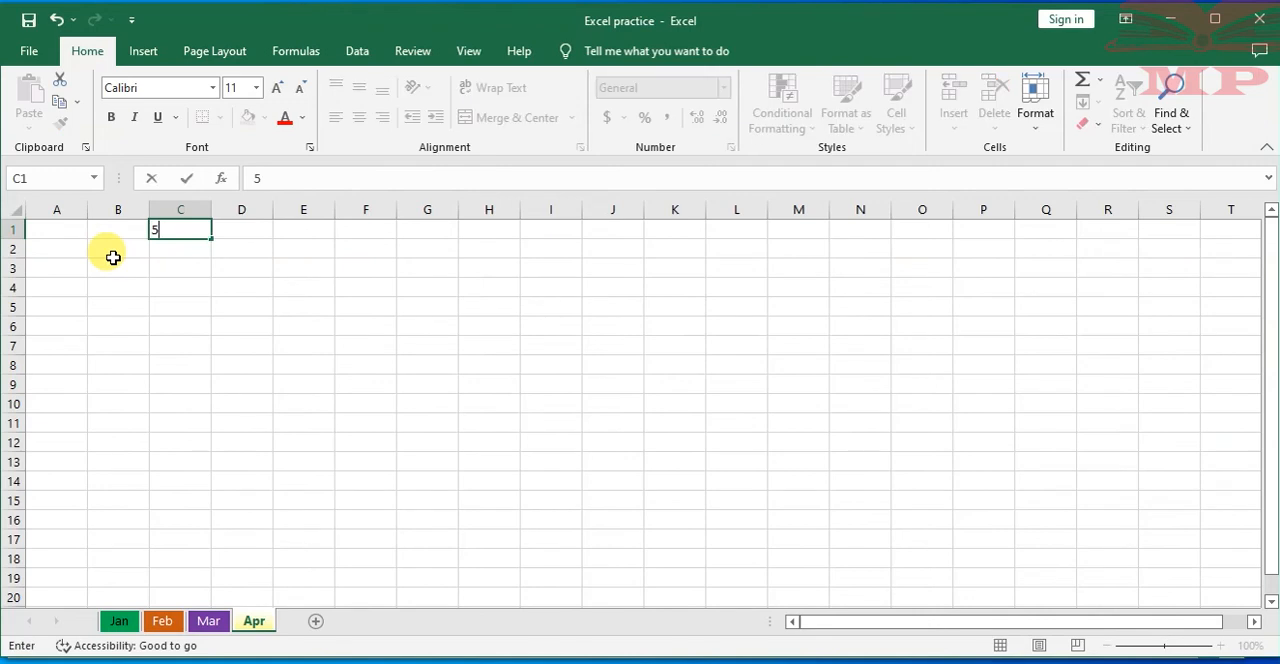
{"action": "left_click", "coordinate": [181, 300]}
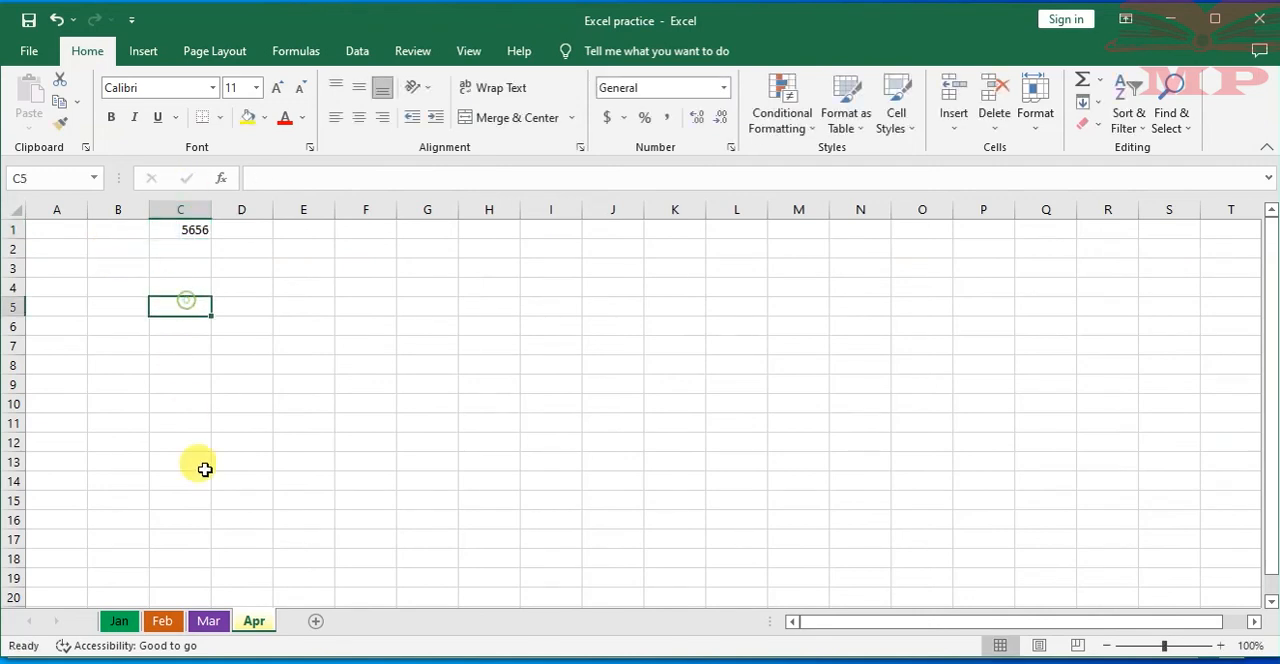
Try to edit cell C10 on the protected Jan worksheet and dismiss the alert
{"action": "left_click", "coordinate": [119, 621]}
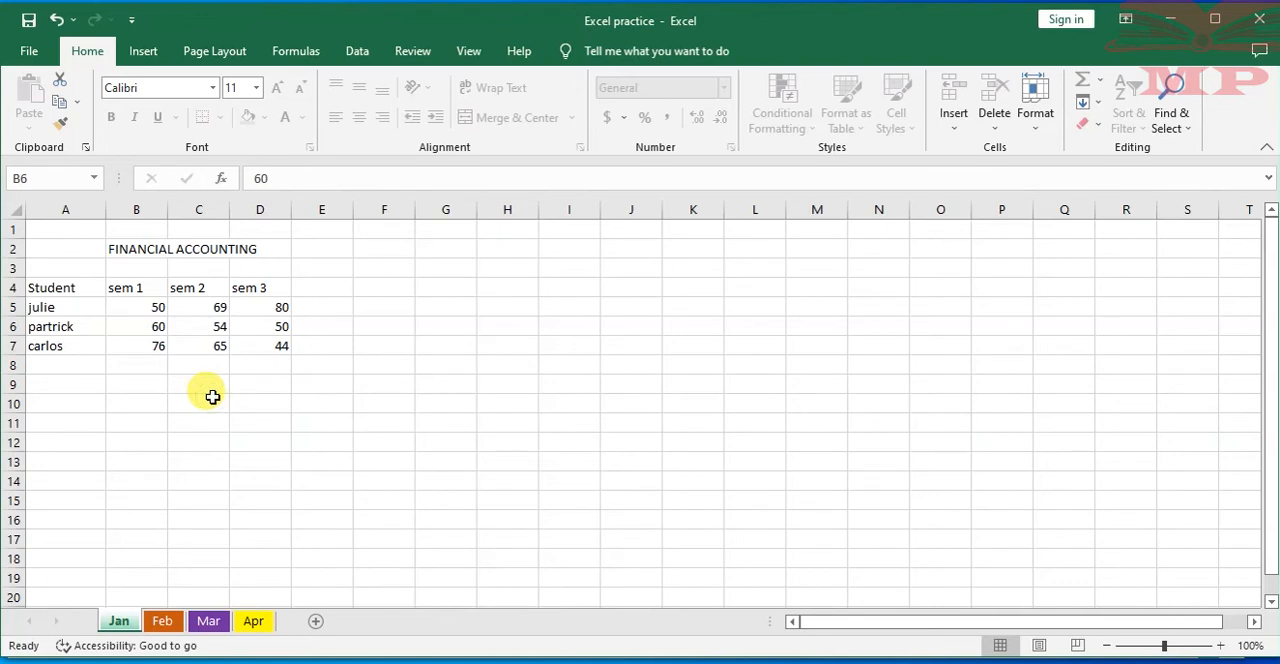
{"action": "double_click", "coordinate": [212, 398]}
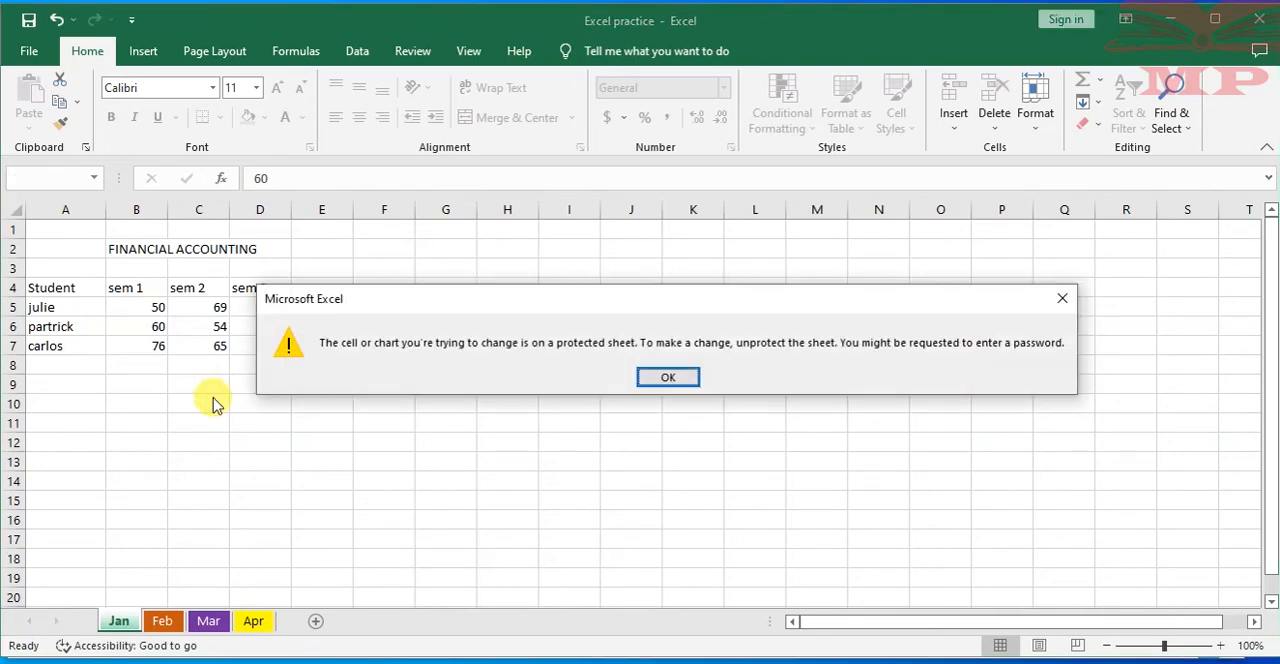
{"action": "left_click", "coordinate": [660, 372]}
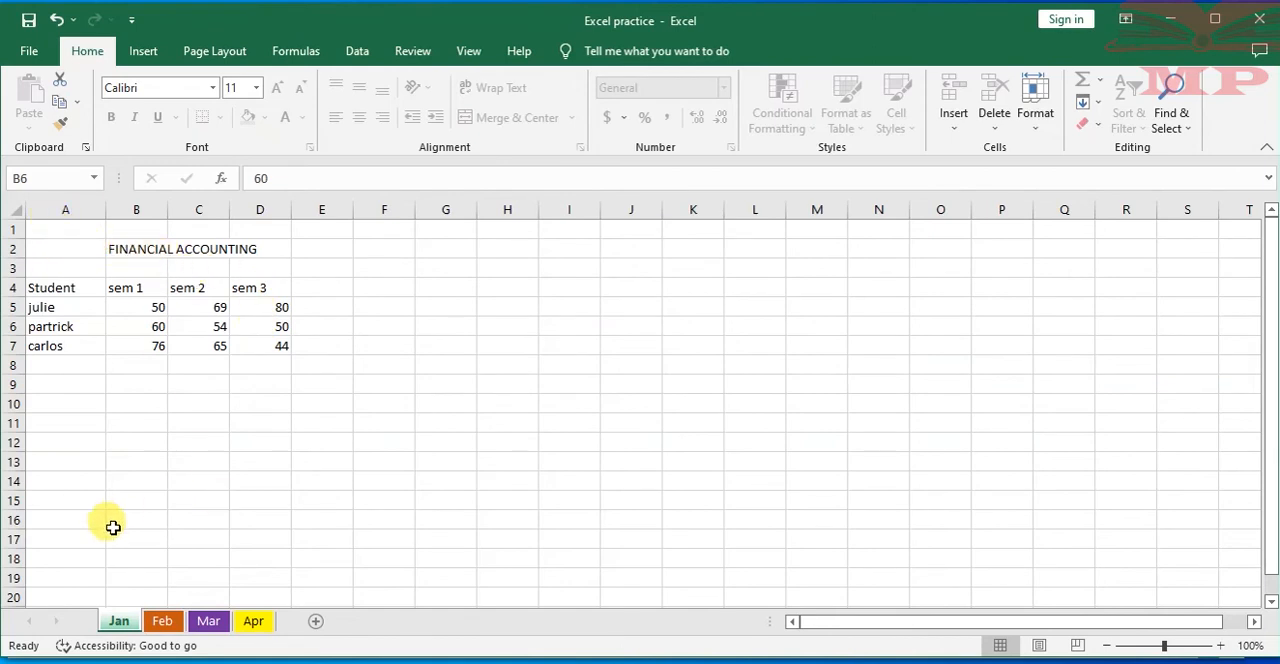
Unprotect the Jan worksheet by entering its sheet password
{"action": "right_click", "coordinate": [119, 622]}
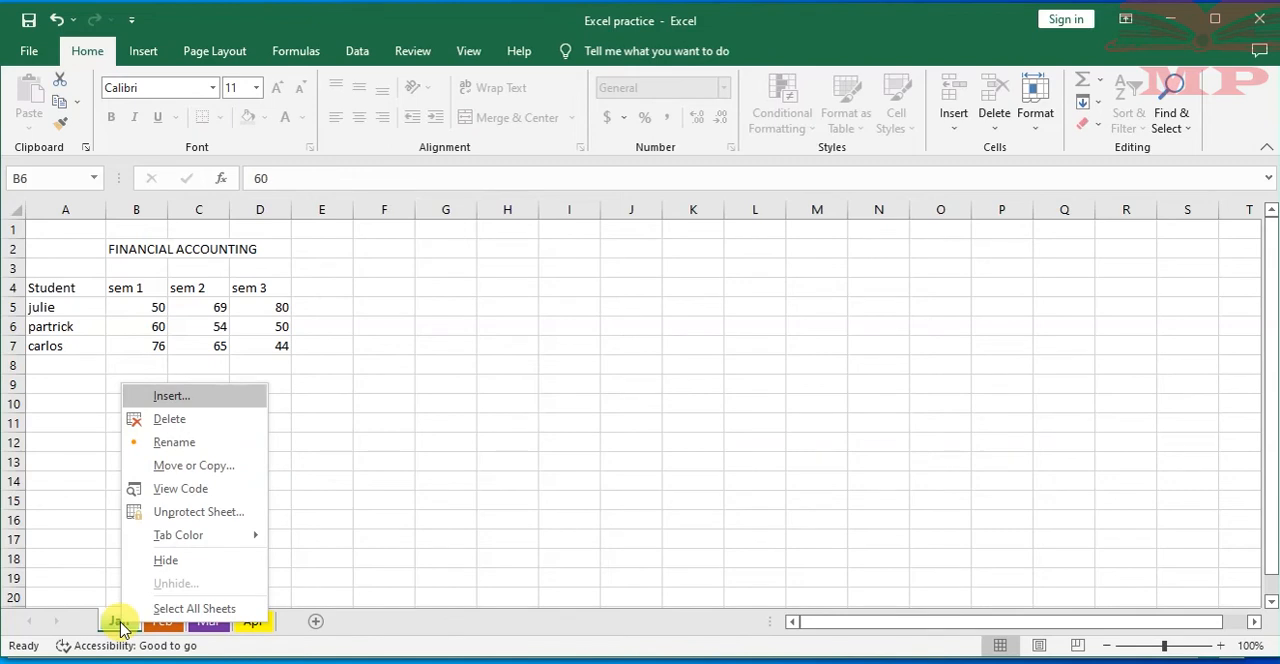
{"action": "left_click", "coordinate": [200, 512]}
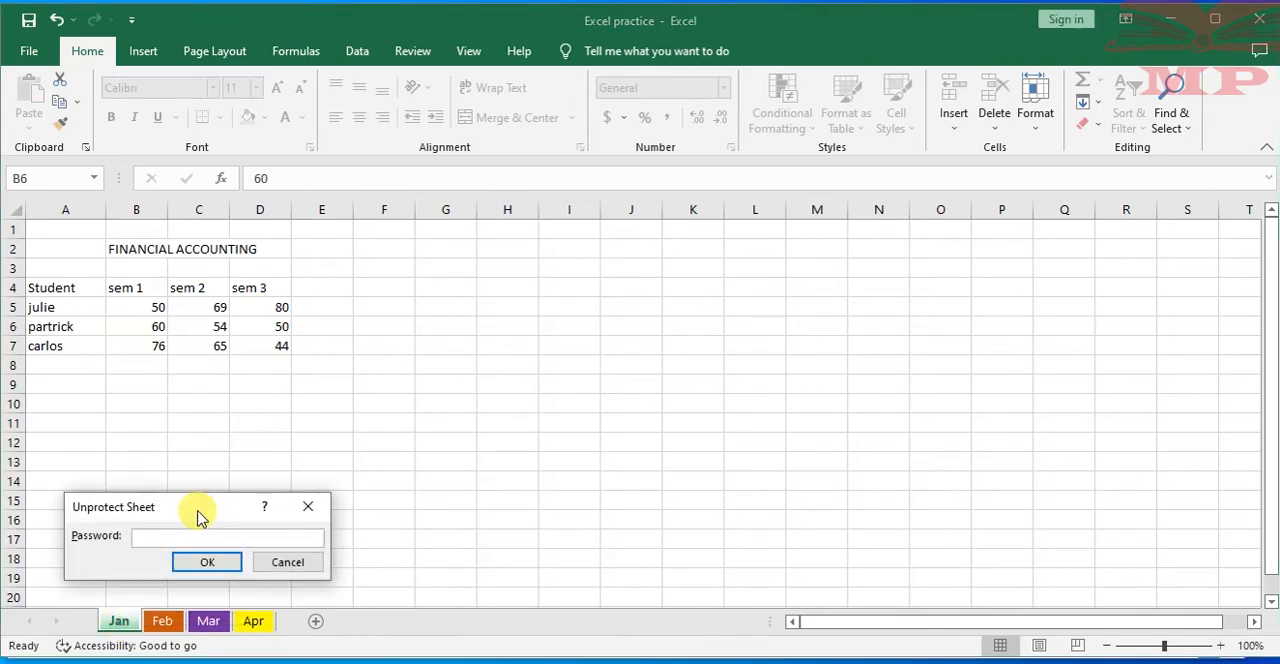
{"action": "type", "text": "123"}
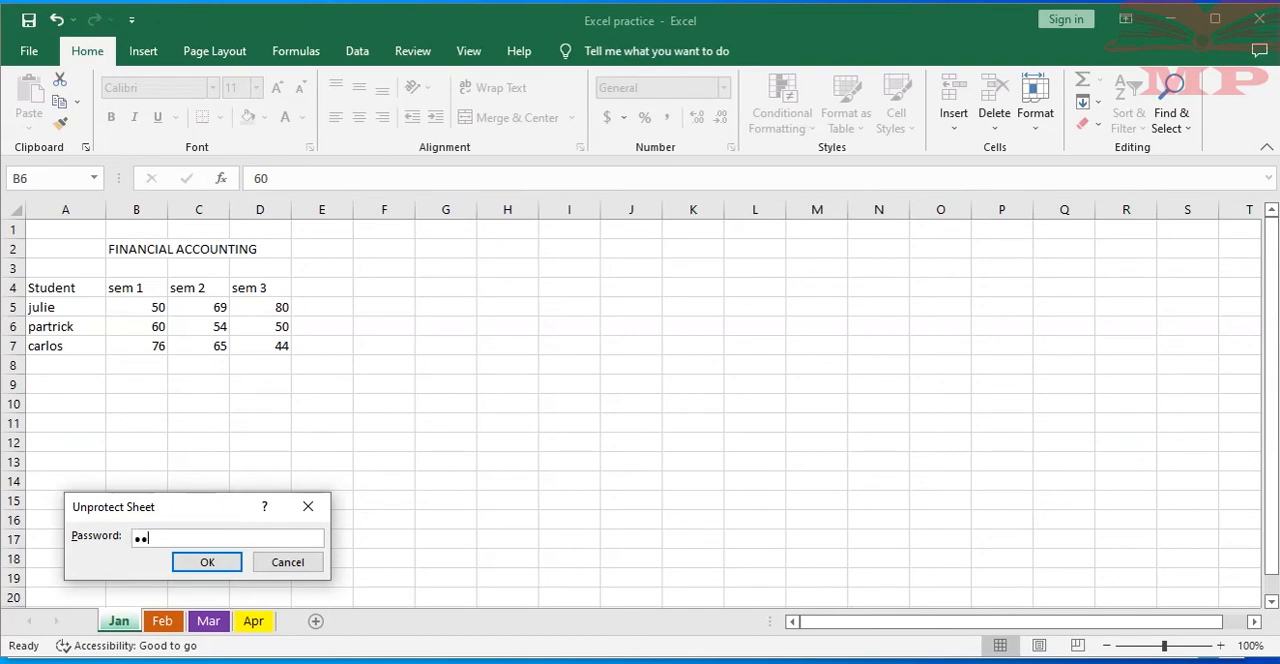
{"action": "left_click", "coordinate": [204, 556]}
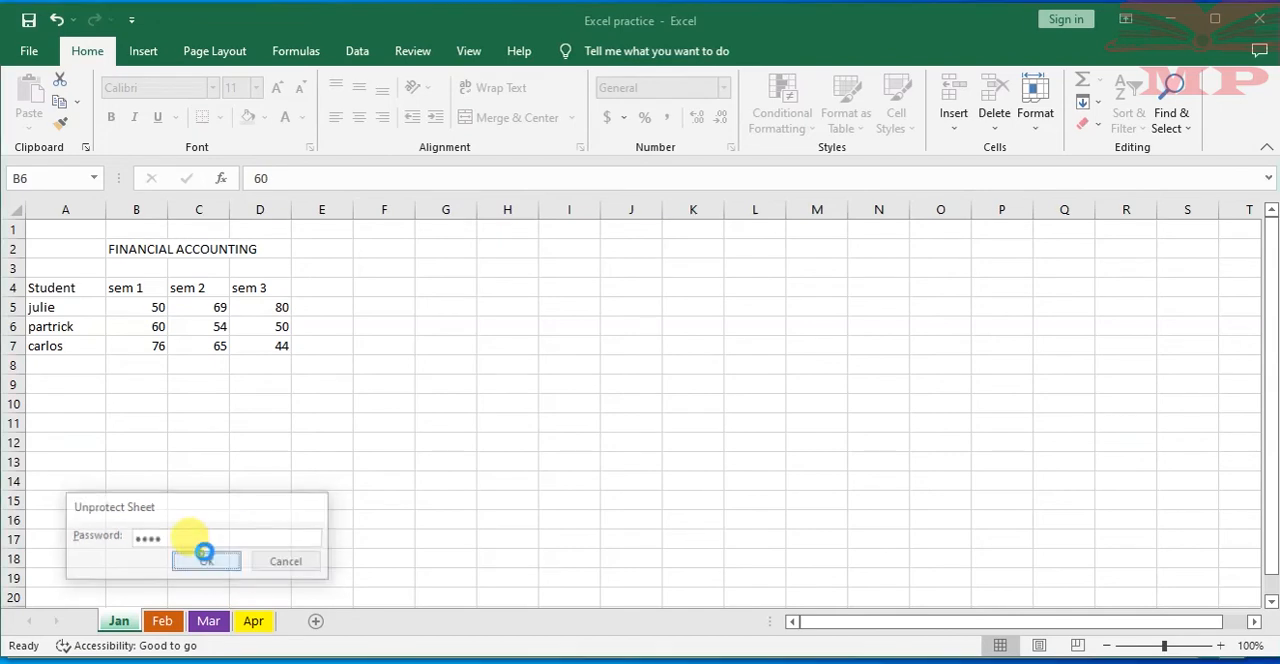
Add a fourth student's first name in cell A8 with marks 56, 56 and 43 for sem 1 to sem 3
{"action": "left_click", "coordinate": [176, 368]}
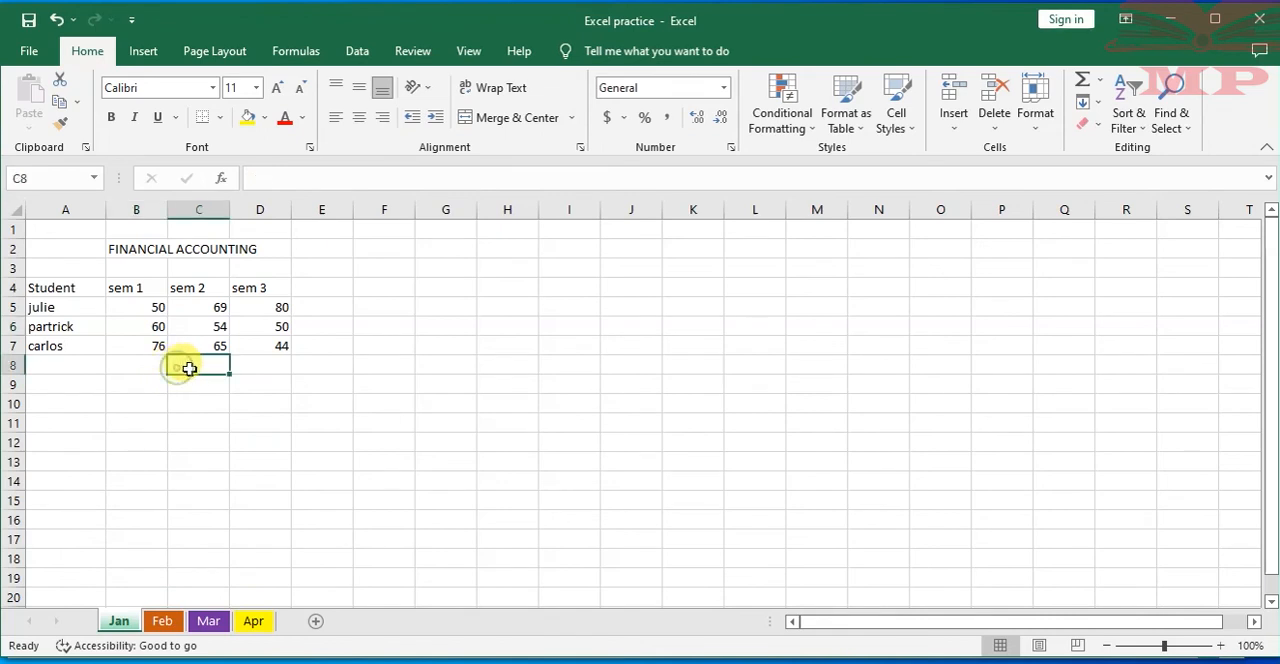
{"action": "left_click", "coordinate": [140, 365]}
{"action": "left_click", "coordinate": [62, 372]}
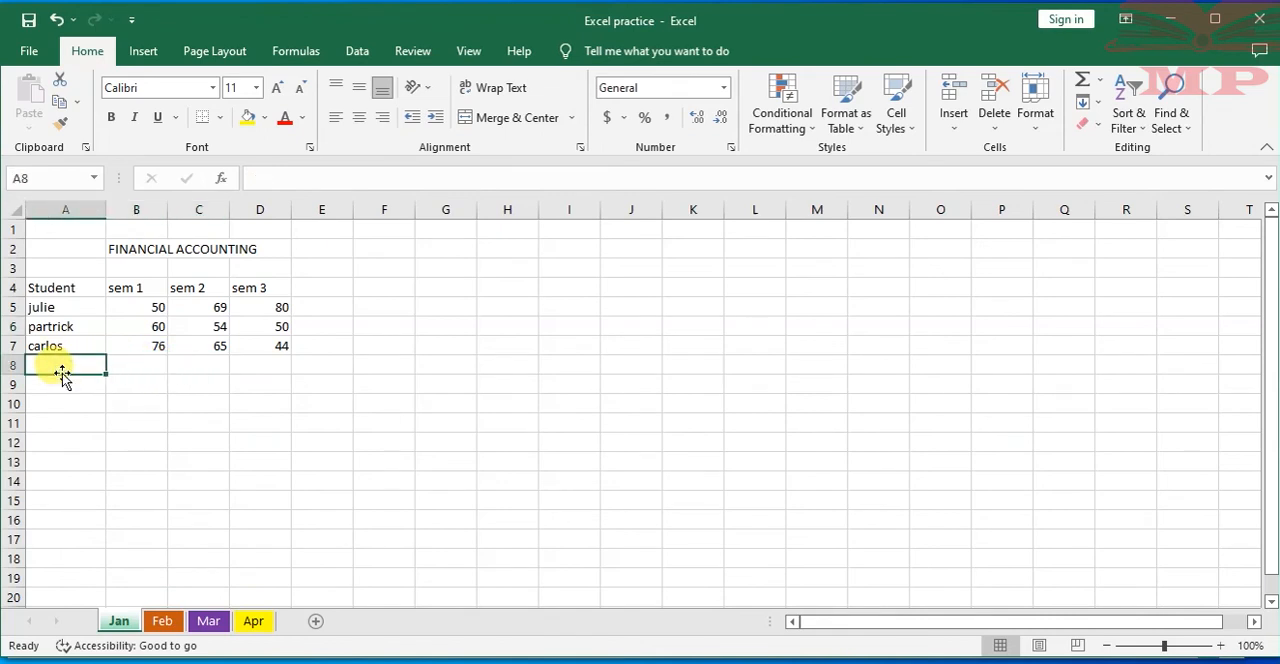
{"action": "type", "text": "Dan"}
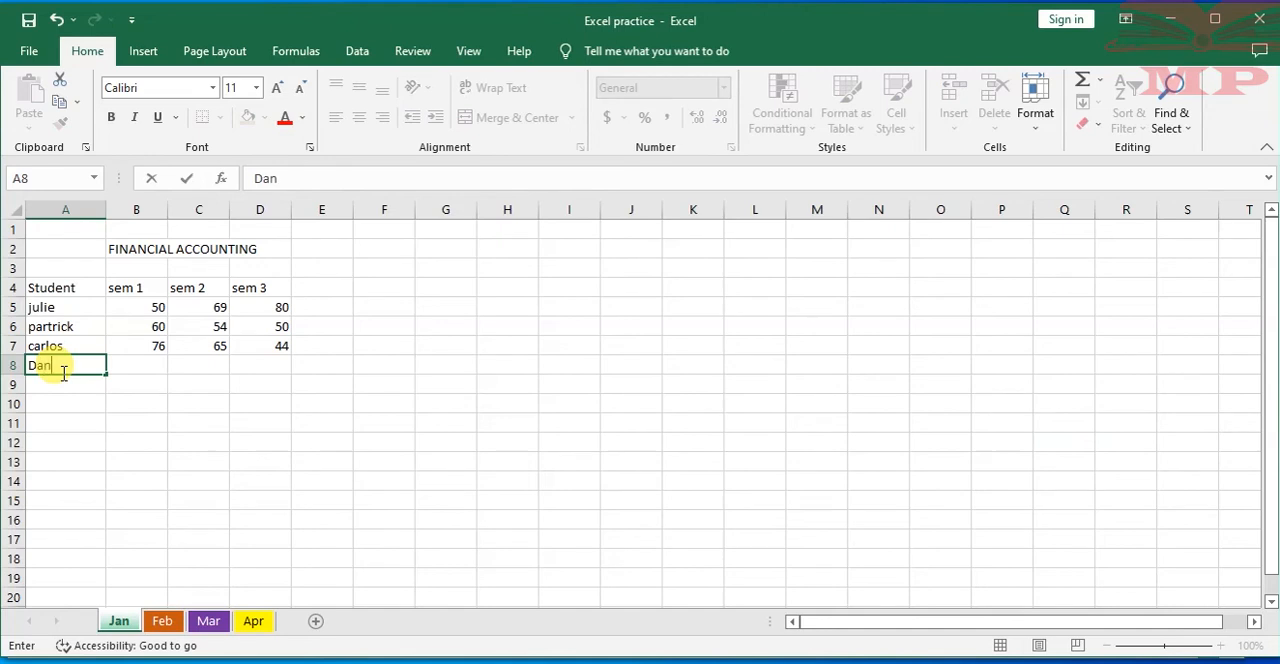
{"action": "key", "text": "Tab"}
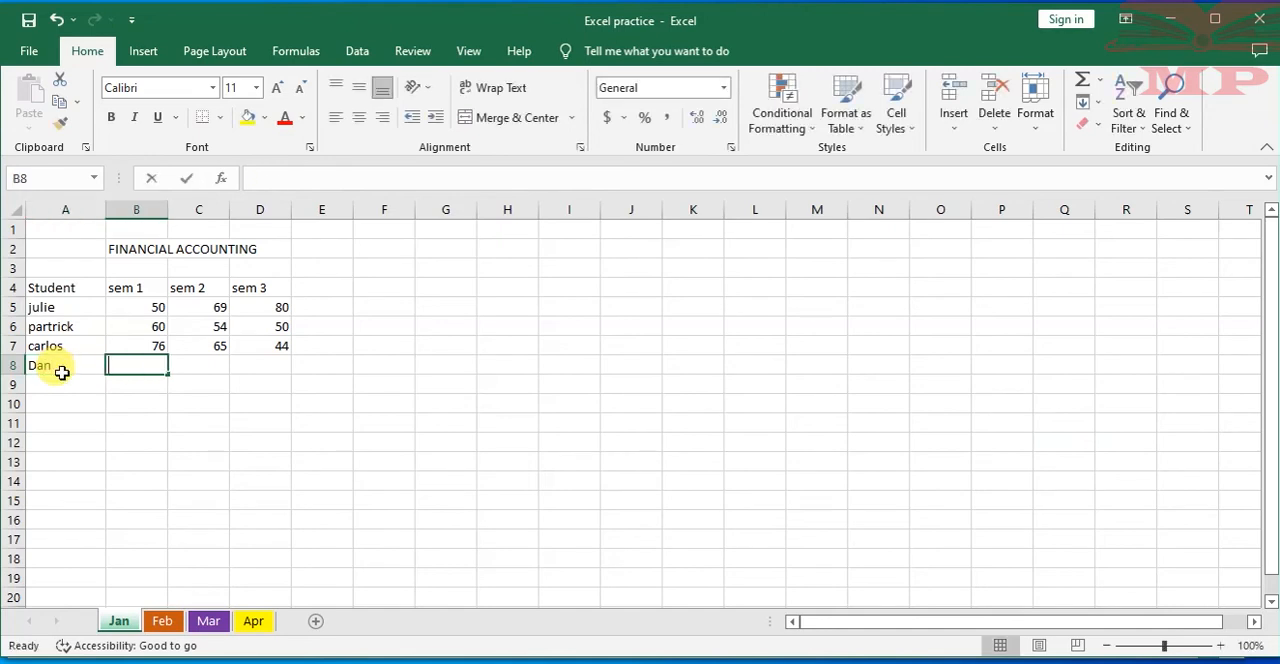
{"action": "type", "text": "56"}
{"action": "key", "text": "Tab"}
{"action": "type", "text": "56"}
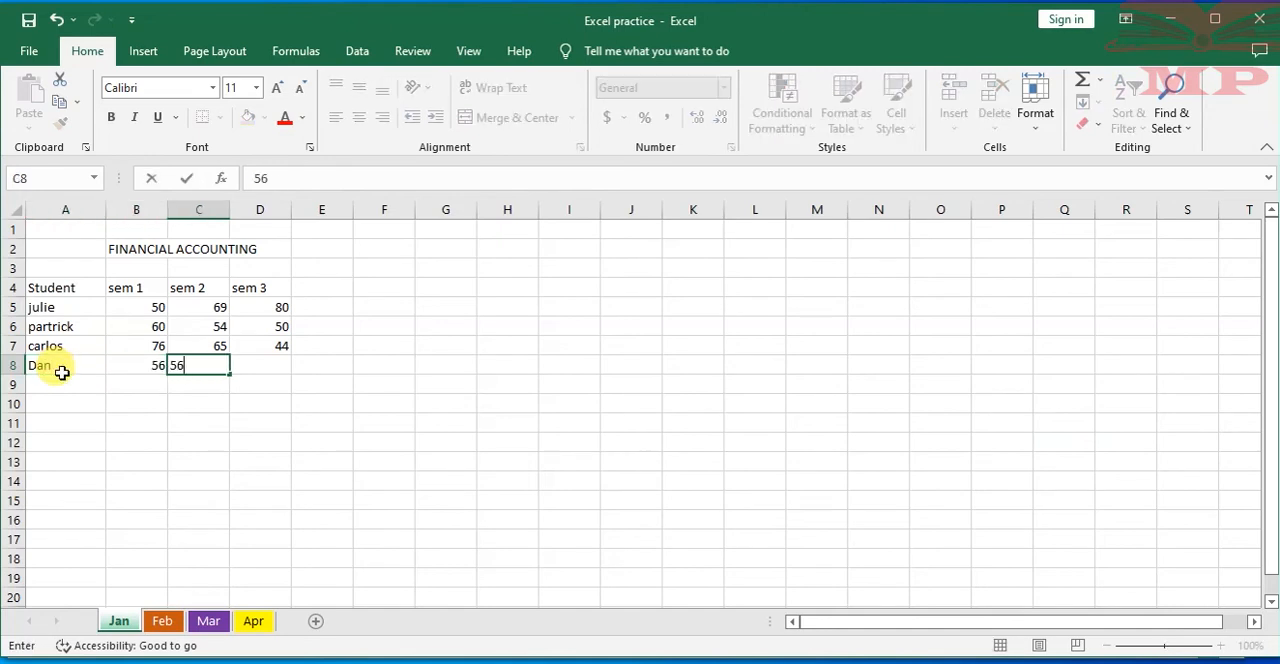
{"action": "key", "text": "Tab"}
{"action": "type", "text": "43"}
{"action": "key", "text": "Tab"}
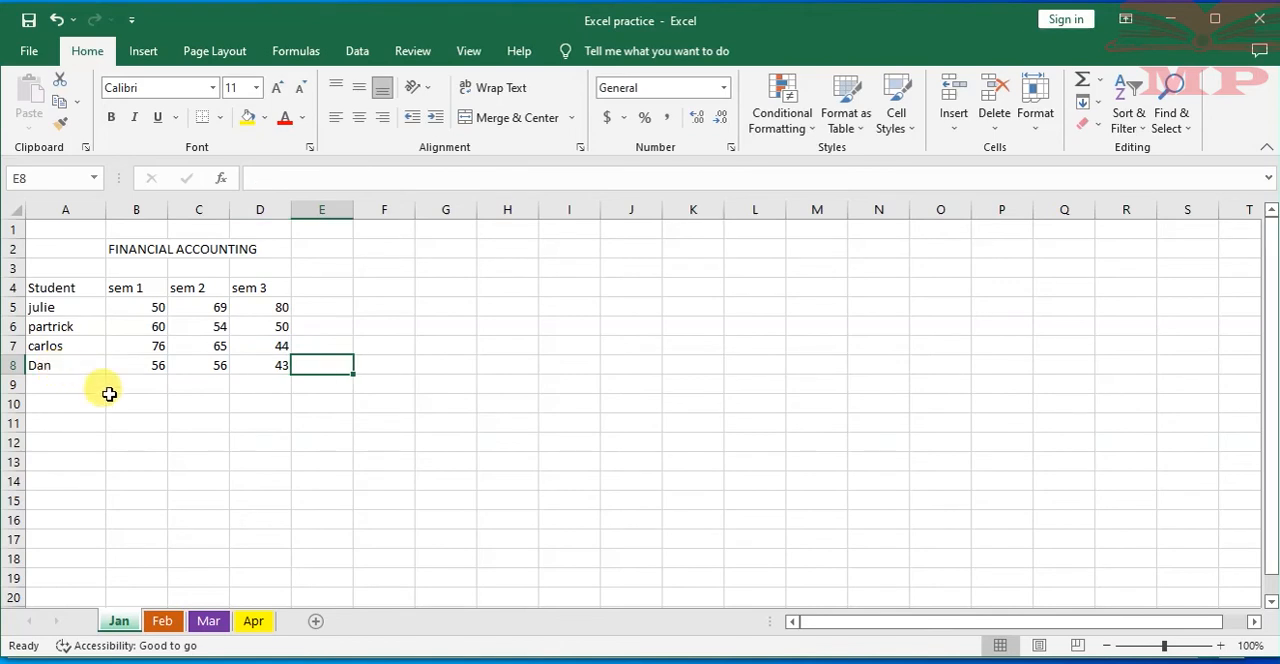
{"action": "left_click", "coordinate": [126, 420]}
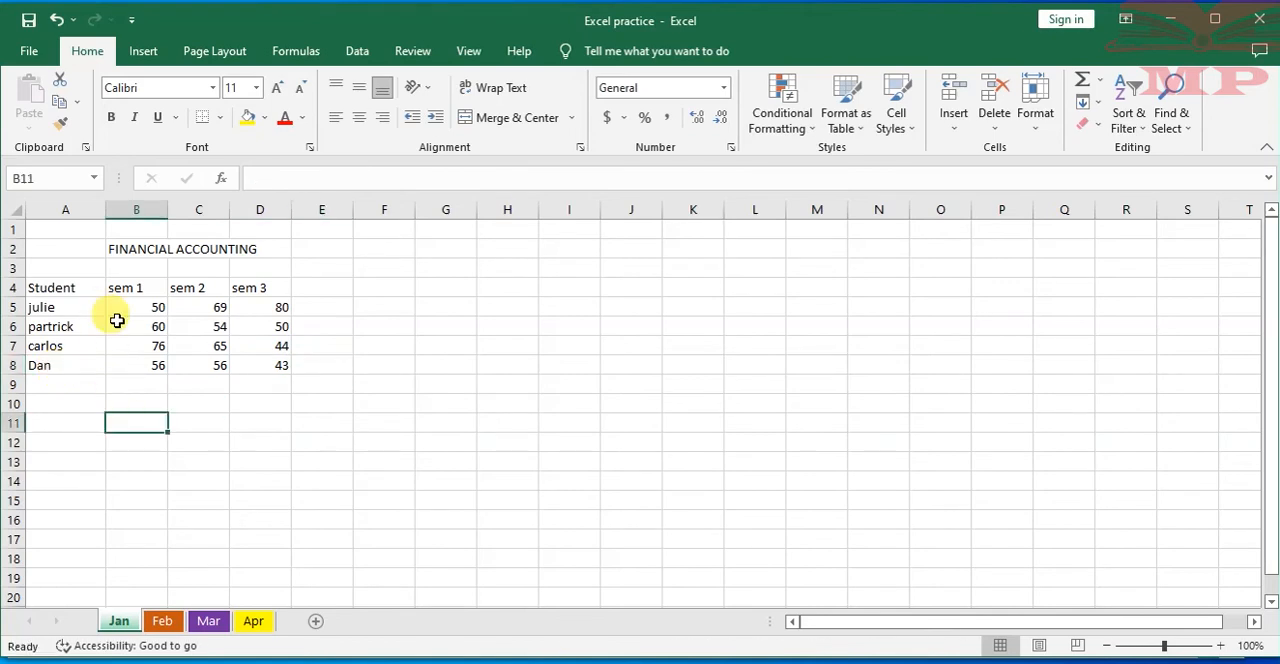
Widen column A slightly and enter the heading "tasks" in cell A10
{"action": "left_click", "coordinate": [64, 384]}
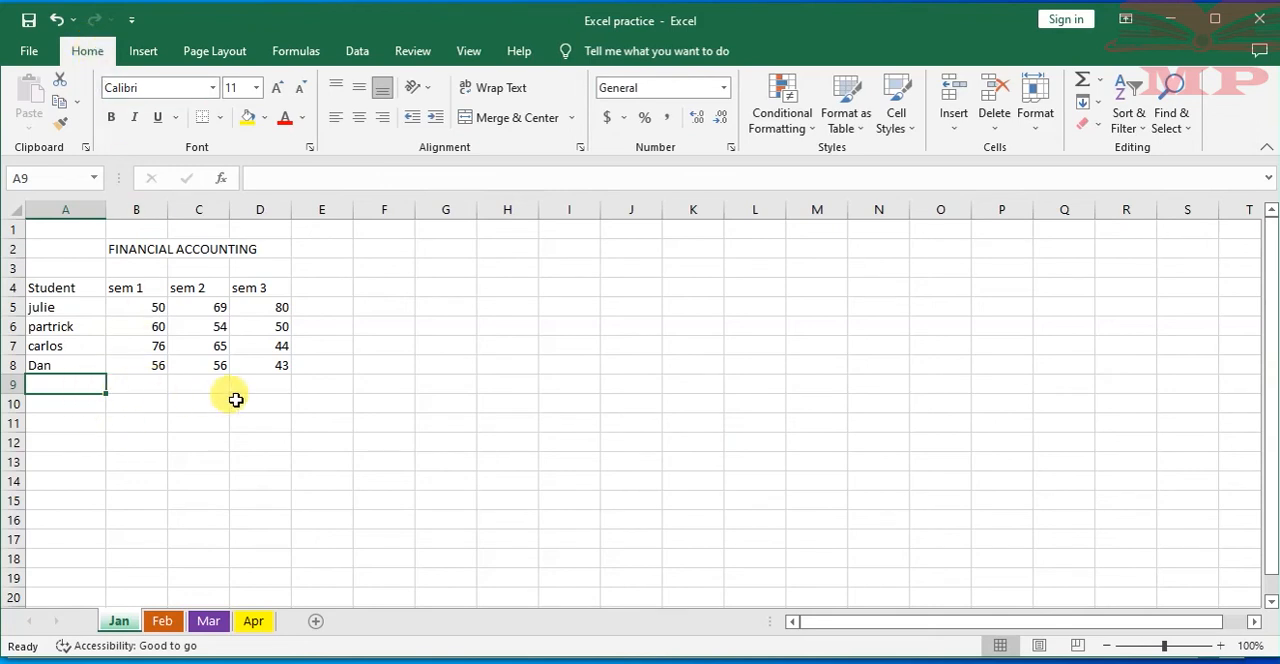
{"action": "left_click_drag", "start_coordinate": [105, 205], "coordinate": [122, 203]}
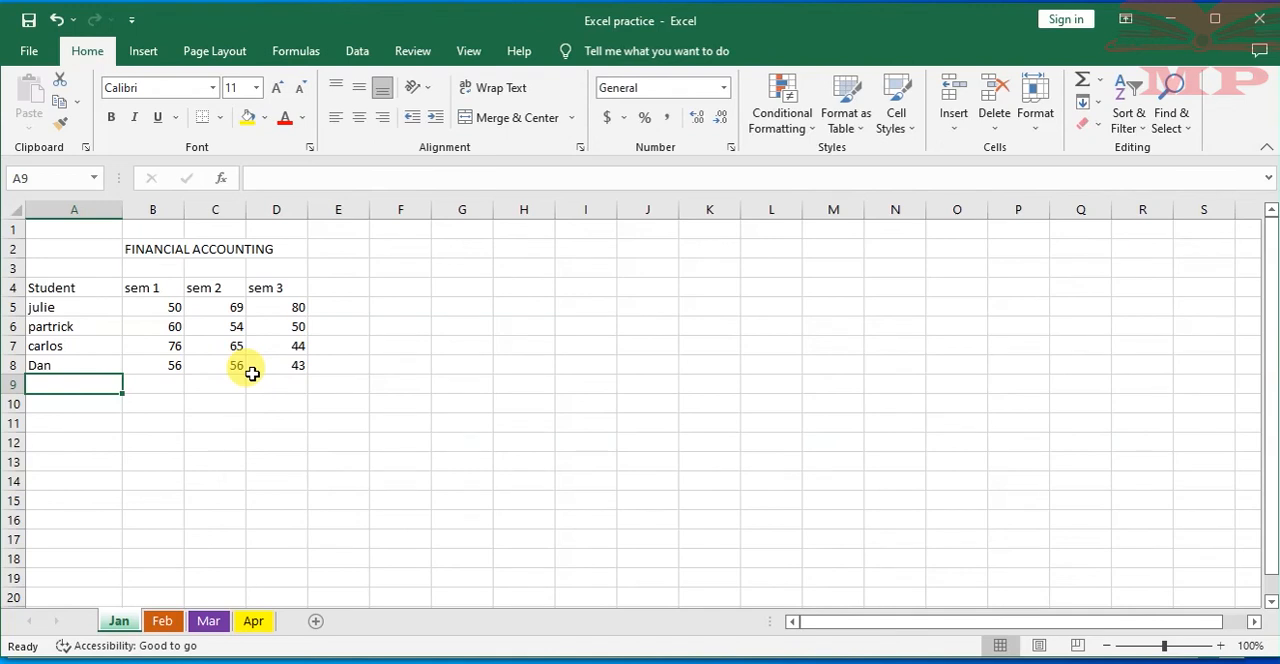
{"action": "left_click", "coordinate": [76, 405]}
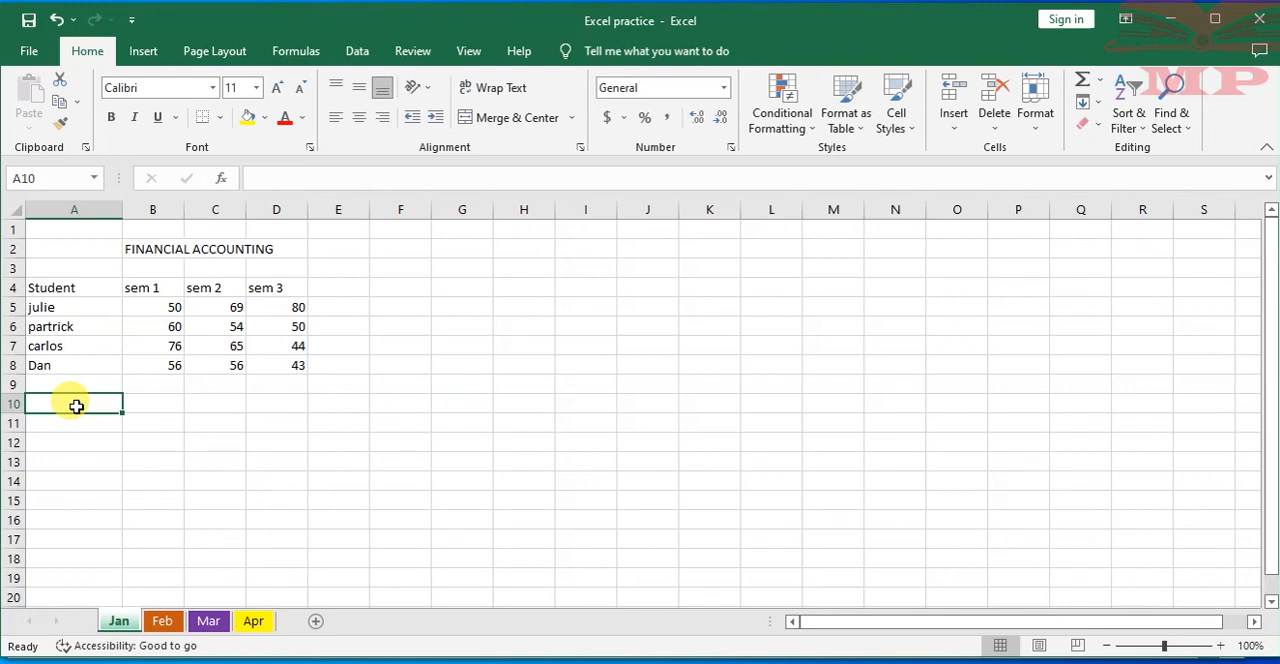
{"action": "type", "text": "ta"}
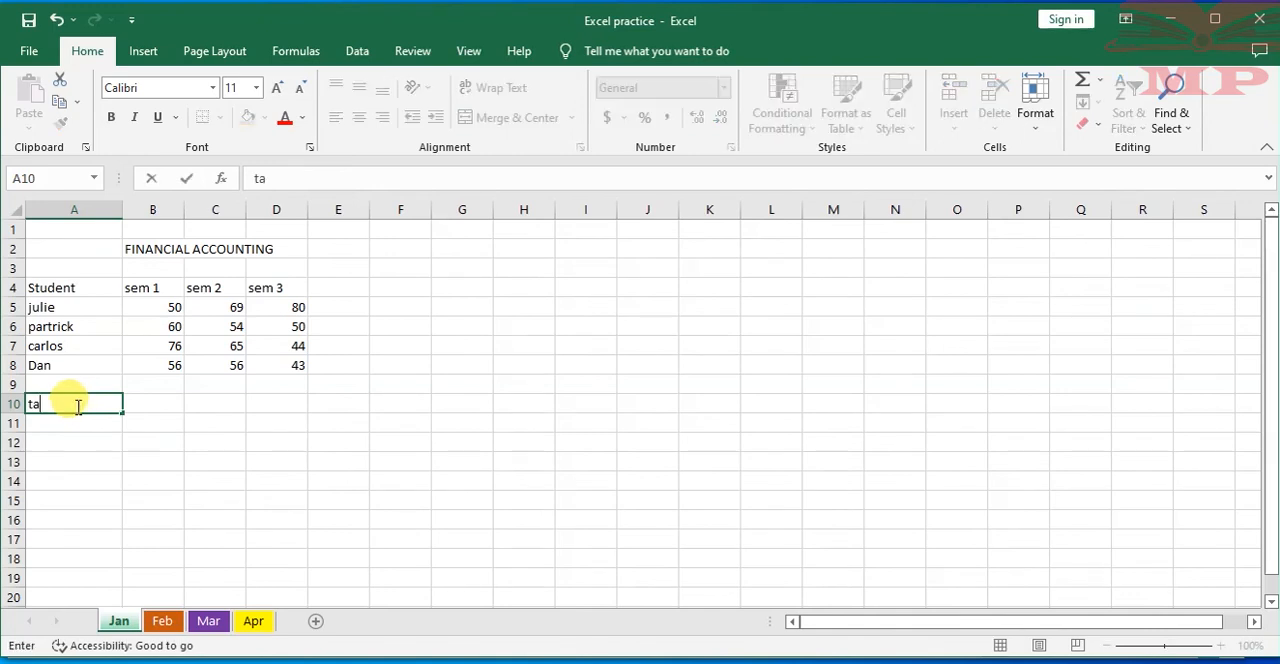
{"action": "type", "text": "sks"}
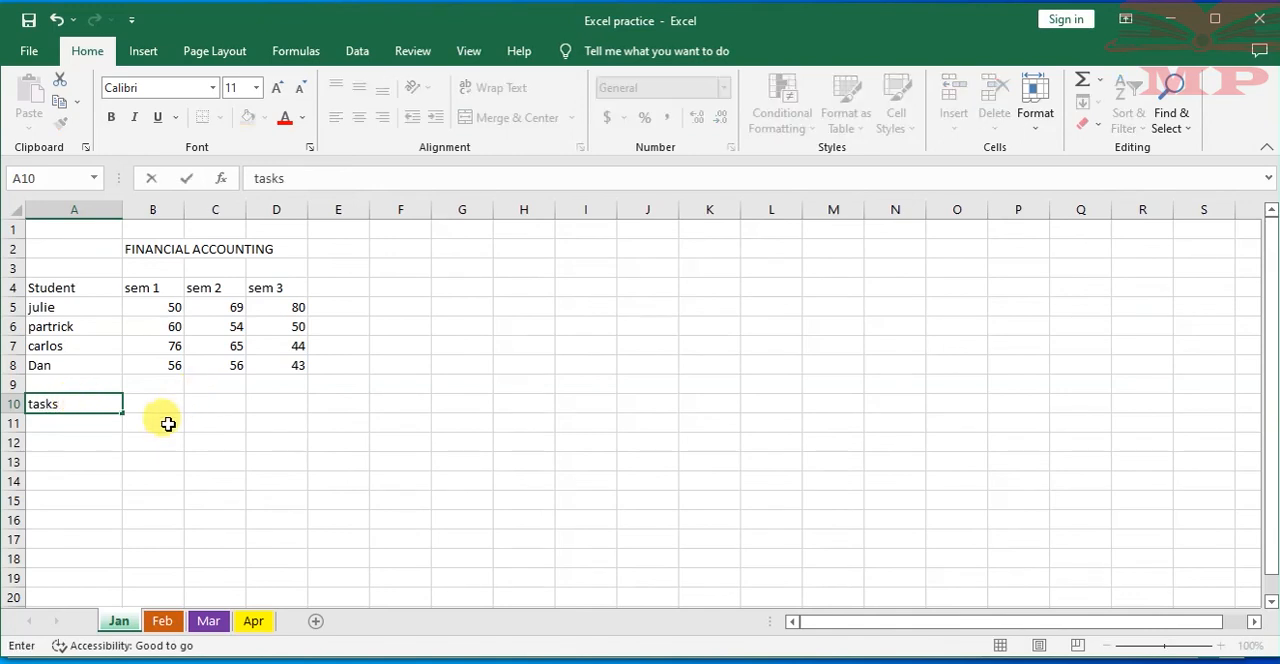
Enter the first task in cell A11 as "Create a workbook and name it Payroll 2022"
{"action": "left_click", "coordinate": [75, 424]}
{"action": "type", "text": "Crea"}
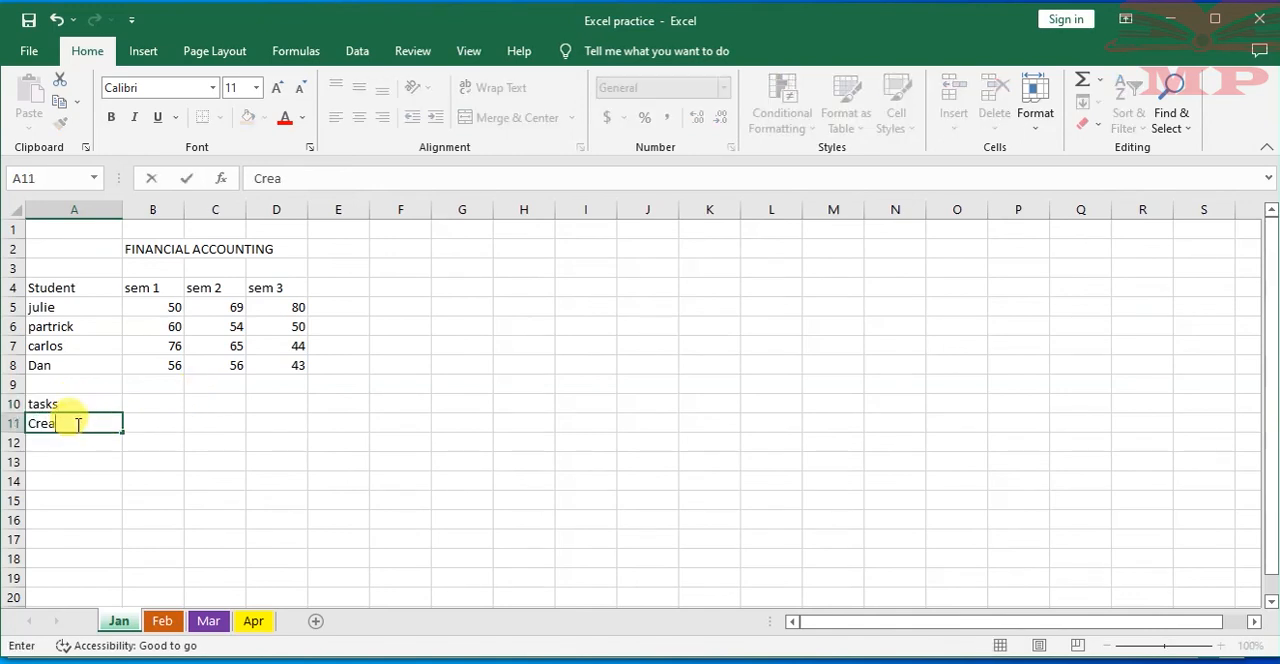
{"action": "type", "text": "te a worksheet"}
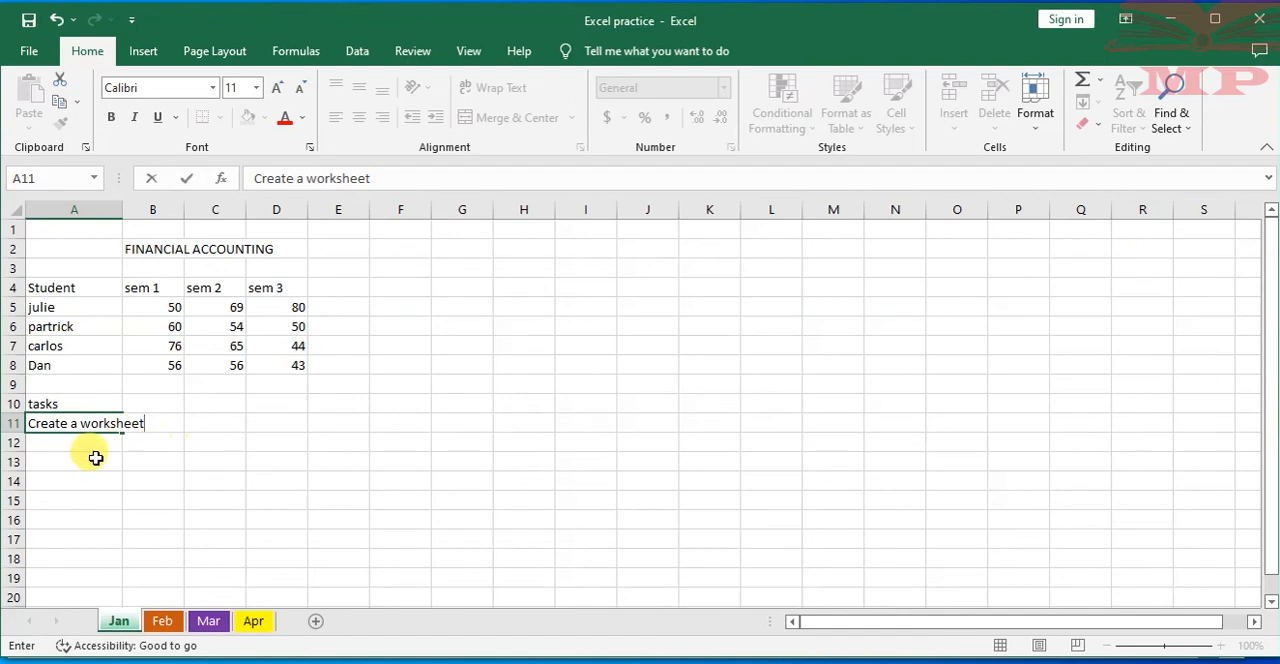
{"action": "key", "text": "BackSpace"}
{"action": "key", "text": "BackSpace"}
{"action": "key", "text": "BackSpace"}
{"action": "key", "text": "BackSpace"}
{"action": "key", "text": "BackSpace"}
{"action": "type", "text": "bo"}
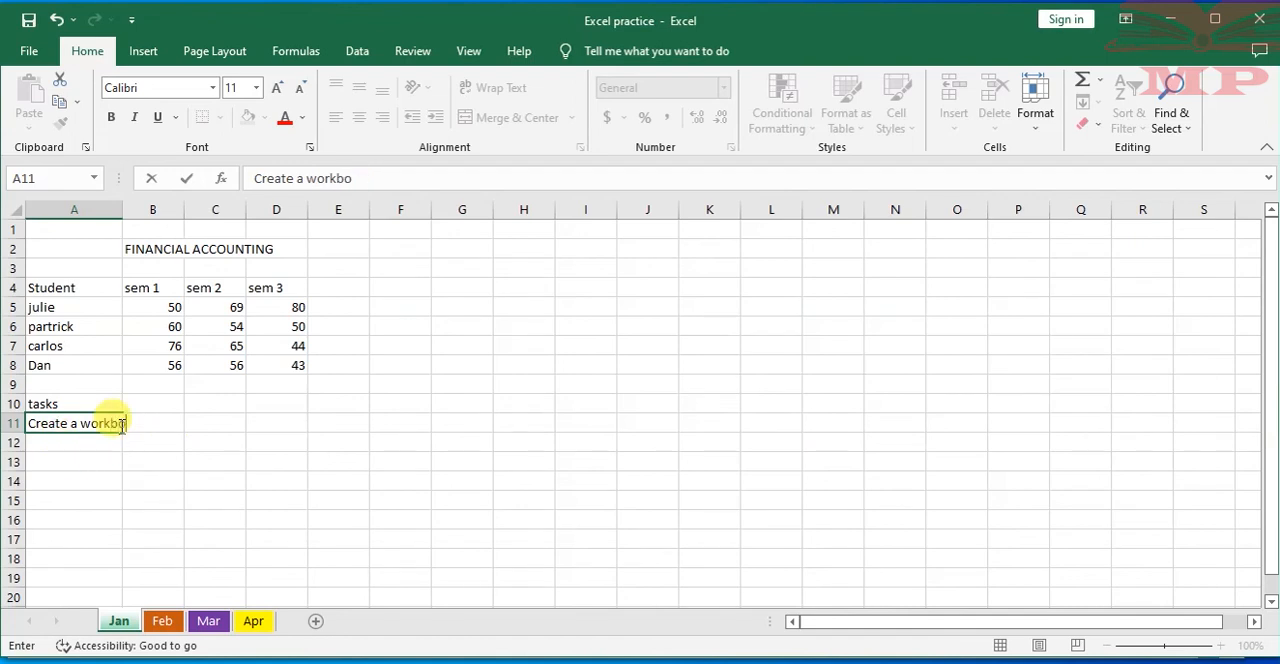
{"action": "type", "text": "ok and name it "}
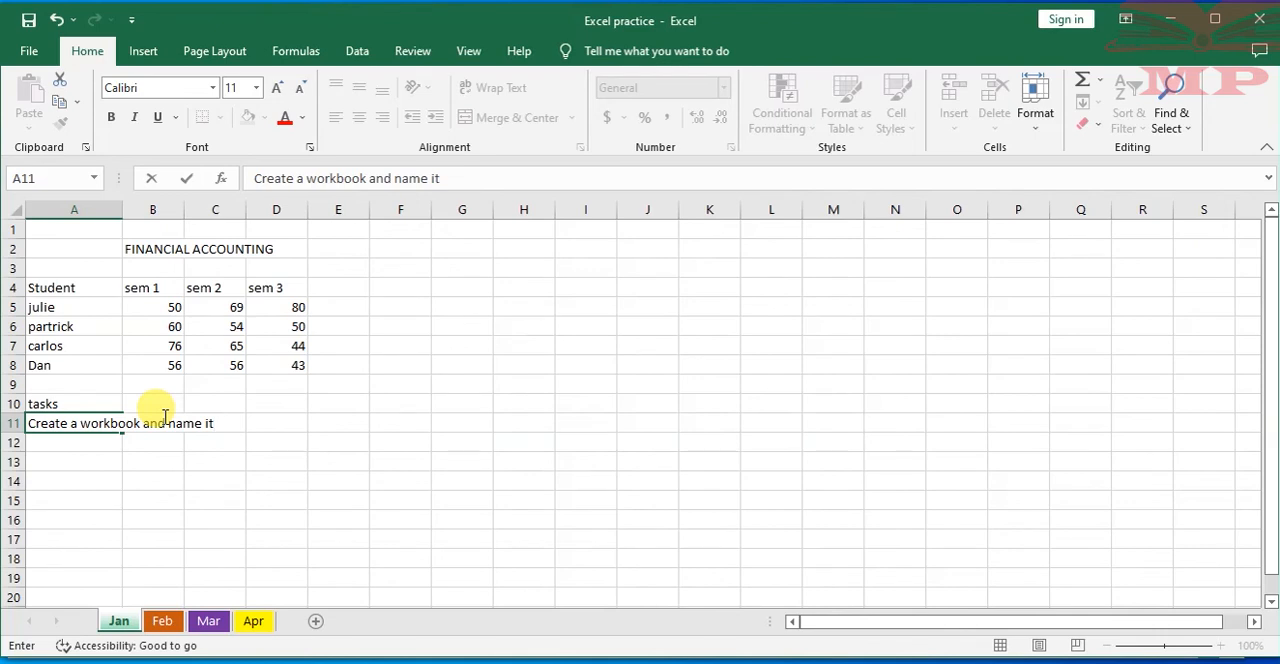
{"action": "type", "text": "Payroll 2022"}
Enter the second task in cell A12 as "Save in a folder names ABC LTD Cretaed on the desktop"
{"action": "left_click", "coordinate": [56, 440]}
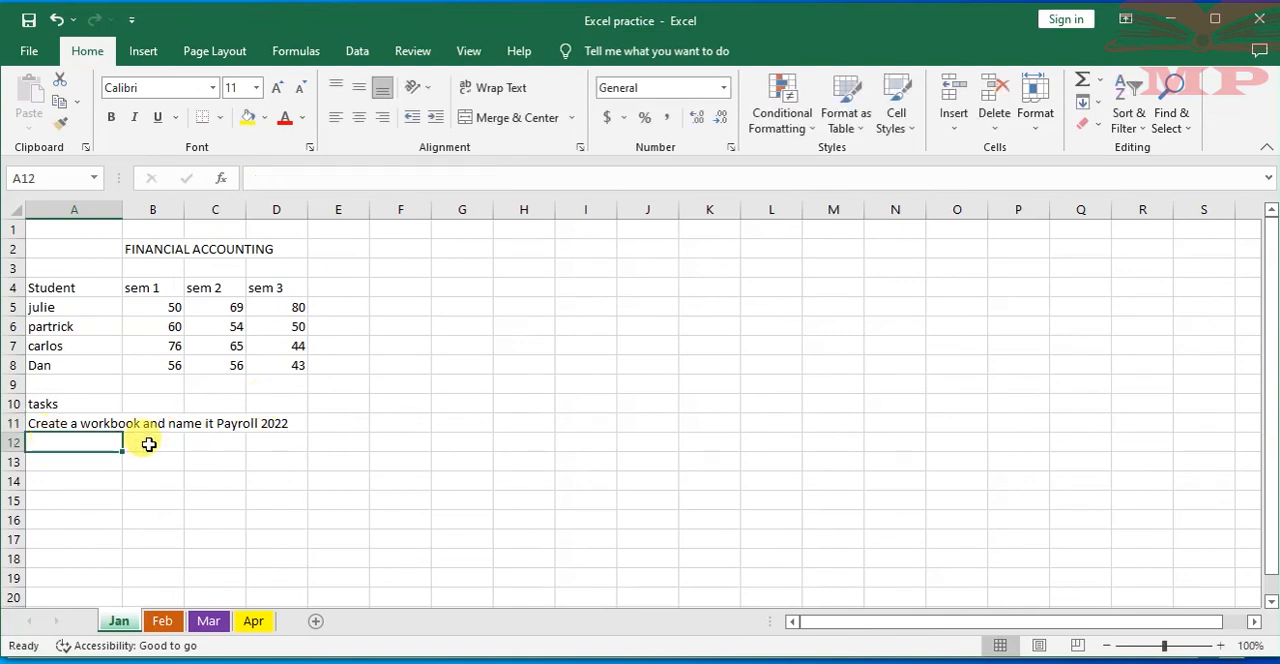
{"action": "type", "text": "Save in"}
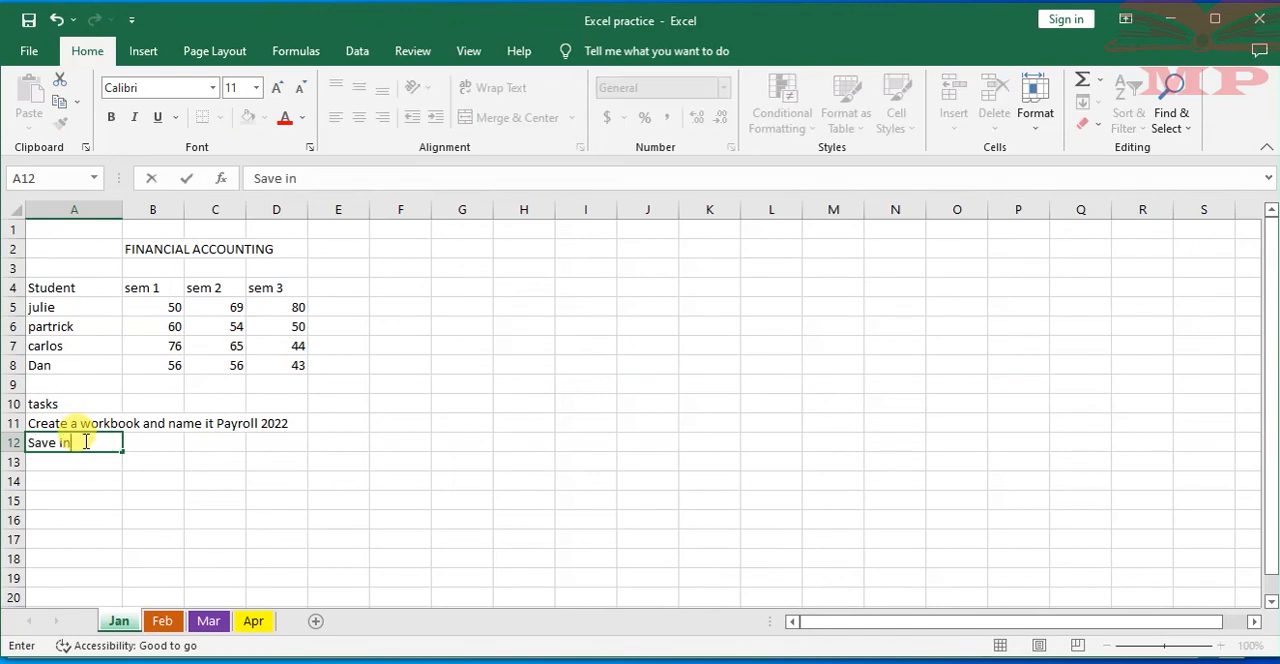
{"action": "type", "text": " a folder name"}
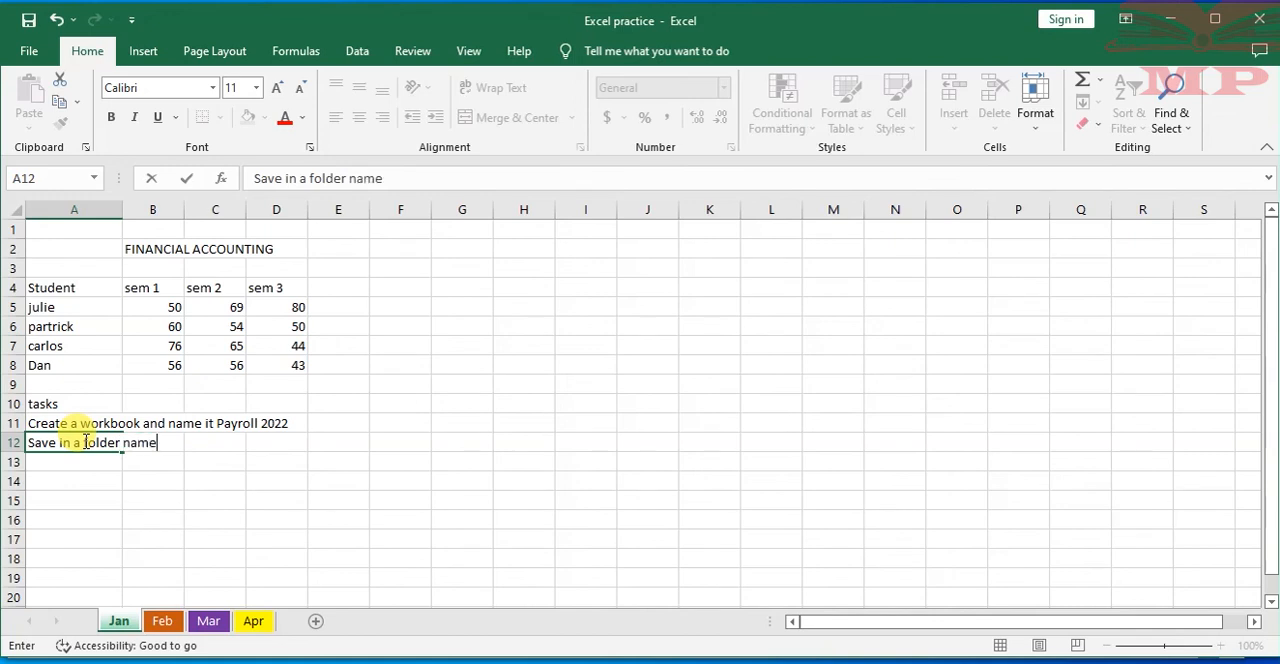
{"action": "type", "text": "s ABC LTD"}
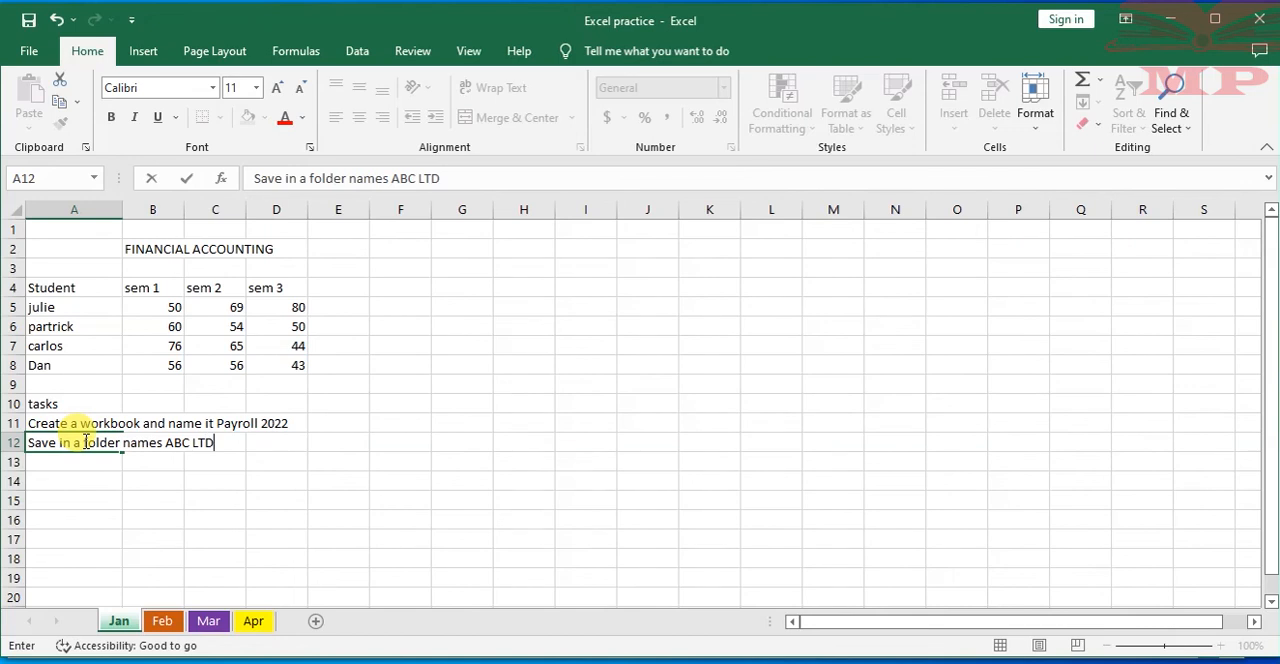
{"action": "type", "text": " Cretaed on the d"}
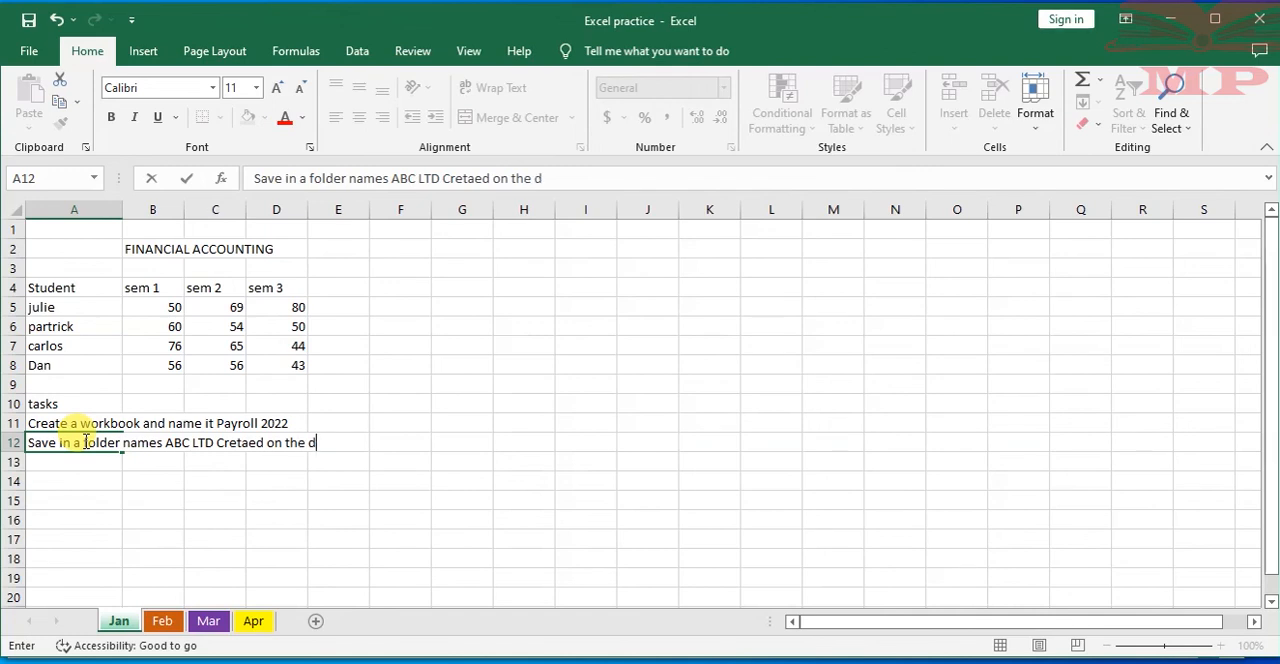
{"action": "type", "text": "esktop"}
Enter the third task in cell A13 as "create 12 worksheets inside your workbook naming them from Jan to Dec"
{"action": "left_click", "coordinate": [46, 460]}
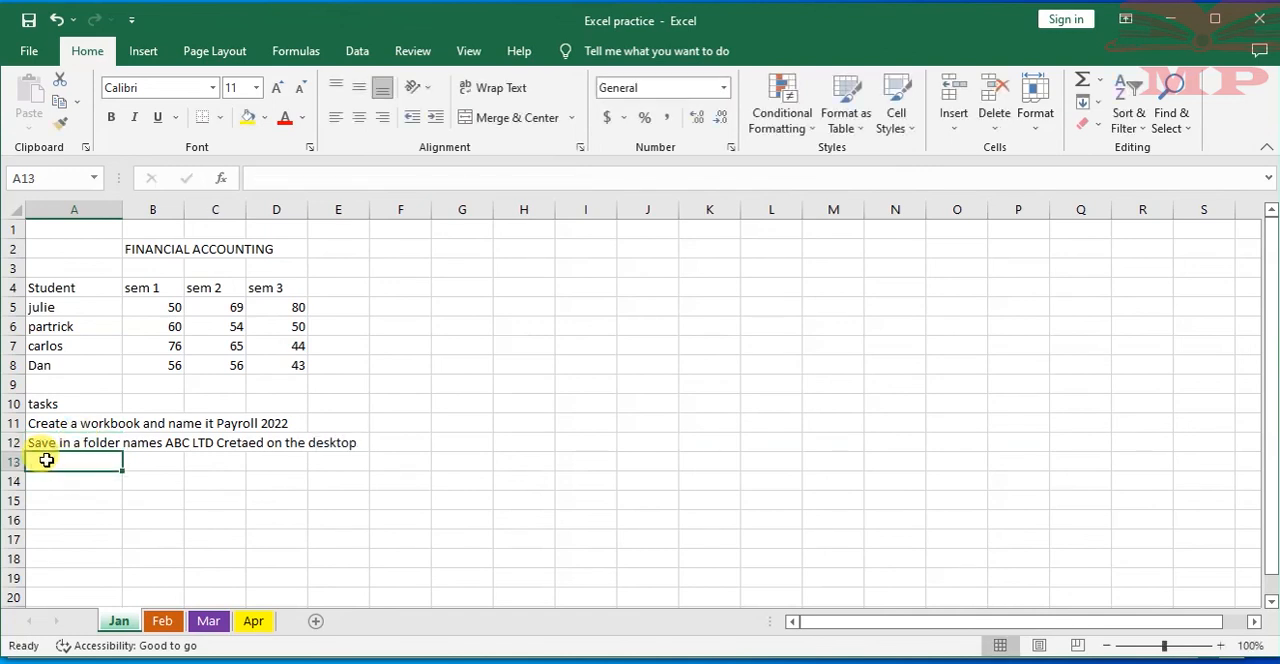
{"action": "type", "text": "cre"}
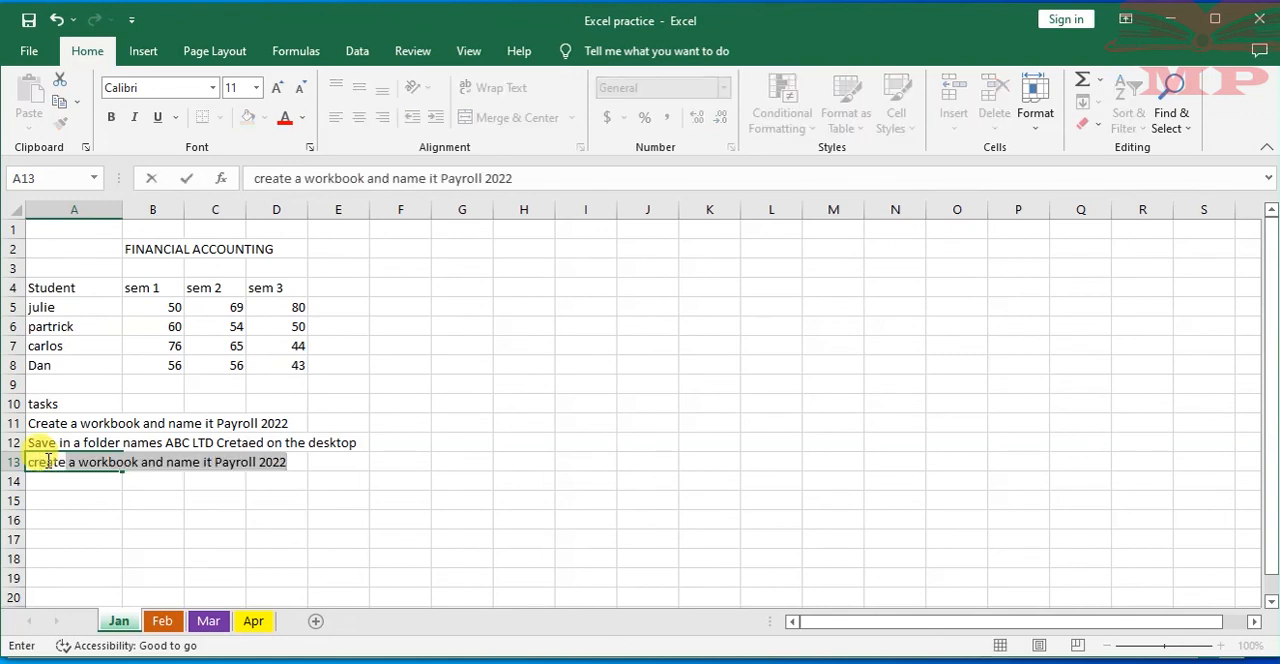
{"action": "type", "text": "ate 12"}
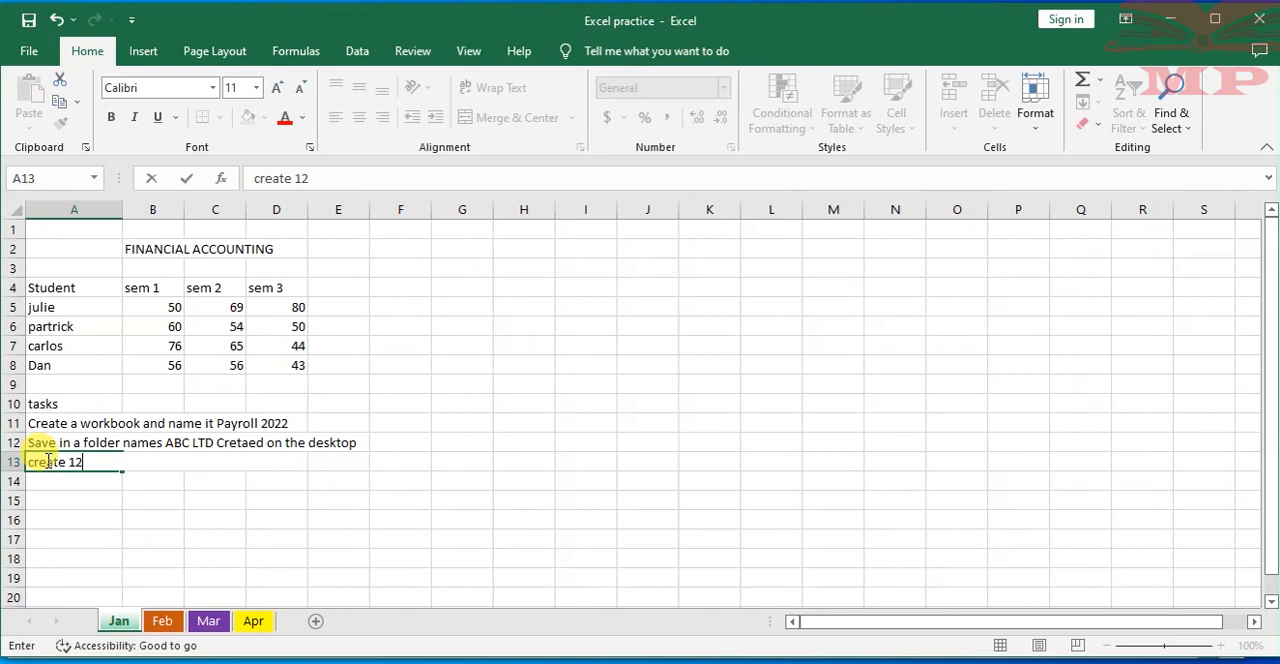
{"action": "type", "text": " workshee"}
{"action": "type", "text": "rs"}
{"action": "key", "text": "BackSpace"}
{"action": "key", "text": "BackSpace"}
{"action": "type", "text": "ts inside"}
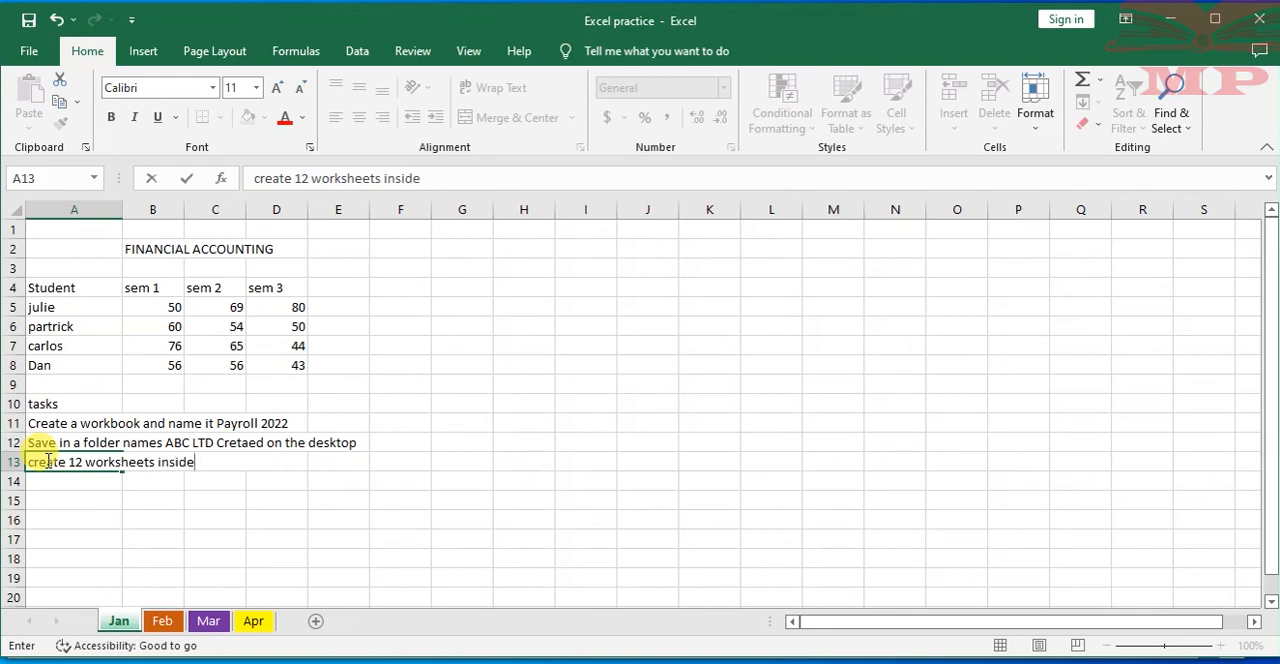
{"action": "type", "text": " your workbook giving them"}
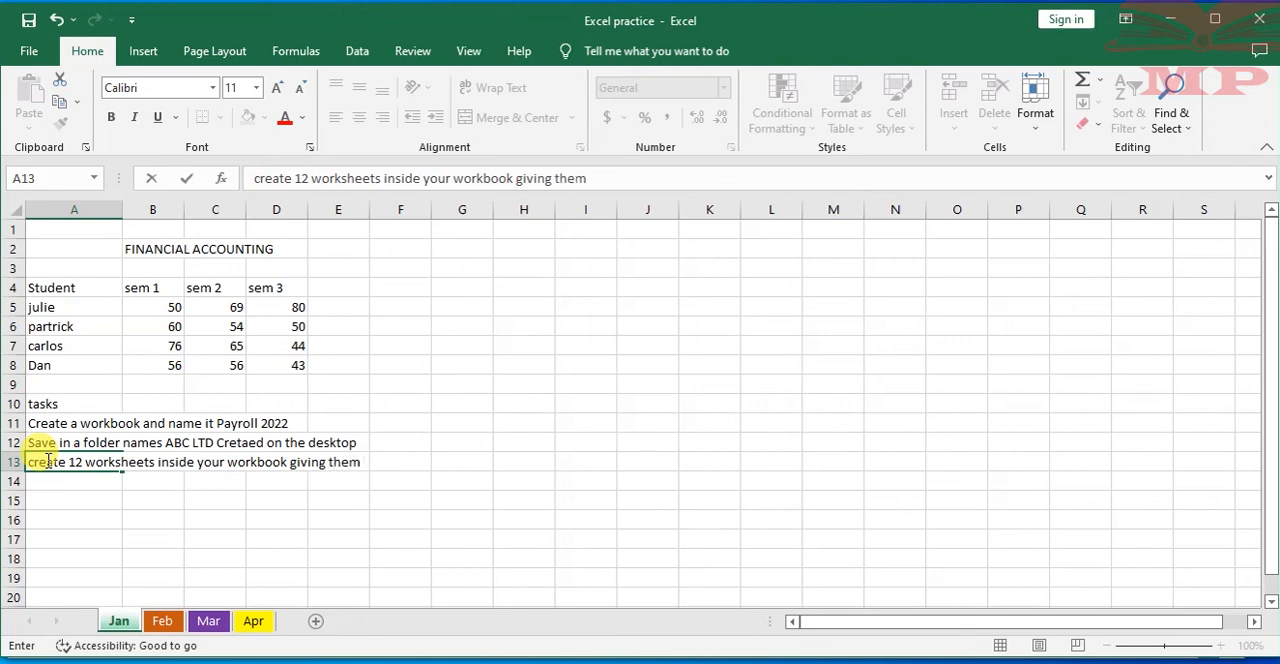
{"action": "key", "text": "BackSpace"}
{"action": "key", "text": "BackSpace"}
{"action": "key", "text": "BackSpace"}
{"action": "key", "text": "BackSpace"}
{"action": "key", "text": "BackSpace"}
{"action": "key", "text": "BackSpace"}
{"action": "key", "text": "BackSpace"}
{"action": "key", "text": "BackSpace"}
{"action": "key", "text": "BackSpace"}
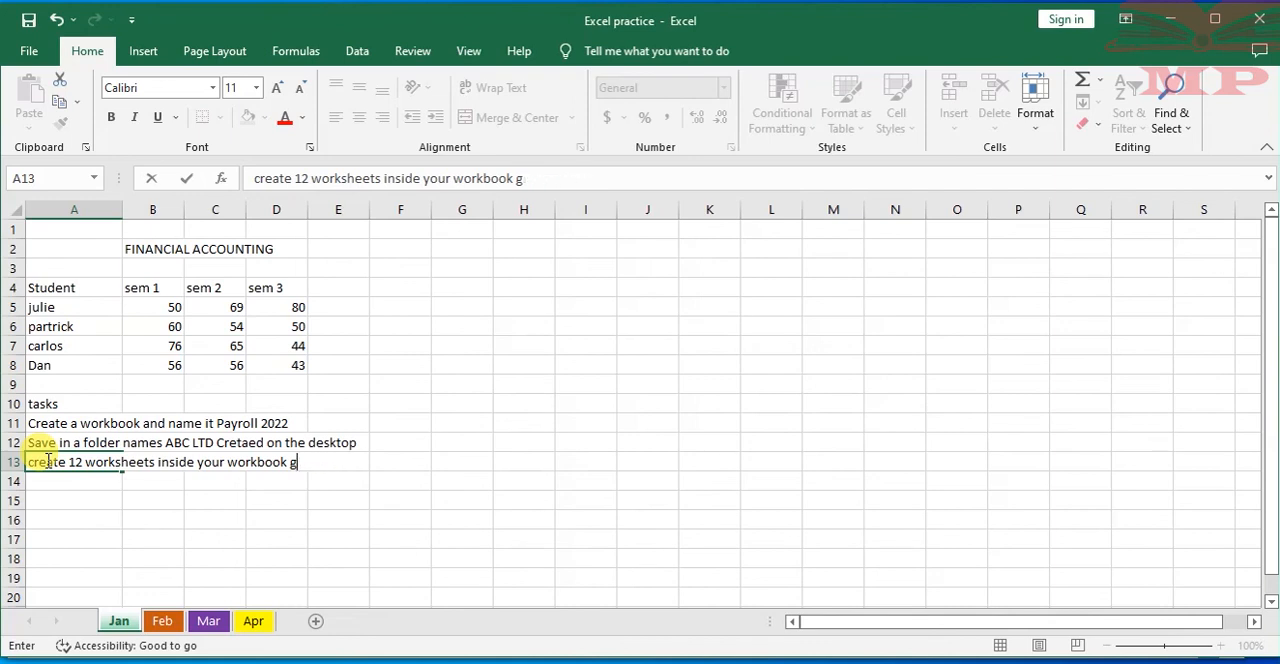
{"action": "type", "text": "naming them f"}
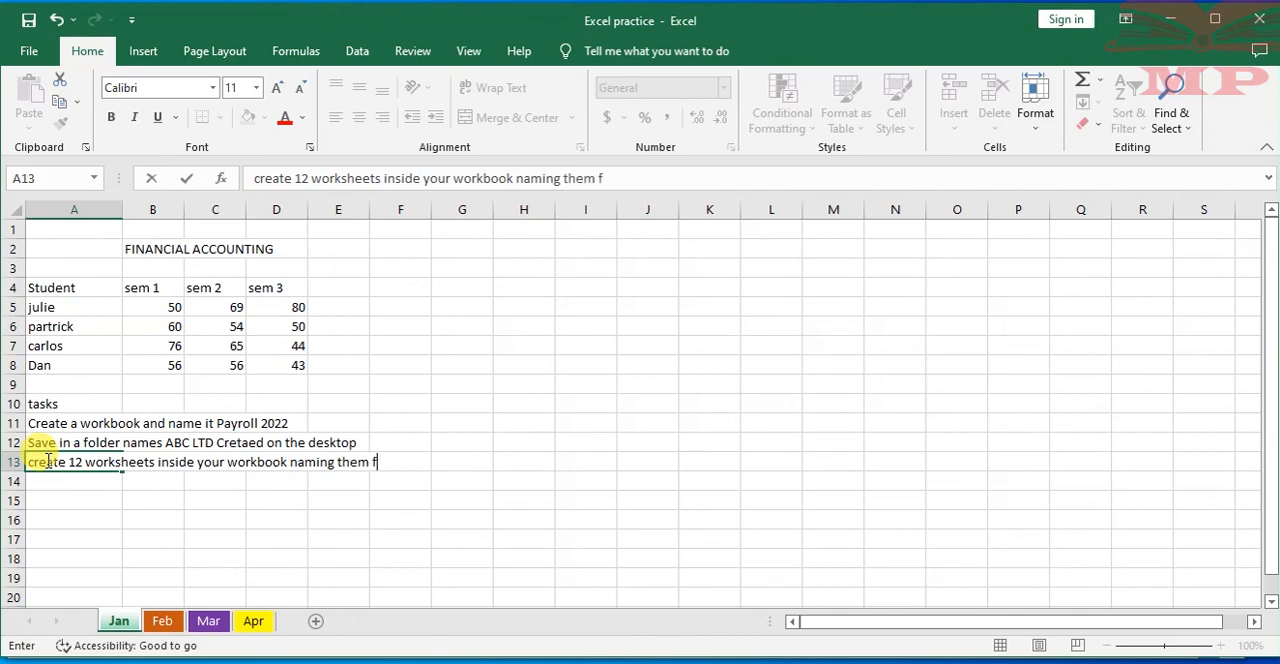
{"action": "type", "text": "rom Jan to Dec"}
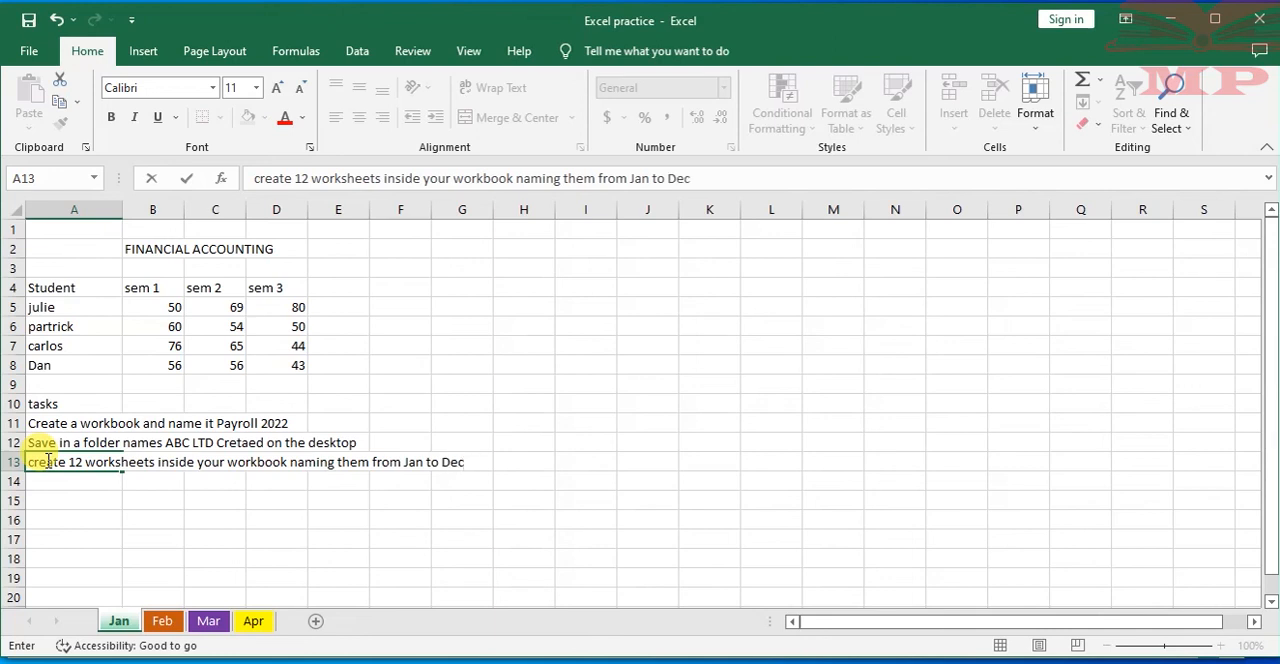
Enter the fourth task in cell A14 as "Give your worksheets differeent tab coulours"
{"action": "left_click", "coordinate": [52, 482]}
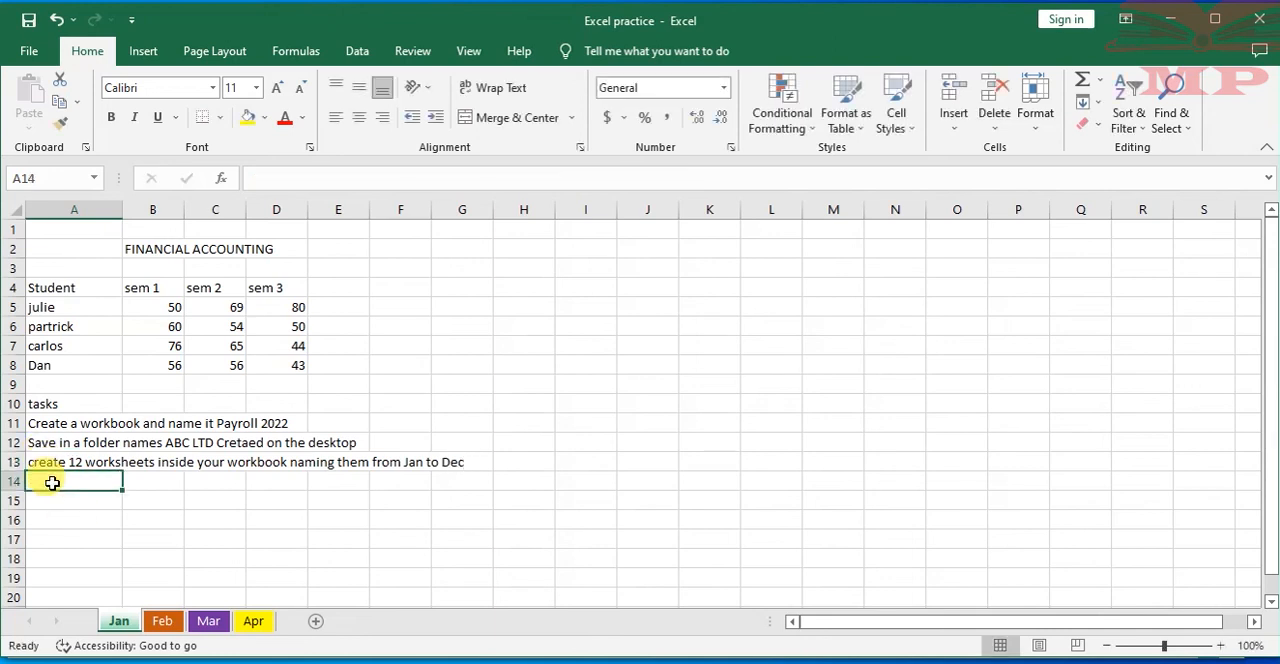
{"action": "type", "text": "Give your worksheets differ"}
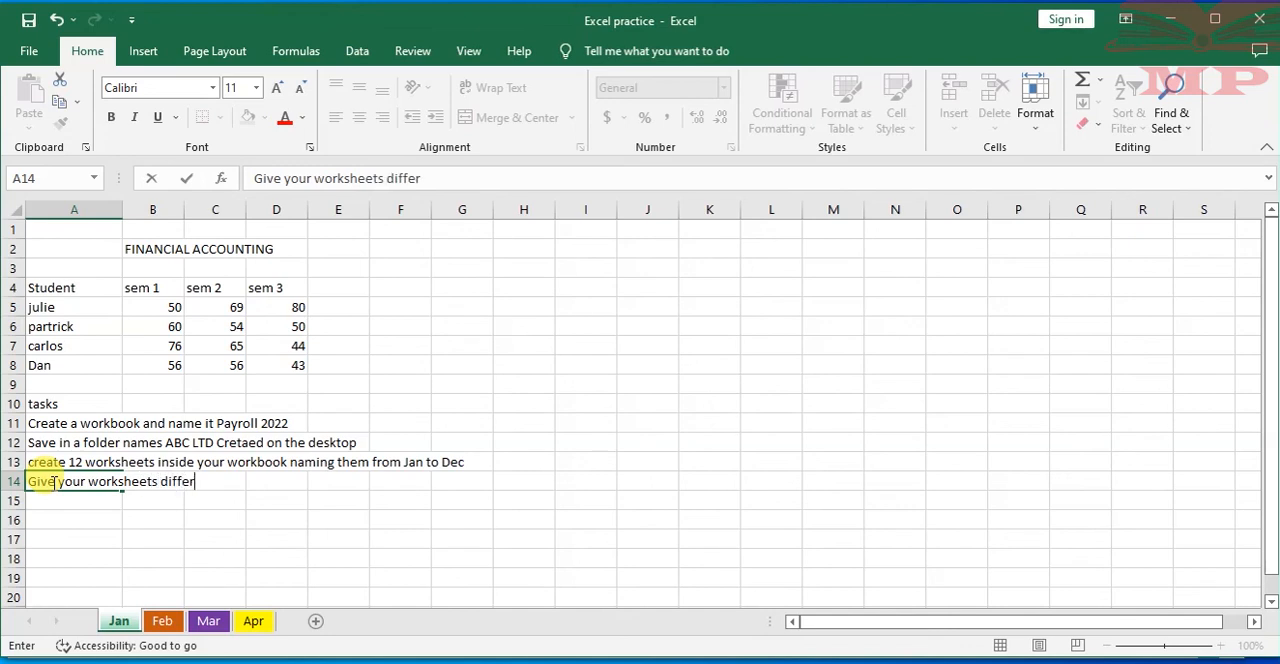
{"action": "type", "text": "eent tab coulours"}
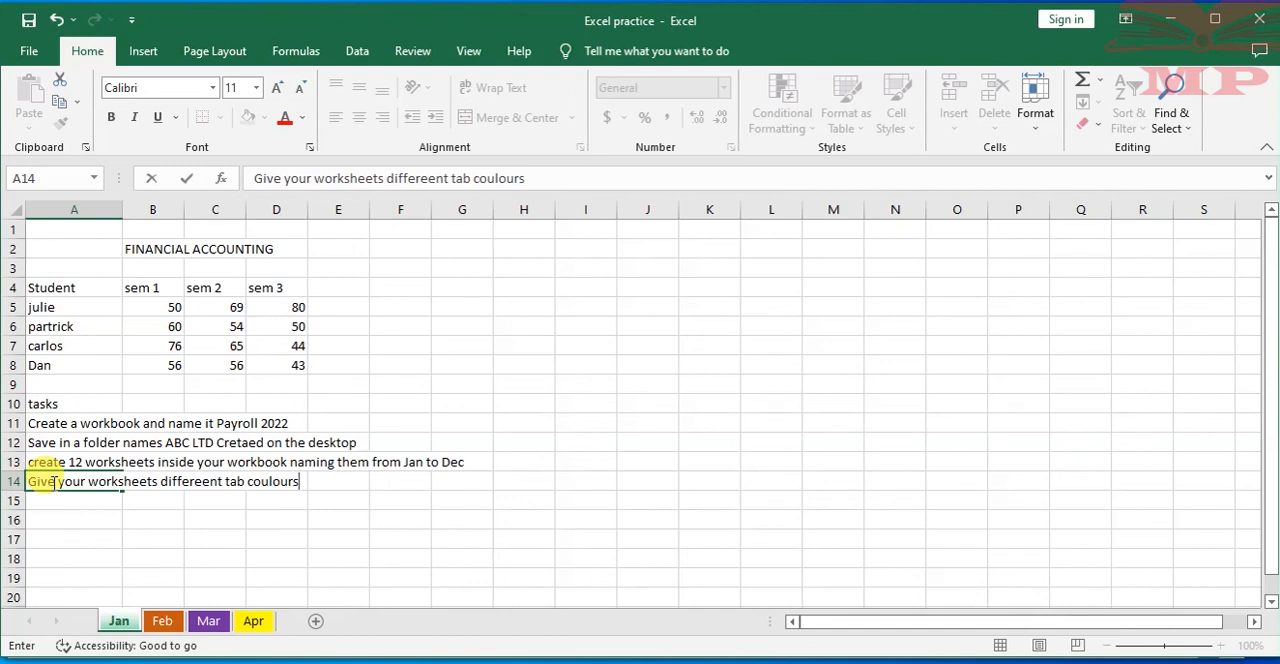
{"action": "left_click", "coordinate": [52, 482]}
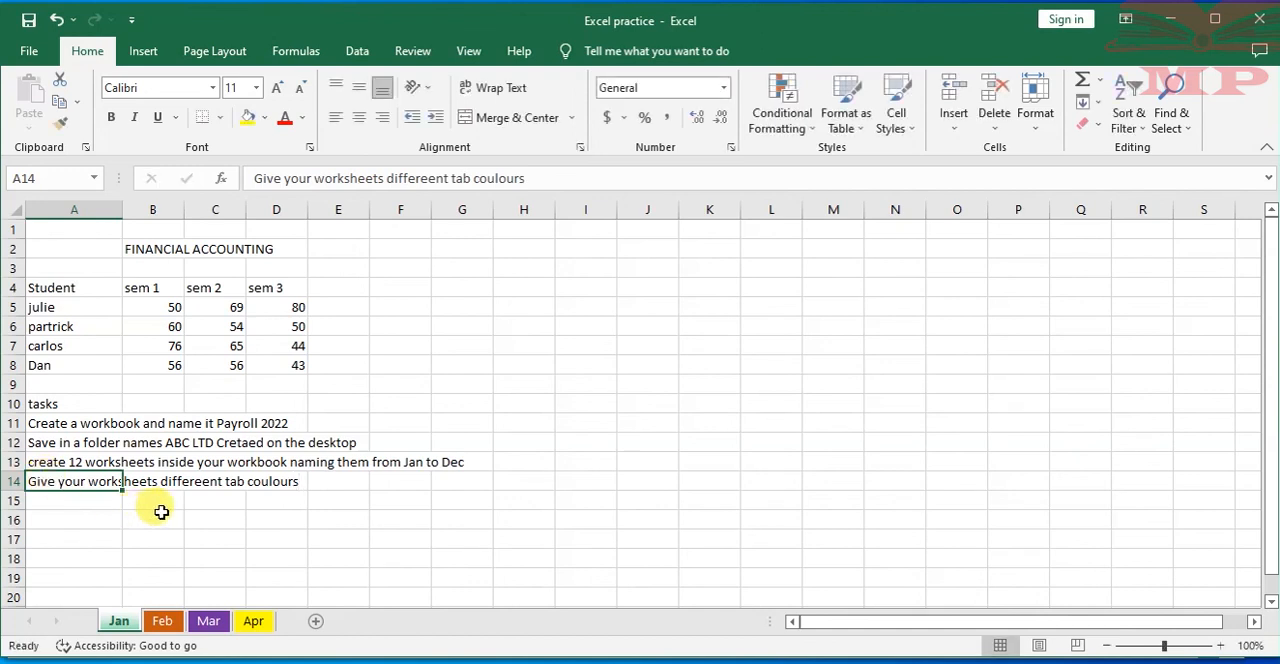
Correct the spelling in the cell A14 task to read "Give your worksheets different tab colours"
{"action": "left_click", "coordinate": [268, 484]}
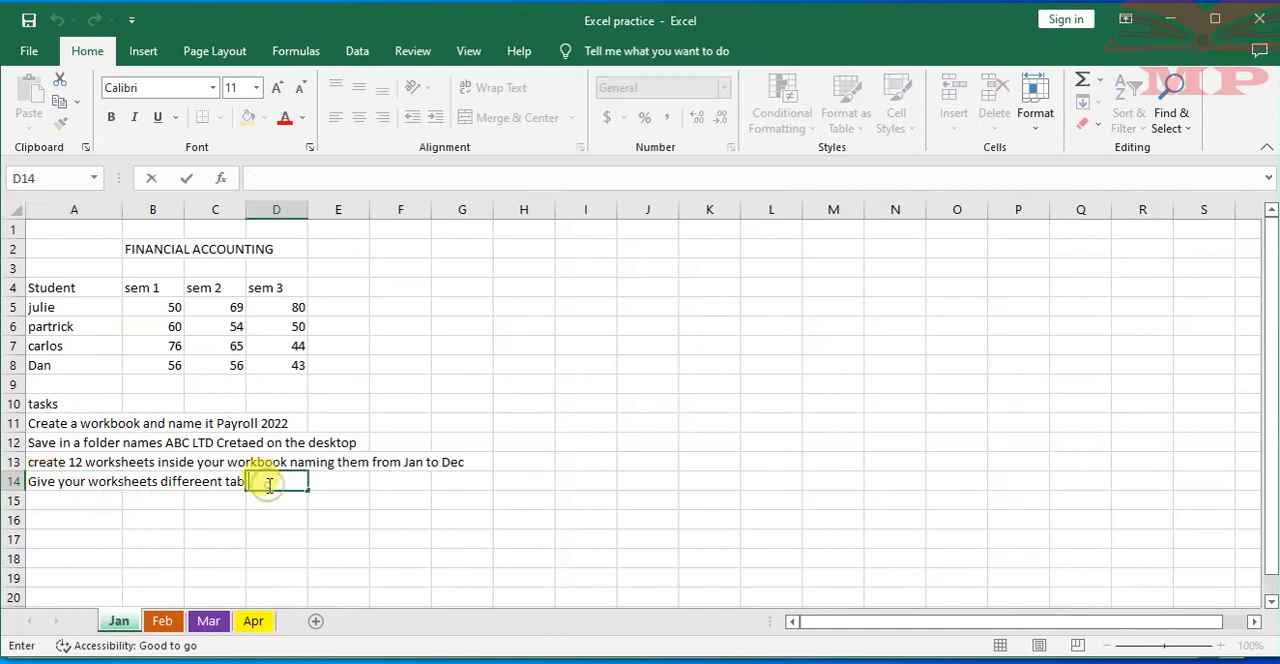
{"action": "left_click", "coordinate": [192, 485]}
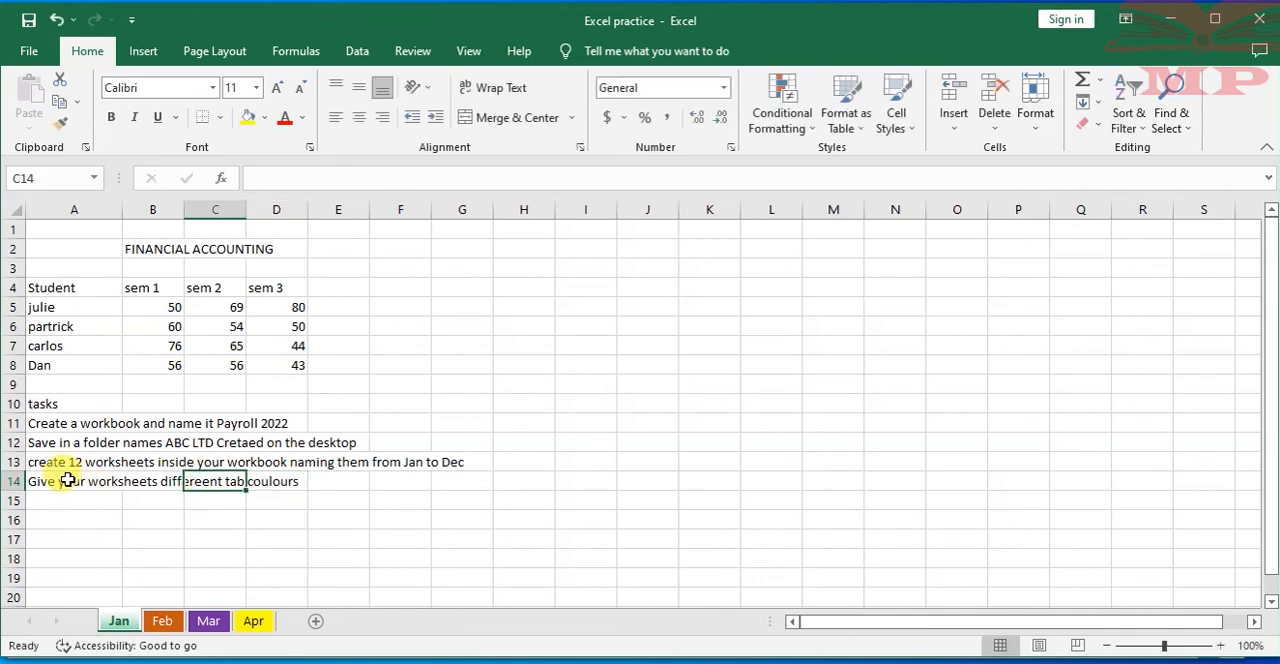
{"action": "left_click", "coordinate": [80, 485]}
{"action": "double_click", "coordinate": [62, 482]}
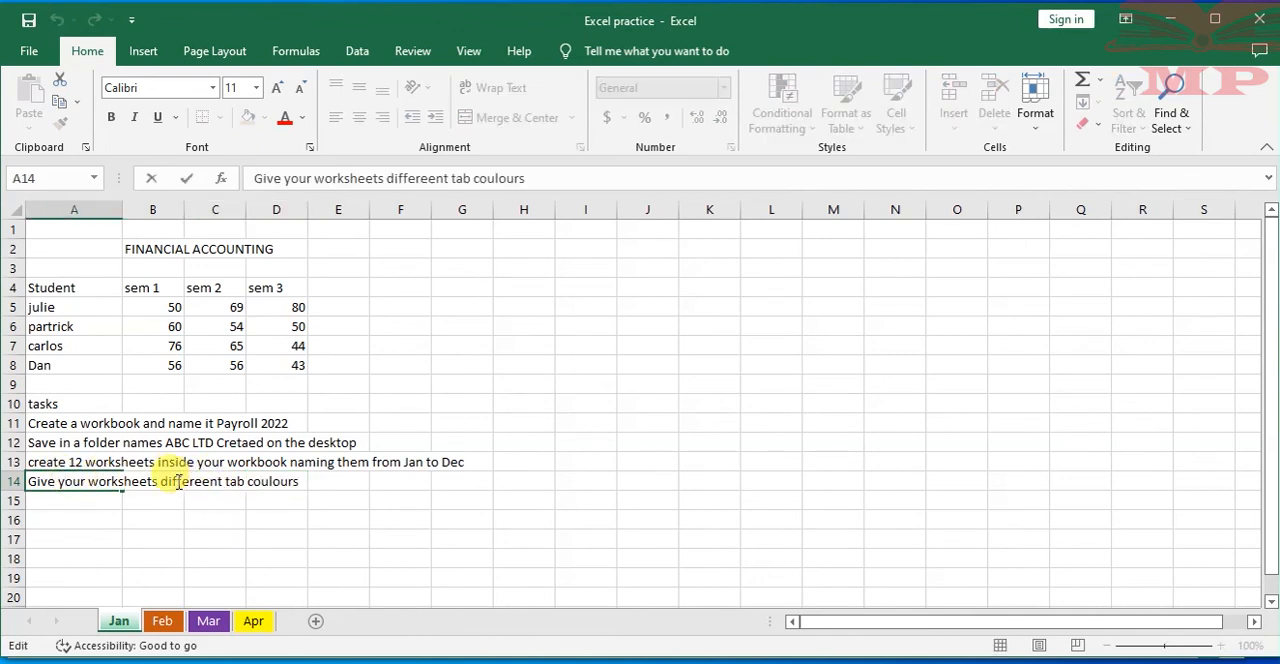
{"action": "left_click", "coordinate": [205, 482]}
{"action": "key", "text": "BackSpace"}
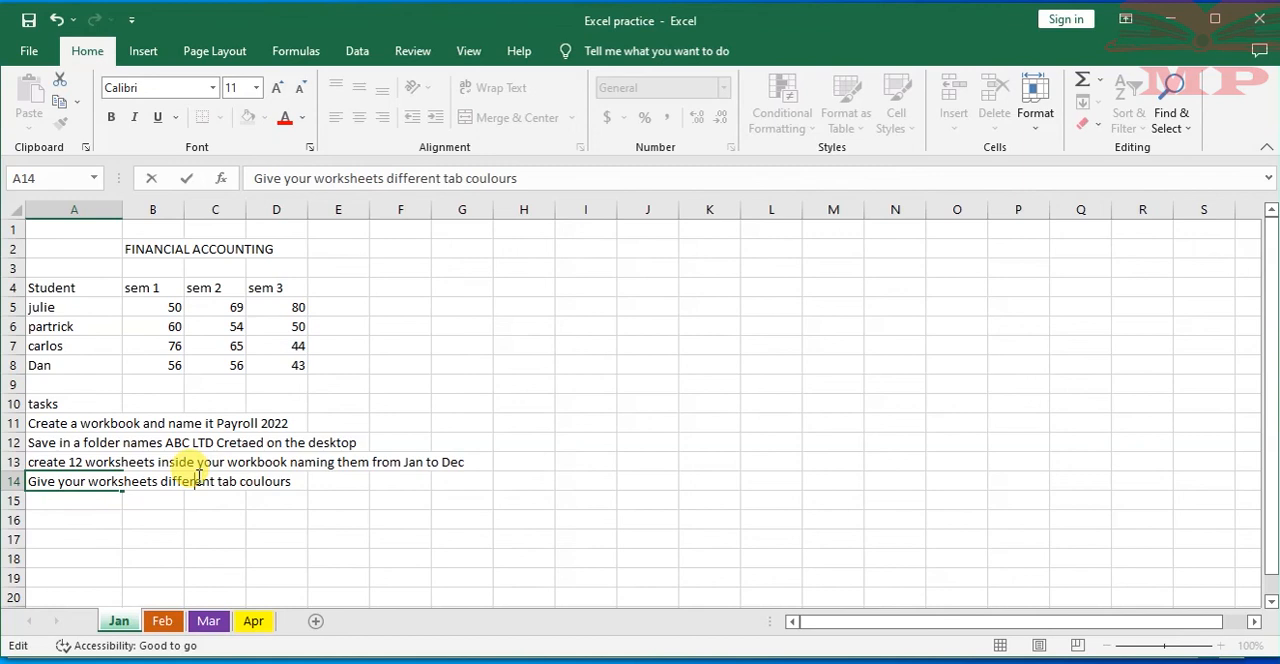
{"action": "left_click", "coordinate": [259, 482]}
{"action": "key", "text": "BackSpace"}
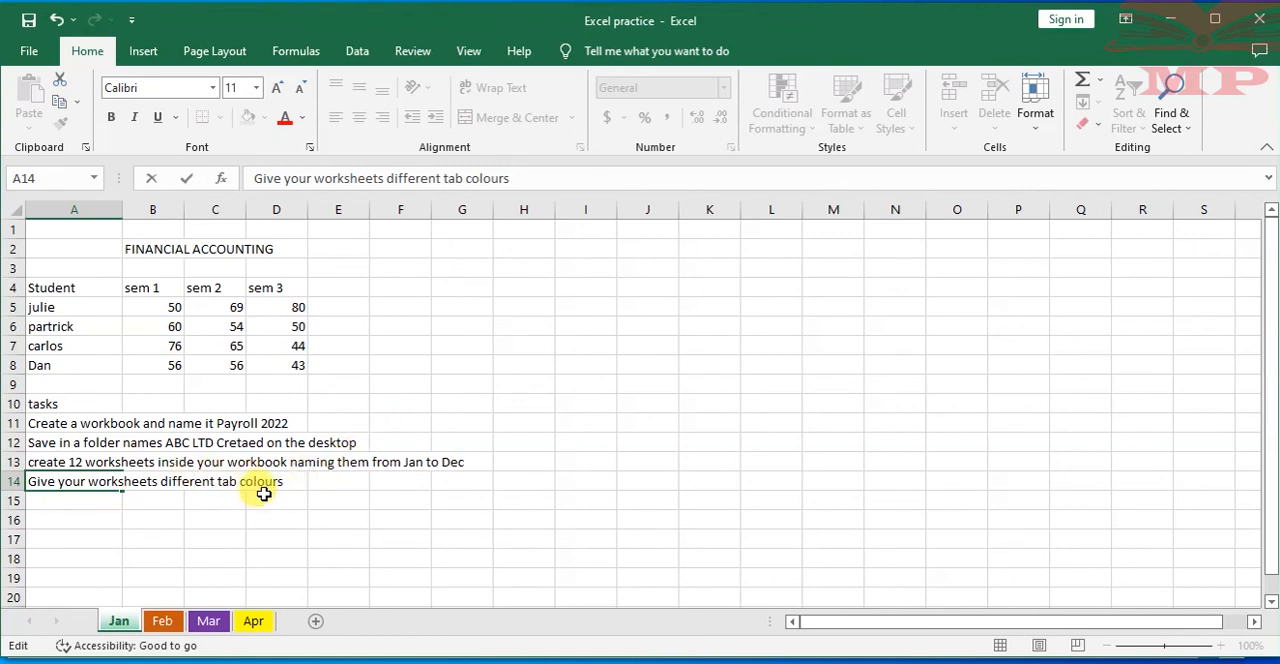
{"action": "left_click", "coordinate": [235, 500]}
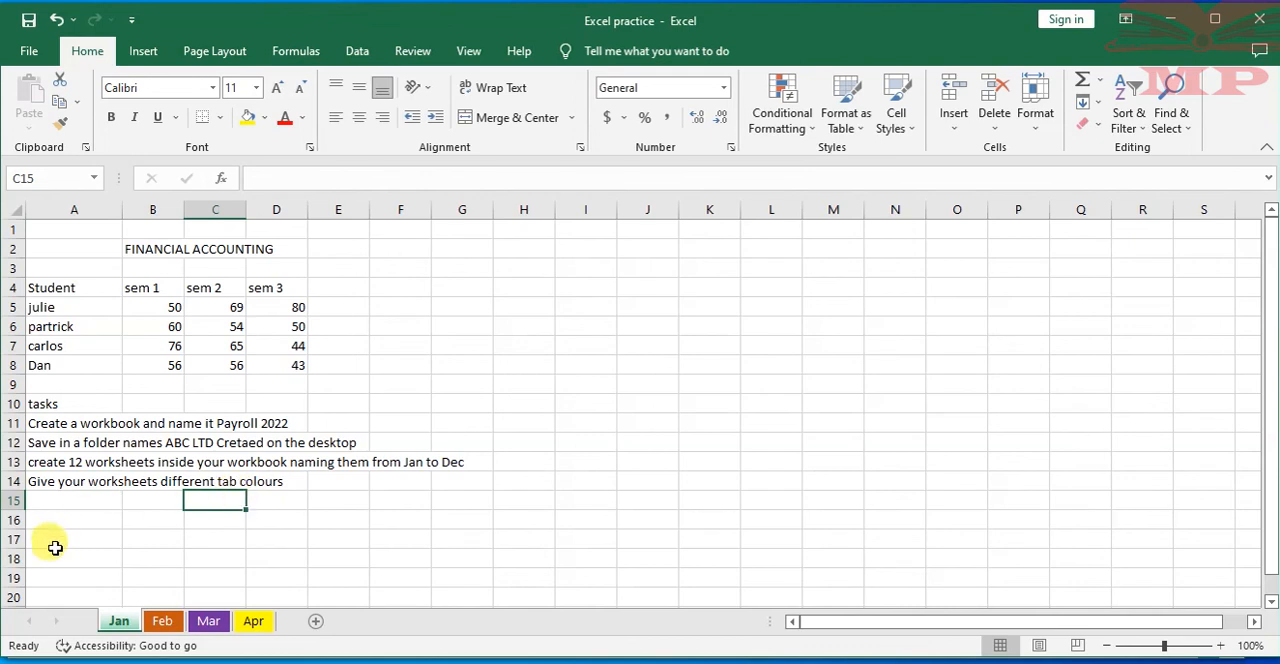
Enter the fifth task in cell A15 as "Try and type in some data in worksheet named may and protect it with a password."
{"action": "left_click", "coordinate": [56, 497]}
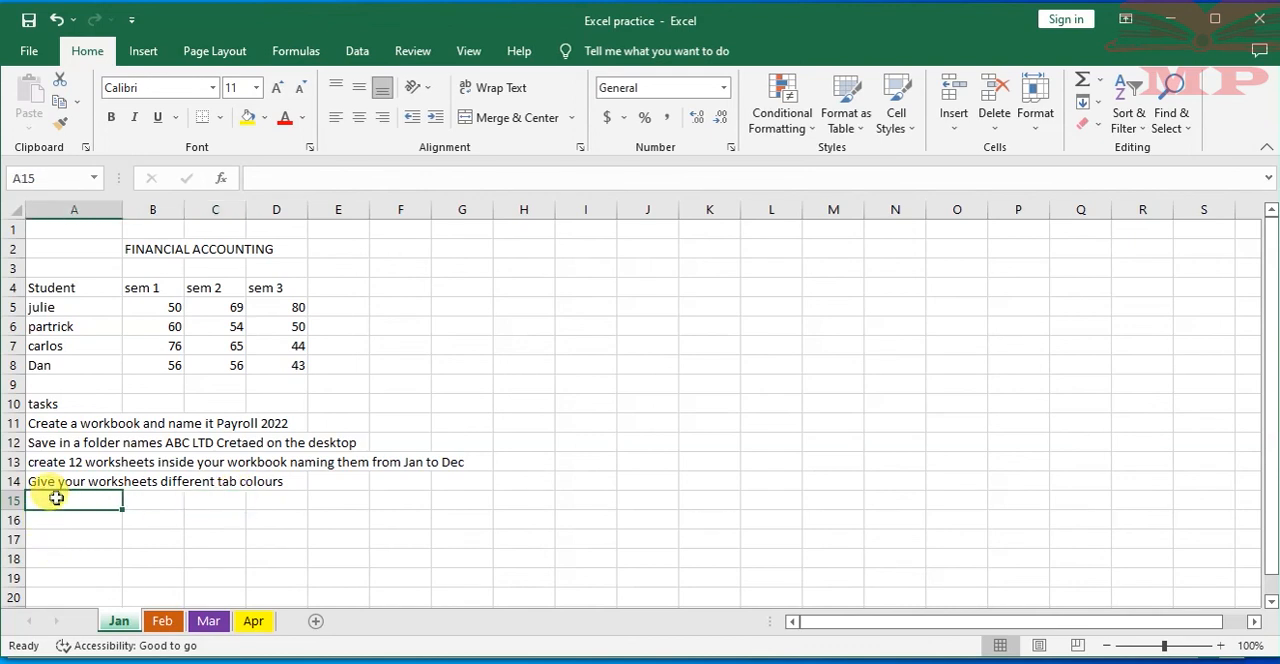
{"action": "type", "text": "Tr"}
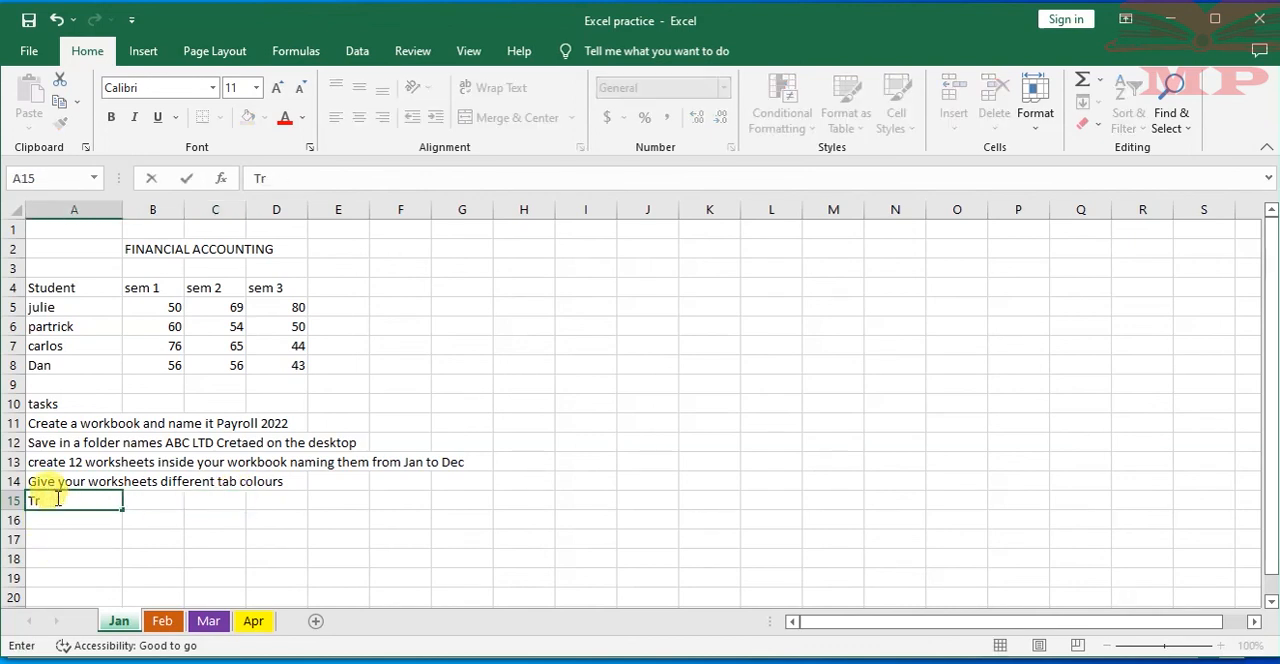
{"action": "type", "text": "y and type in some a"}
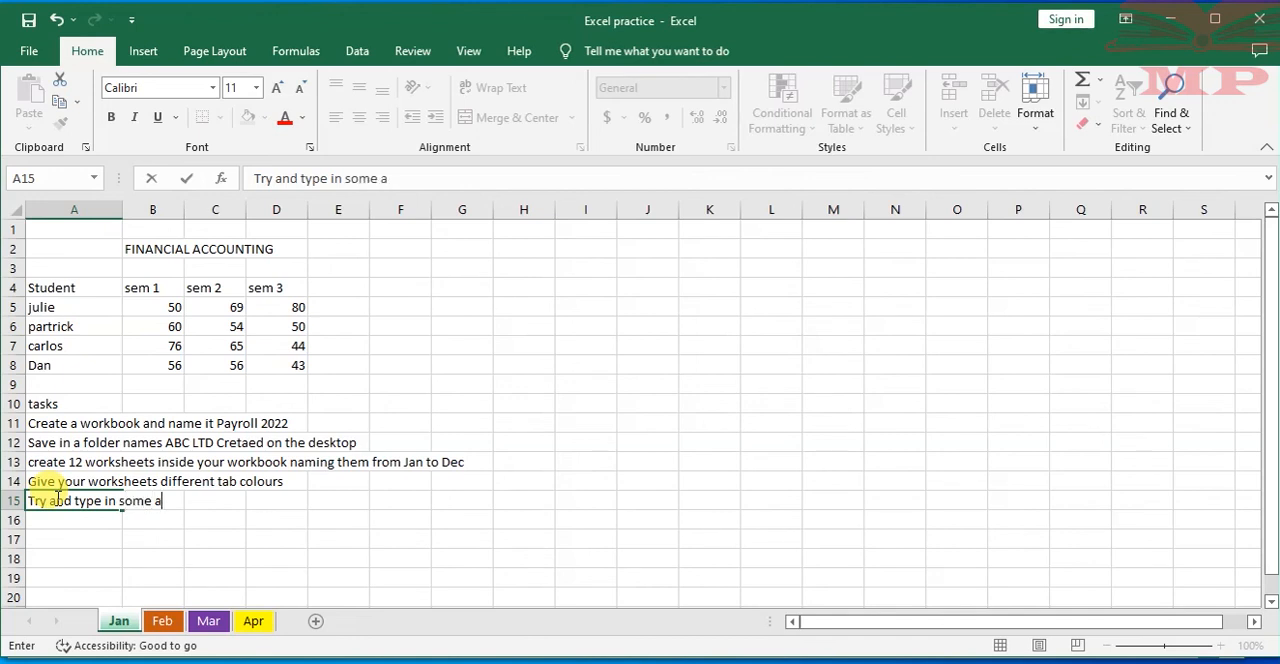
{"action": "key", "text": "BackSpace"}
{"action": "type", "text": "data in worksheet"}
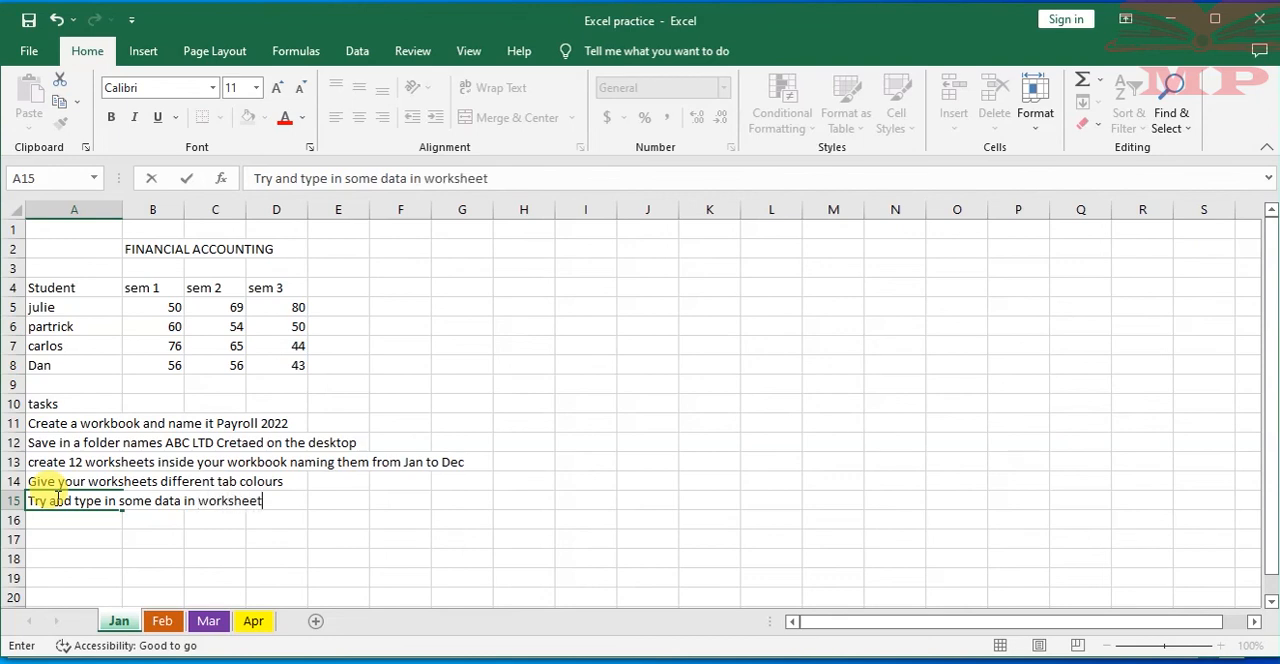
{"action": "type", "text": " named may and"}
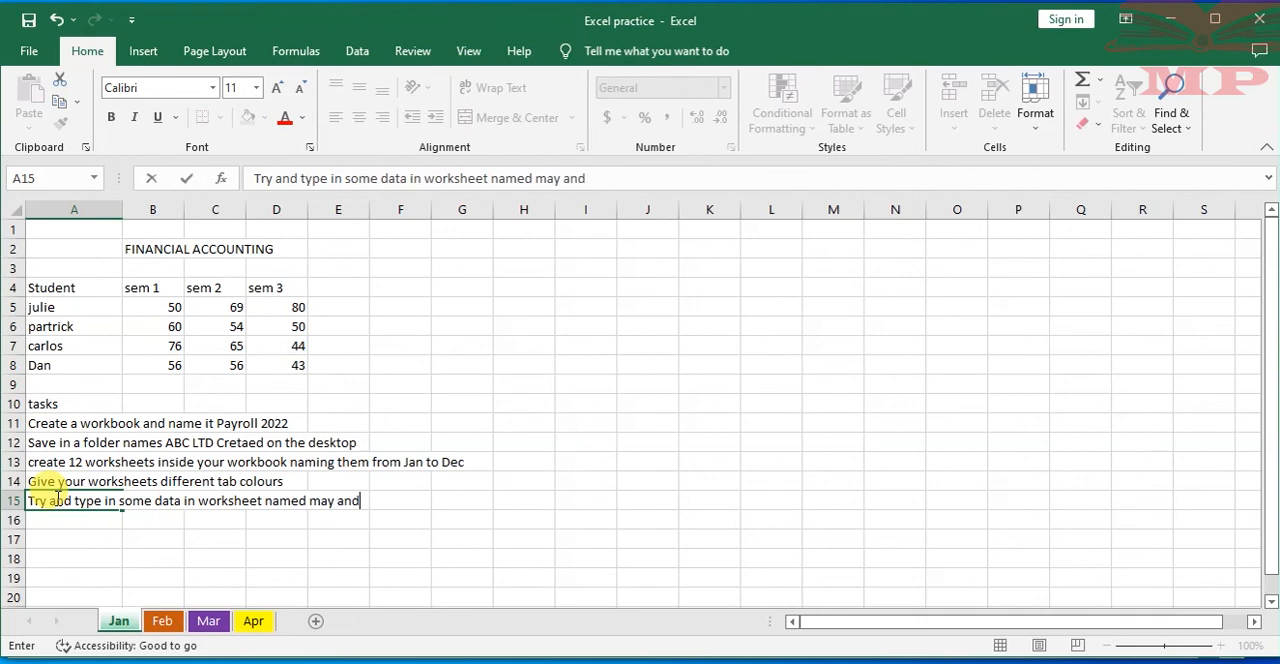
{"action": "type", "text": " protect it wi"}
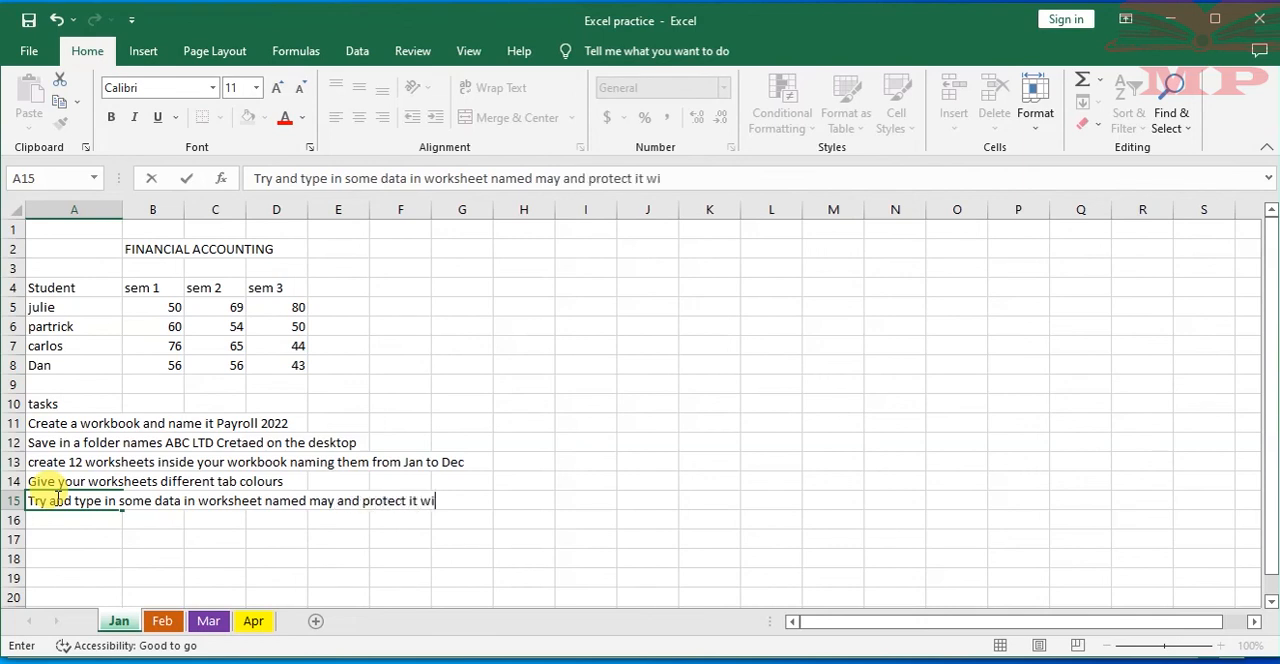
{"action": "type", "text": "th a passwo"}
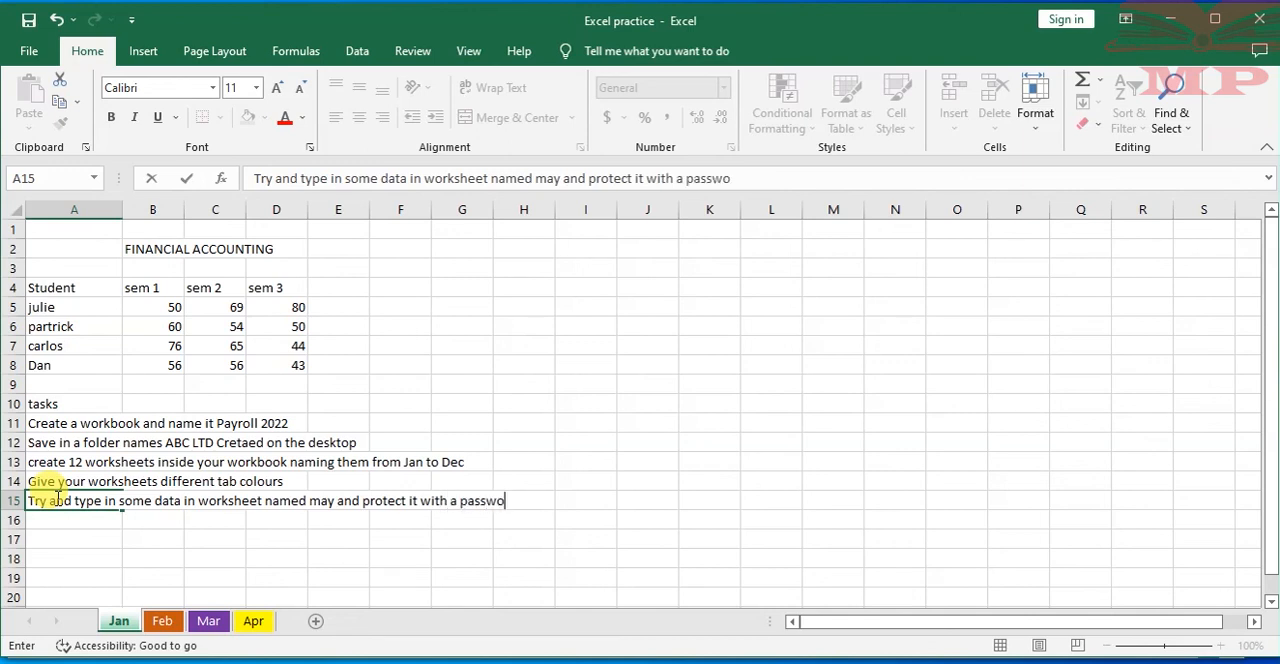
{"action": "type", "text": "rd."}
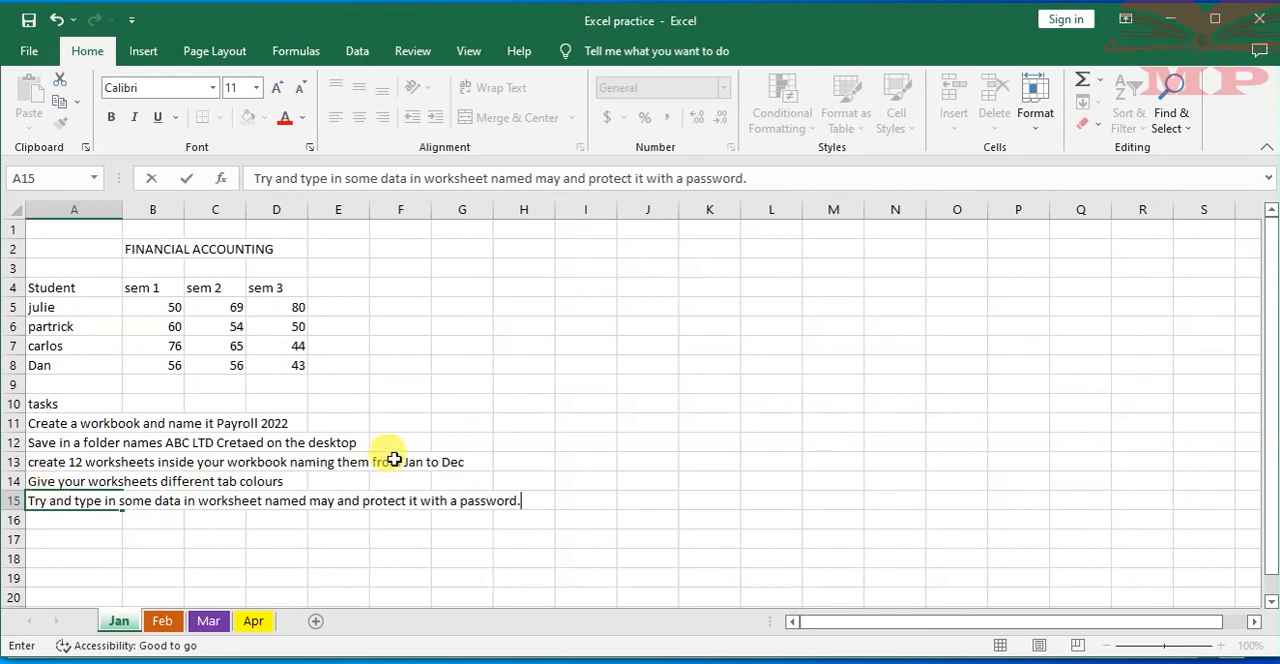
Enter the sixth task in cell A16 as "Try and copy or move one worksheet from your current workbook to a new workbook."
{"action": "left_click", "coordinate": [54, 519]}
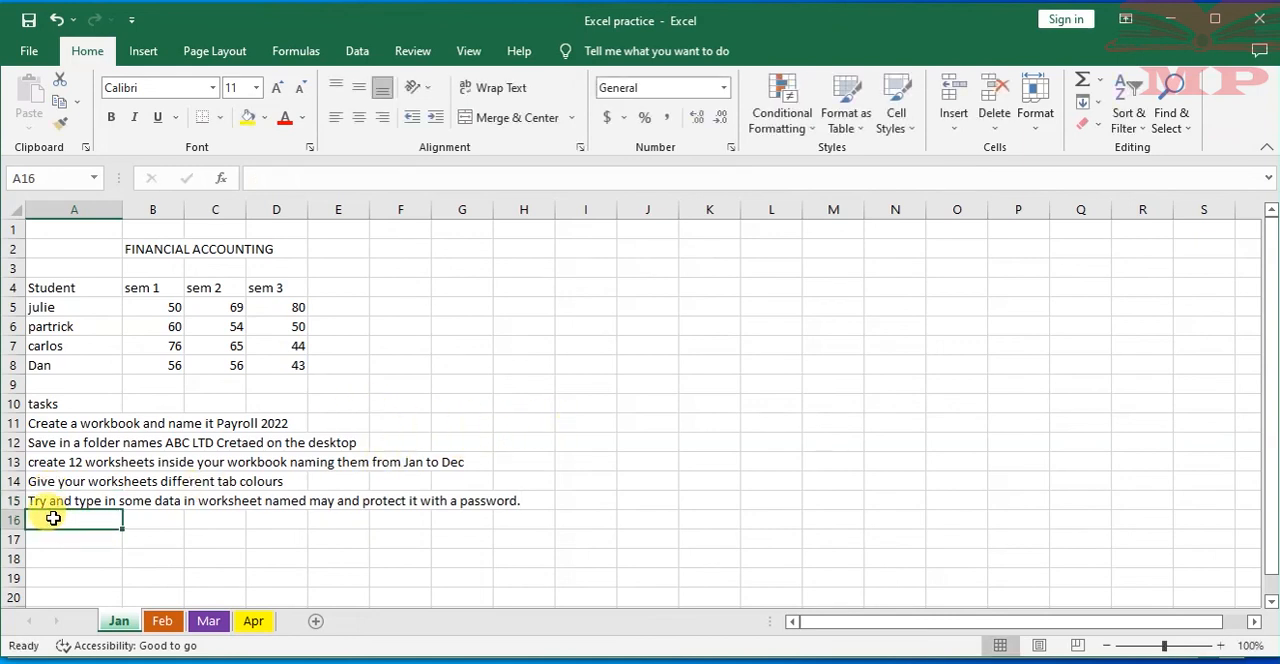
{"action": "type", "text": "Tru"}
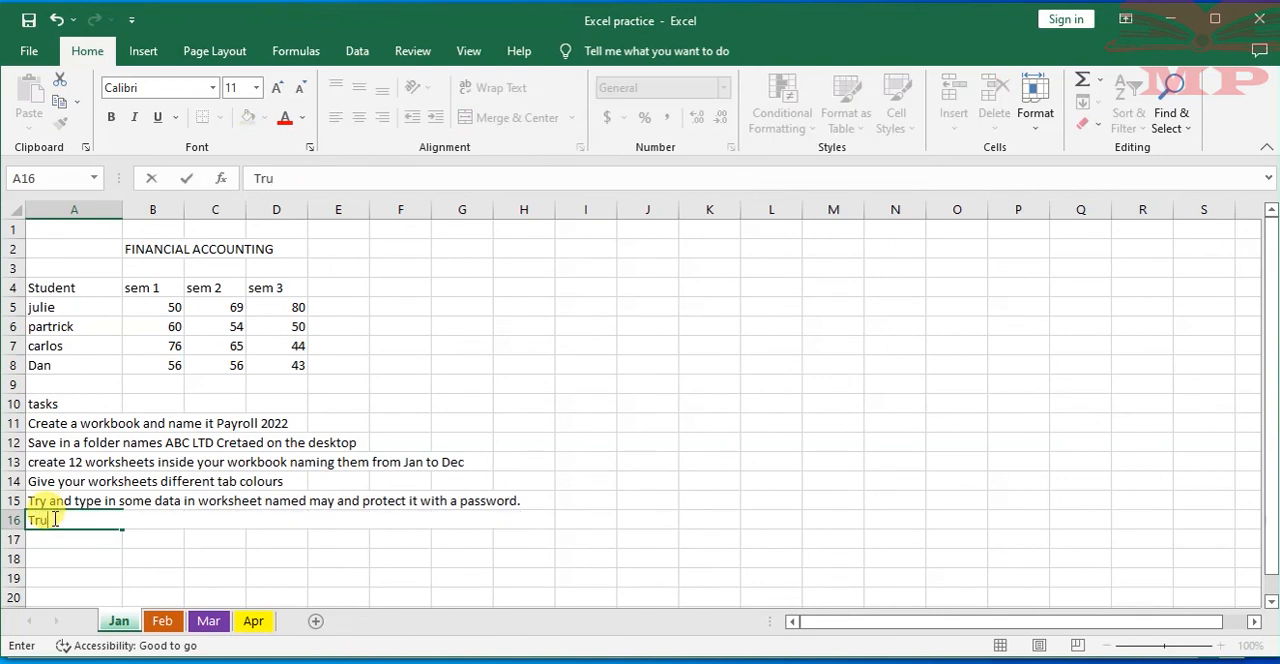
{"action": "key", "text": "BackSpace"}
{"action": "type", "text": "y"}
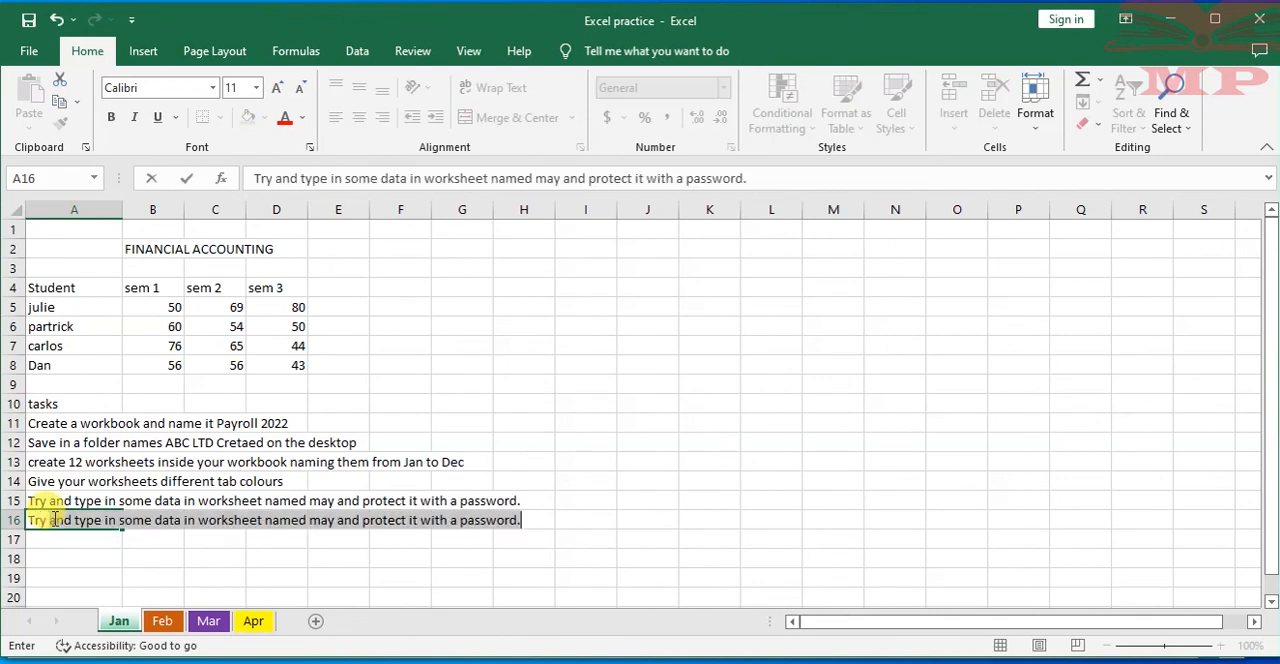
{"action": "type", "text": " and copy"}
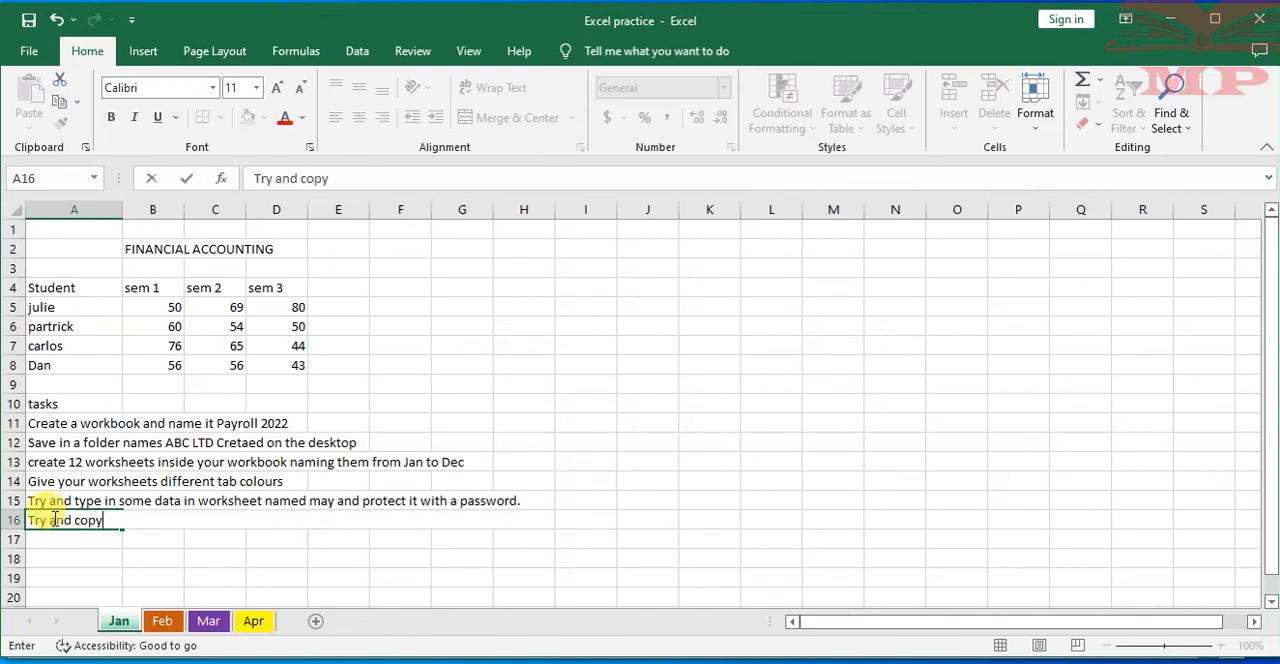
{"action": "type", "text": " or move works"}
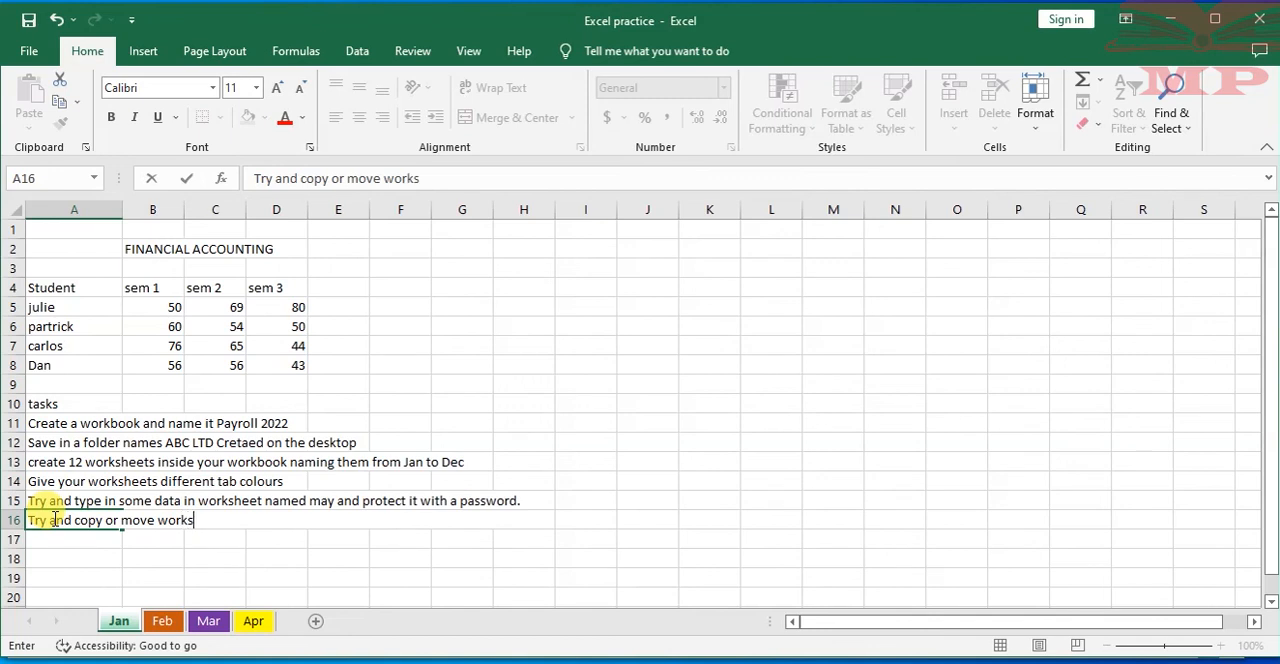
{"action": "key", "text": "BackSpace"}
{"action": "key", "text": "BackSpace"}
{"action": "key", "text": "BackSpace"}
{"action": "key", "text": "BackSpace"}
{"action": "type", "text": "one worksheet from"}
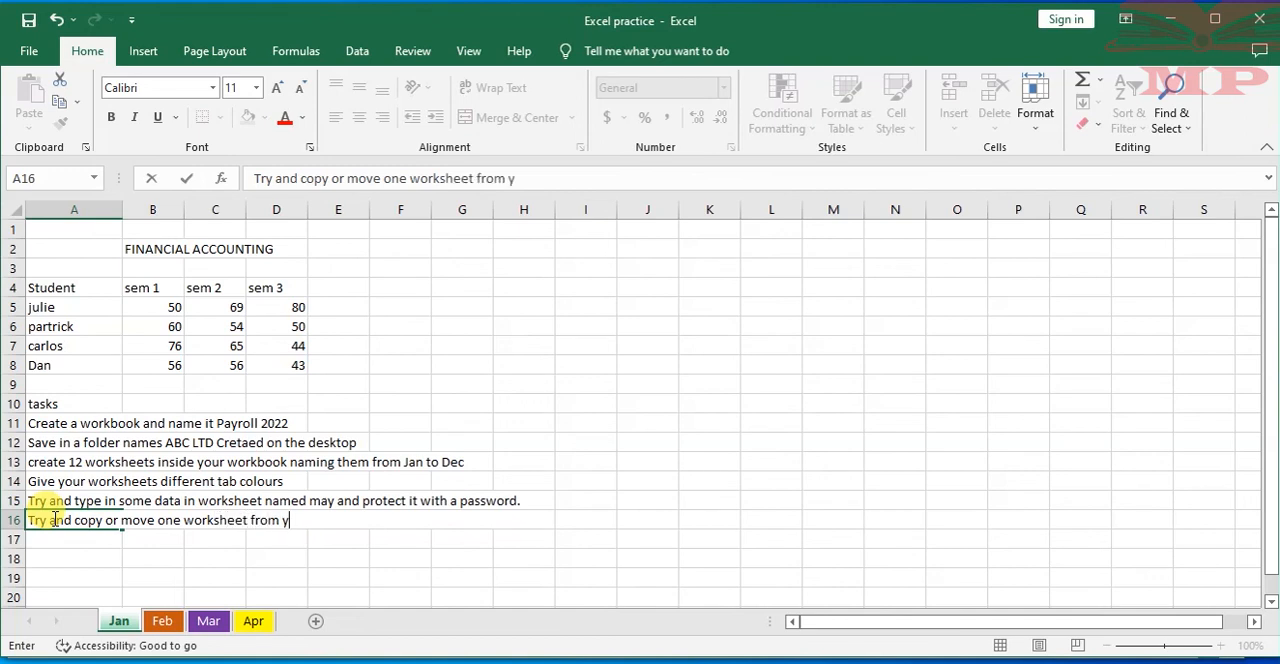
{"action": "type", "text": " your current"}
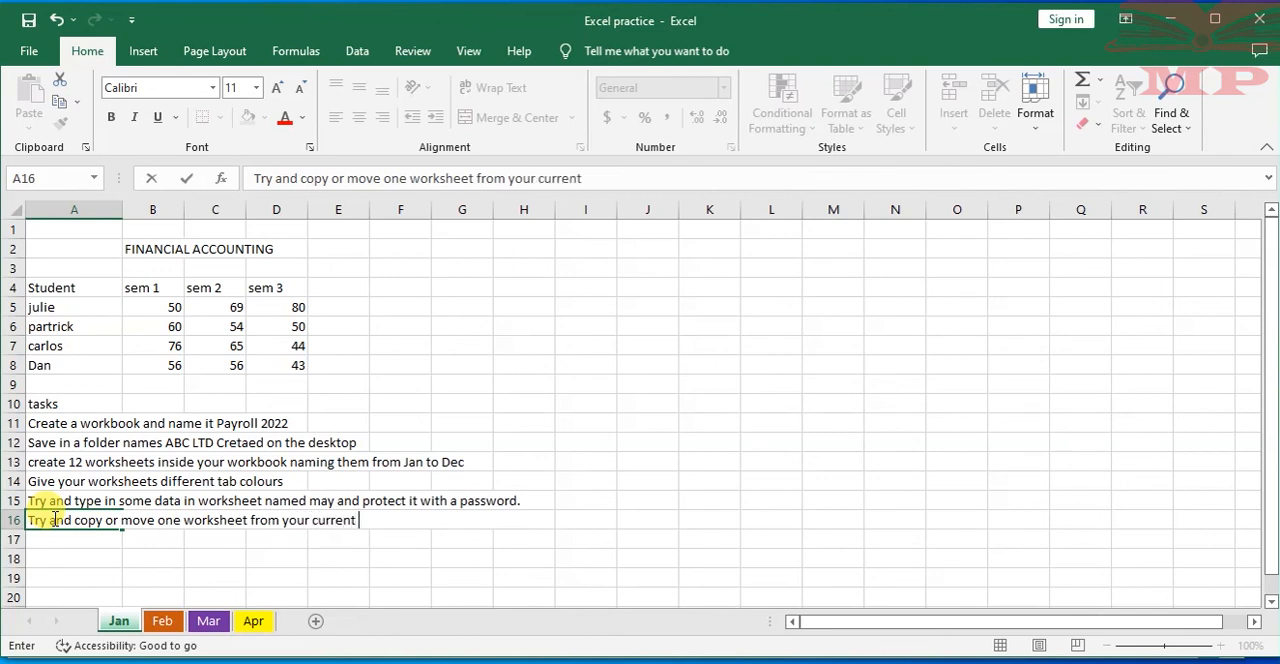
{"action": "type", "text": " workbook "}
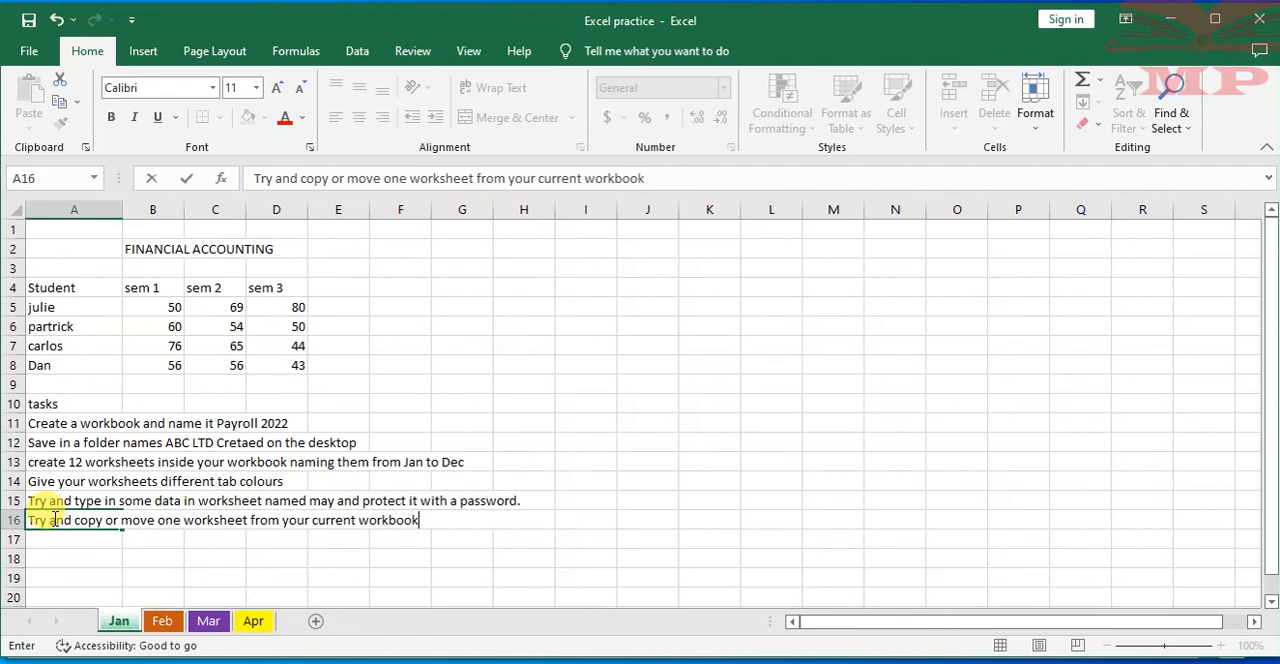
{"action": "type", "text": "to a new"}
{"action": "type", "text": " workboo"}
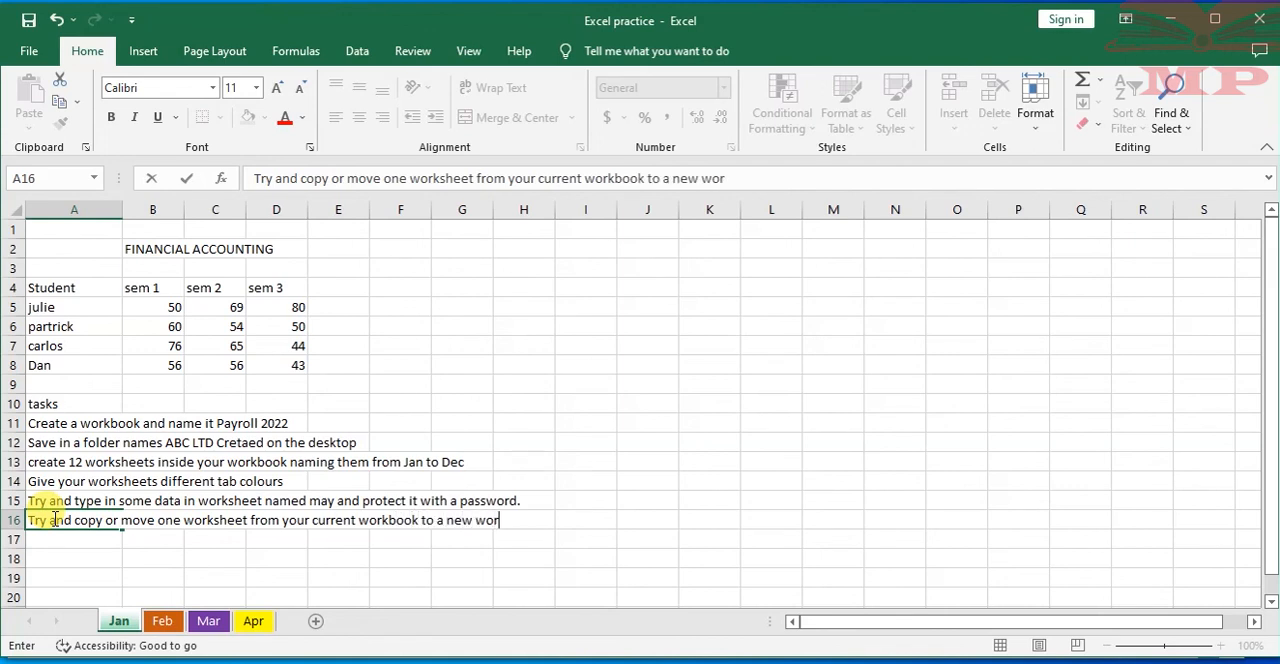
{"action": "type", "text": "k"}
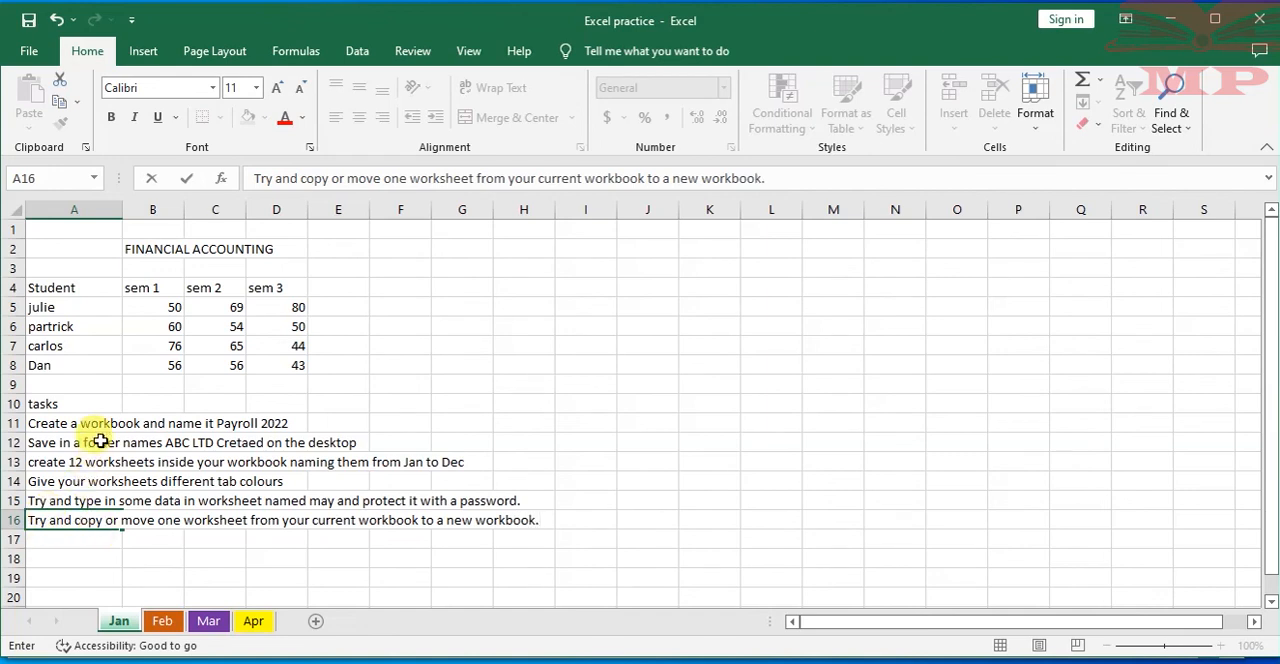
{"action": "left_click", "coordinate": [508, 421]}
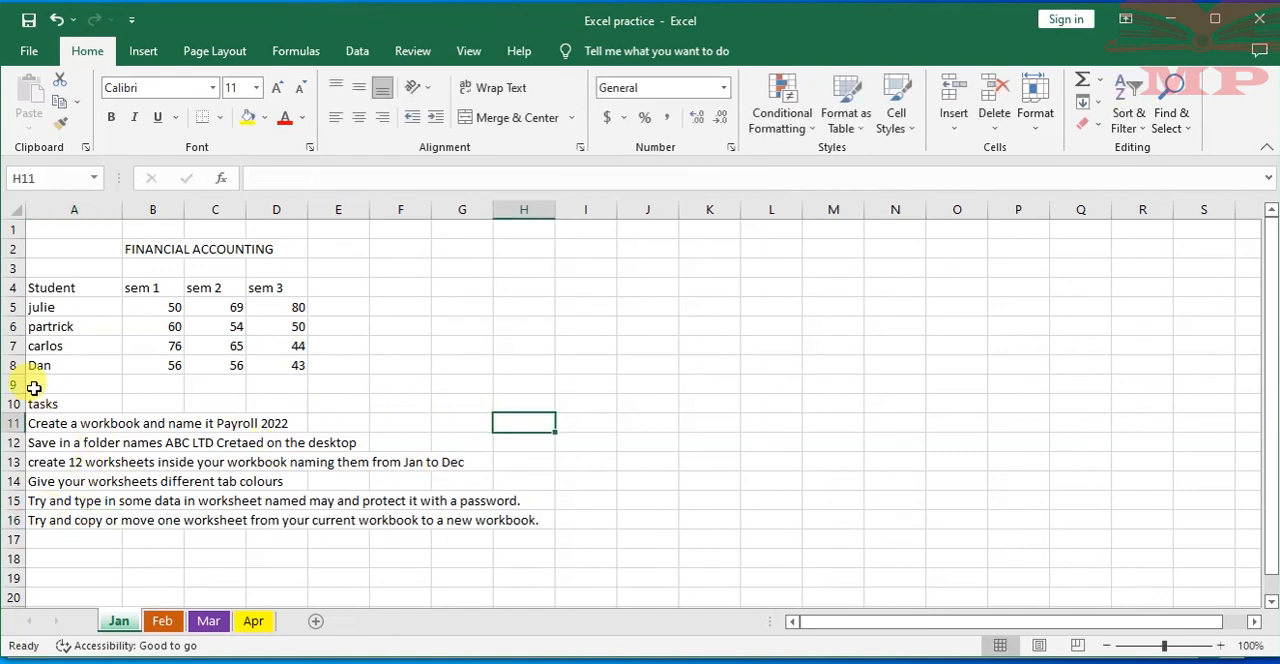